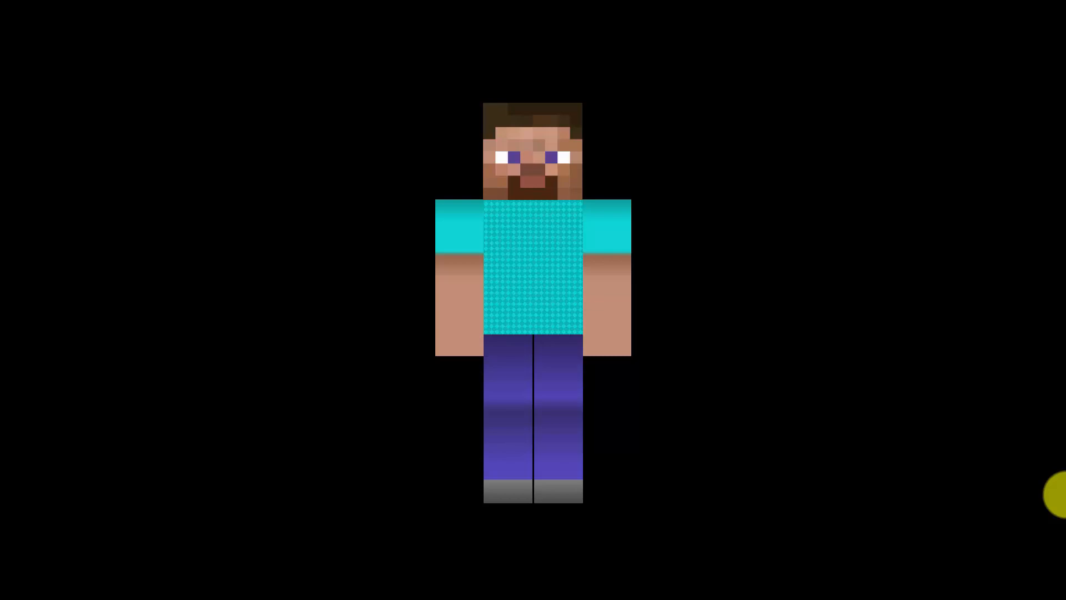
End the slide show and look through the first four slides, returning to slide 3 with the lying character.
key(Escape)
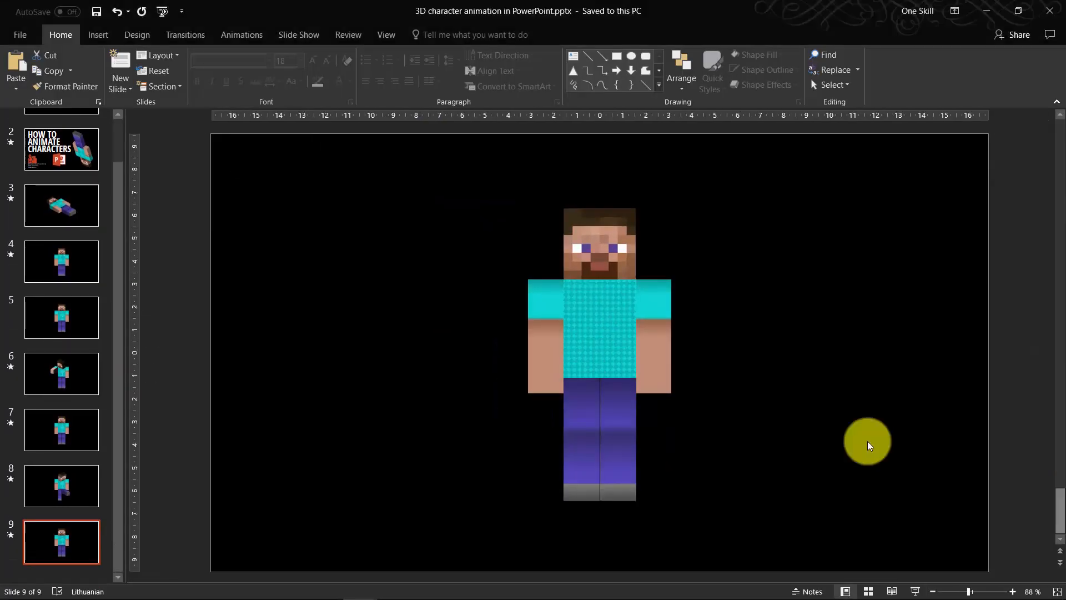
drag(115, 189, 88, 143)
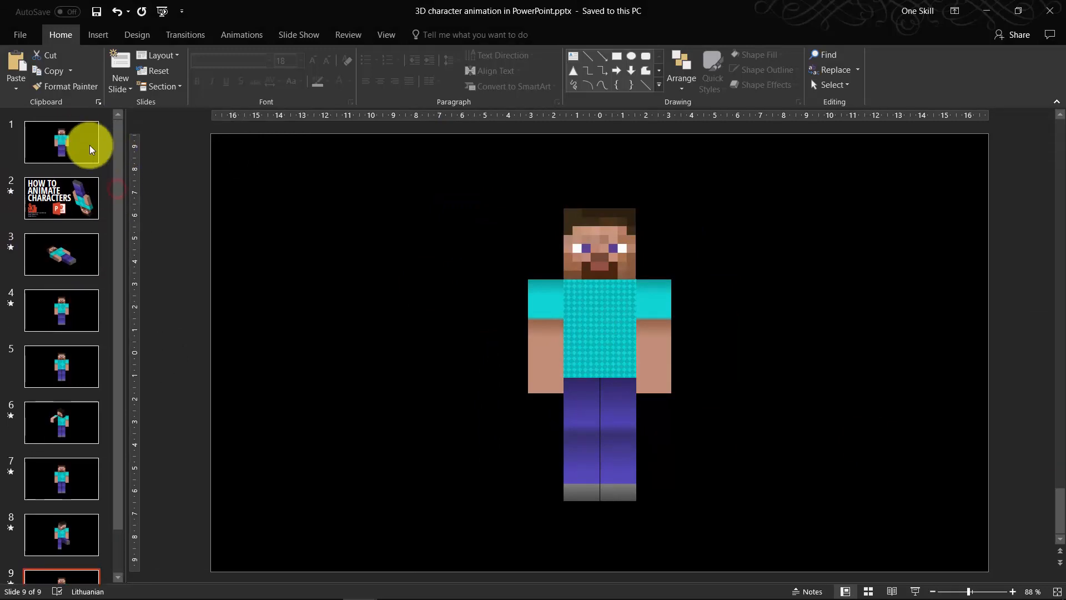
click(79, 150)
click(65, 197)
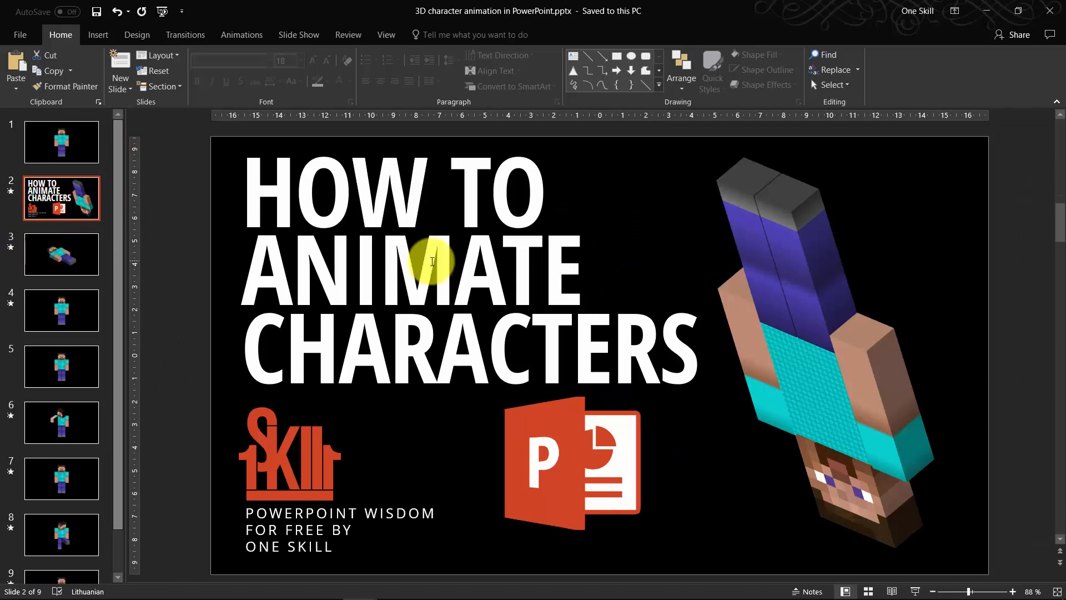
click(75, 258)
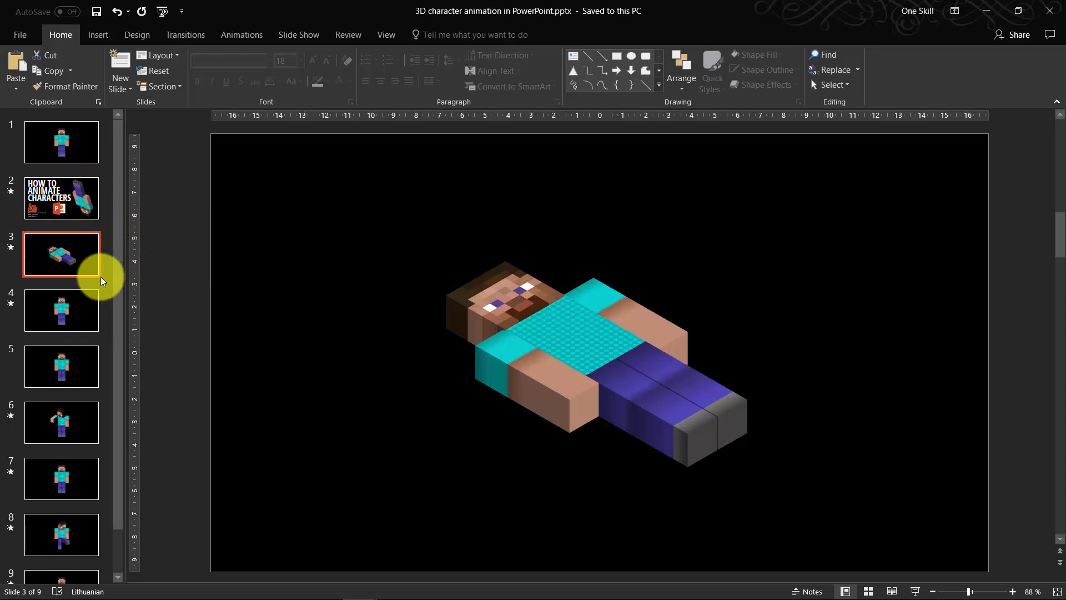
click(71, 321)
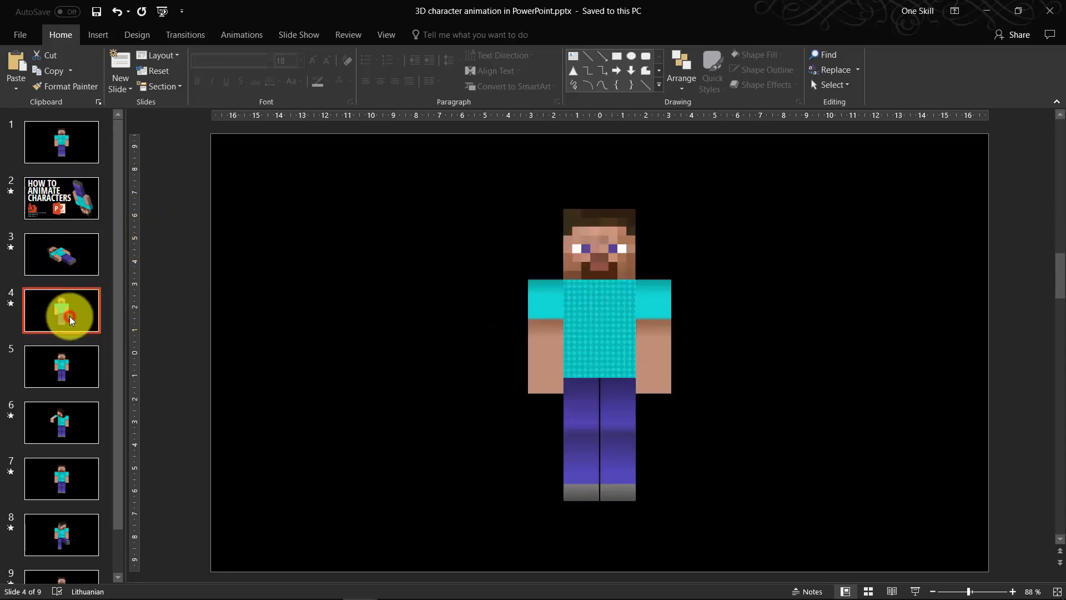
click(78, 352)
click(76, 294)
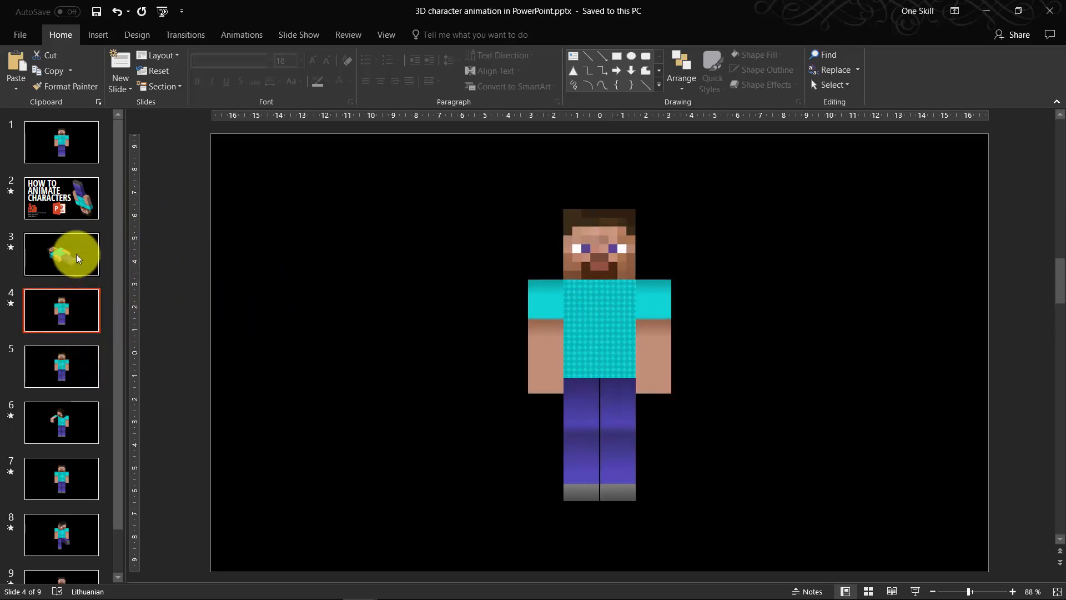
click(71, 318)
click(72, 255)
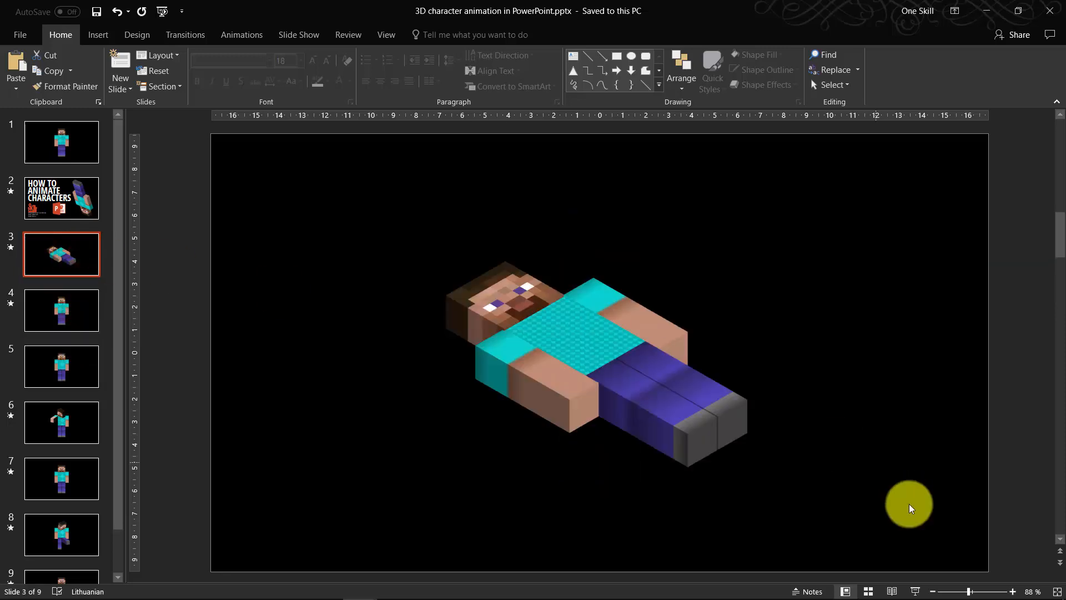
Play the slide show from slide 3 to preview the character's transition to slide 4, replay it once, and exit.
click(915, 591)
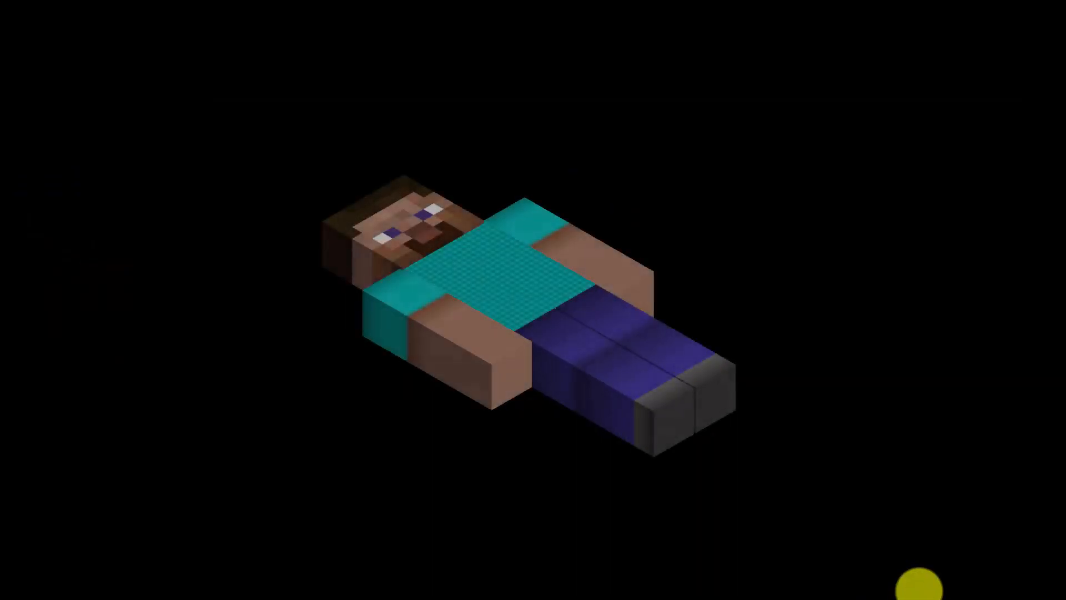
key(Right)
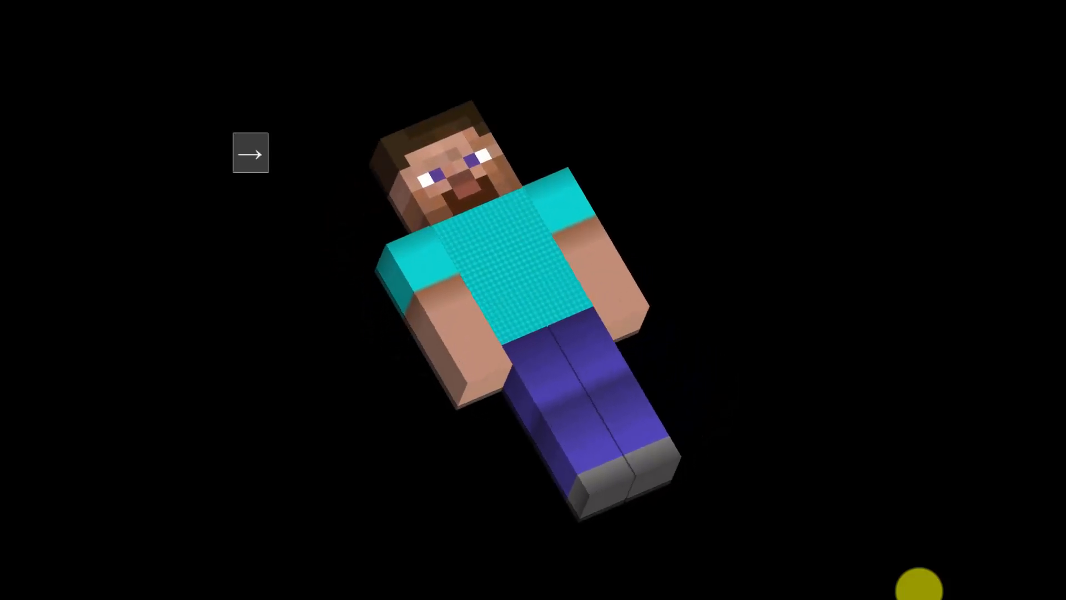
key(Left)
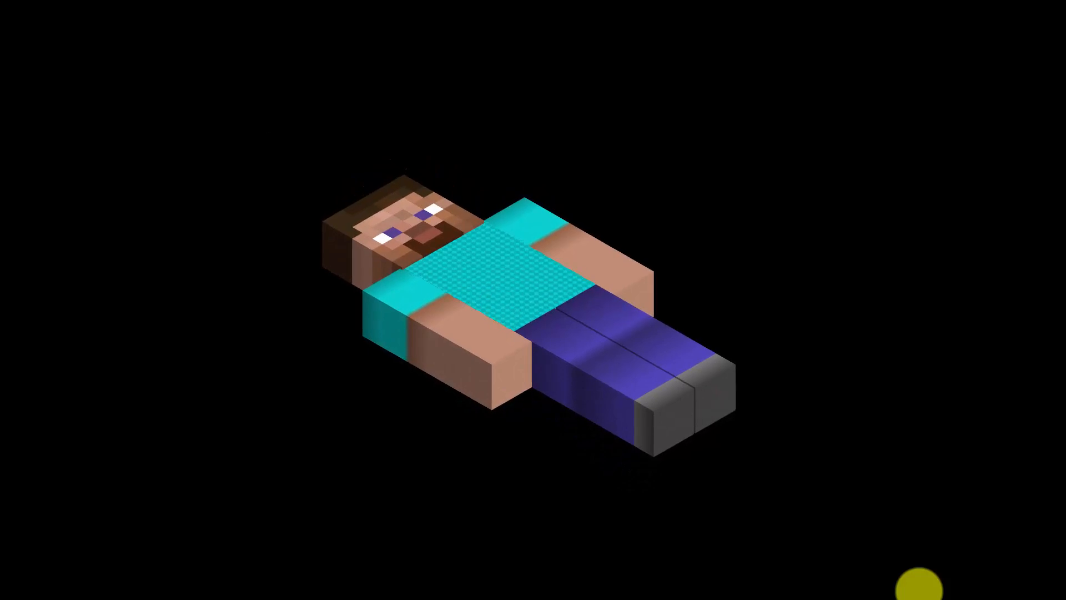
key(Right)
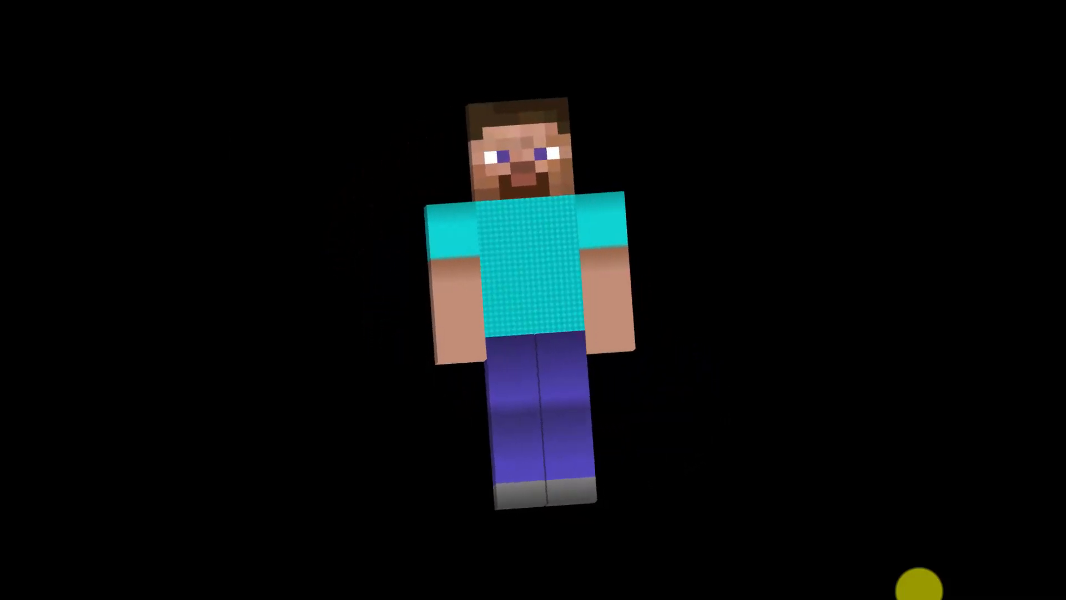
key(Escape)
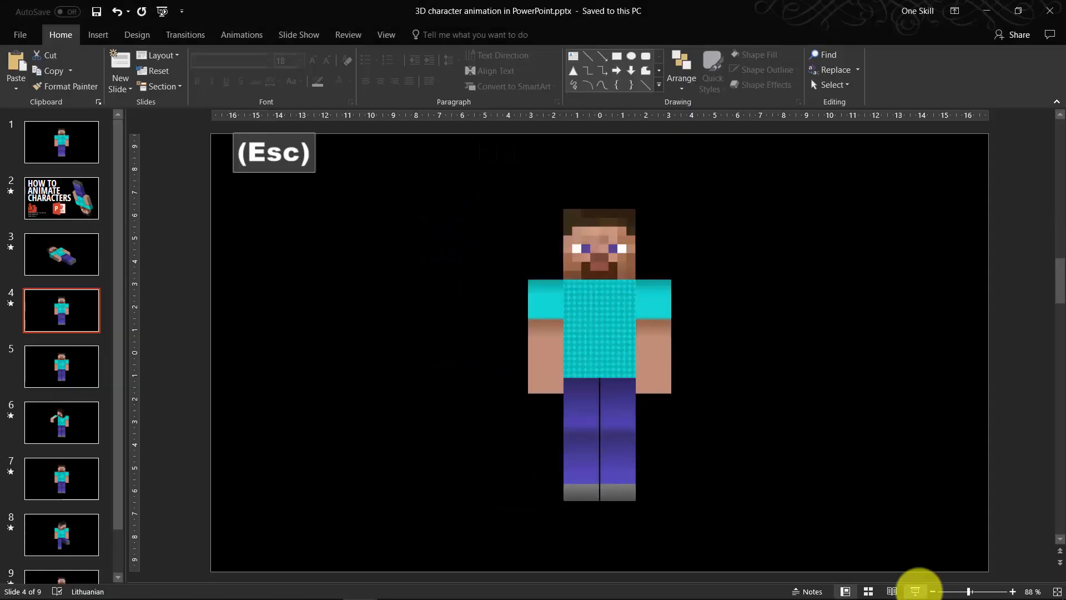
Insert a new blank slide after slide 4 and give it a solid black background.
right_click(83, 340)
click(123, 387)
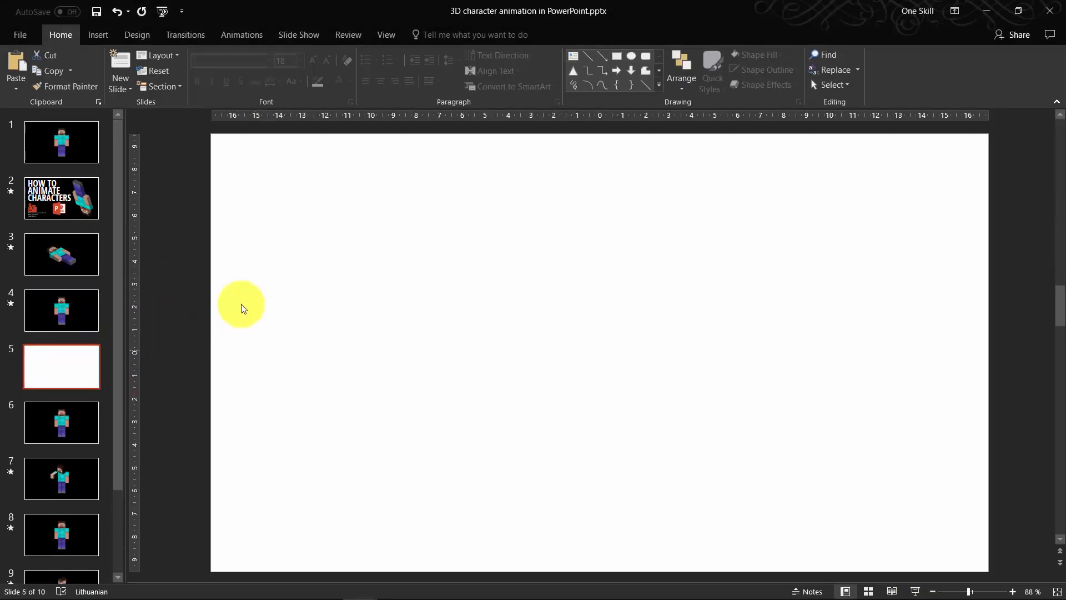
right_click(271, 283)
click(334, 400)
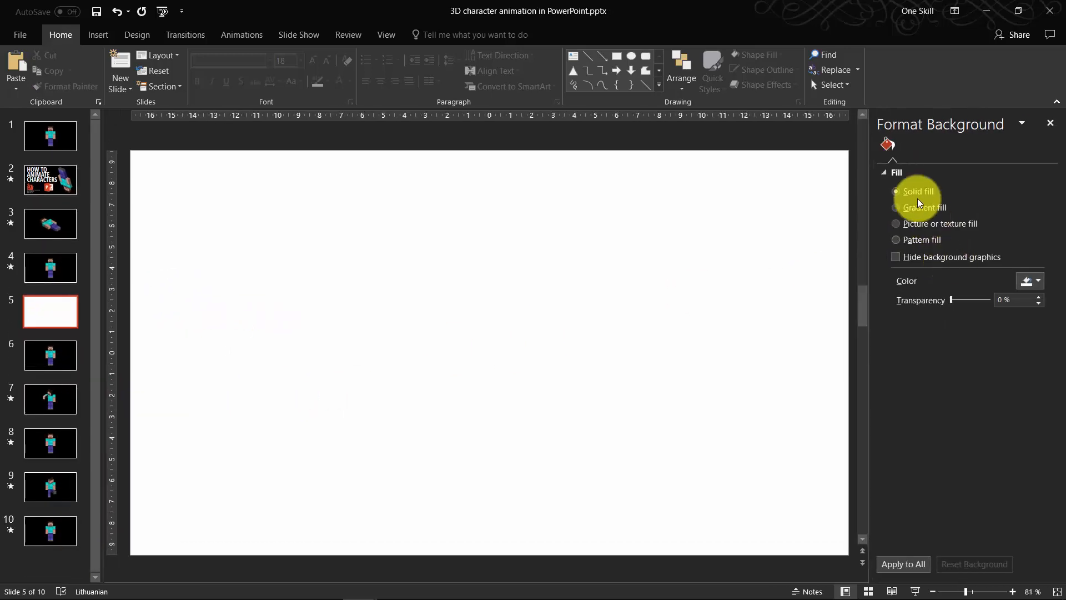
click(1037, 282)
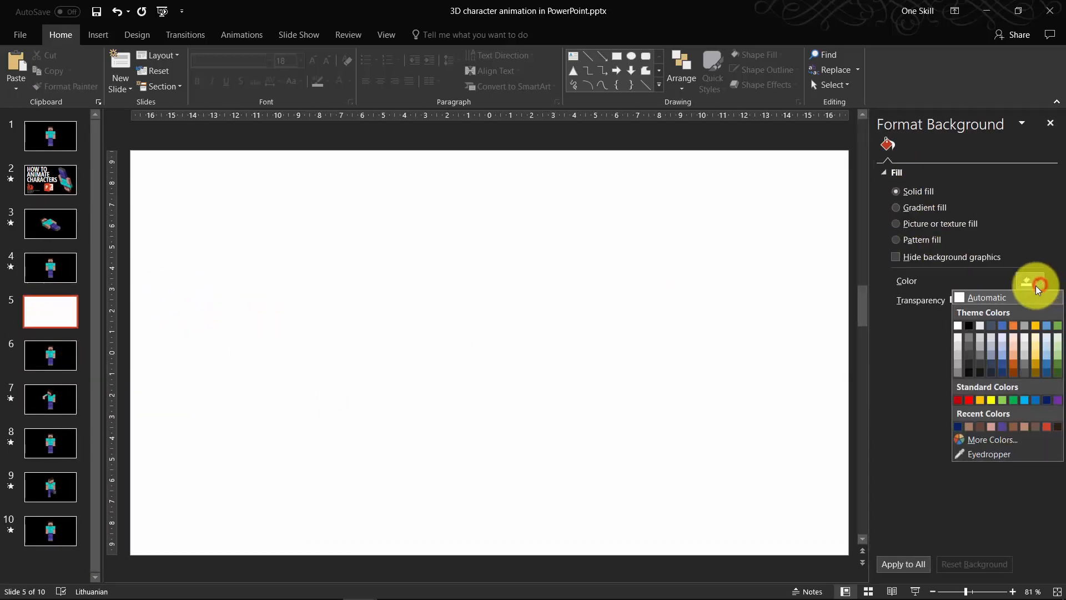
click(969, 326)
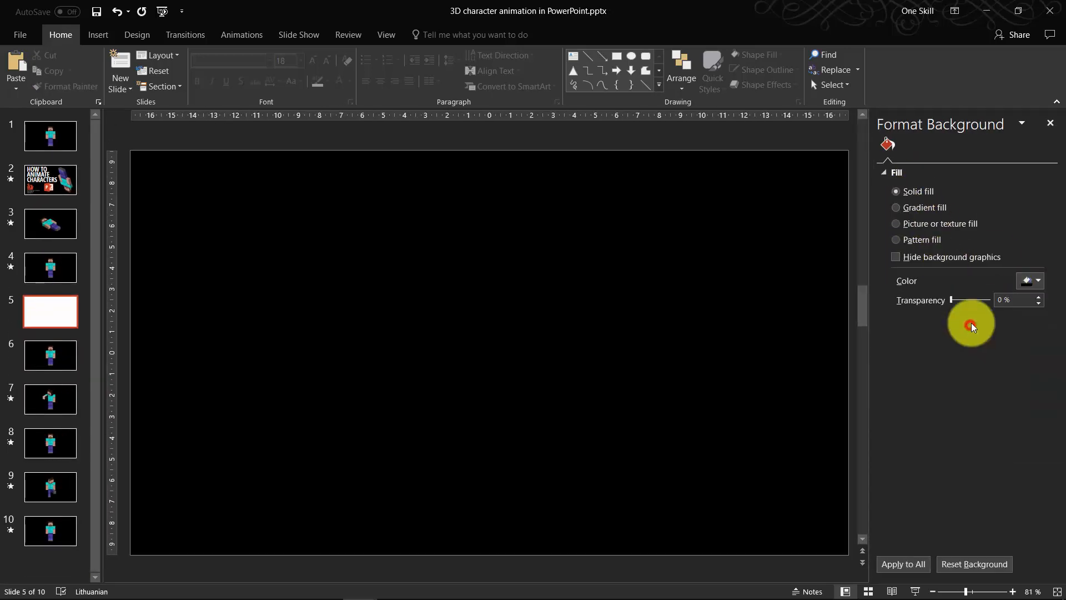
click(1055, 123)
Copy the whole character from slide 4 onto the new black slide 5 and move it to the slide's left side.
click(72, 311)
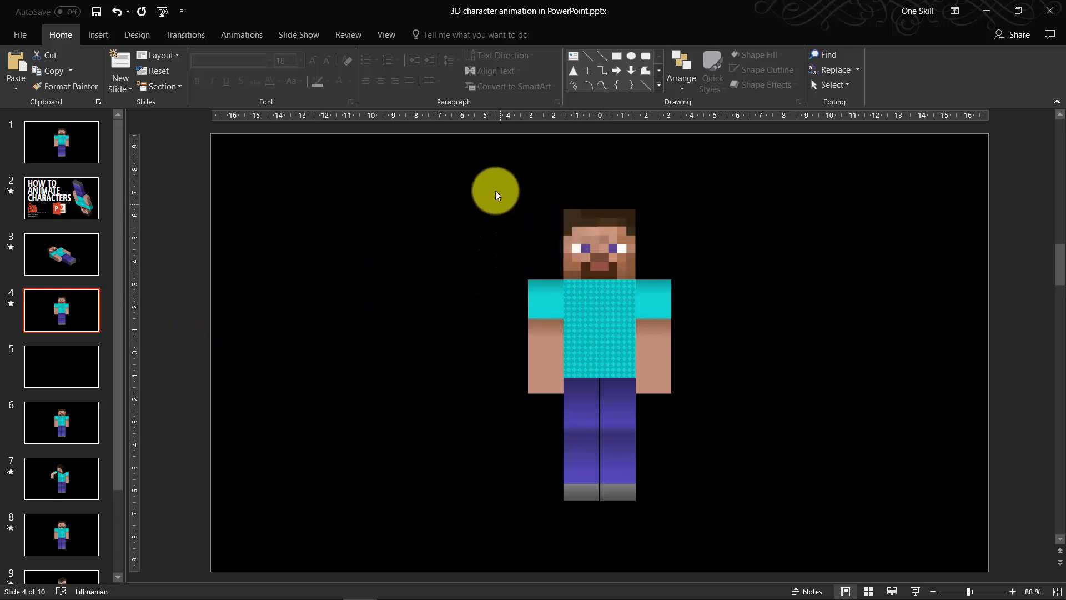
drag(492, 186, 755, 532)
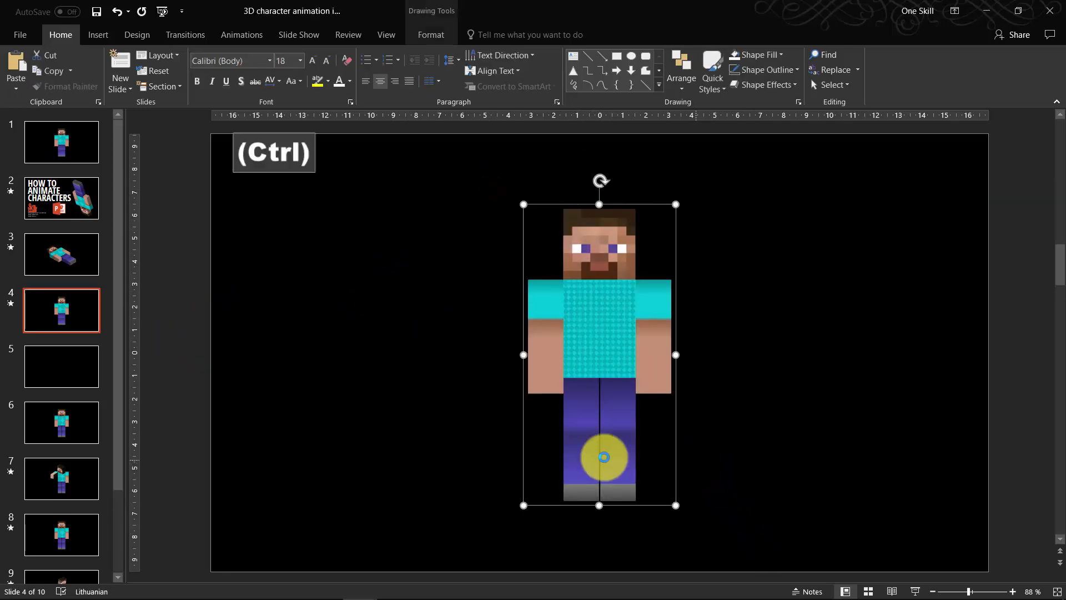
key(ctrl+c)
click(73, 365)
key(ctrl+v)
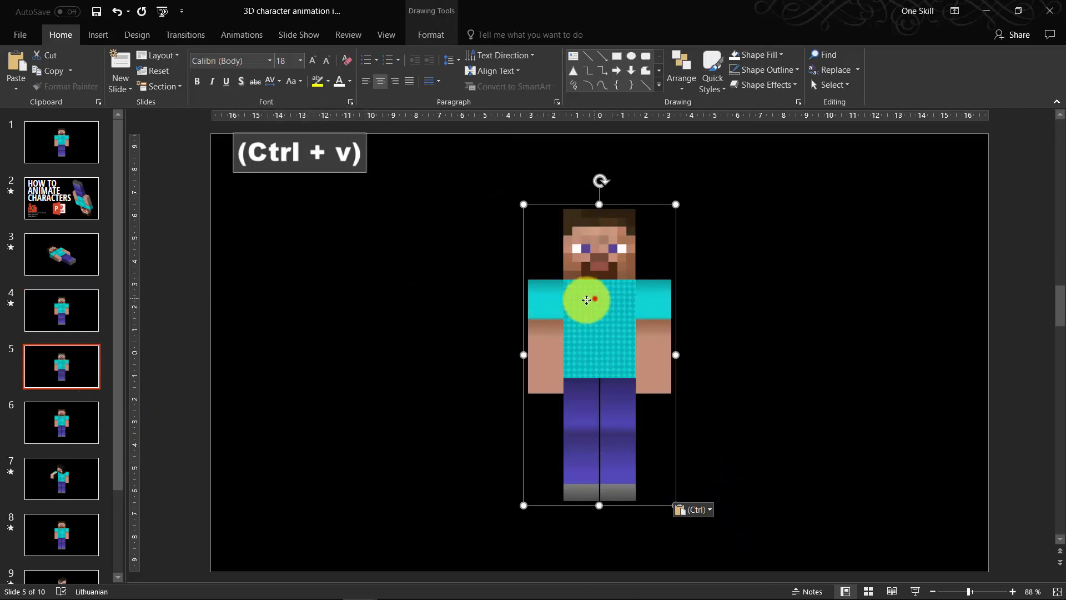
drag(590, 297, 318, 287)
click(468, 260)
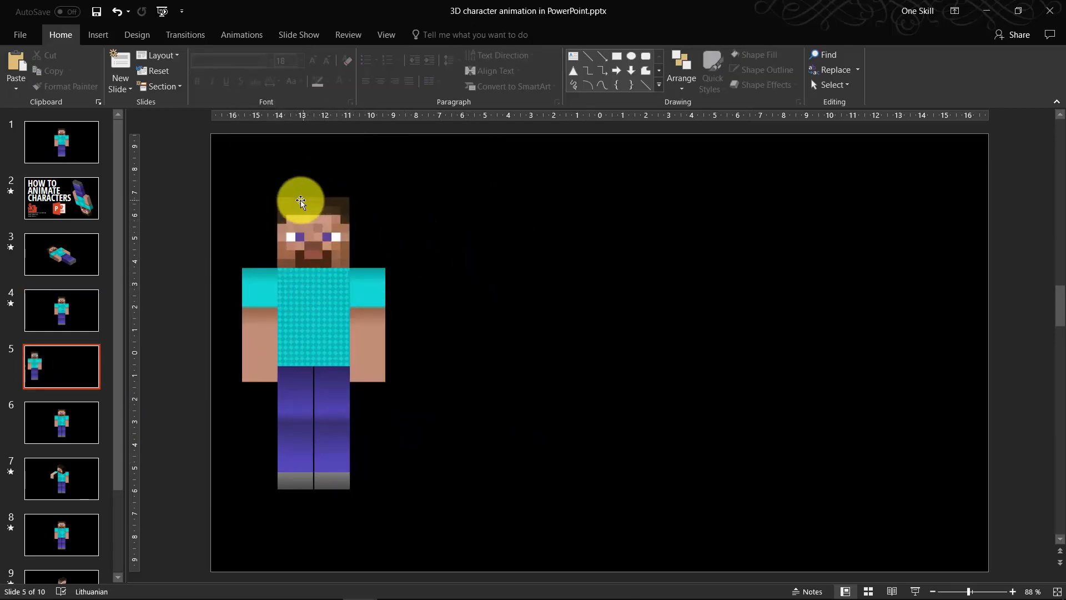
Draw a square for the head to the right of the character, sized to match its head at about 2.98 cm.
click(94, 38)
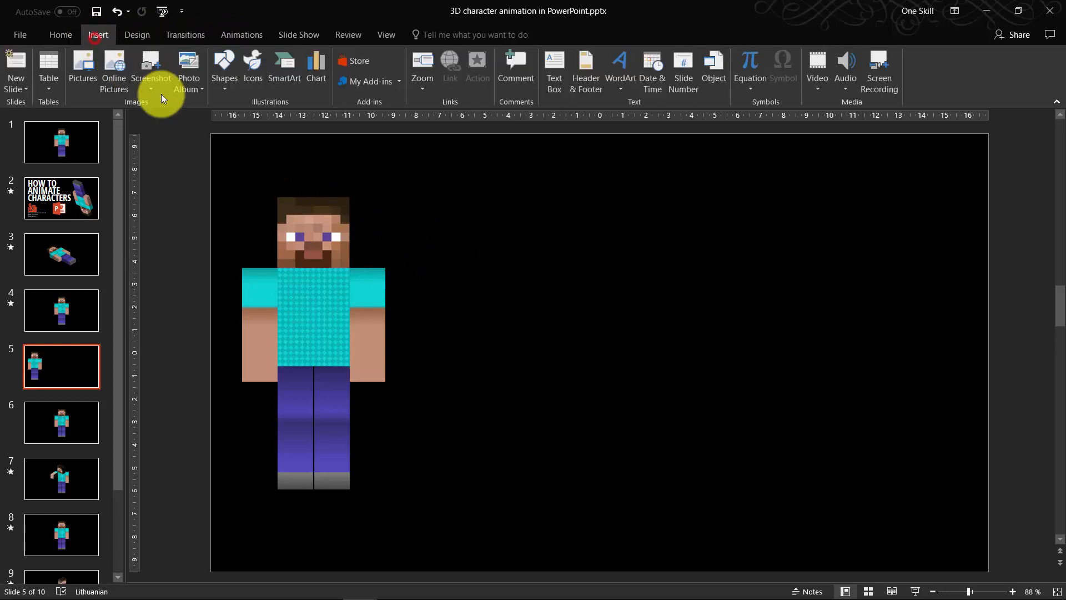
click(226, 88)
click(250, 111)
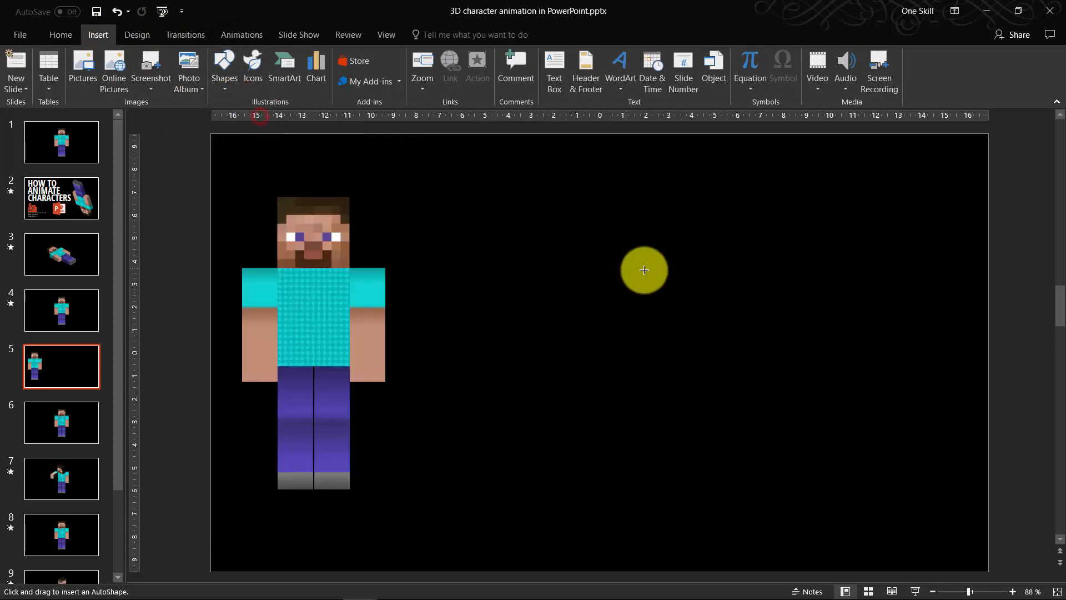
mouse_move(590, 214)
mouse_down()
mouse_move(661, 275)
mouse_move(659, 288)
mouse_move(639, 266)
mouse_move(649, 276)
mouse_up()
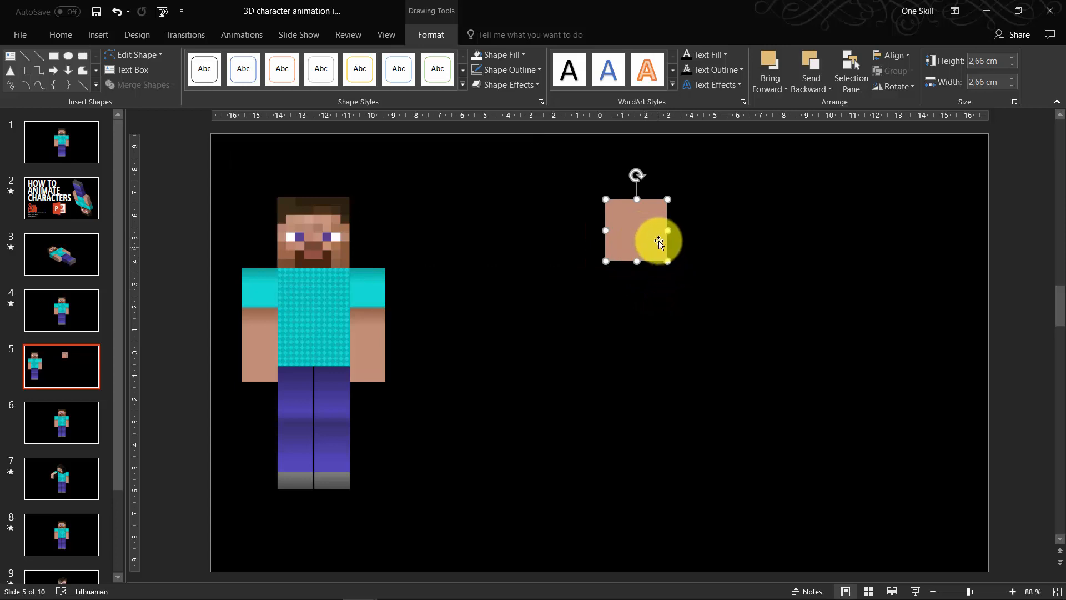
drag(650, 232, 662, 255)
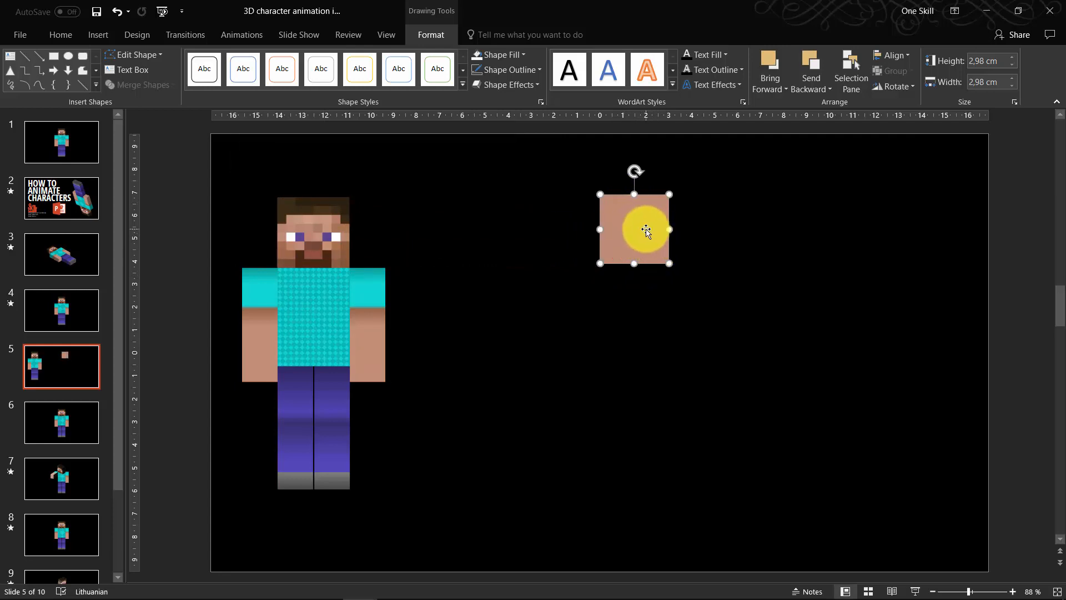
Duplicate the head square, fit the copy to the character's torso at 4.31 cm high and 3.11 cm wide, and place it below the square.
key(ctrl)
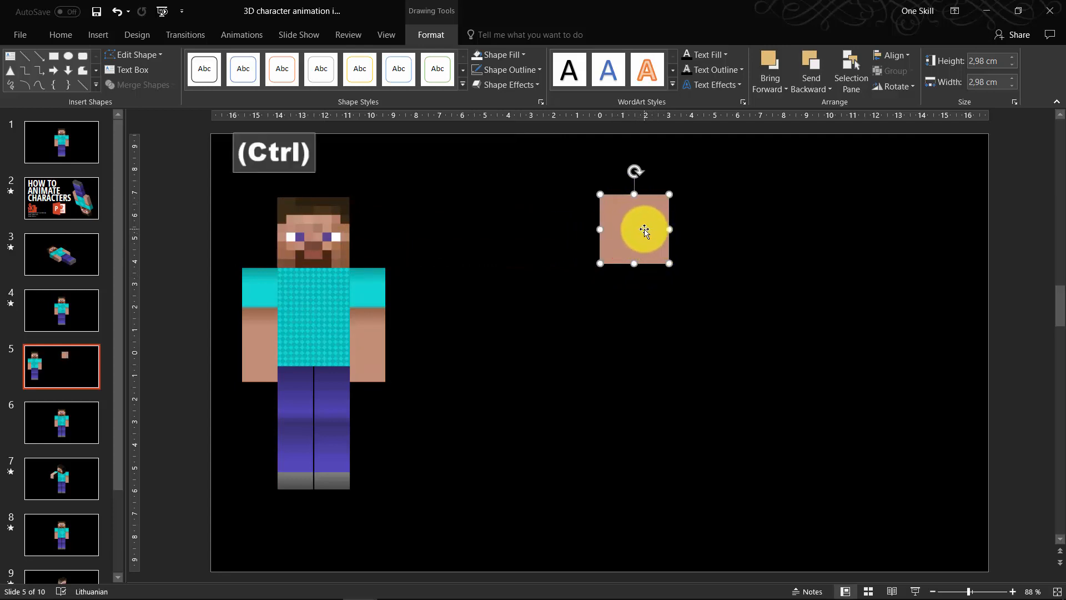
key(ctrl+d)
drag(645, 230, 313, 289)
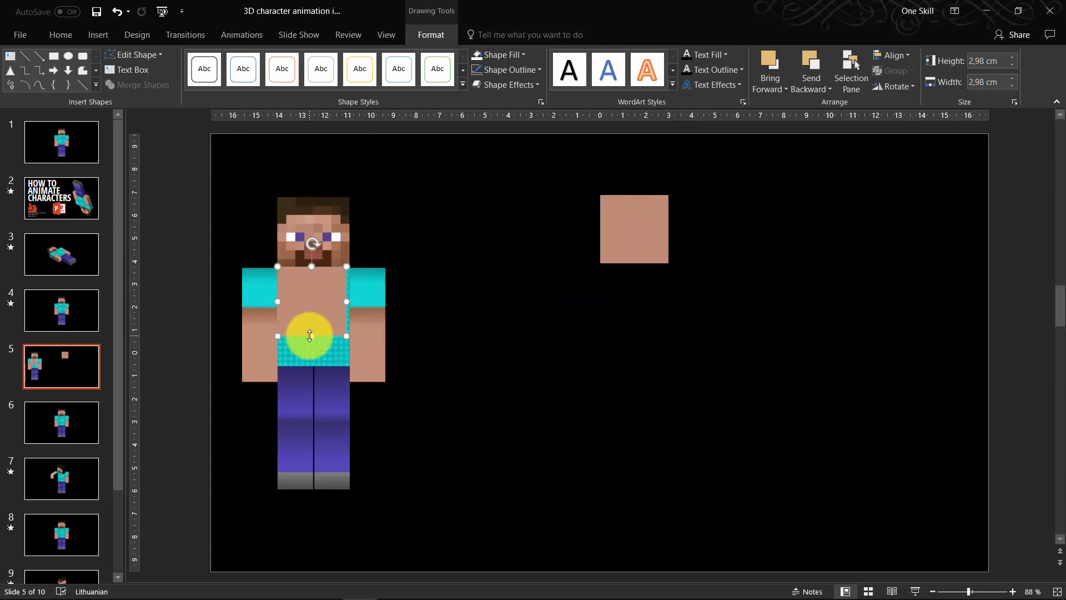
drag(310, 336, 304, 368)
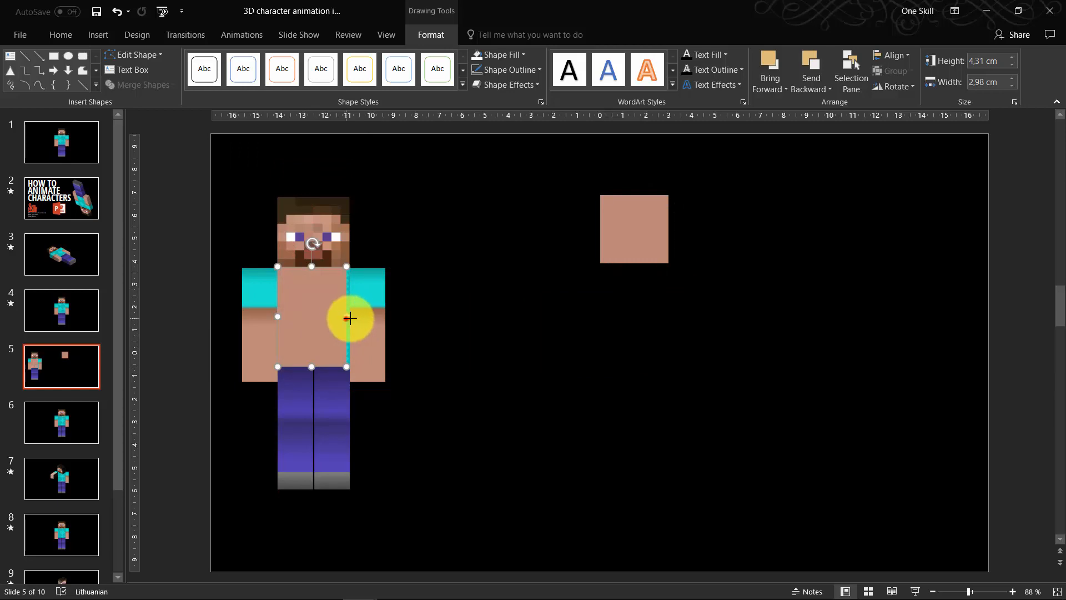
drag(349, 318, 649, 312)
Match the head shape's width to the torso rectangle by setting it to 3.11 cm, and compare both shapes' sizes.
click(643, 226)
click(658, 314)
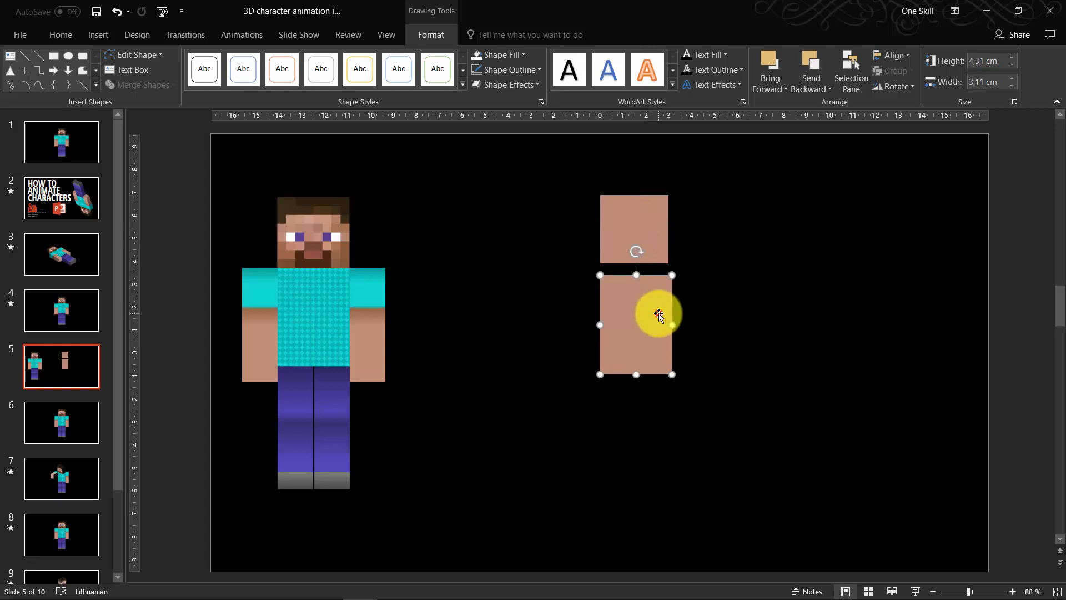
click(651, 234)
click(649, 315)
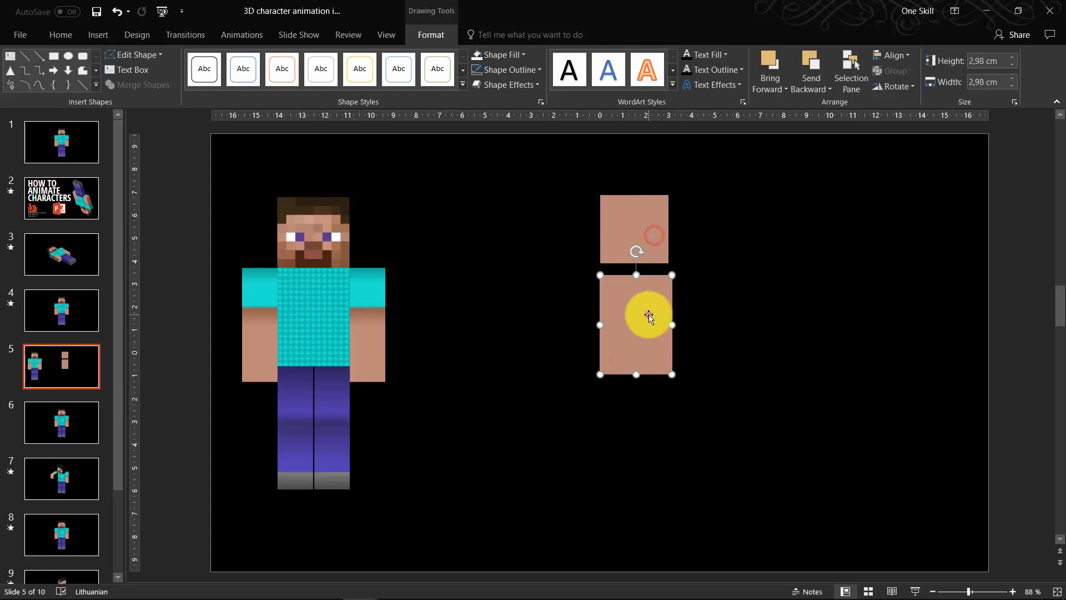
click(1003, 84)
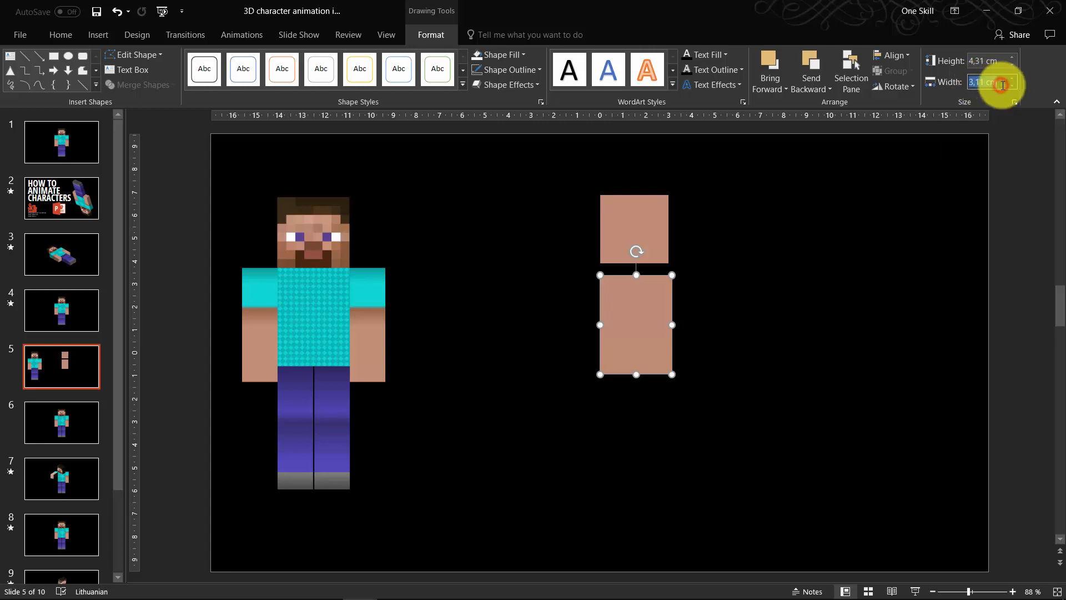
key(ctrl+c)
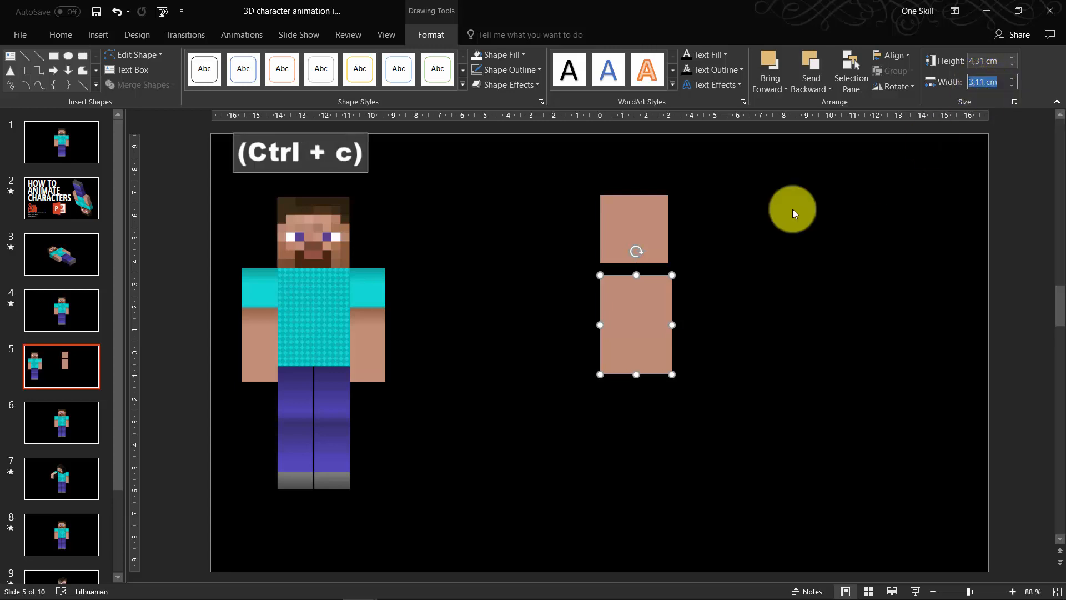
click(646, 218)
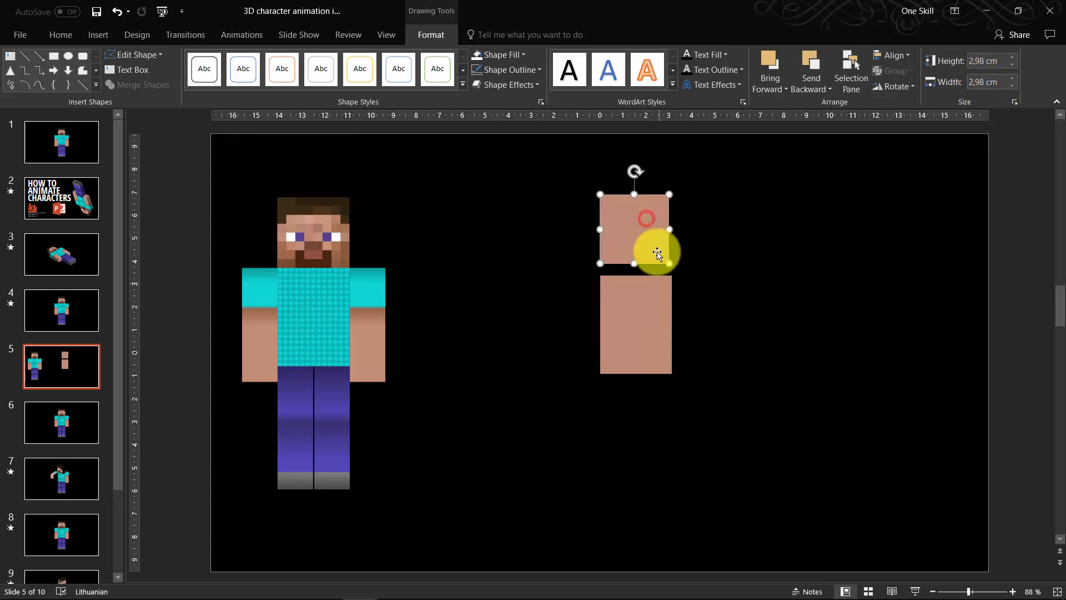
click(992, 83)
key(ctrl+v)
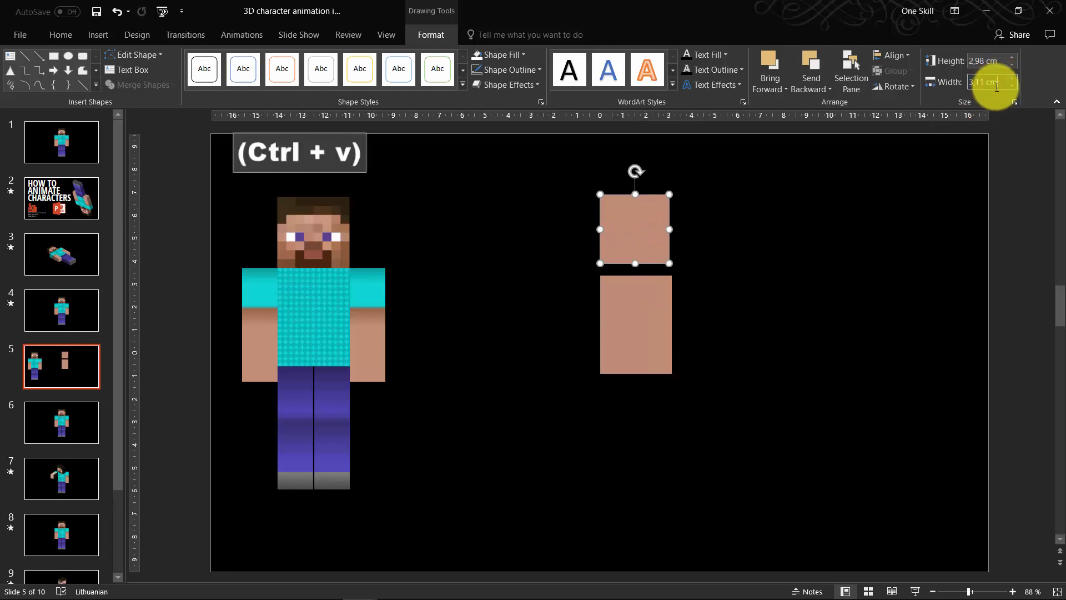
key(Return)
click(780, 255)
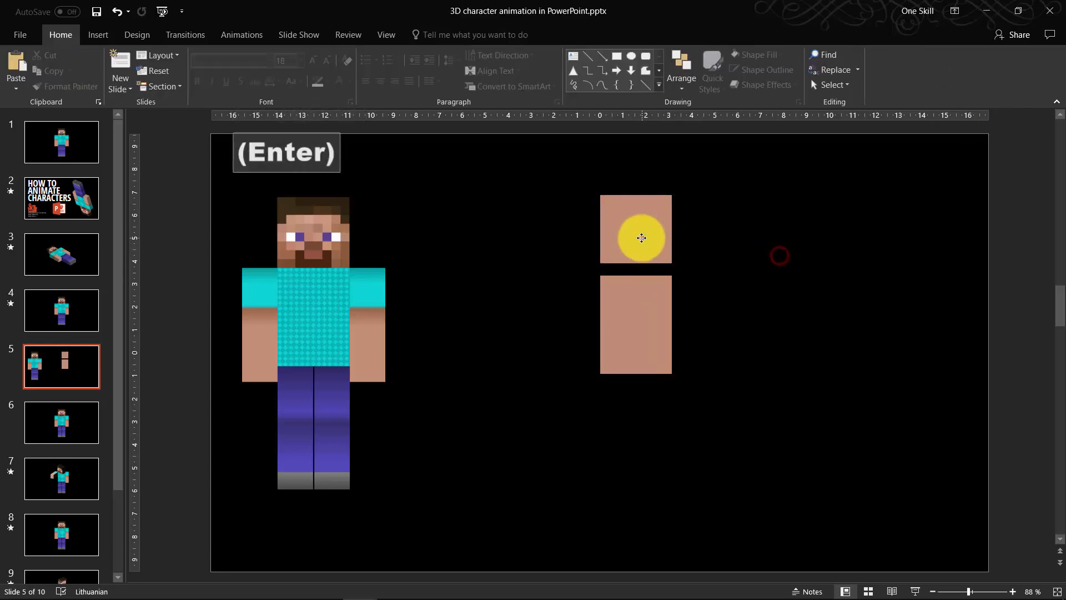
click(643, 328)
click(638, 224)
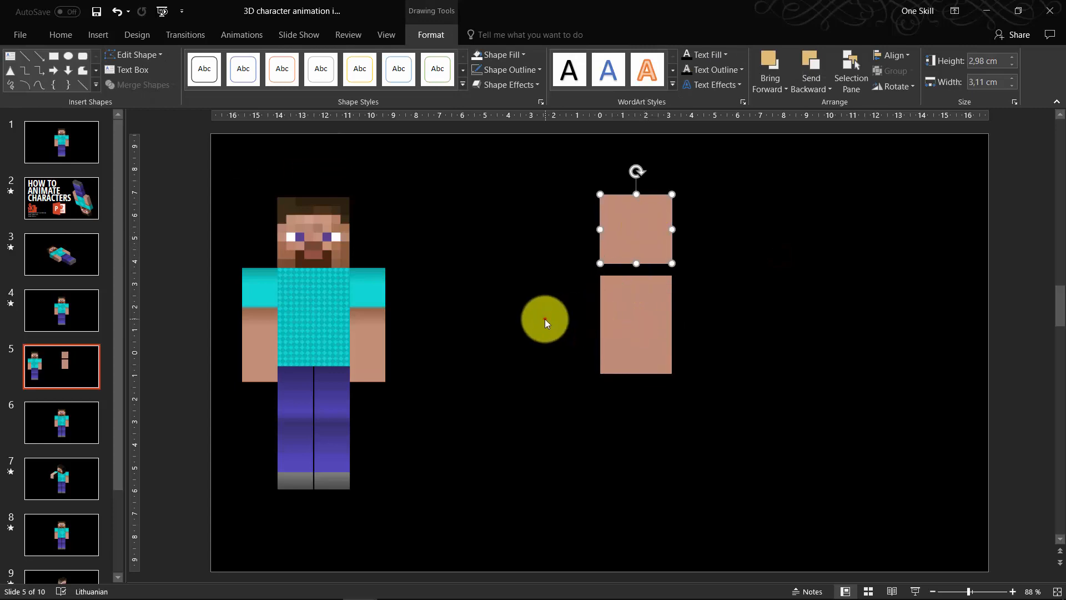
Copy the formatting of the original character's torso onto the lower rectangle with Format Painter.
click(545, 319)
click(644, 314)
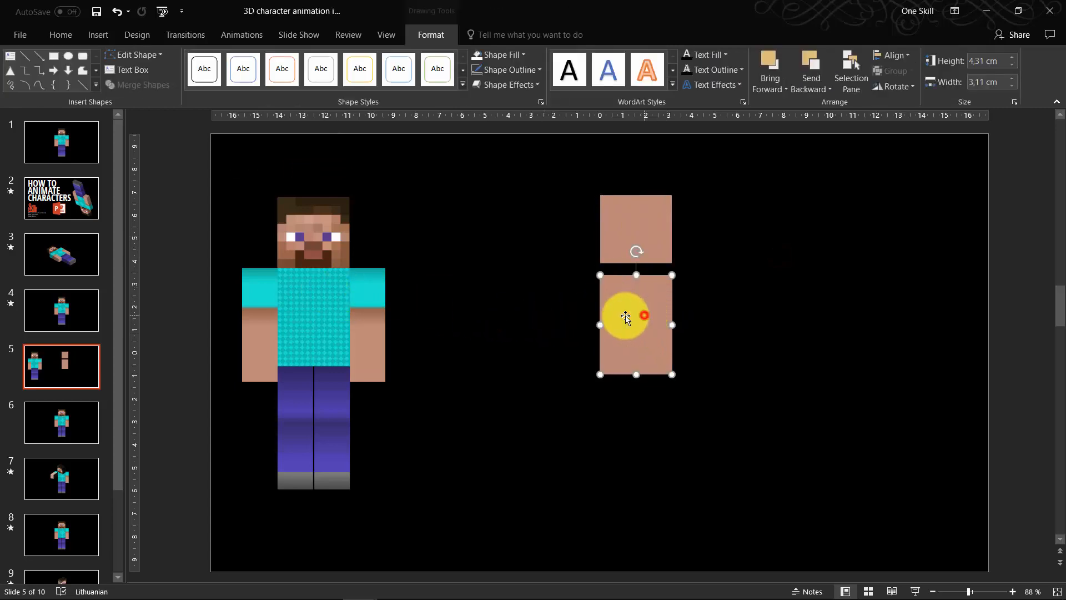
click(323, 300)
click(312, 295)
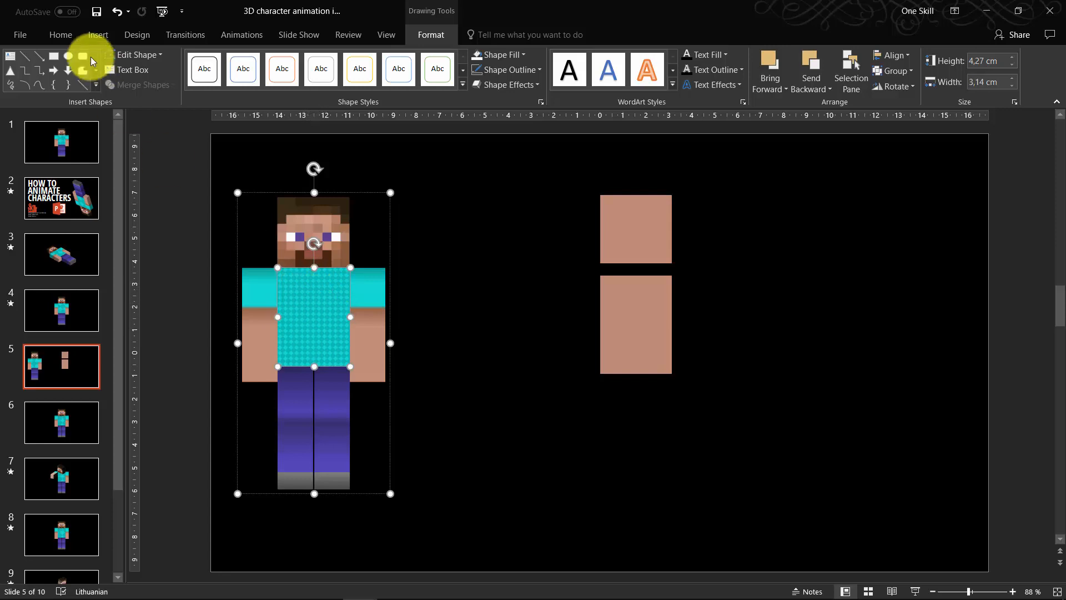
click(61, 34)
click(69, 86)
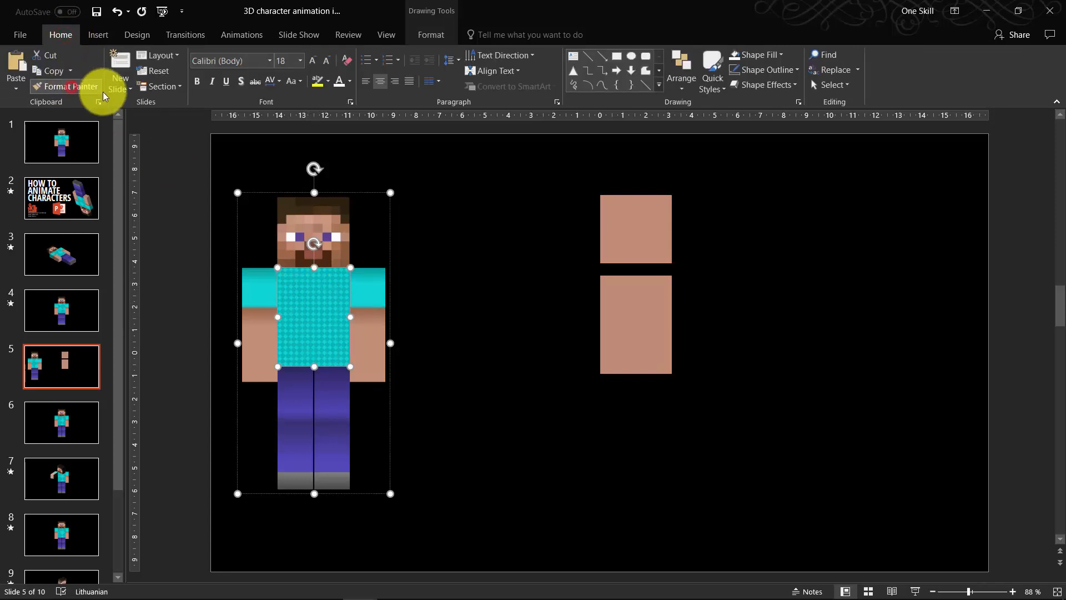
click(648, 302)
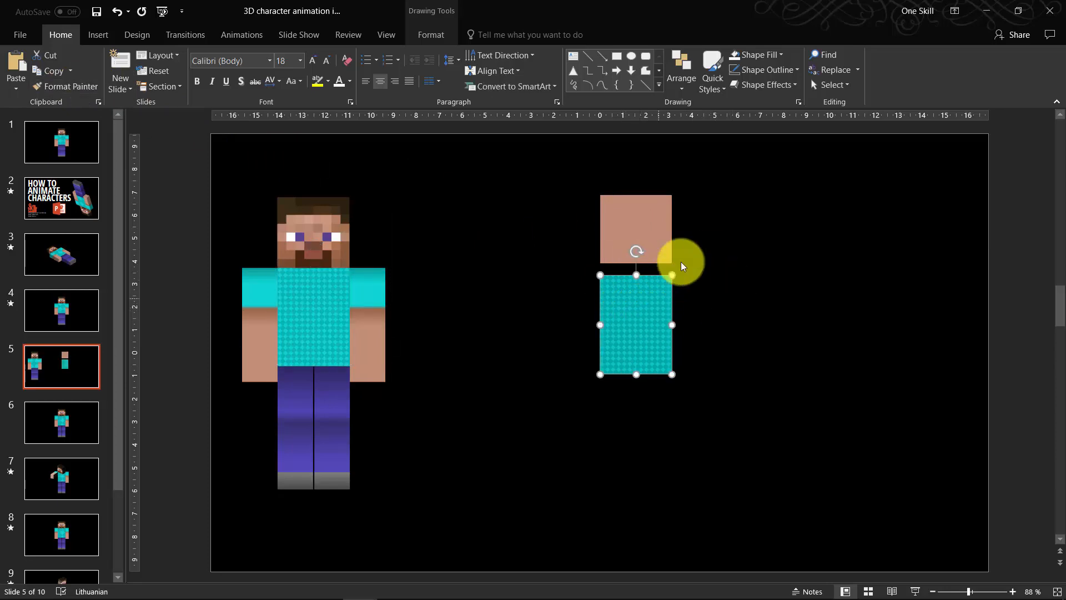
click(476, 275)
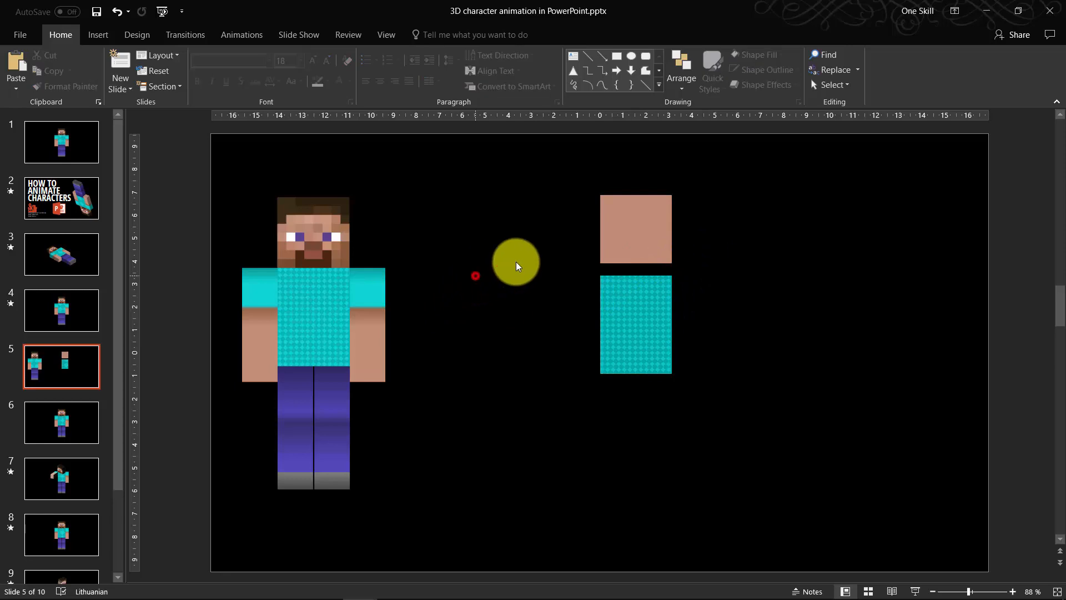
click(618, 235)
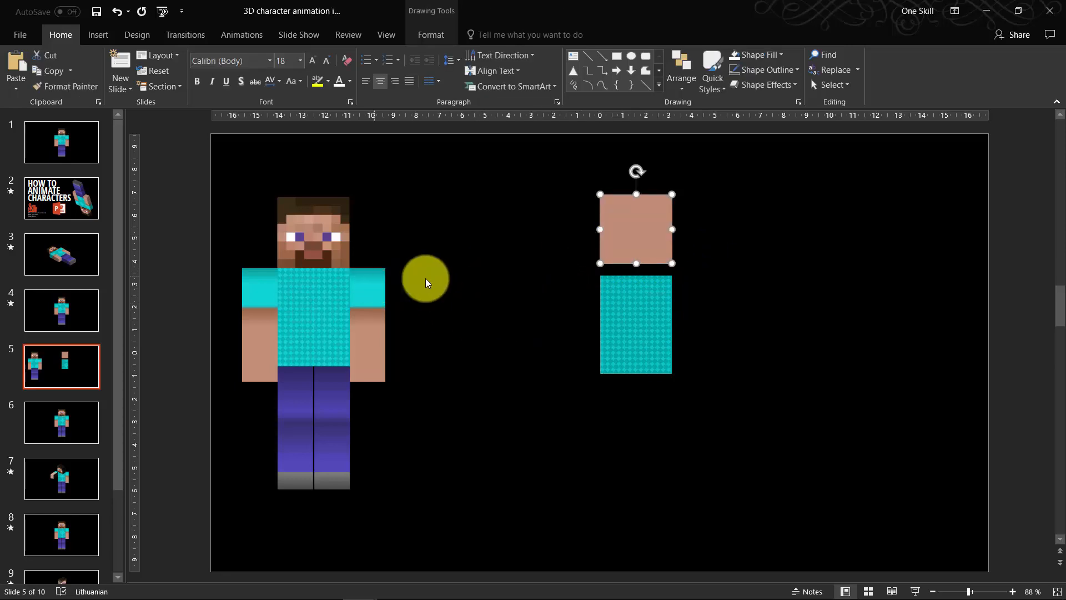
click(553, 250)
Draw an arm rectangle about 1.23 cm wide, extend it to 4.82 cm high, and align it against the new torso's right edge.
click(99, 35)
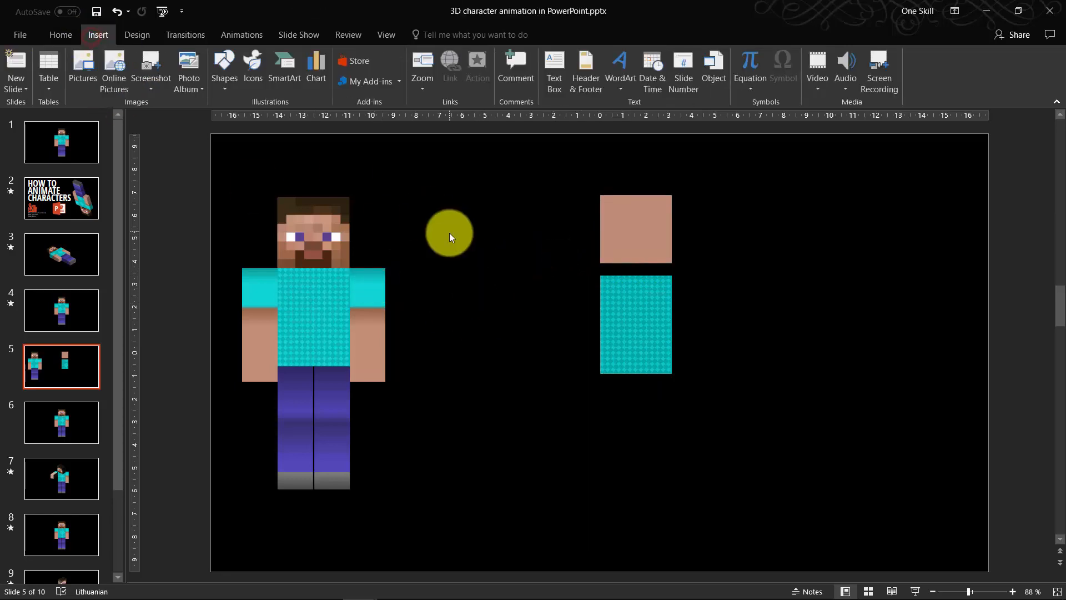
click(222, 83)
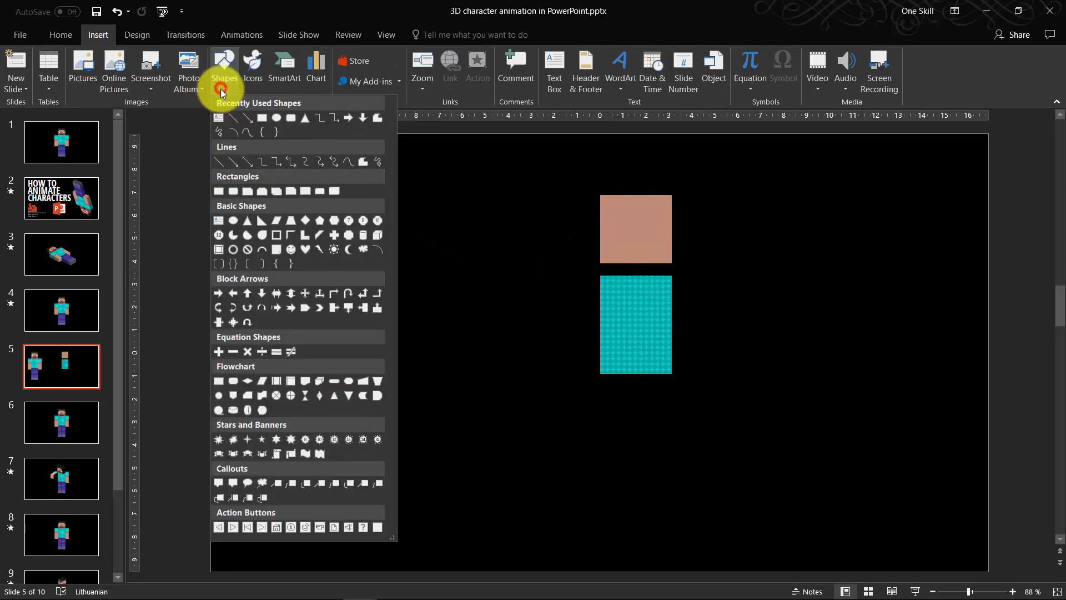
click(257, 113)
drag(702, 270, 736, 363)
drag(712, 298, 688, 302)
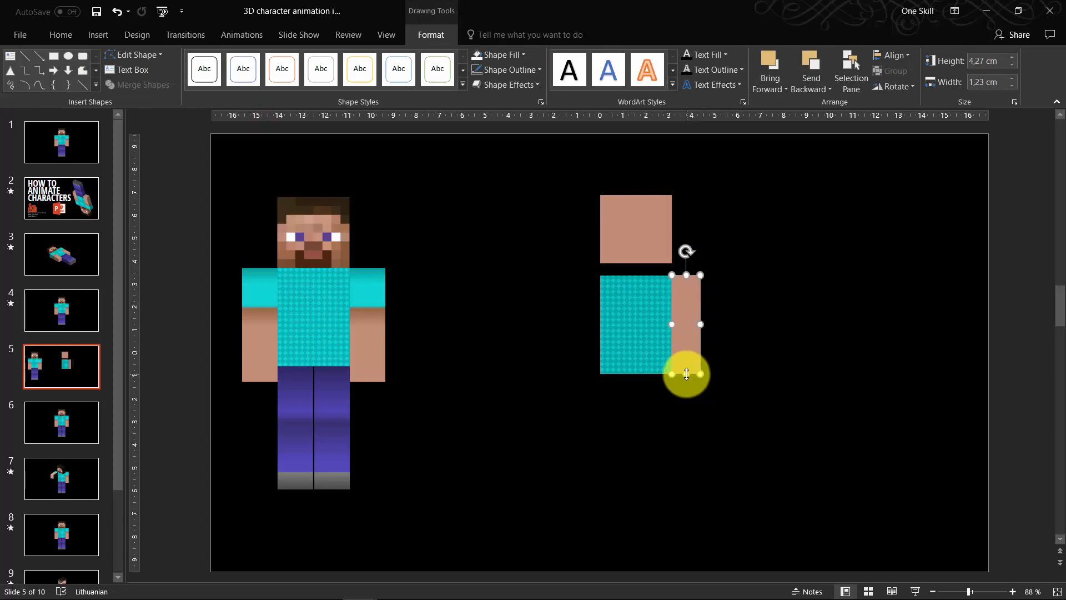
drag(686, 374, 688, 387)
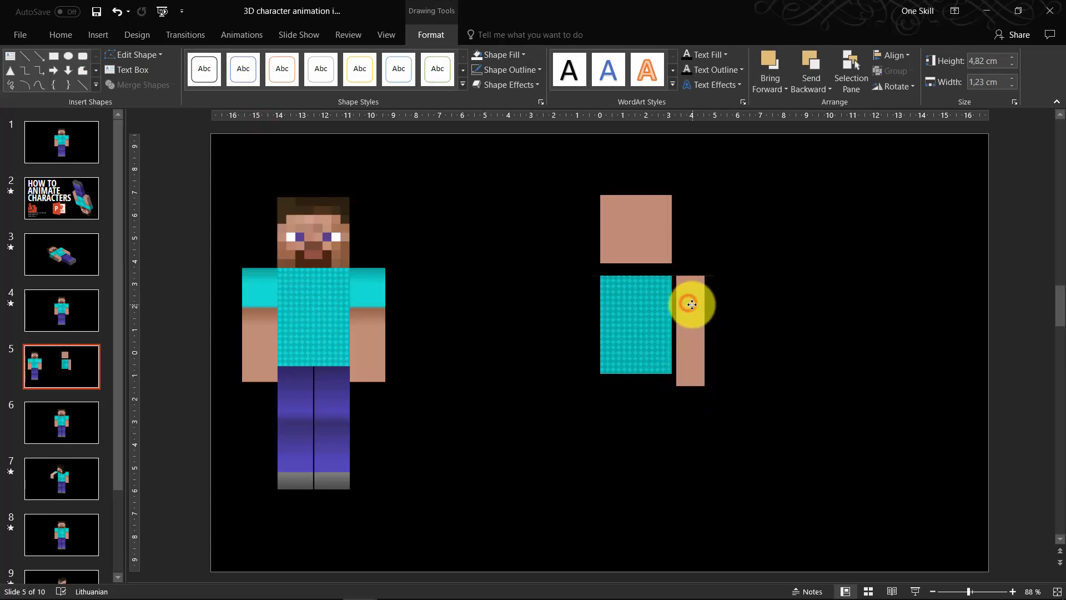
click(731, 313)
Copy the formatting of the original character's right-hand arm onto the new arm rectangle with Format Painter.
click(374, 292)
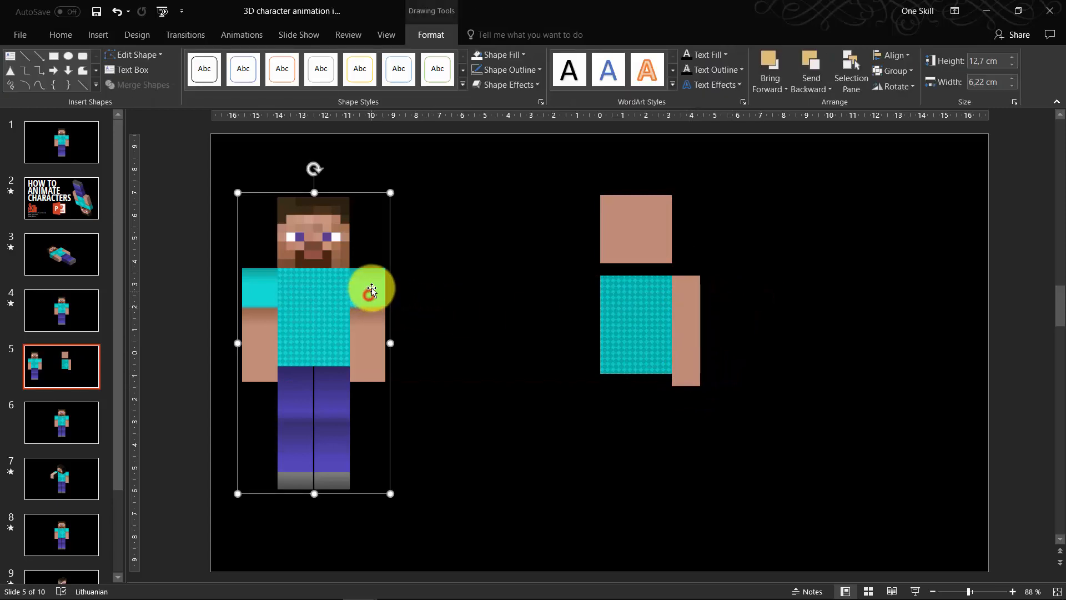
click(373, 291)
click(69, 36)
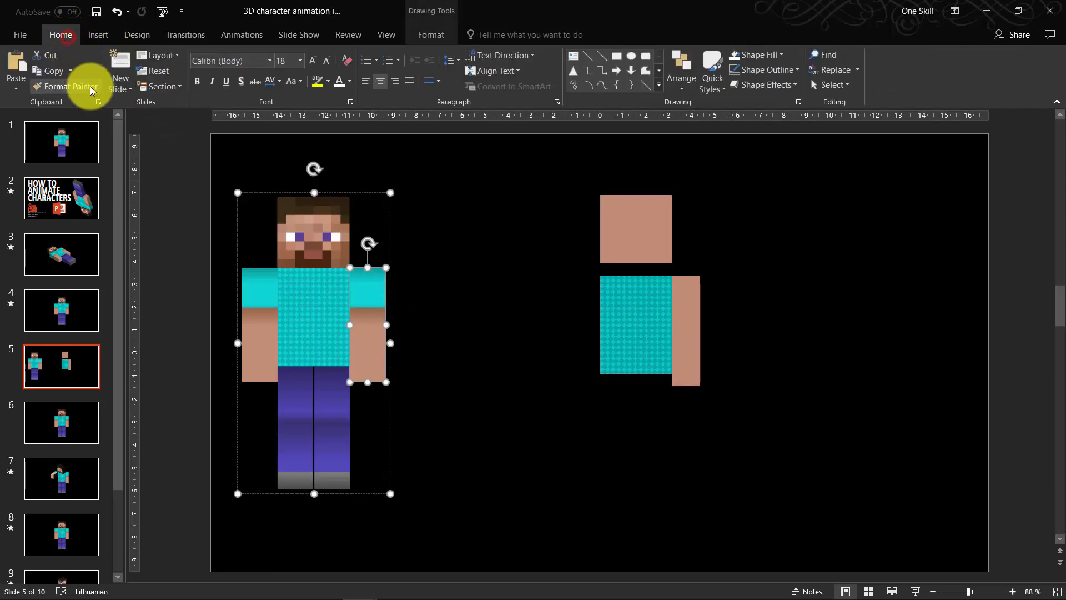
click(78, 88)
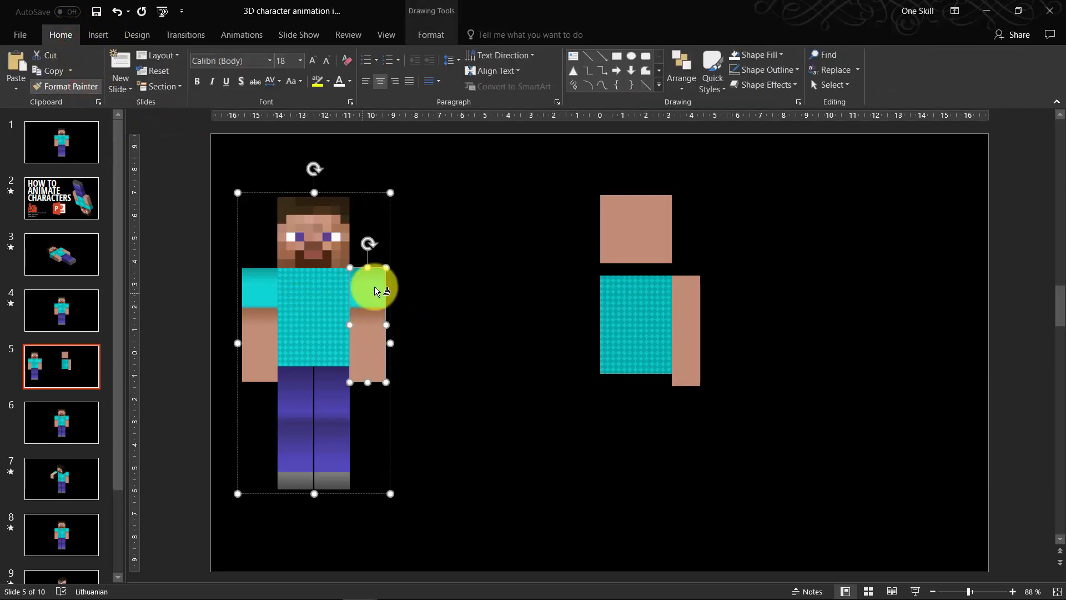
click(694, 300)
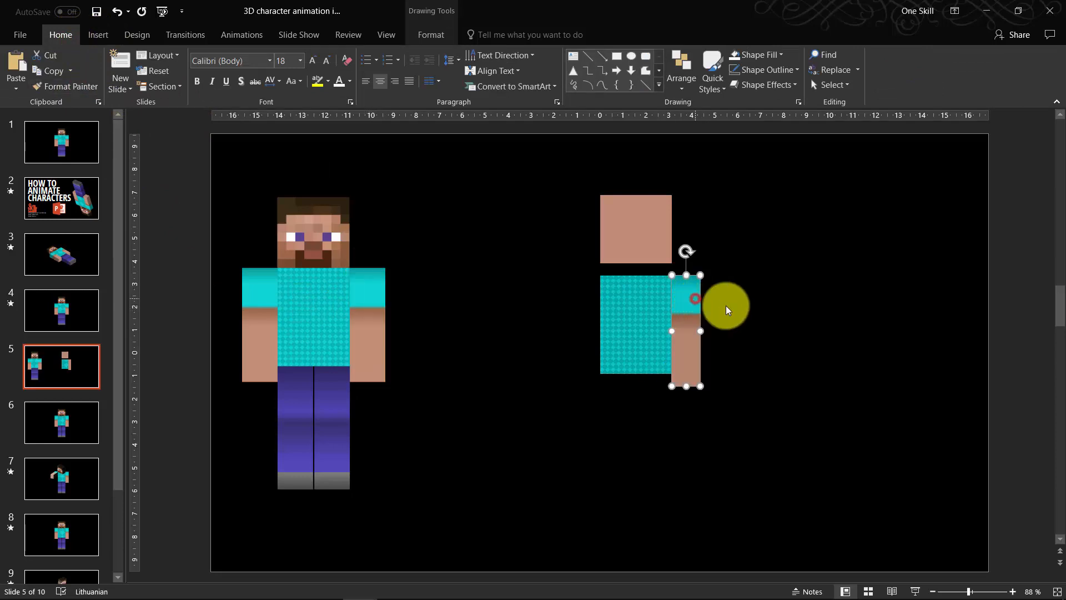
Widen the new arm slightly, duplicate it, and align the copy against the torso's left edge.
mouse_move(701, 333)
mouse_down()
mouse_move(676, 316)
mouse_move(578, 308)
mouse_move(594, 303)
mouse_up()
click(723, 308)
click(699, 298)
key(ctrl+d)
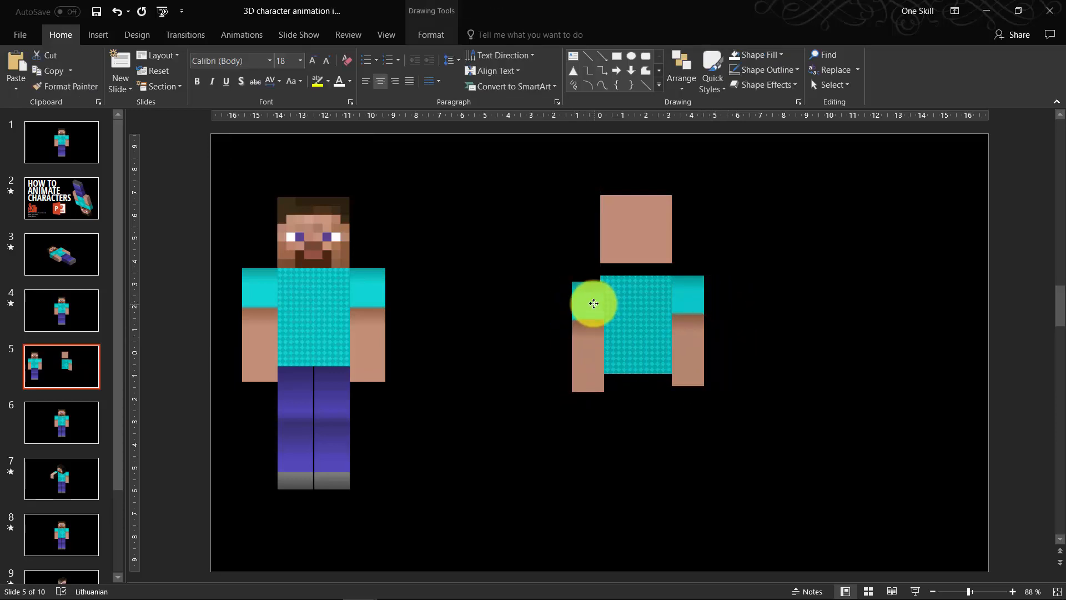
click(765, 278)
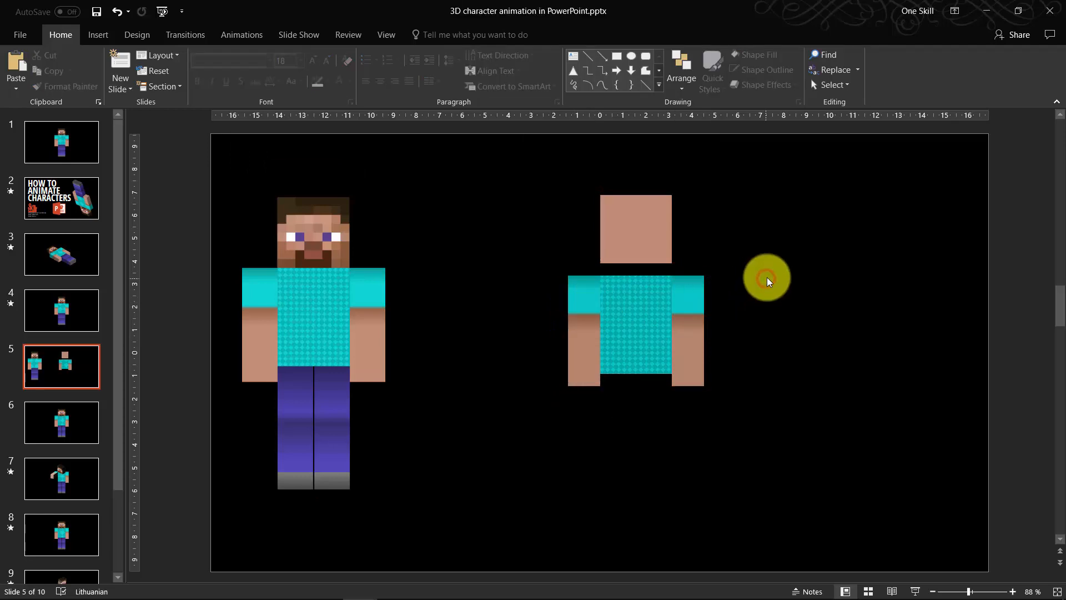
Move the head square down so it sits directly on top of the torso.
click(653, 243)
mouse_move(643, 222)
mouse_down()
mouse_move(645, 233)
mouse_move(635, 209)
mouse_move(640, 227)
mouse_up()
click(754, 217)
click(696, 216)
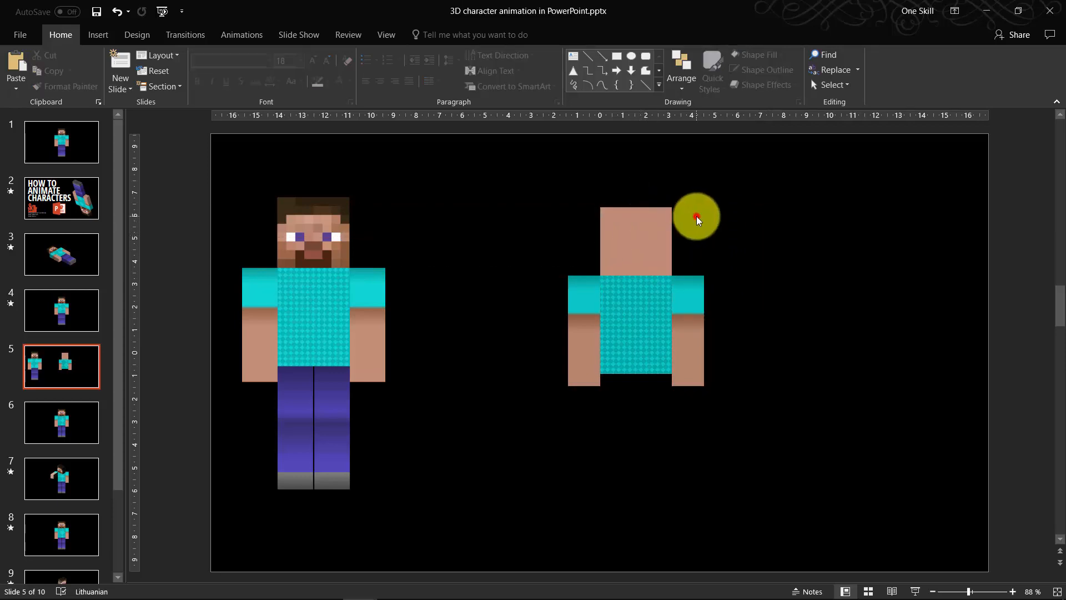
Duplicate the arm, place the copy under the torso's left half as a leg, and lengthen it slightly.
click(703, 300)
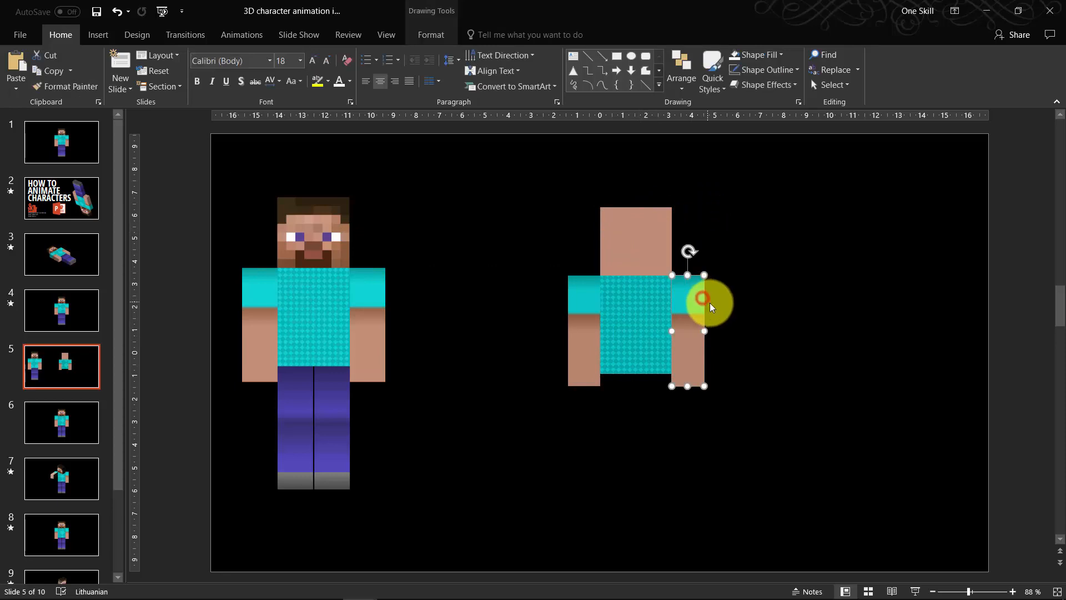
key(ctrl+d)
drag(700, 299, 624, 395)
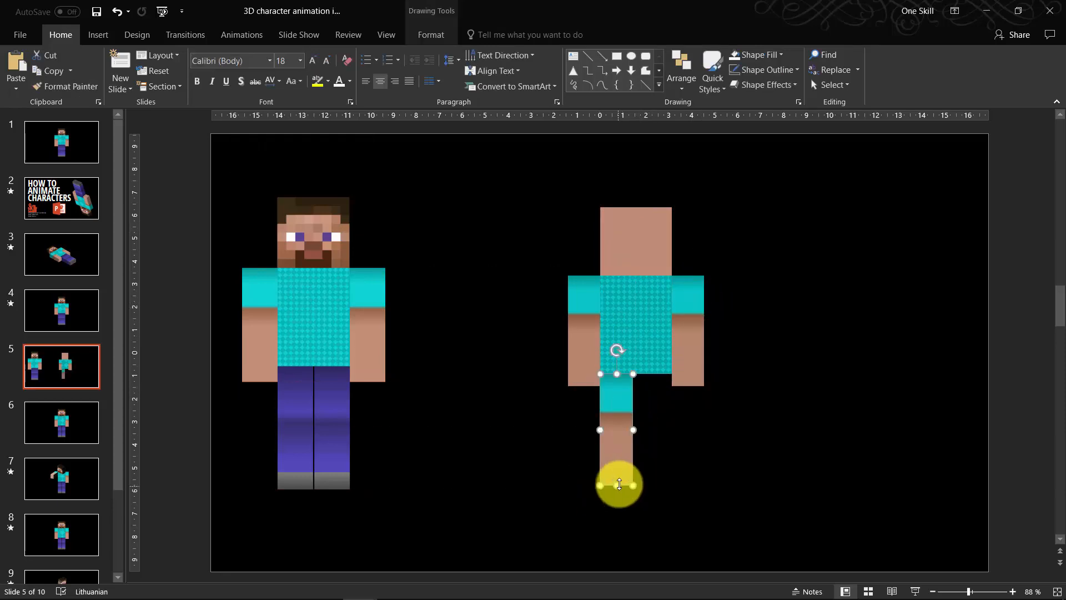
drag(614, 494, 620, 497)
Copy the formatting of the original character's left-hand leg onto the new leg shape with Format Painter.
click(297, 396)
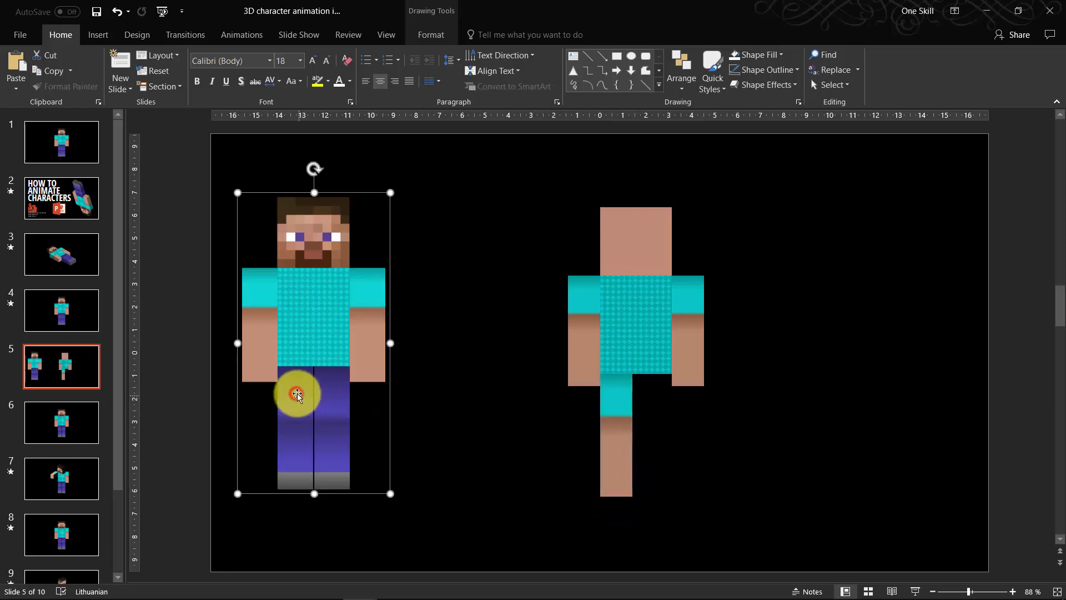
click(297, 396)
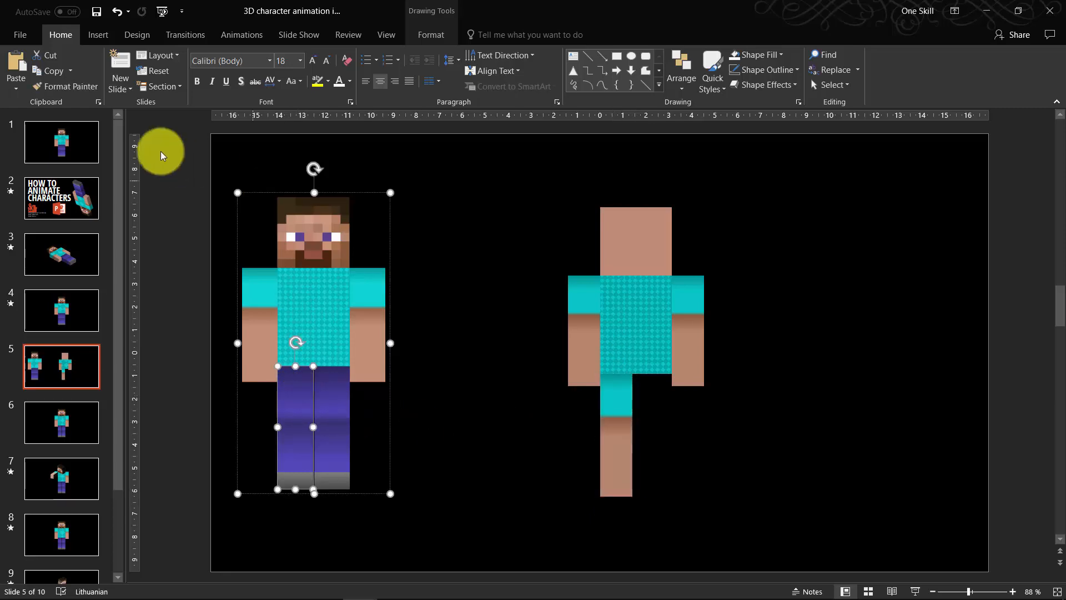
click(76, 87)
click(612, 420)
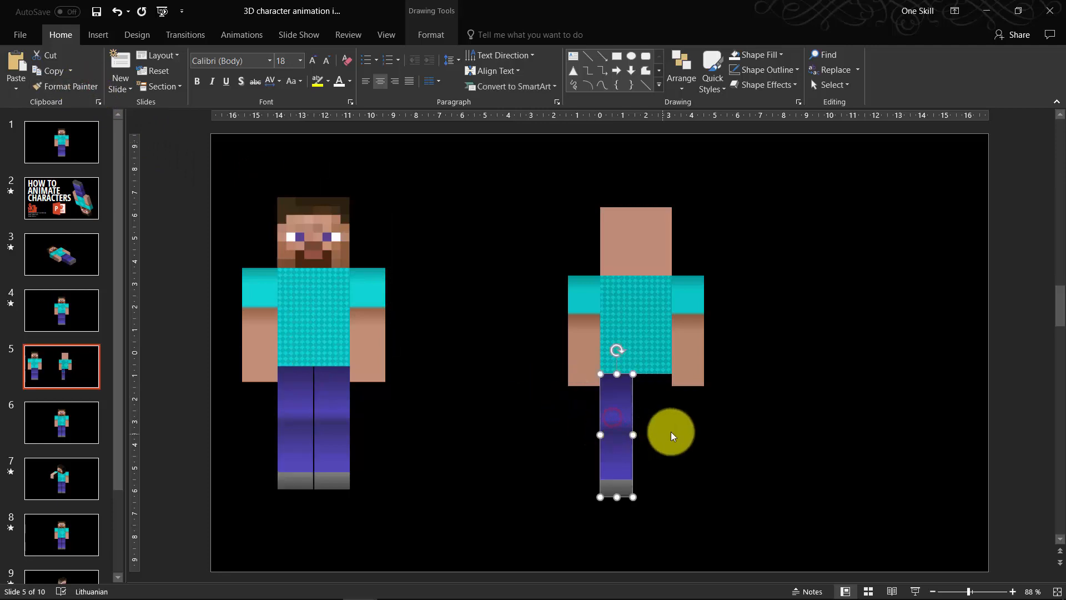
Duplicate the finished leg and align the copy under the torso's right half.
key(ctrl+d)
drag(626, 418, 650, 401)
click(763, 400)
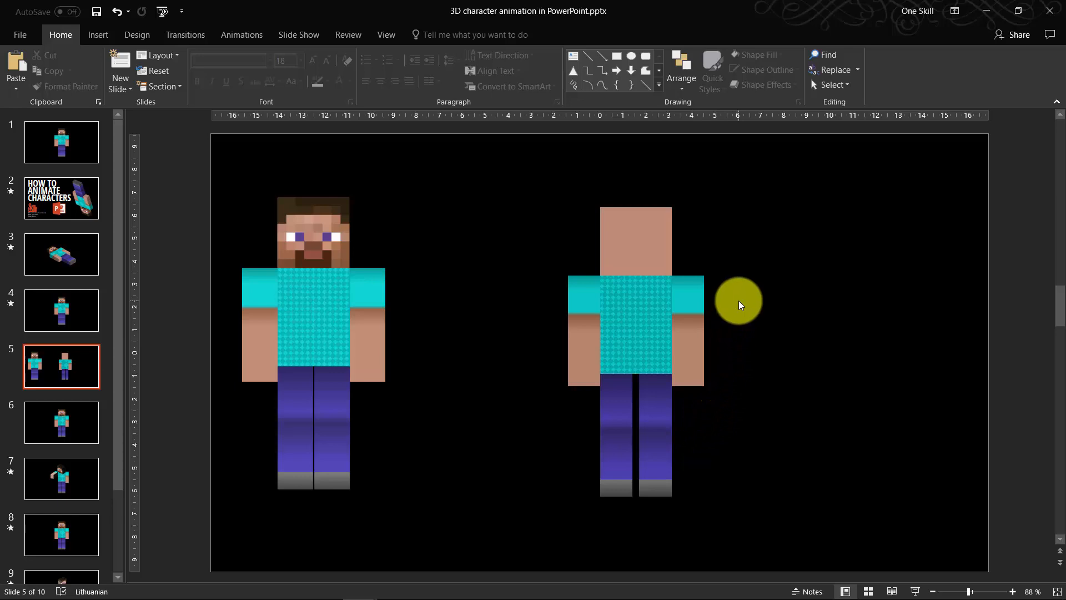
Give the new head square a gradient fill and remove the middle stops, leaving only the first and last.
click(642, 243)
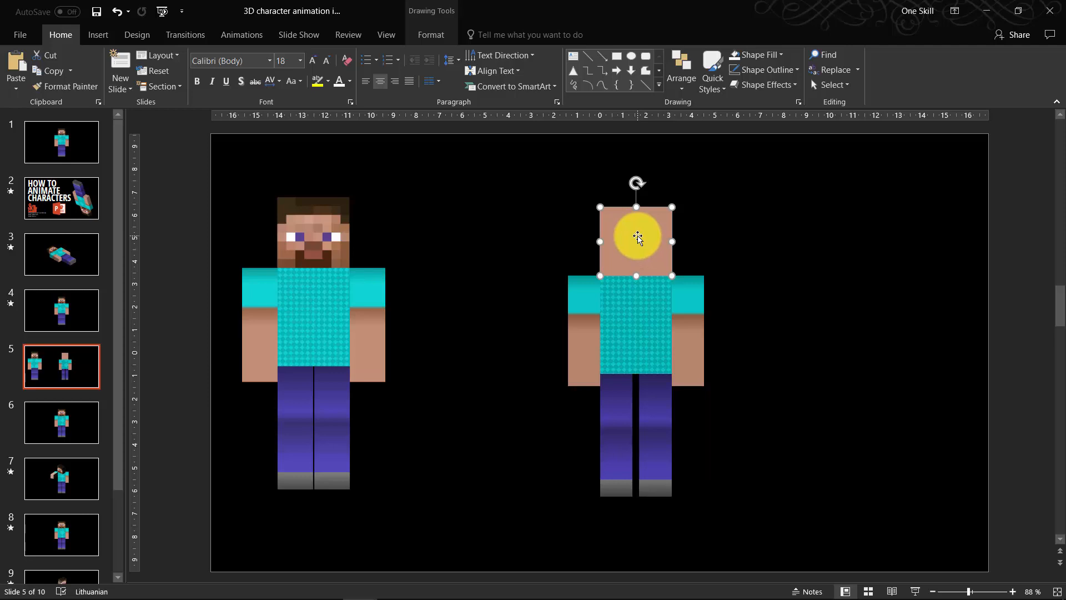
right_click(638, 235)
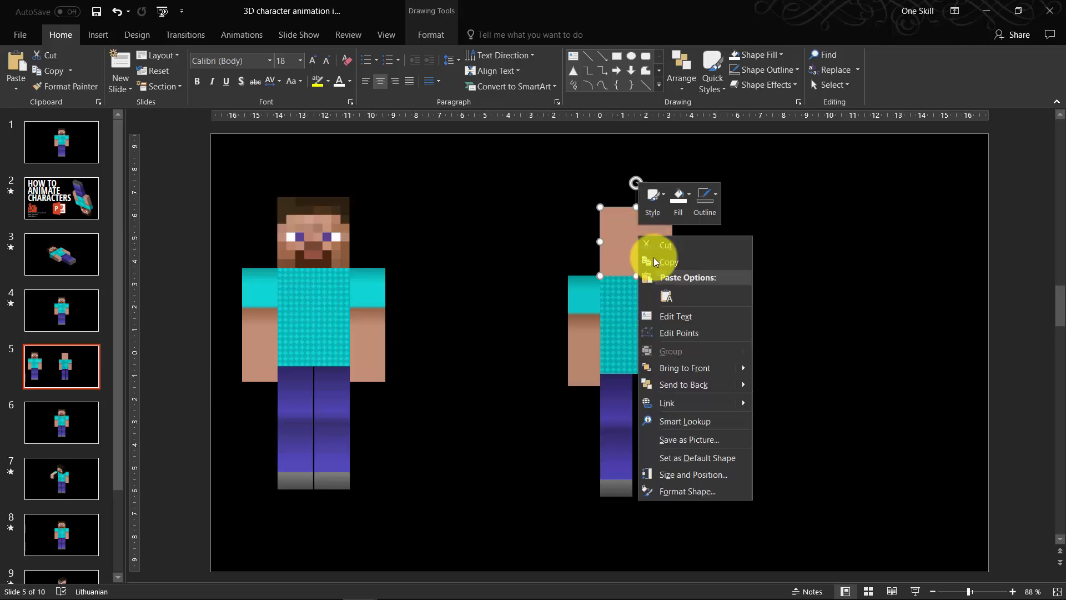
click(702, 492)
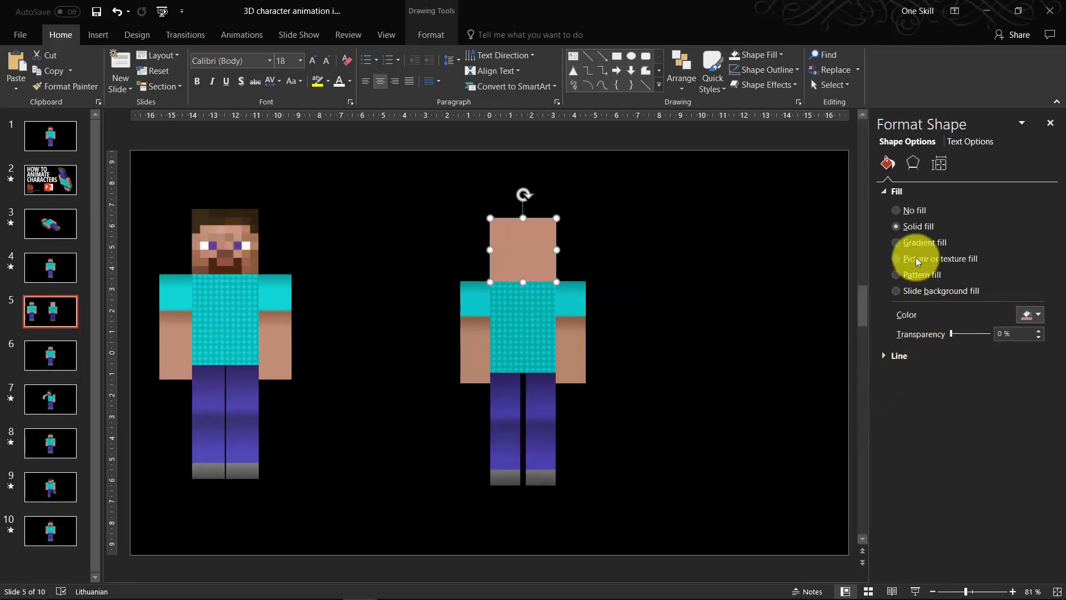
click(897, 243)
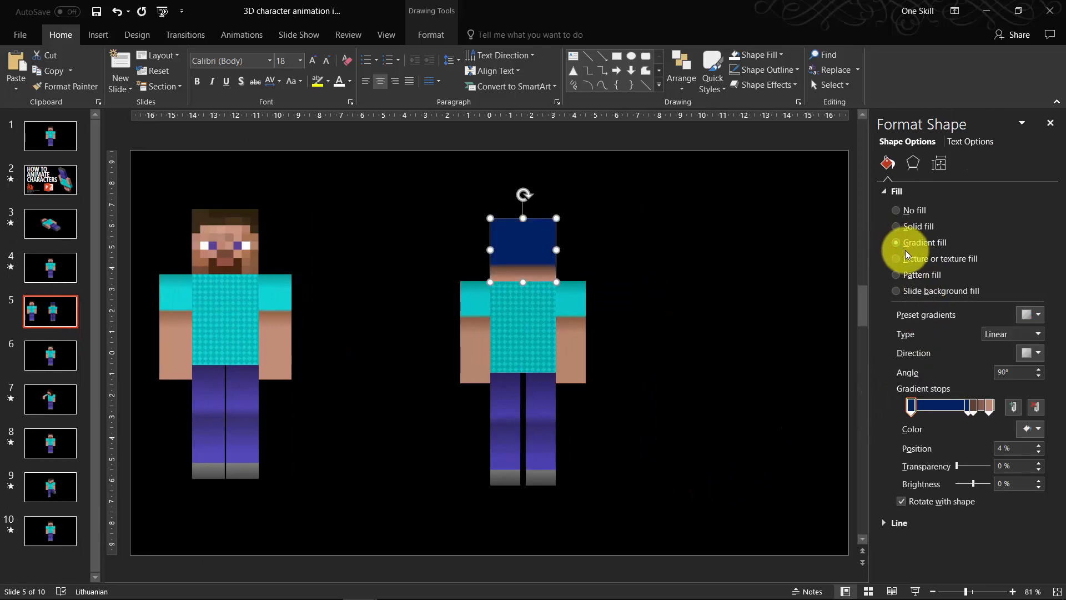
click(966, 412)
click(989, 408)
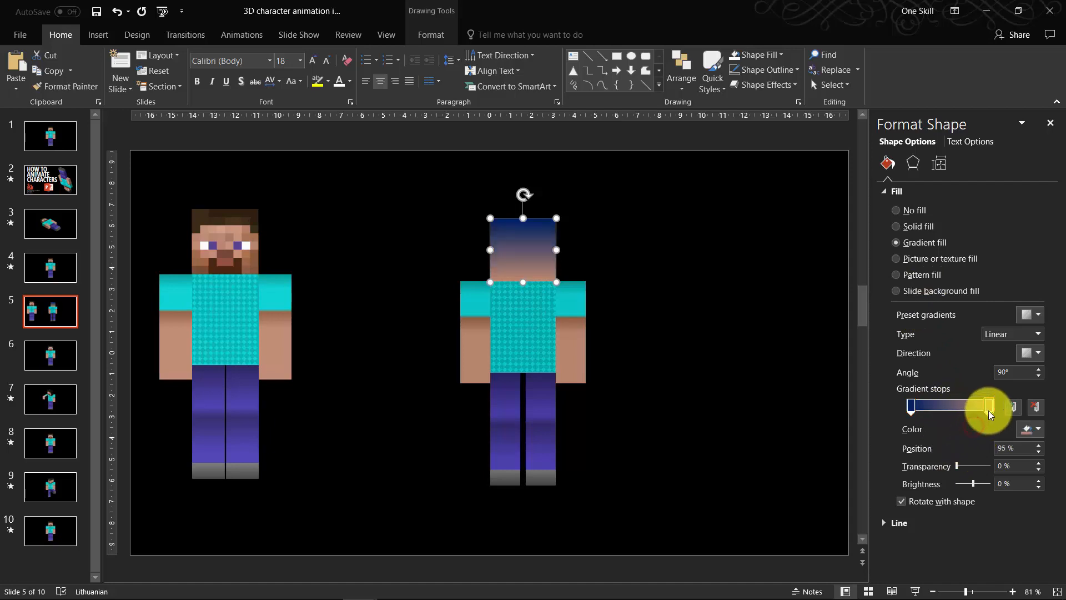
Color the head gradient's first stop white, and set the last stop to 100 % position with a near-black theme shade at -90 % brightness.
click(1030, 429)
click(956, 461)
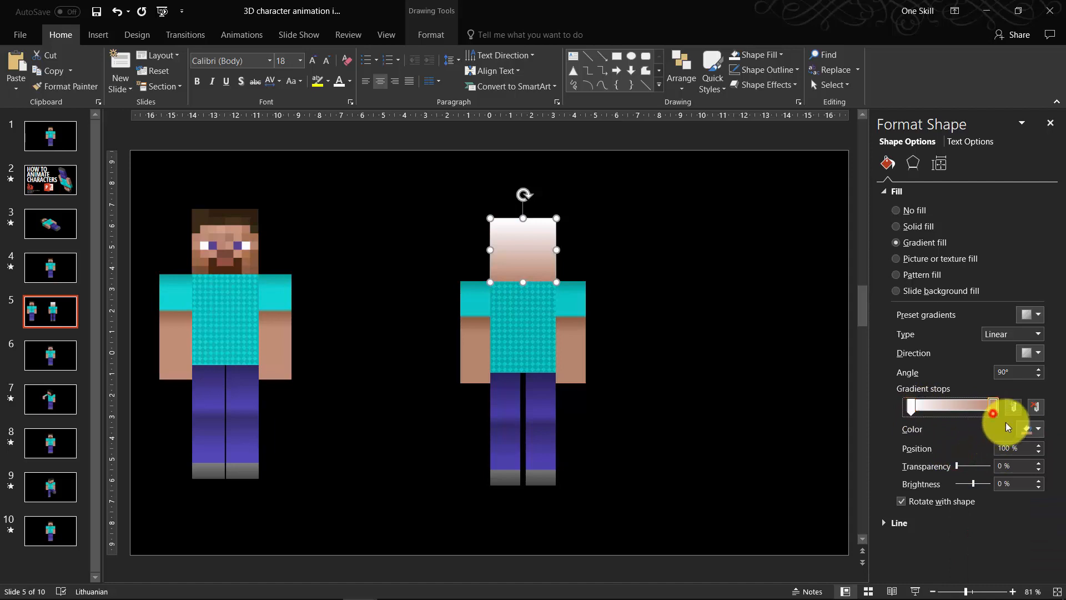
click(1034, 434)
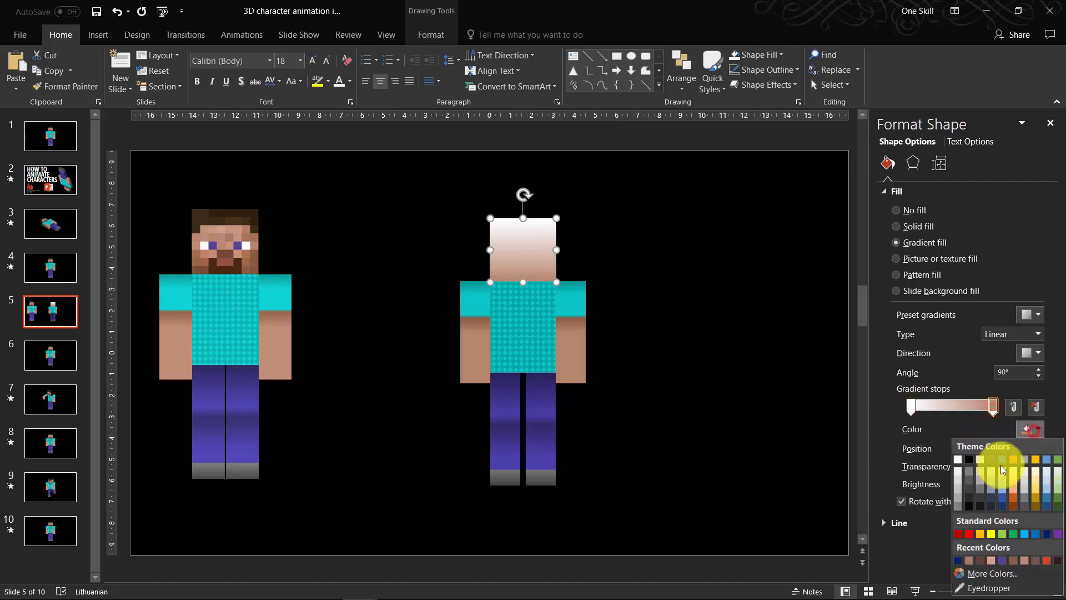
click(980, 506)
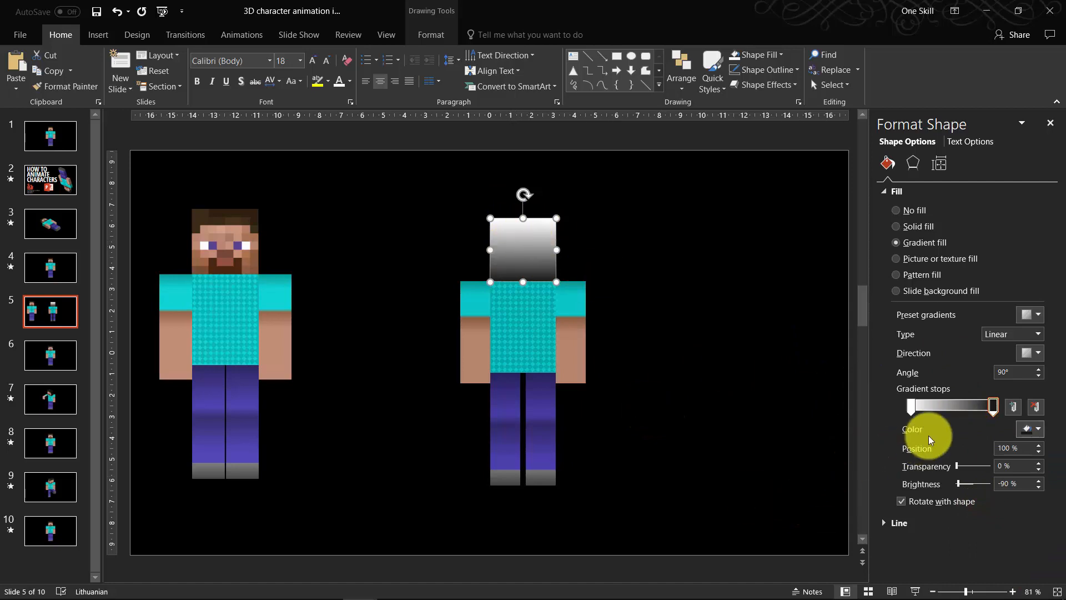
Set the head gradient's first stop to the dark purple sampled from the original character's leg with the Eyedropper.
click(912, 410)
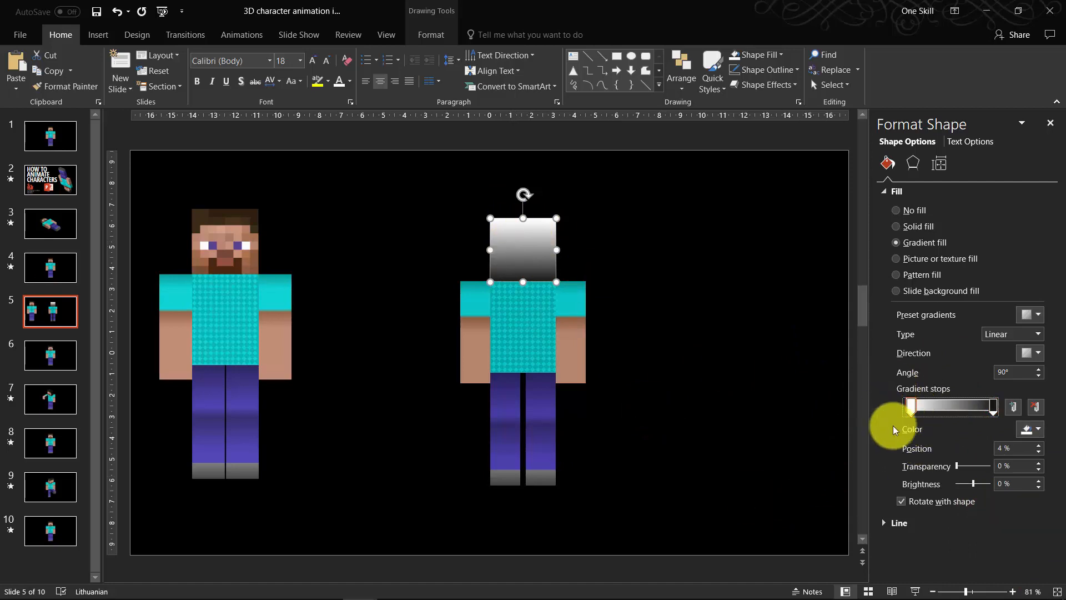
click(1038, 432)
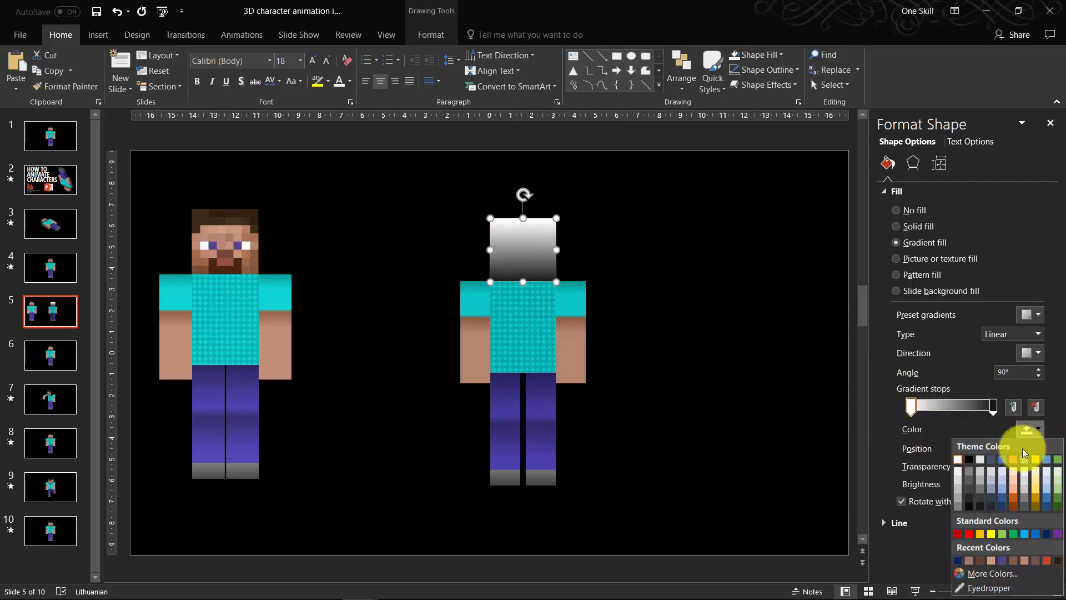
click(981, 588)
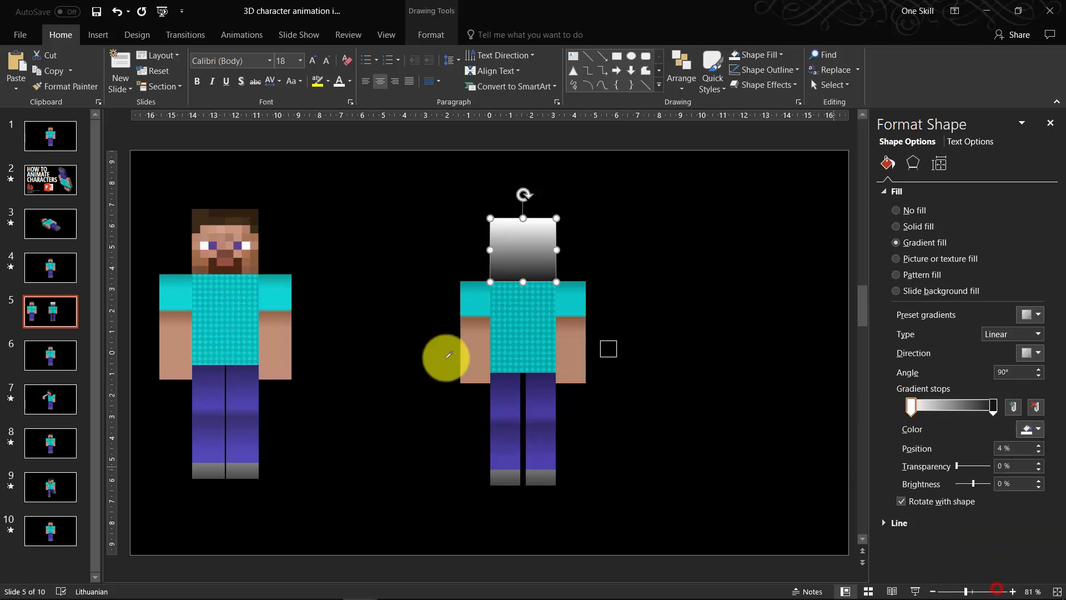
click(239, 368)
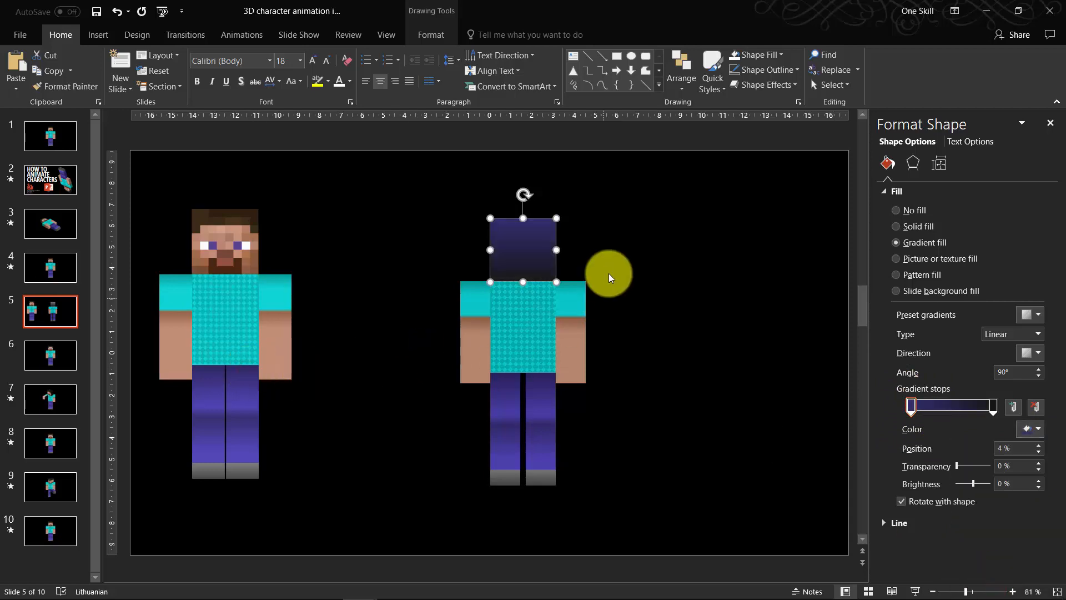
Set the head gradient's last stop to the skin tone sampled from the new character's left arm with the Eyedropper.
click(993, 407)
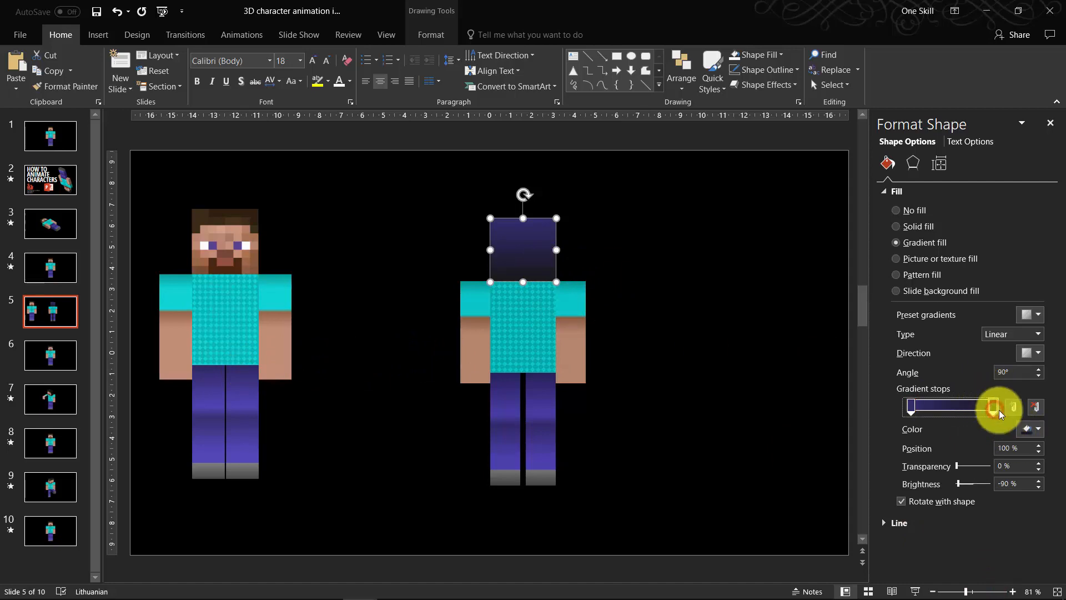
click(1042, 433)
click(991, 592)
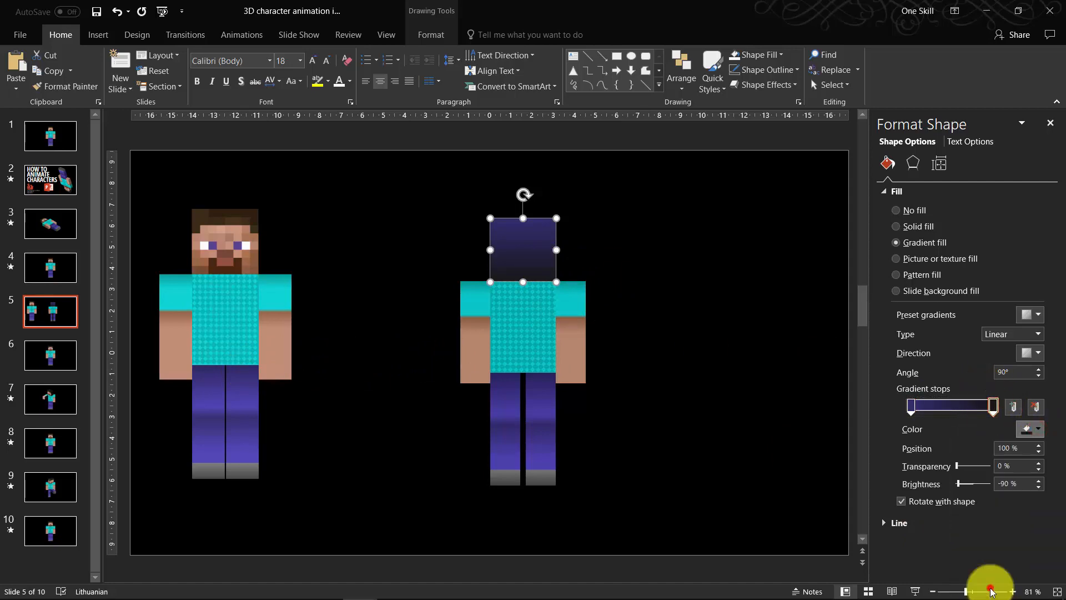
click(475, 365)
Narrow the head gradient's transition near the chin by moving the dark purple stop to 72 % and the skin-tone stop to 83 %.
drag(911, 415, 979, 407)
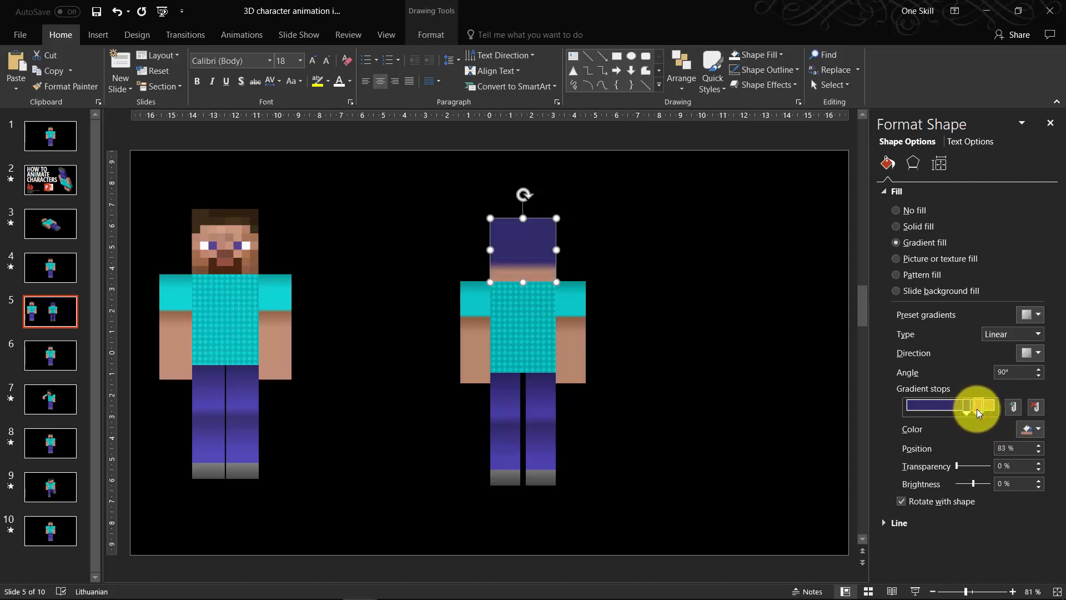
click(966, 409)
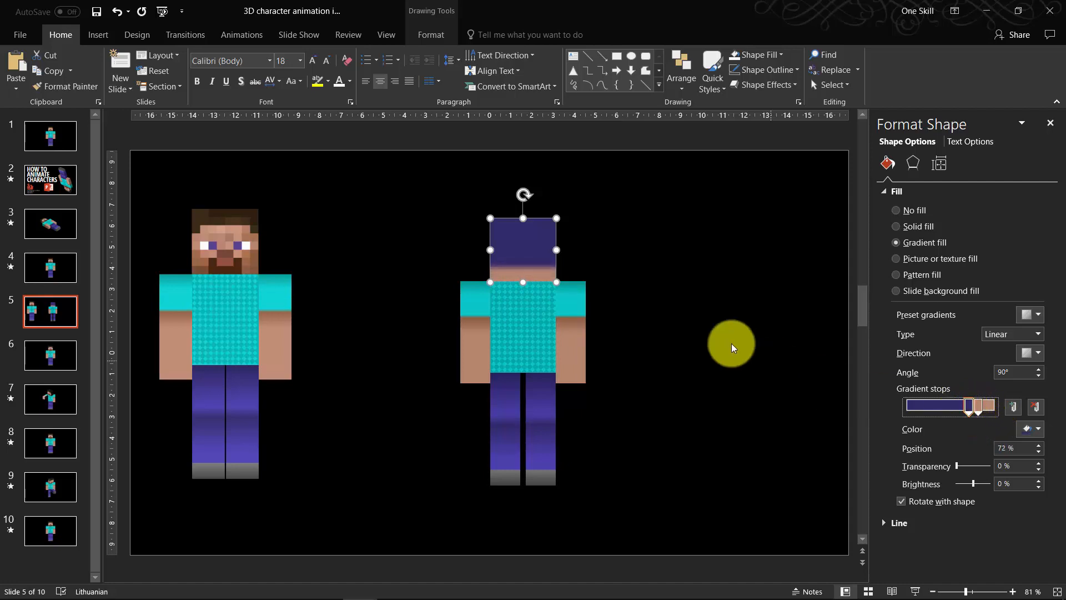
click(717, 325)
click(541, 235)
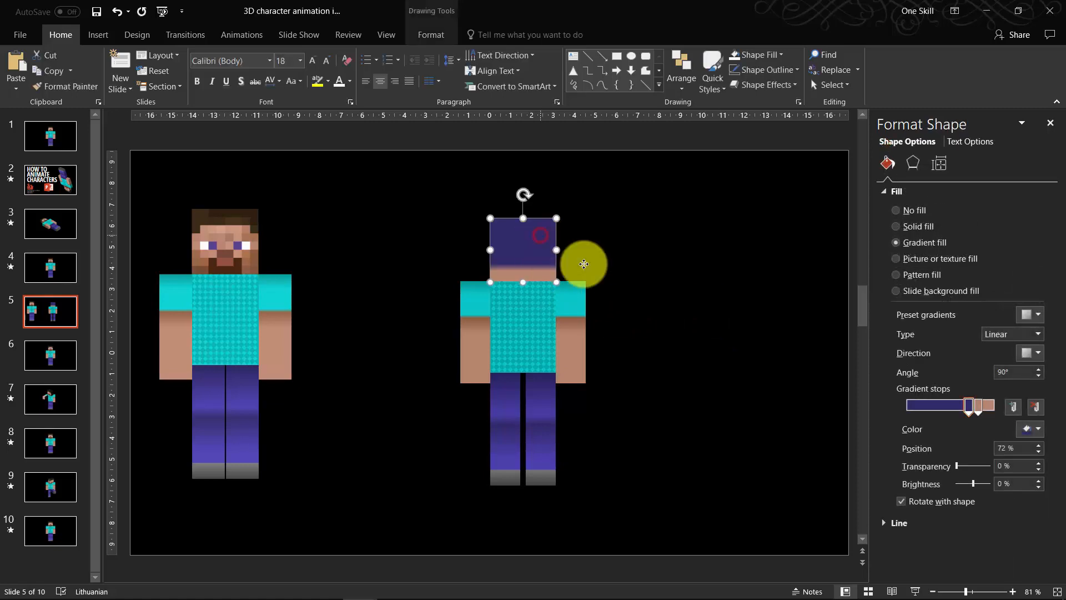
Copy the white eye square from the original character's face and paste it onto the slide.
click(247, 253)
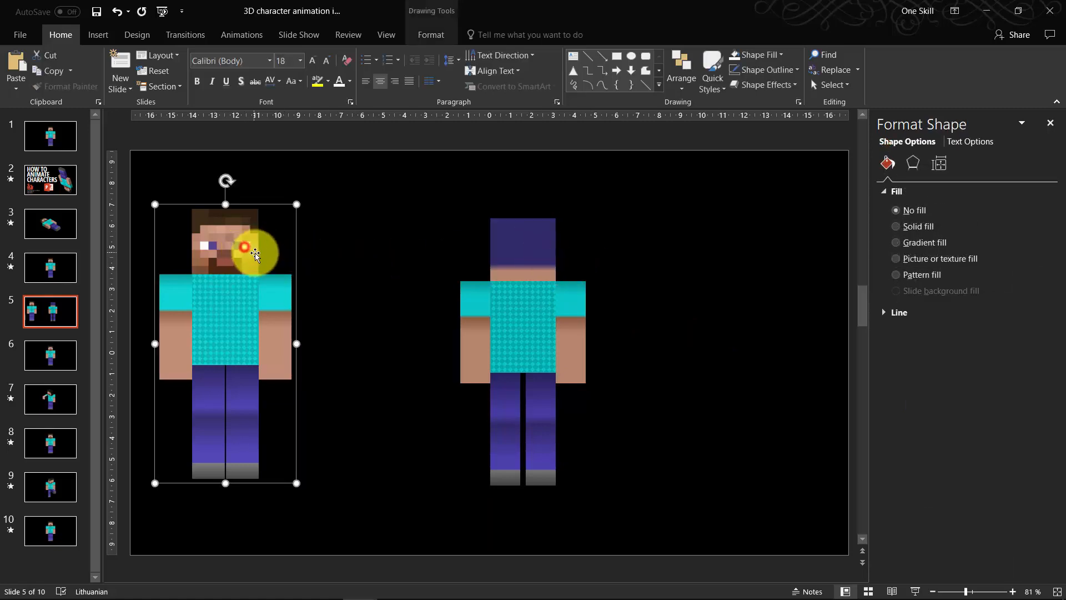
click(249, 245)
click(267, 239)
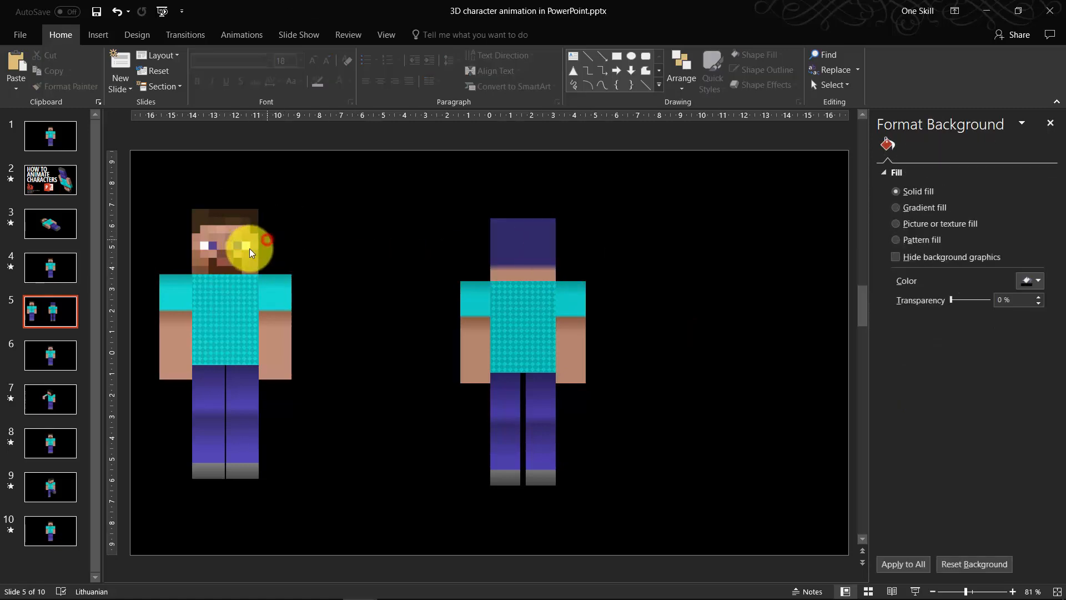
click(250, 247)
click(250, 245)
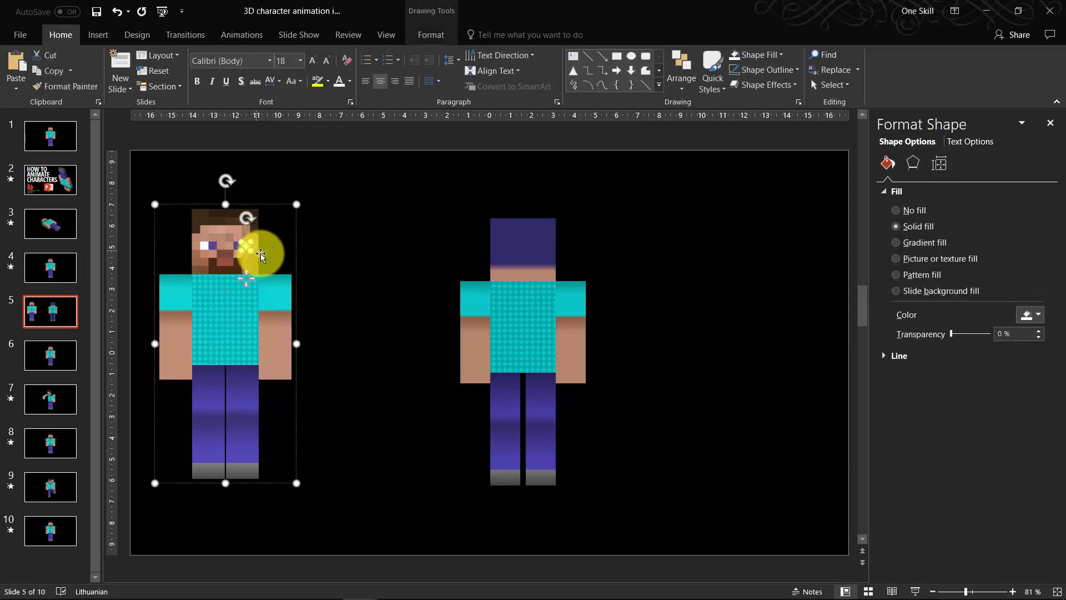
key(ctrl+c)
click(371, 232)
key(ctrl+v)
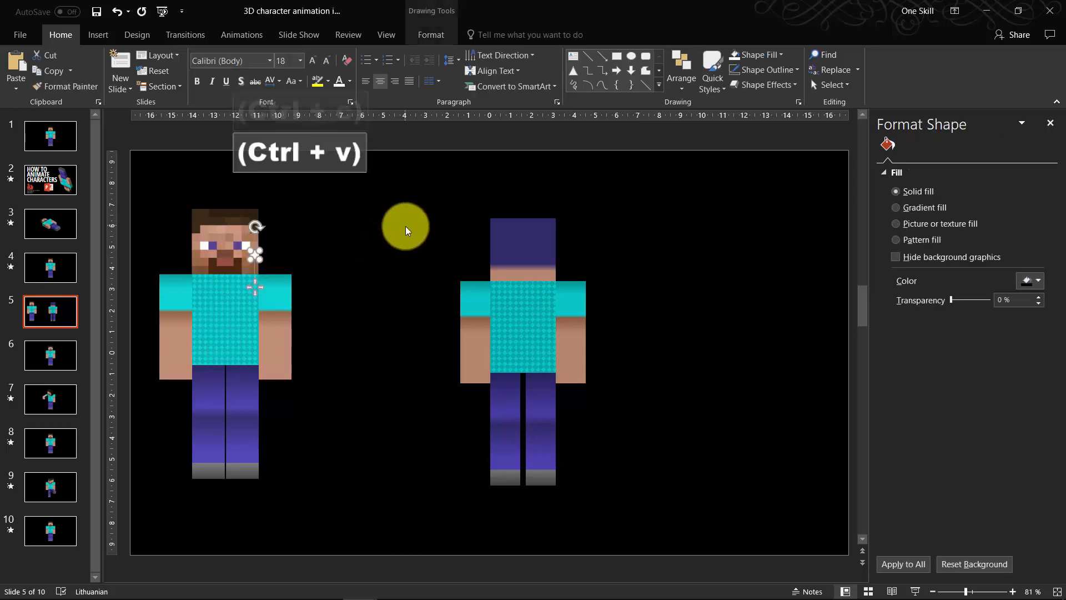
Place the pasted white eye on the new head and duplicate it to form a pair of eyes.
drag(255, 289, 515, 285)
key(ctrl+d)
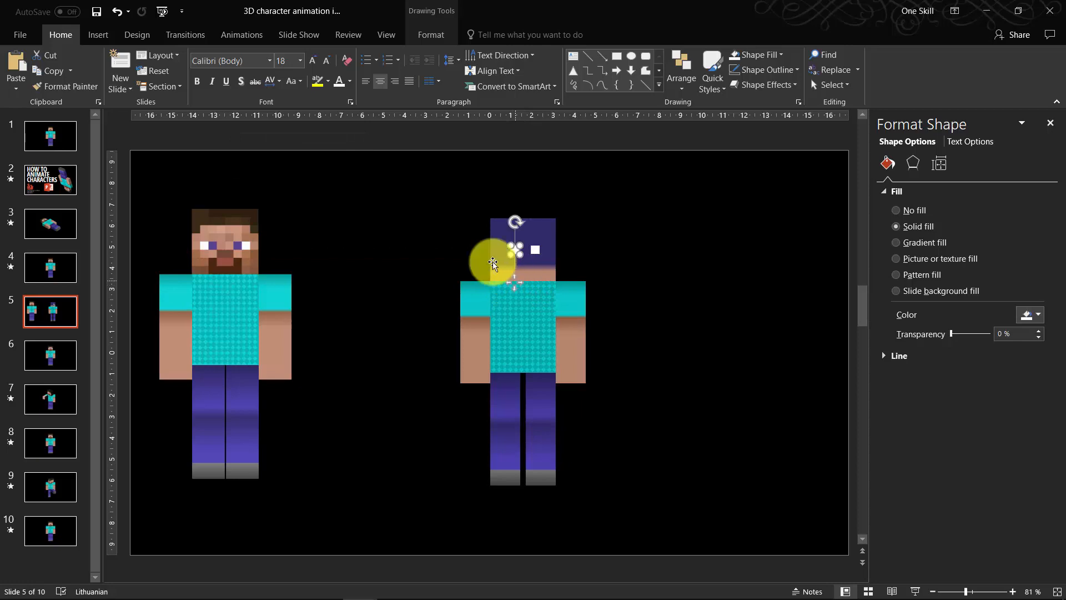
click(459, 231)
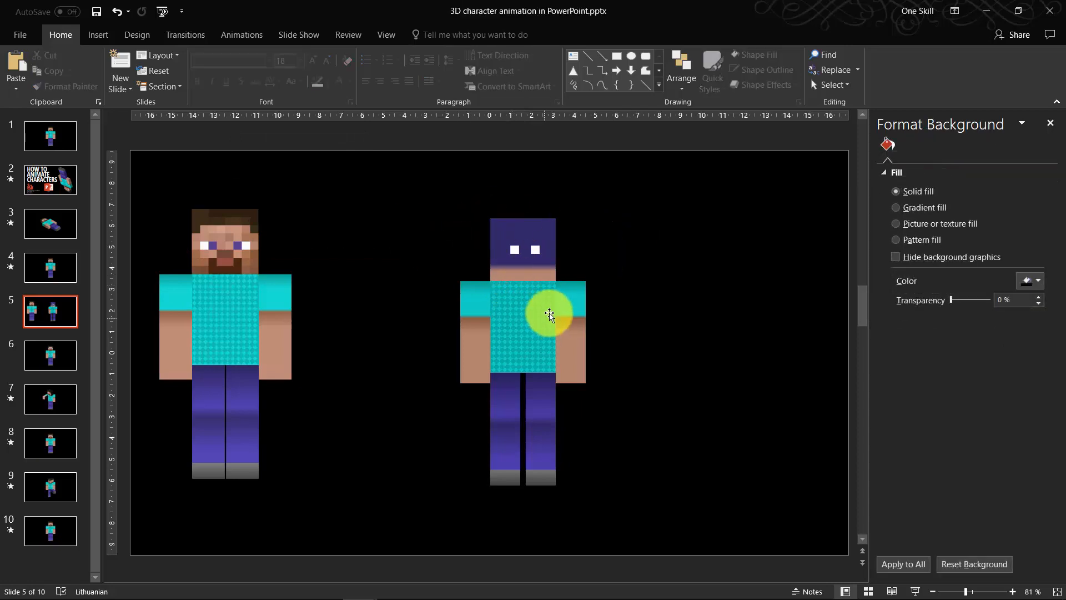
Select both white eyes and nudge them slightly left to center them on the head.
drag(467, 228, 611, 271)
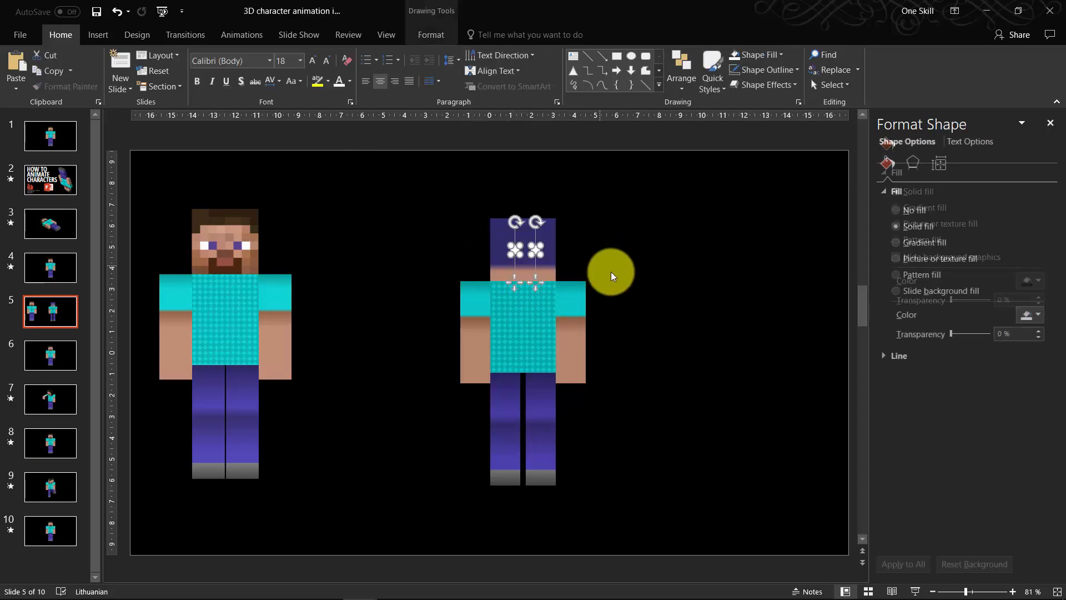
key(Right)
key(Left)
key(Left)
key(Left)
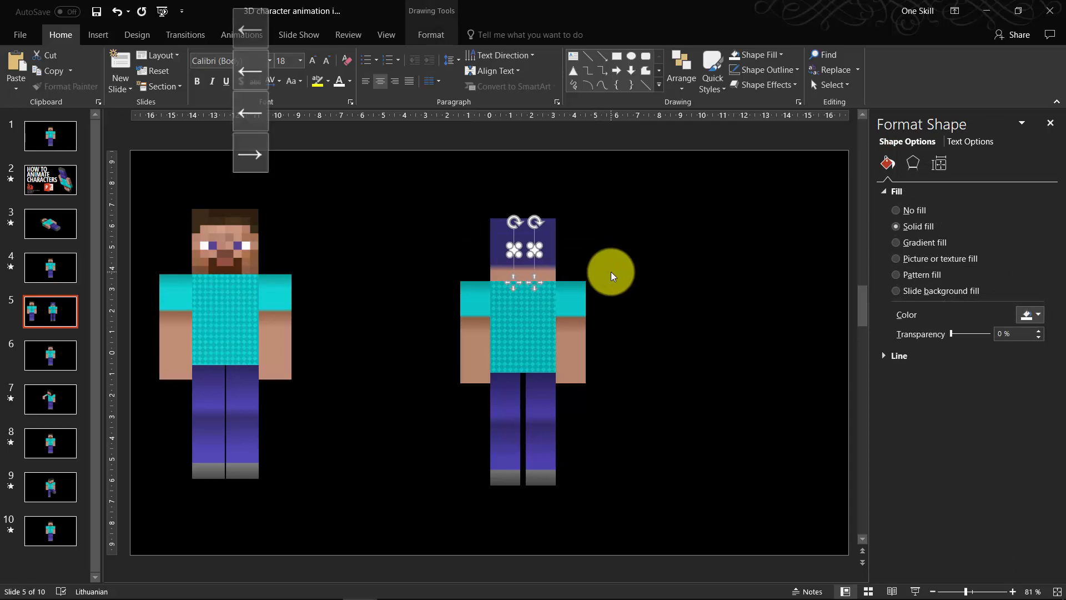
click(610, 272)
Remove the extra teal stops at the start of the left arm's gradient and color its first stop dark navy blue from the recent colors.
click(479, 298)
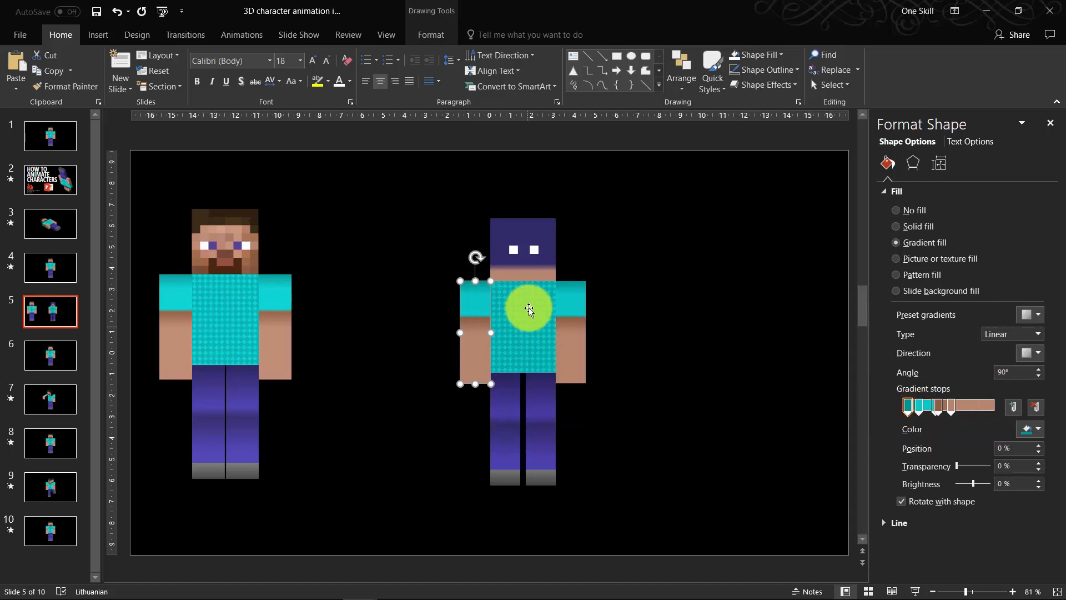
click(918, 407)
click(908, 406)
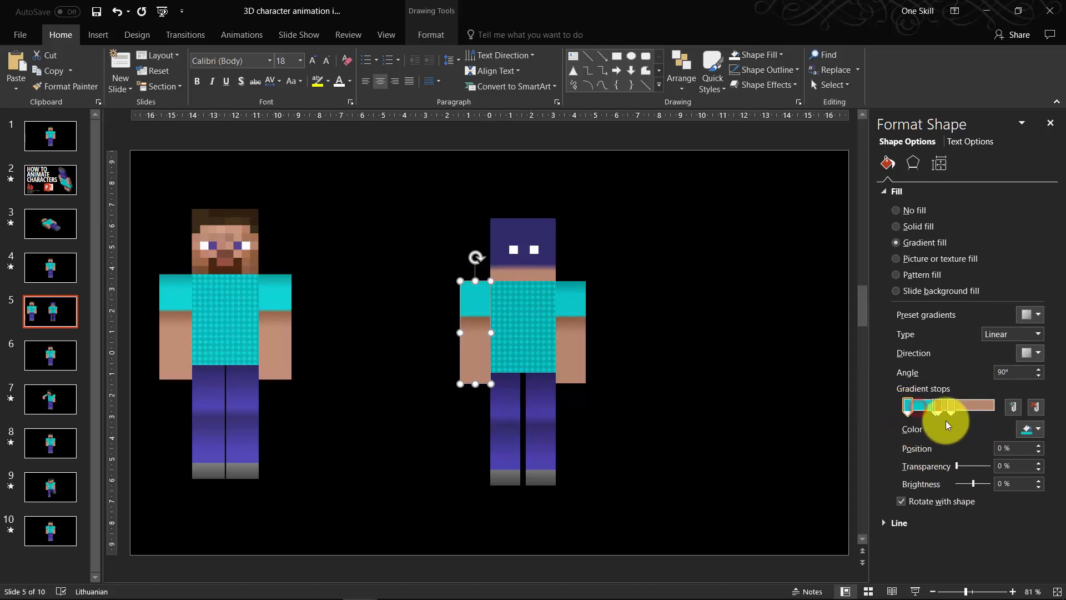
click(1037, 432)
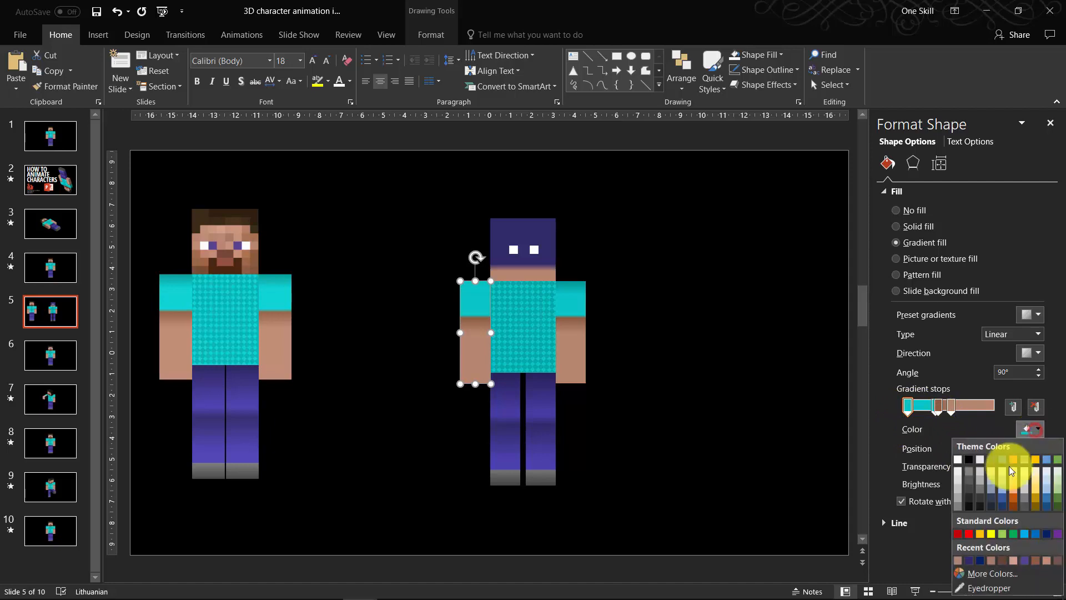
click(980, 560)
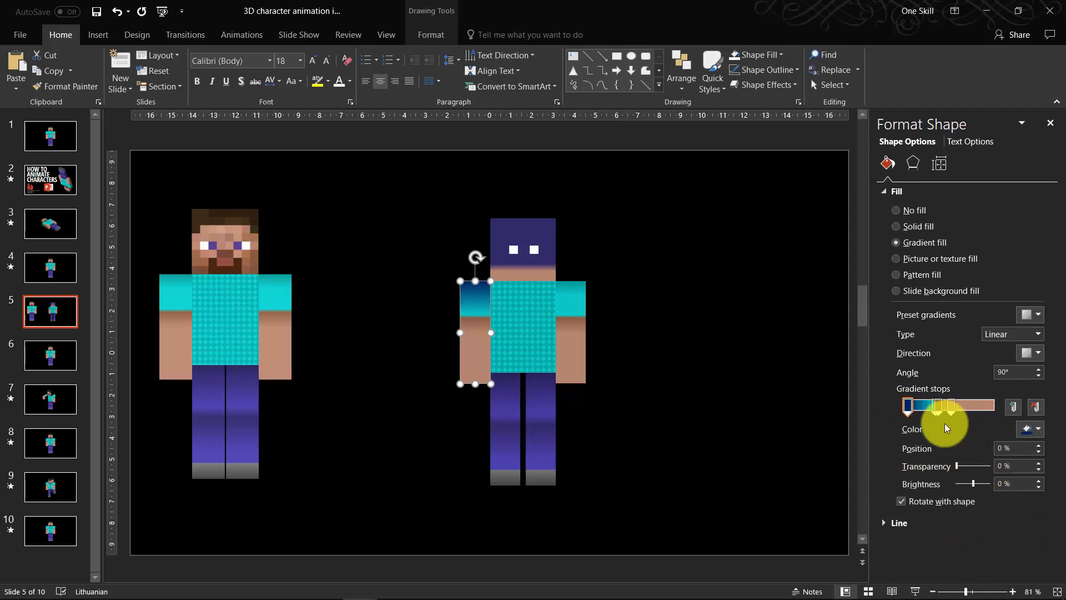
Remove the remaining teal stop from the left arm's gradient and move the navy stop to 35 % for a solid navy sleeve.
click(933, 414)
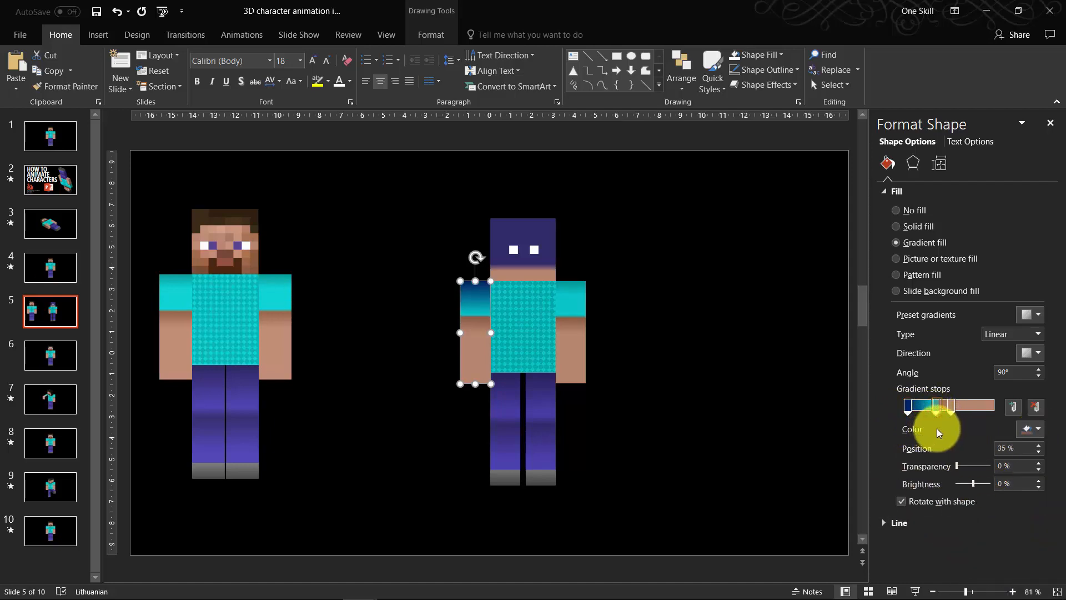
mouse_move(947, 415)
mouse_down()
mouse_move(909, 409)
mouse_move(938, 414)
mouse_up()
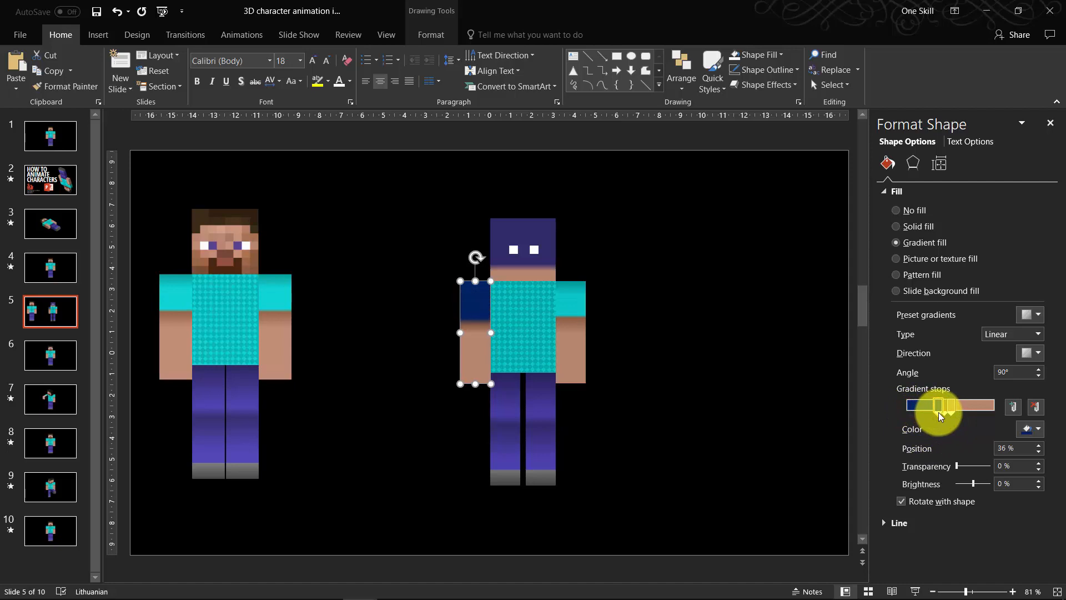
click(731, 358)
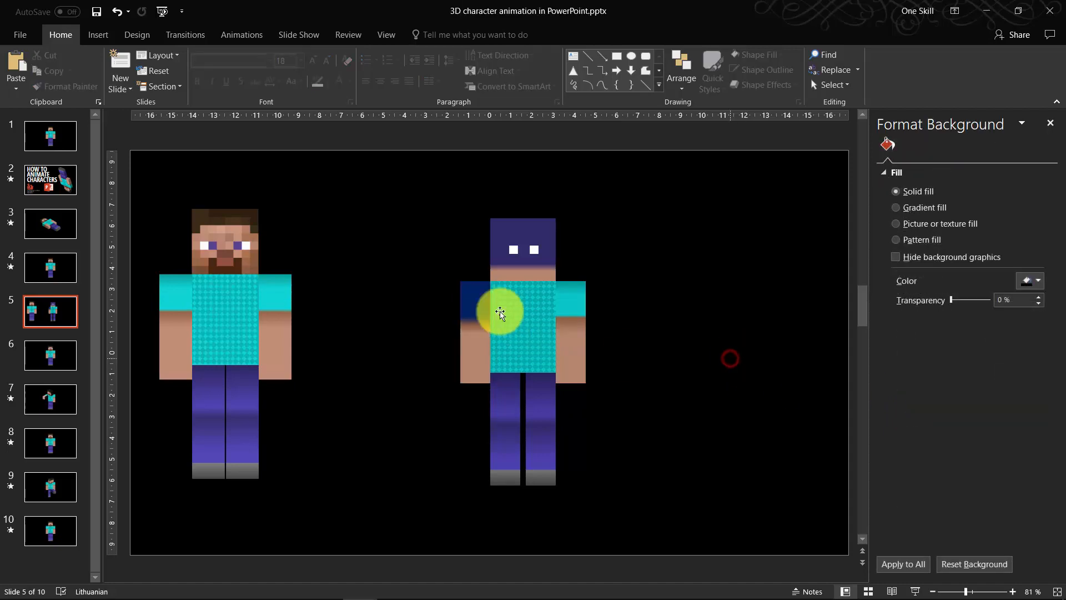
Copy the left arm's formatting to the right arm with Format Painter.
click(476, 301)
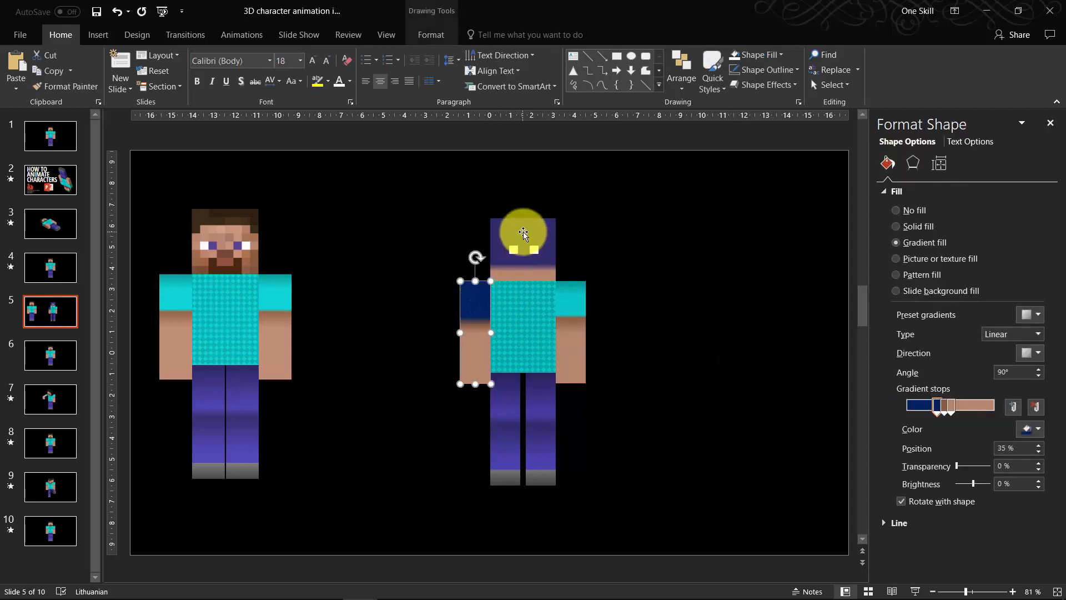
click(51, 86)
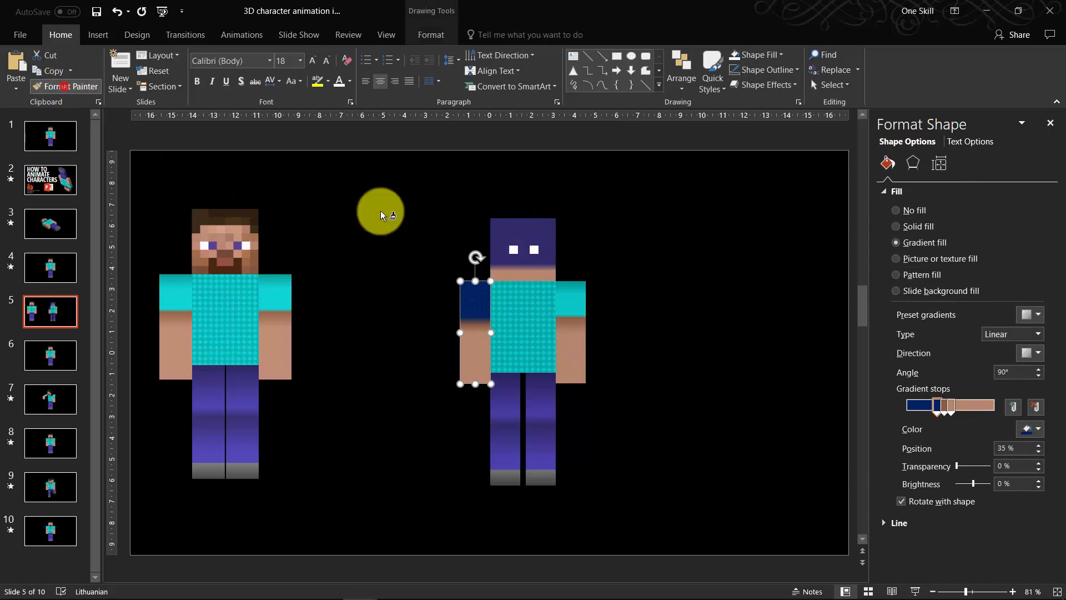
click(567, 301)
click(671, 295)
Try a dark navy foreground color on the torso's pattern fill, and undo it.
click(519, 300)
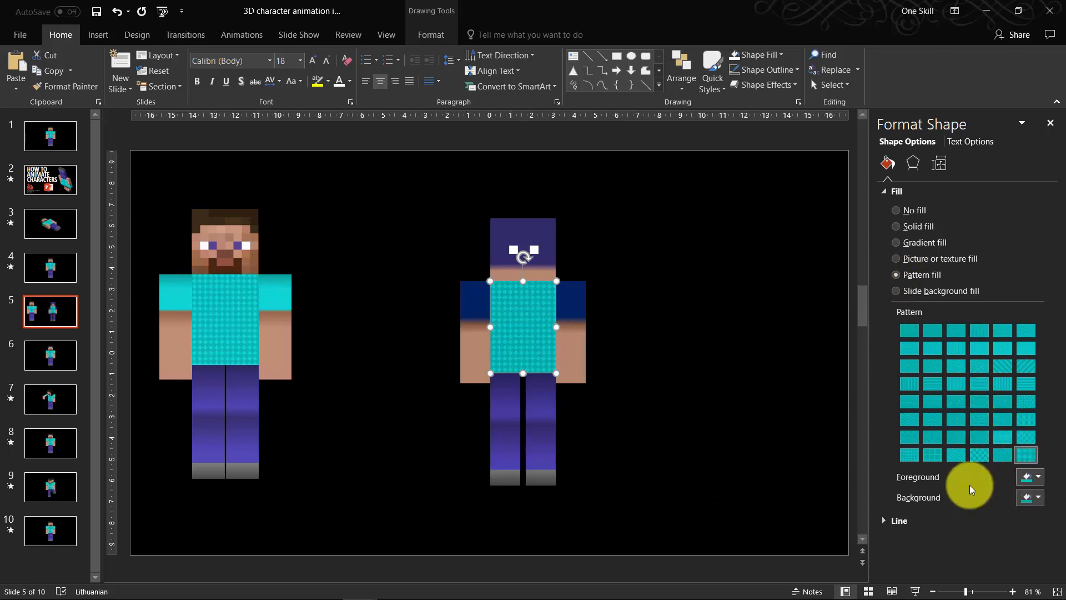
click(1037, 477)
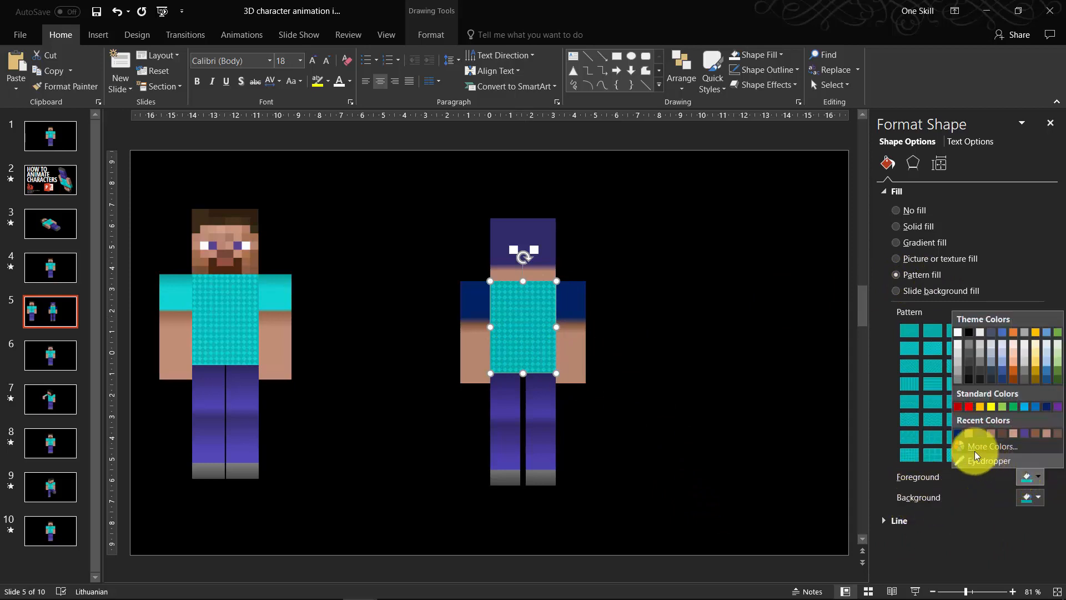
click(958, 434)
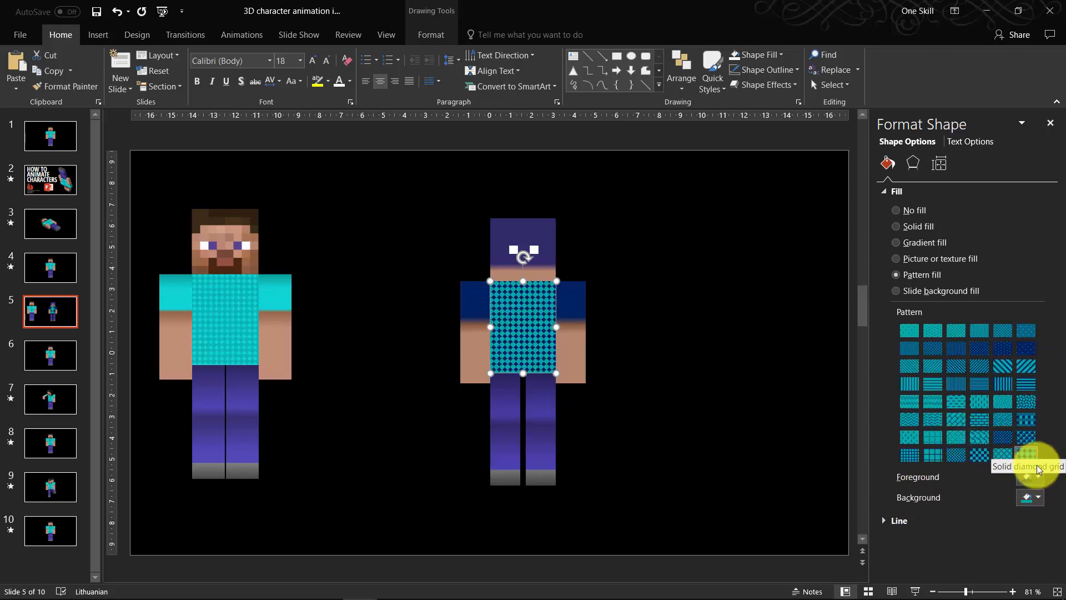
key(ctrl)
key(ctrl+z)
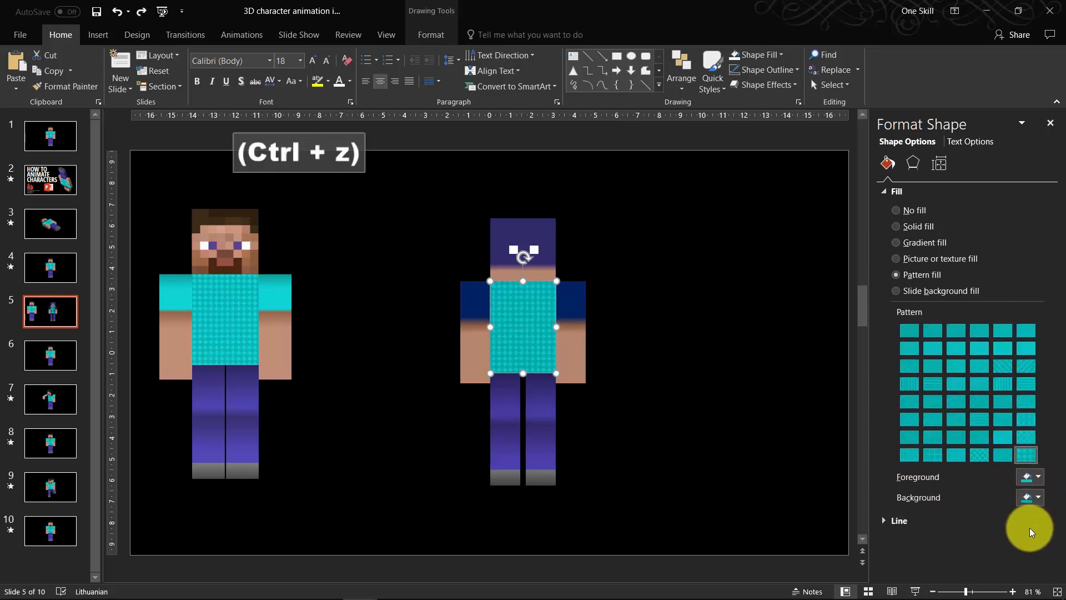
Set the background color of the torso's pattern fill to the recently used dark navy blue.
click(1037, 498)
click(958, 454)
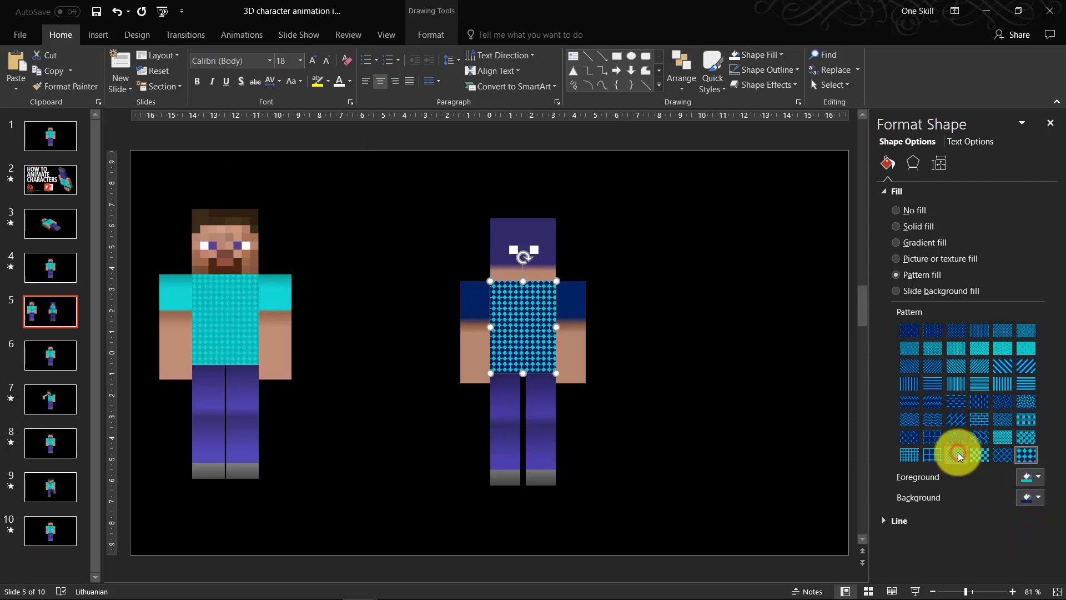
click(756, 402)
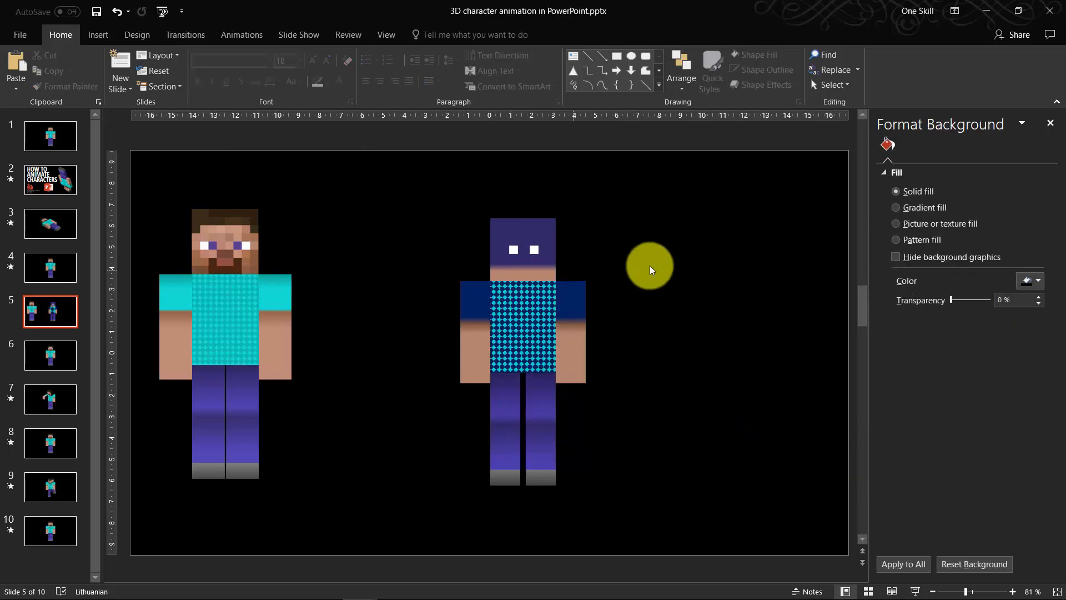
Recolor the head gradient's 72 % stop with the navy blue sampled from the left sleeve using the Eyedropper.
click(533, 230)
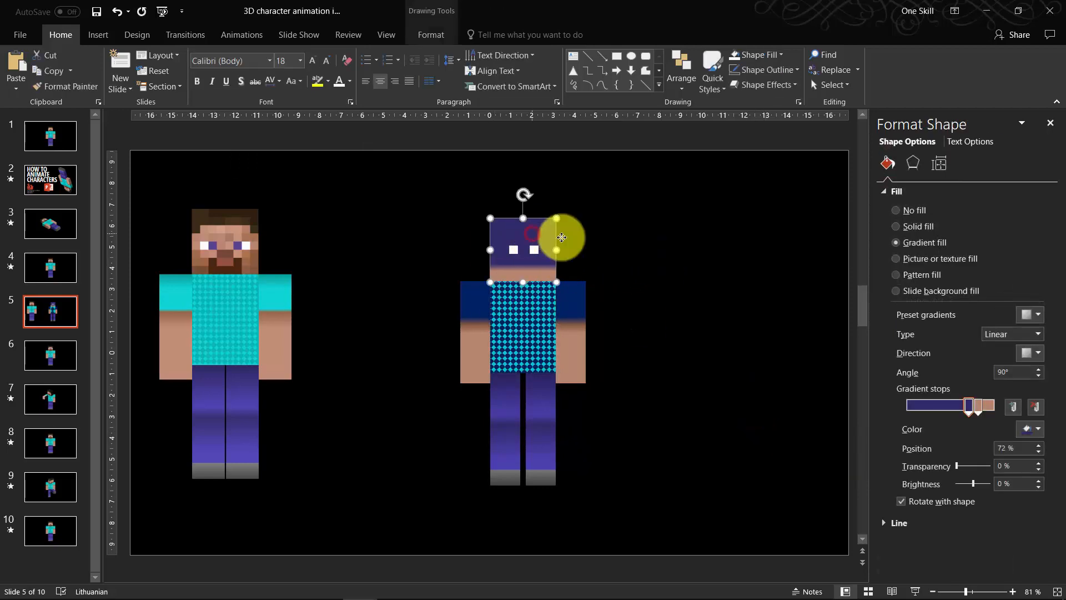
click(1032, 429)
click(991, 588)
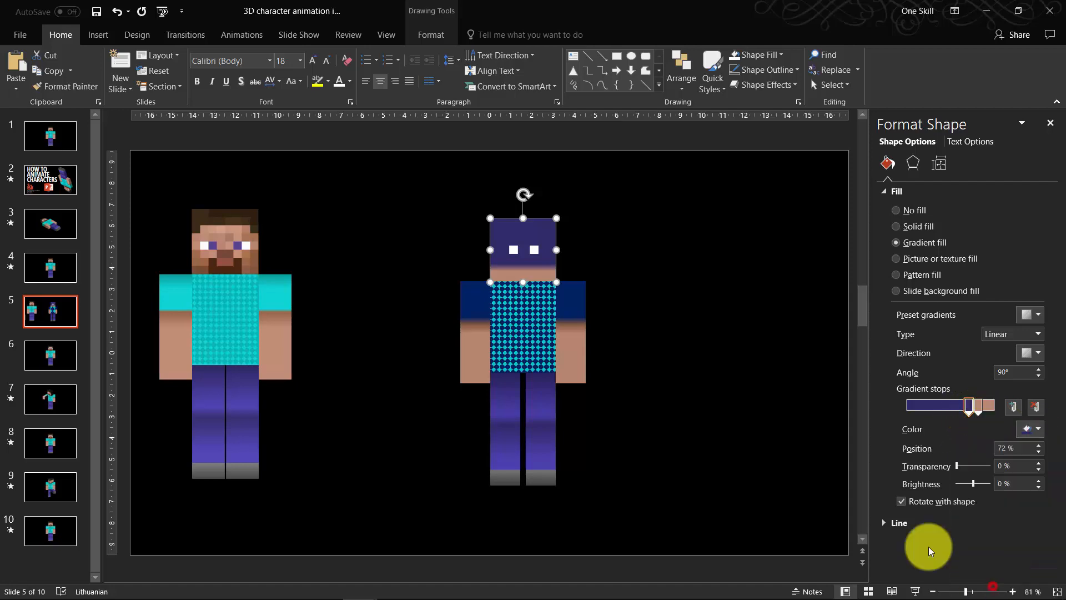
click(467, 291)
click(615, 258)
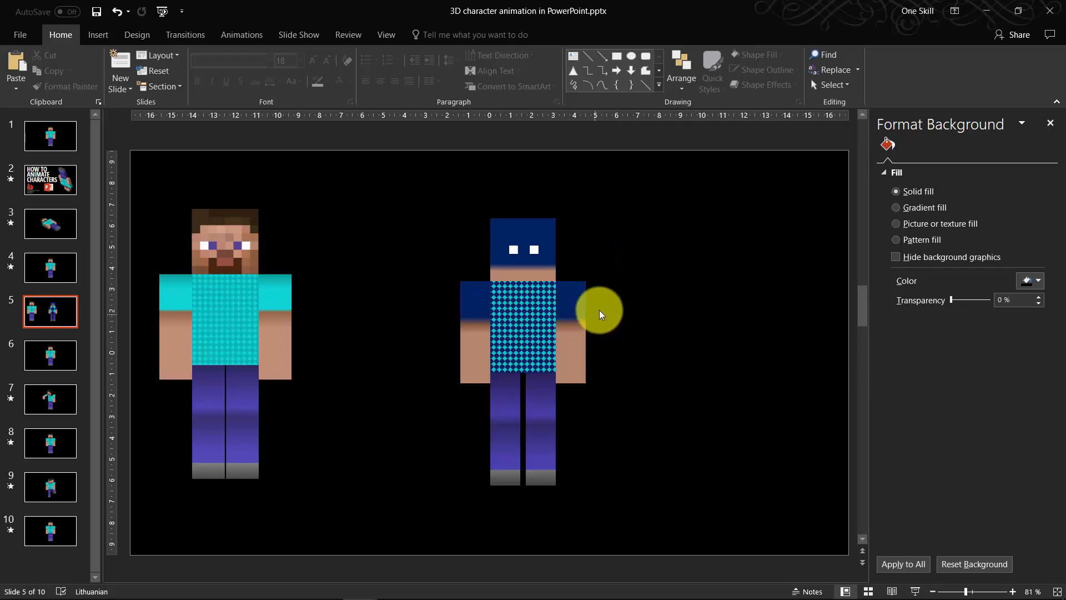
Color the 46 % gradient stop of the new character's right leg standard yellow.
click(549, 424)
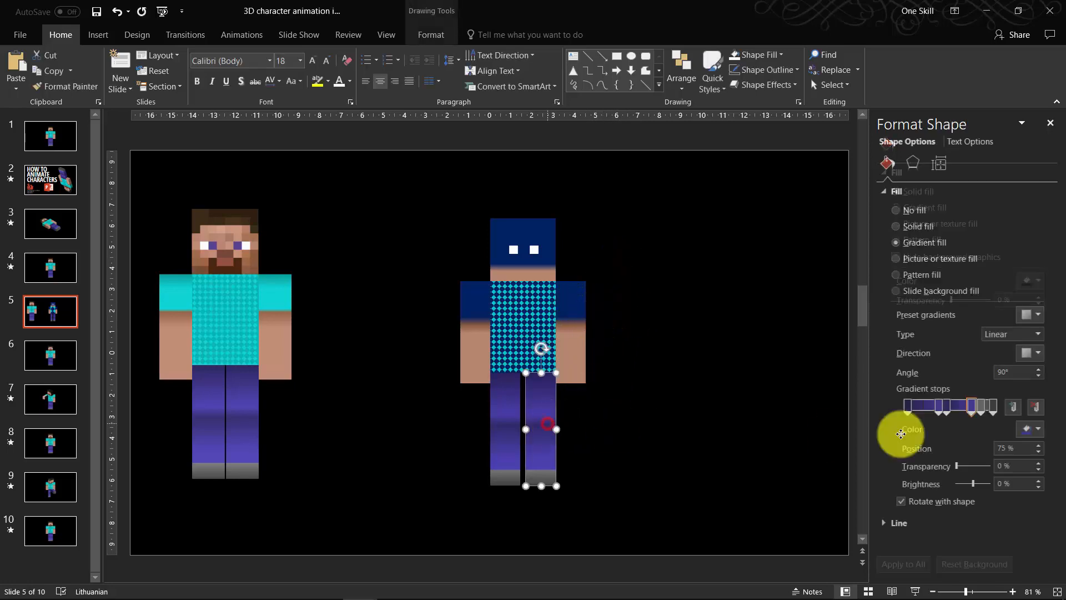
click(946, 412)
click(1029, 429)
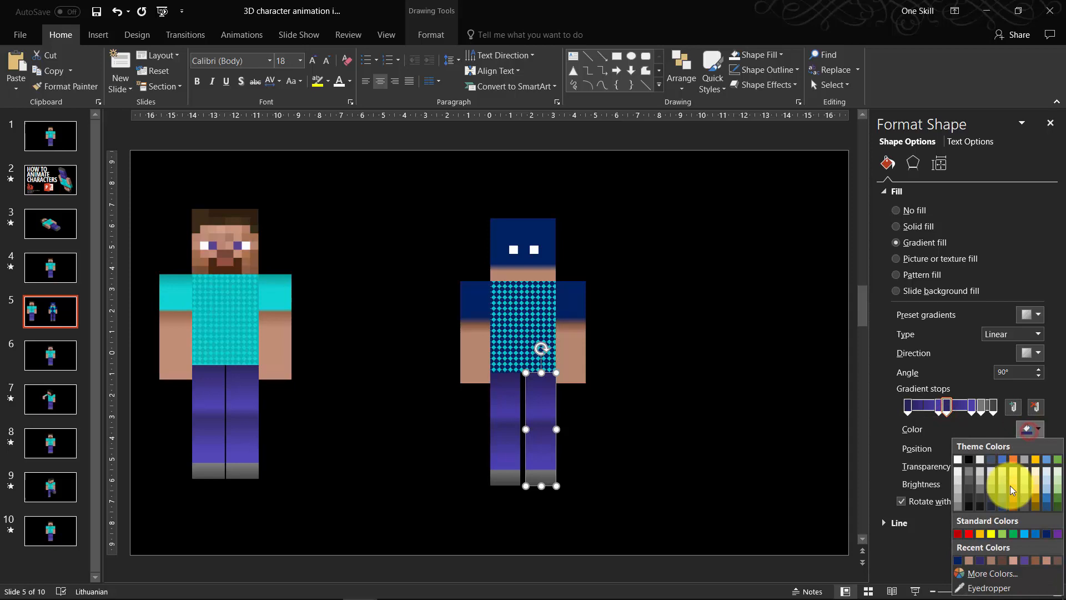
click(992, 534)
Color the 46 % gradient stop of the new character's left leg standard dark red.
click(511, 434)
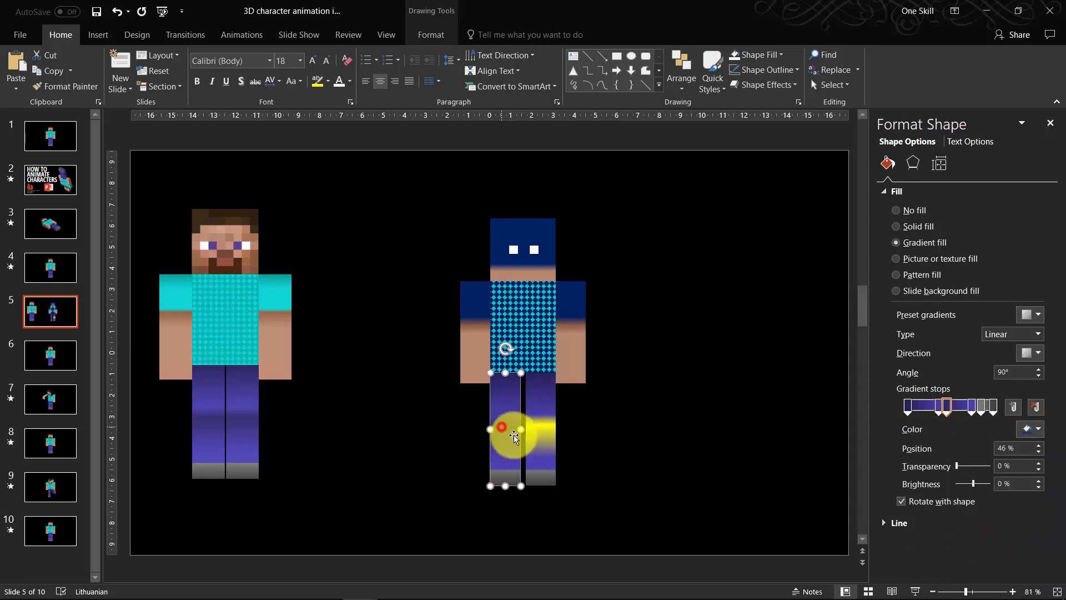
click(1029, 427)
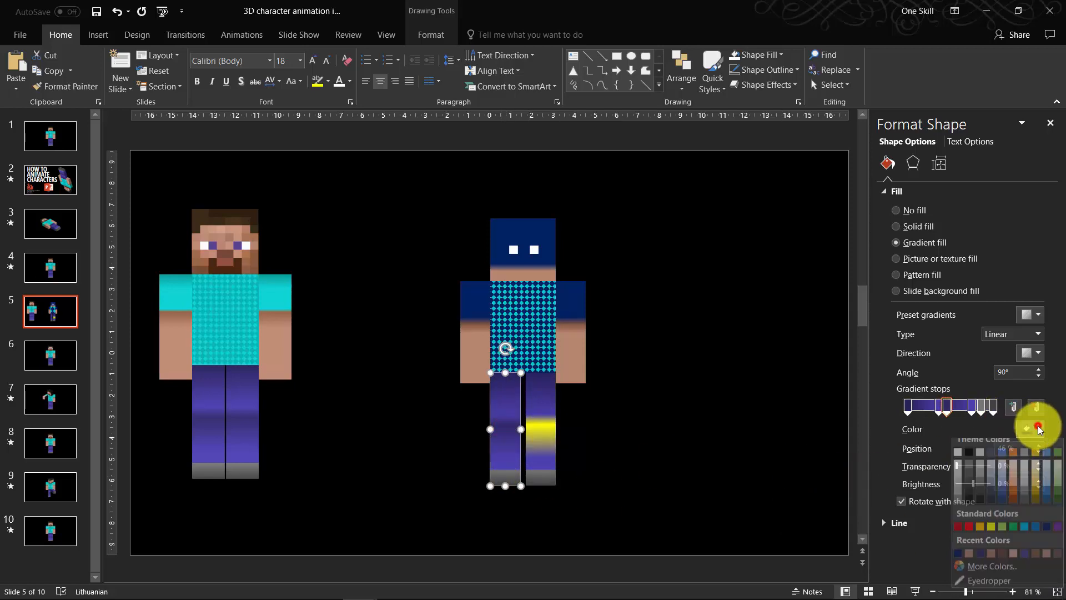
click(969, 535)
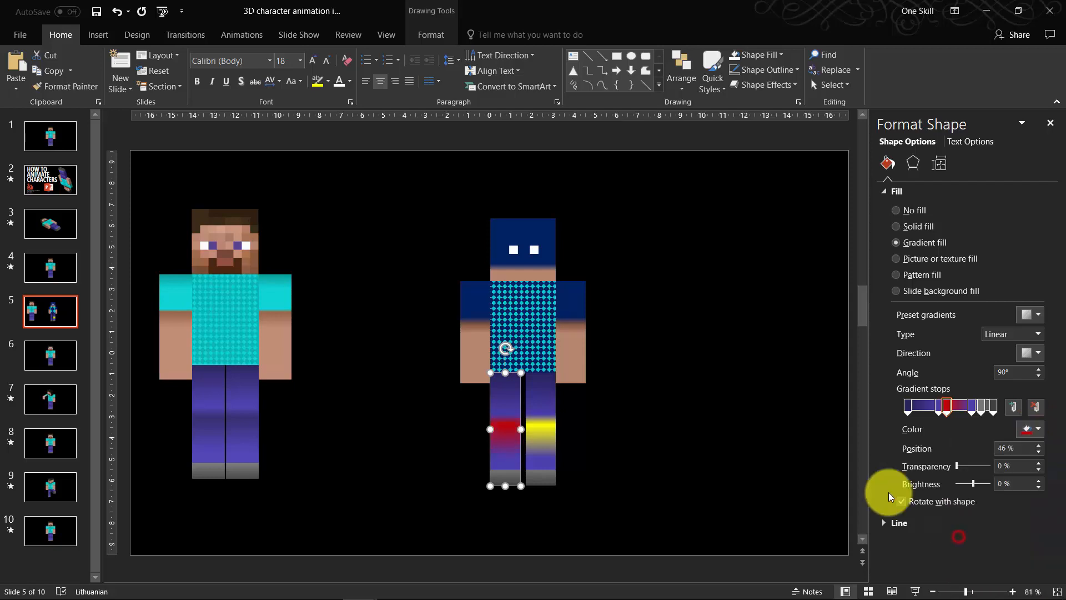
click(762, 434)
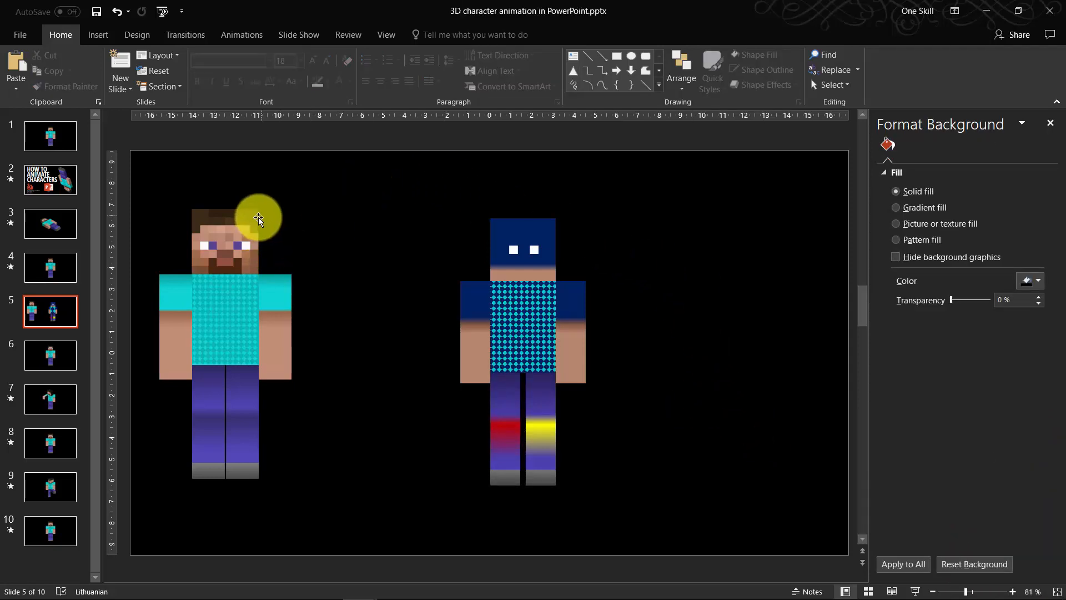
Move the original grouped character slightly closer to the new one.
click(228, 233)
mouse_move(226, 245)
mouse_down()
mouse_move(260, 235)
mouse_move(275, 244)
mouse_up()
Try moving the new character's head away from its body, and undo it.
click(534, 235)
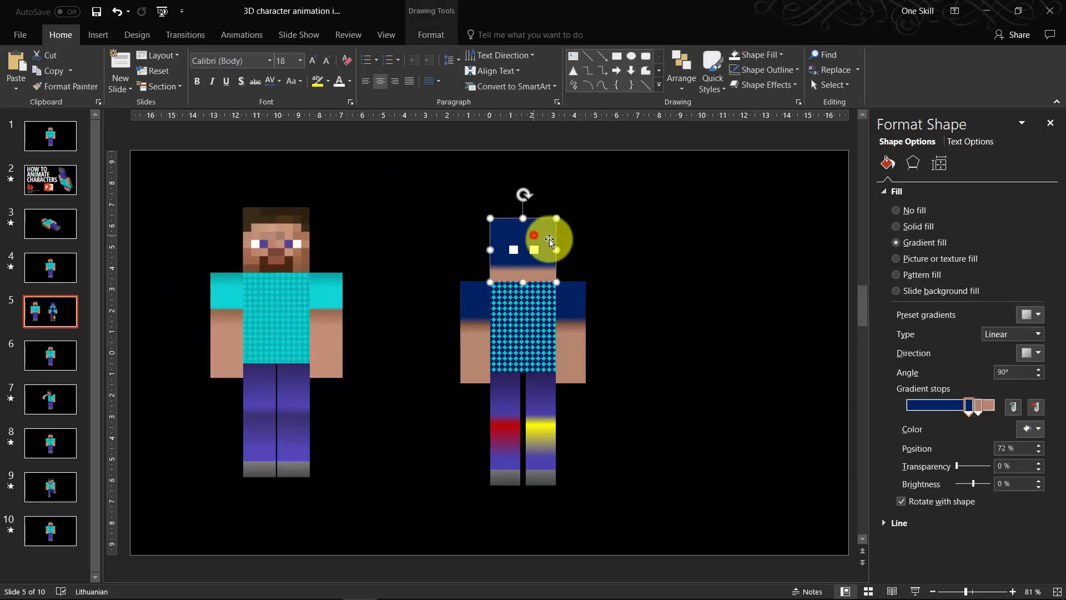
click(651, 236)
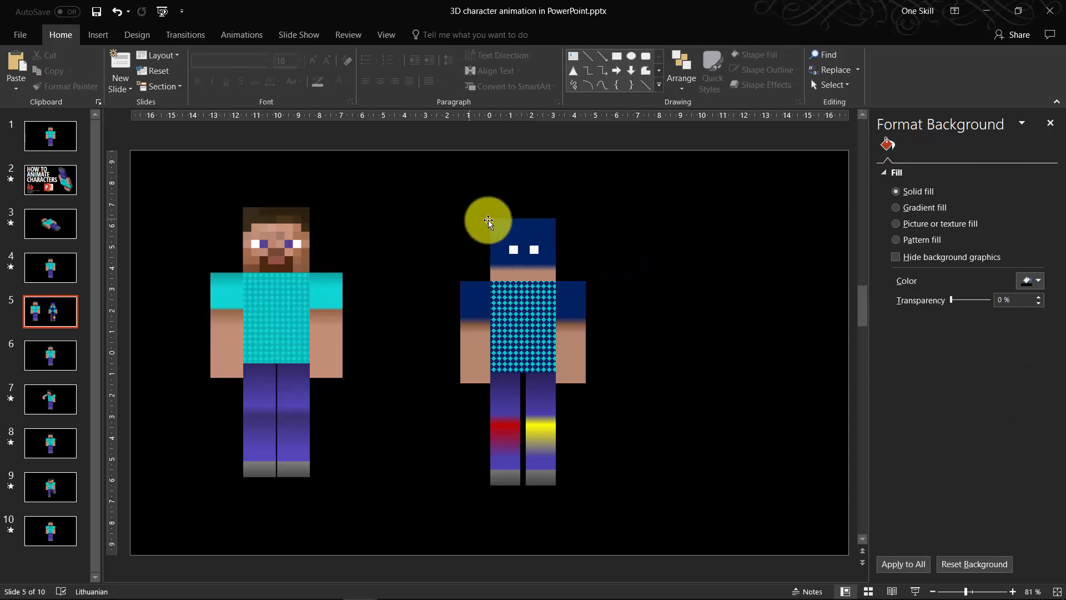
drag(490, 221, 637, 207)
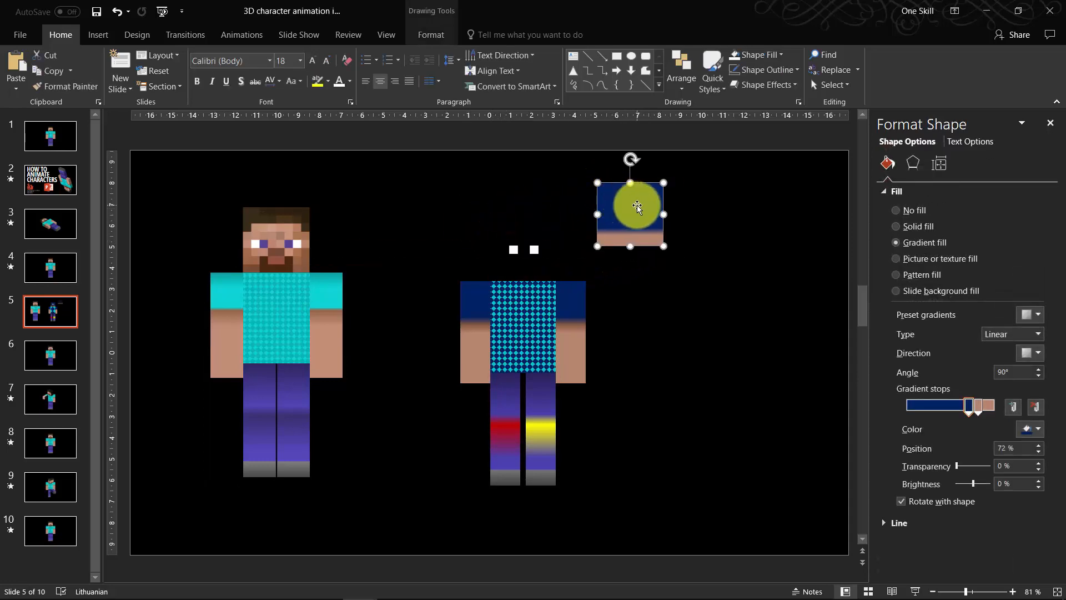
key(ctrl+z)
click(641, 217)
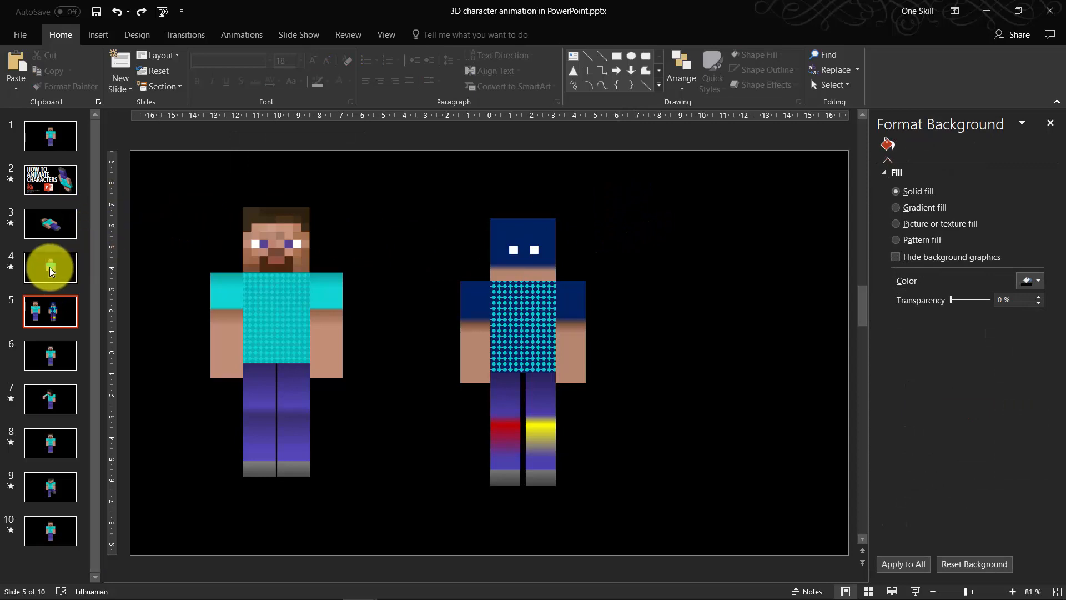
Play the slide show from slide 3 through slide 5 to preview the character's rotation, and exit it.
click(55, 226)
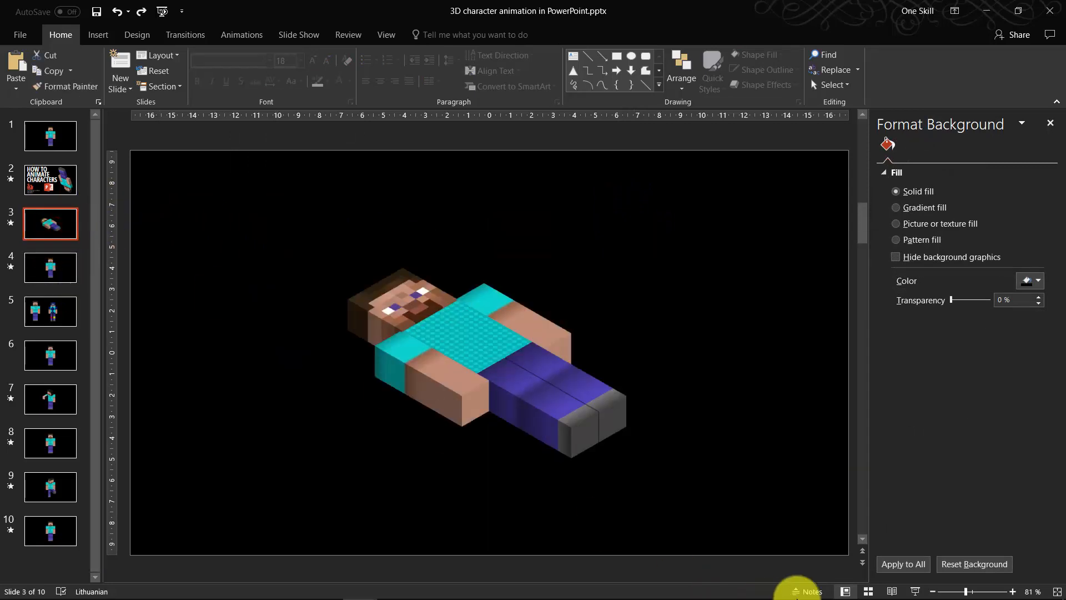
click(915, 592)
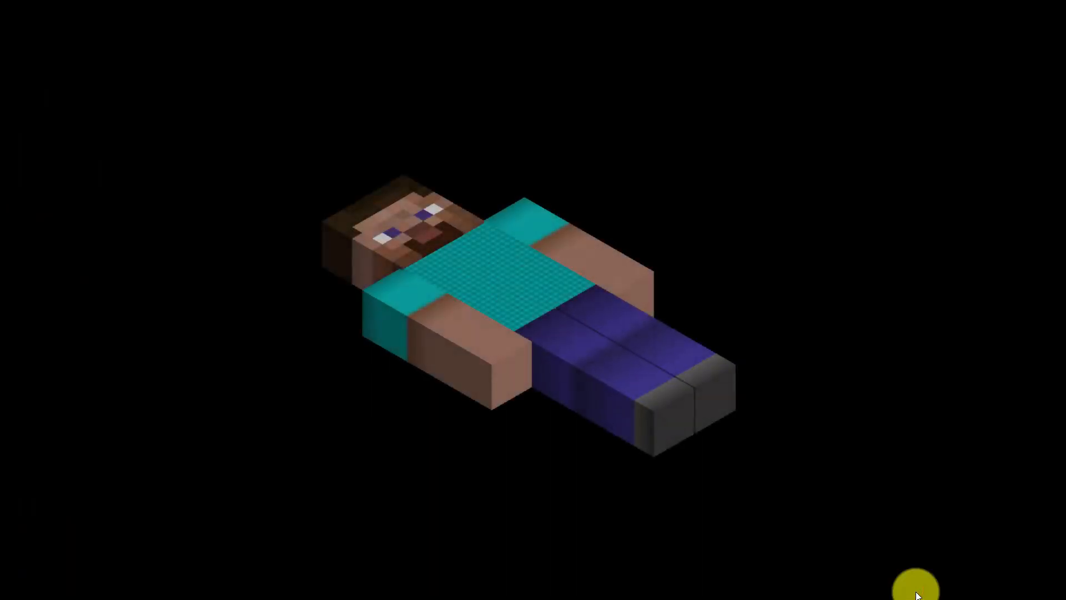
key(Right)
key(Right)
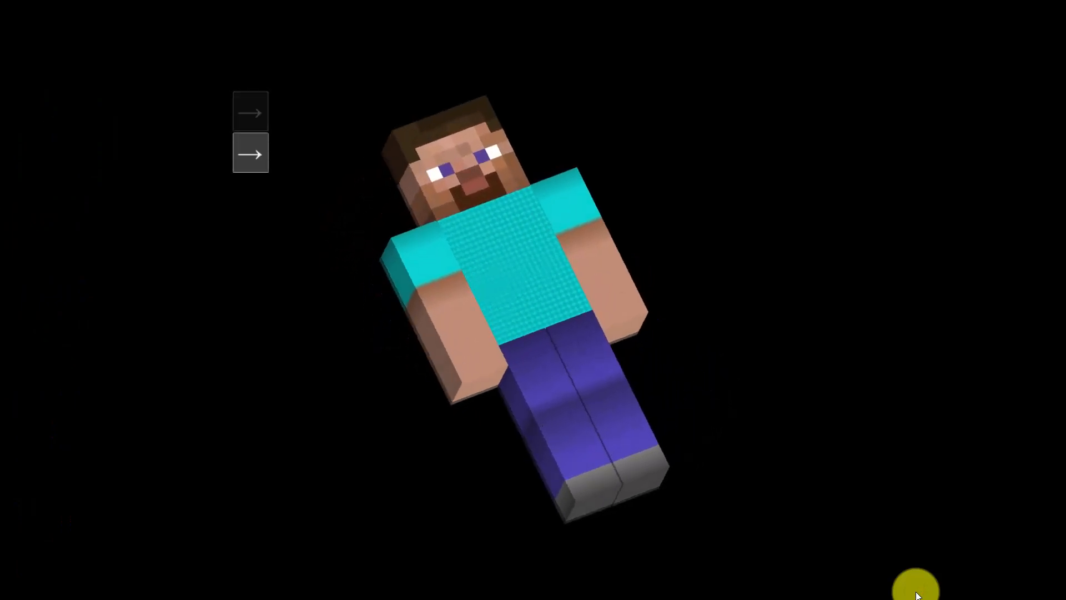
key(Escape)
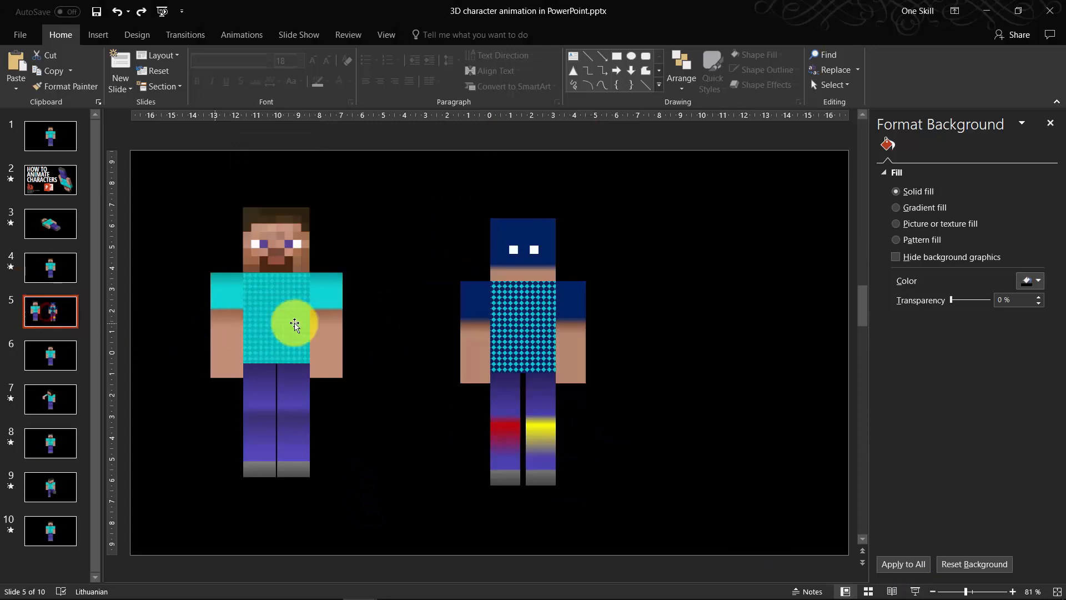
Delete the original character from slide 5 and close the formatting pane.
click(284, 261)
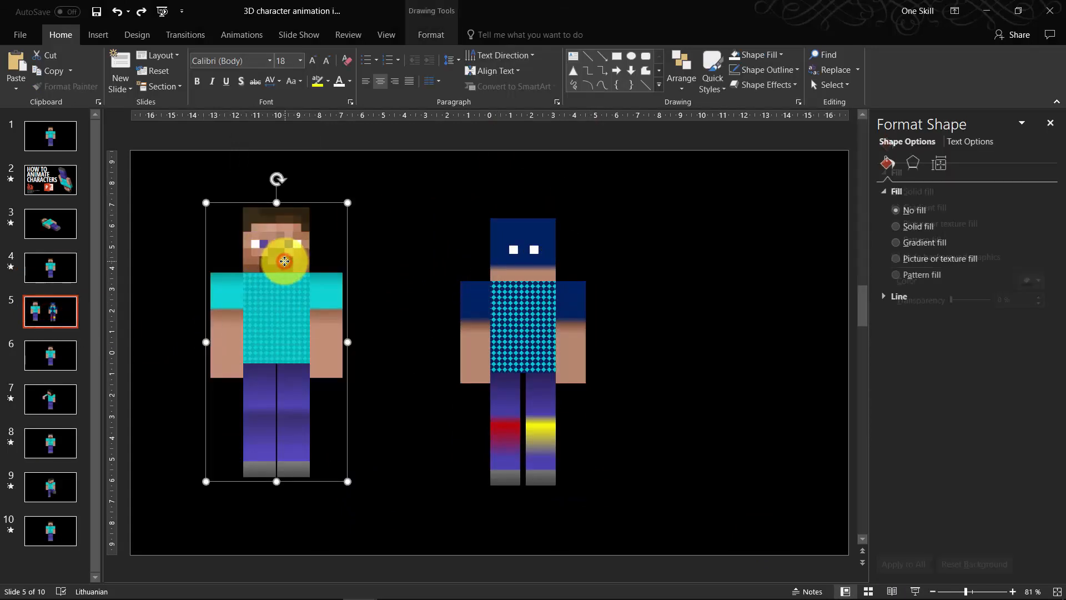
key(Delete)
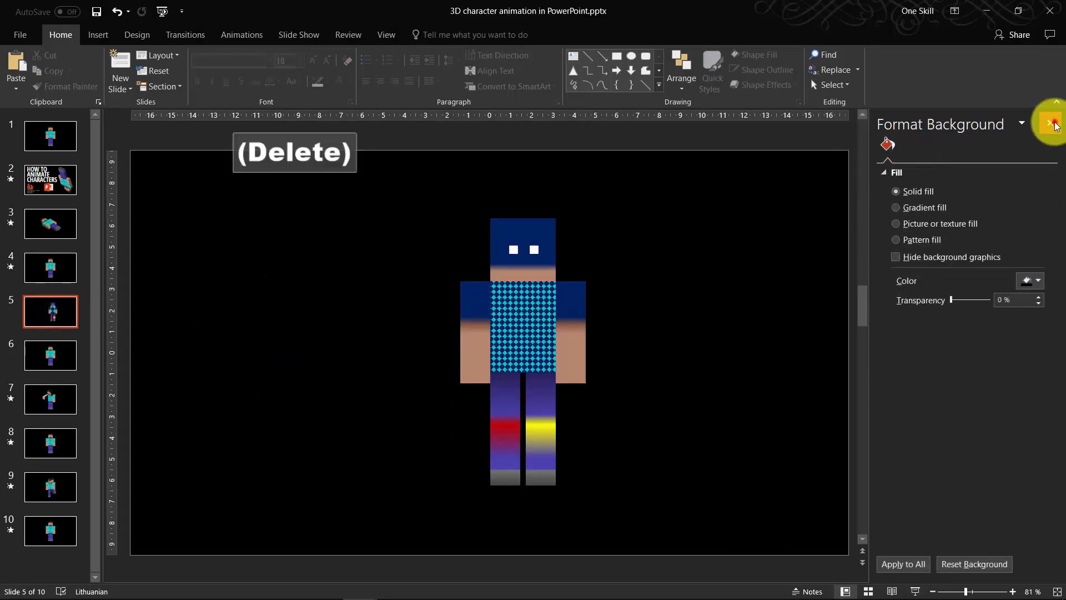
click(1050, 123)
Select all the parts of the new character and group them.
drag(492, 172, 787, 552)
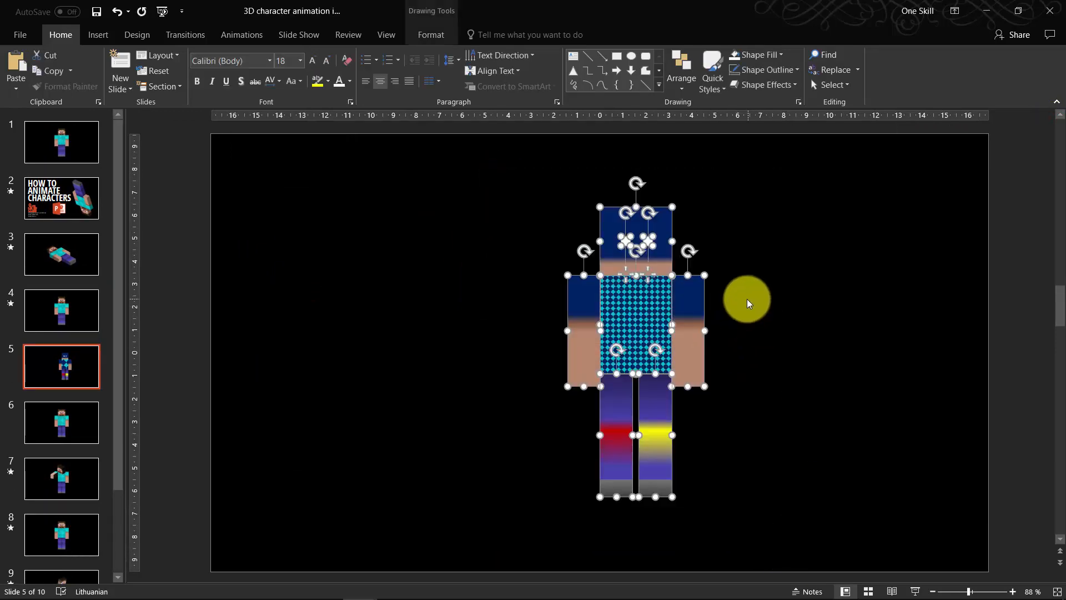
right_click(607, 216)
mouse_move(655, 291)
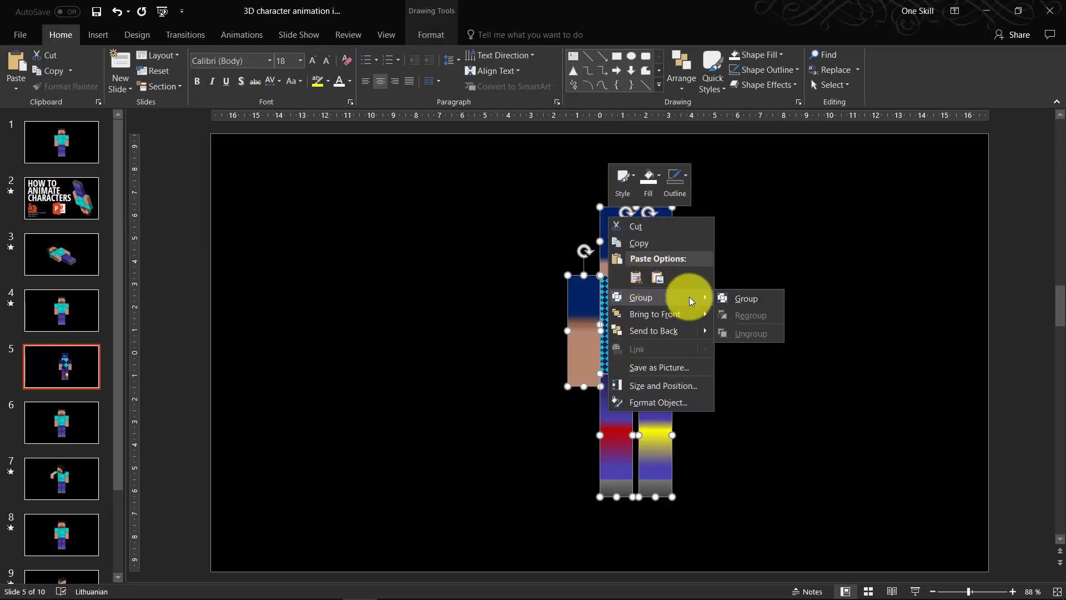
click(763, 300)
Try moving the grouped character around the slide, and undo the last move.
drag(699, 298, 551, 342)
click(709, 278)
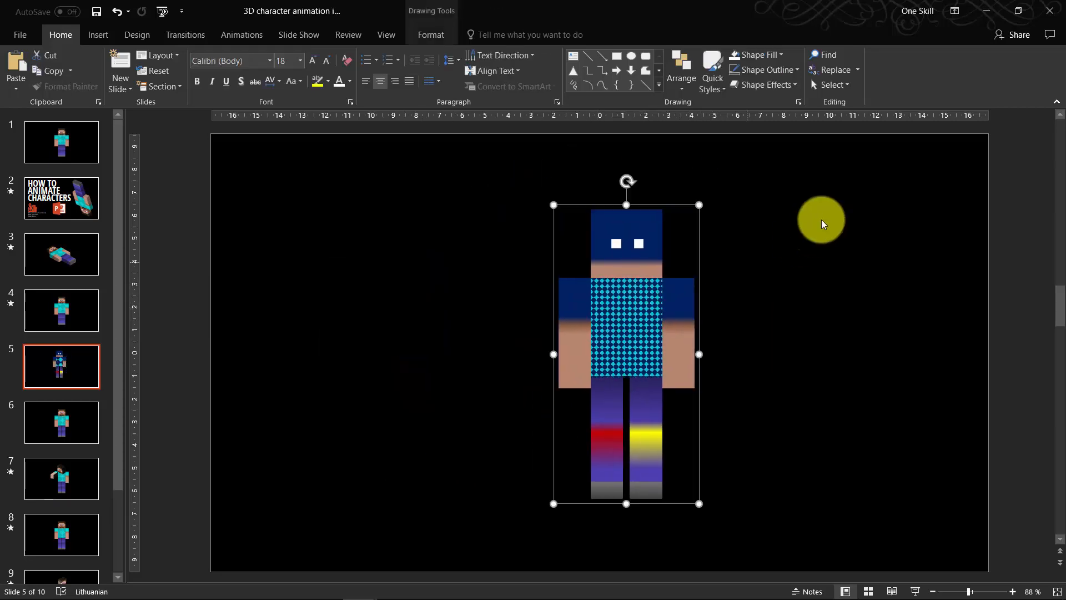
key(ctrl+z)
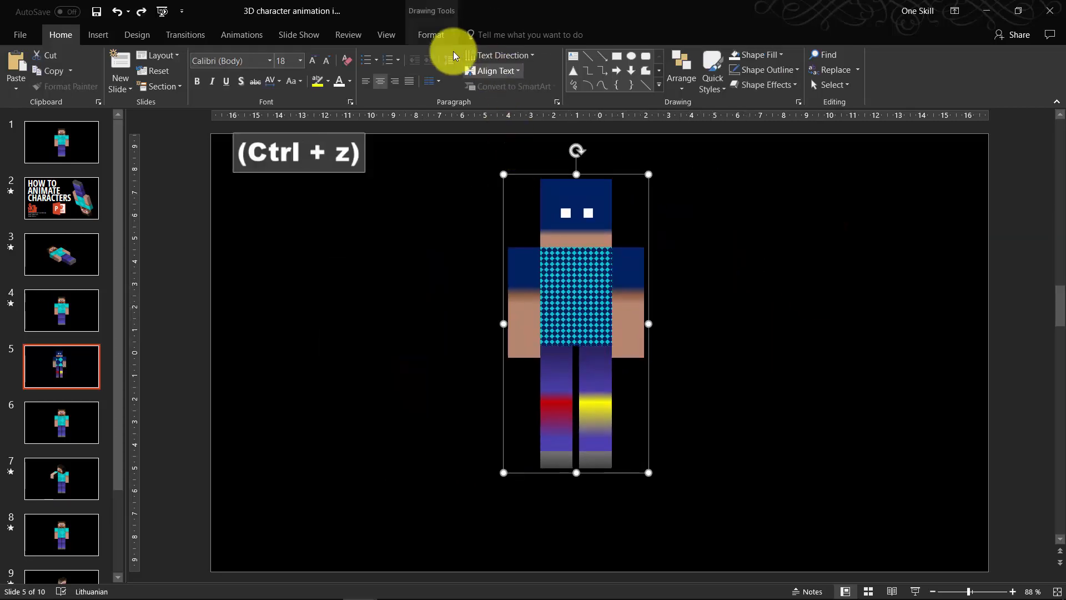
Align the grouped character to the center and middle of the slide.
click(436, 36)
click(891, 55)
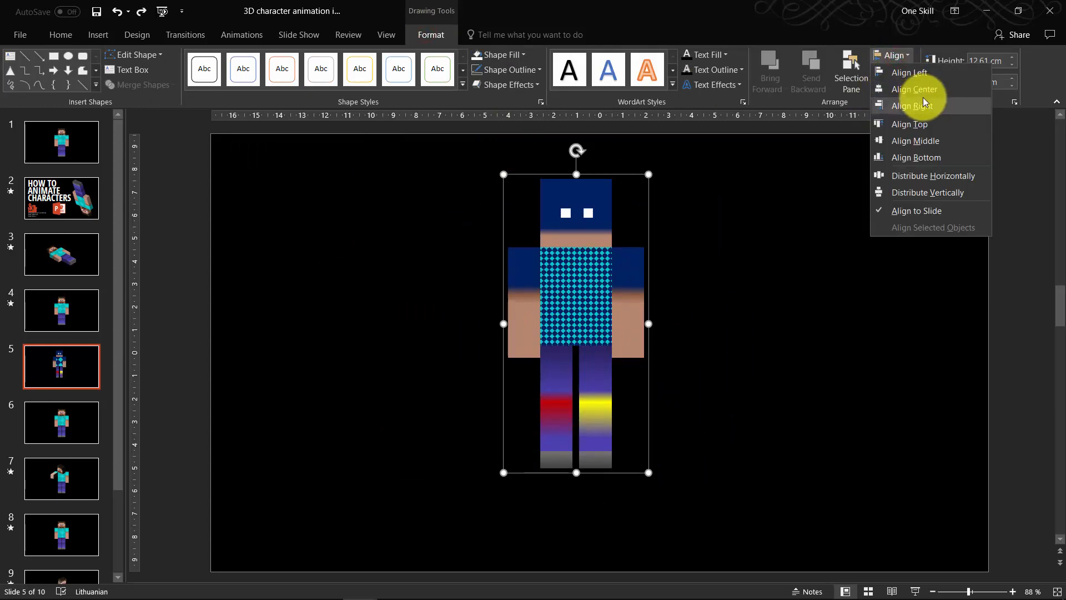
click(929, 95)
click(891, 55)
click(926, 140)
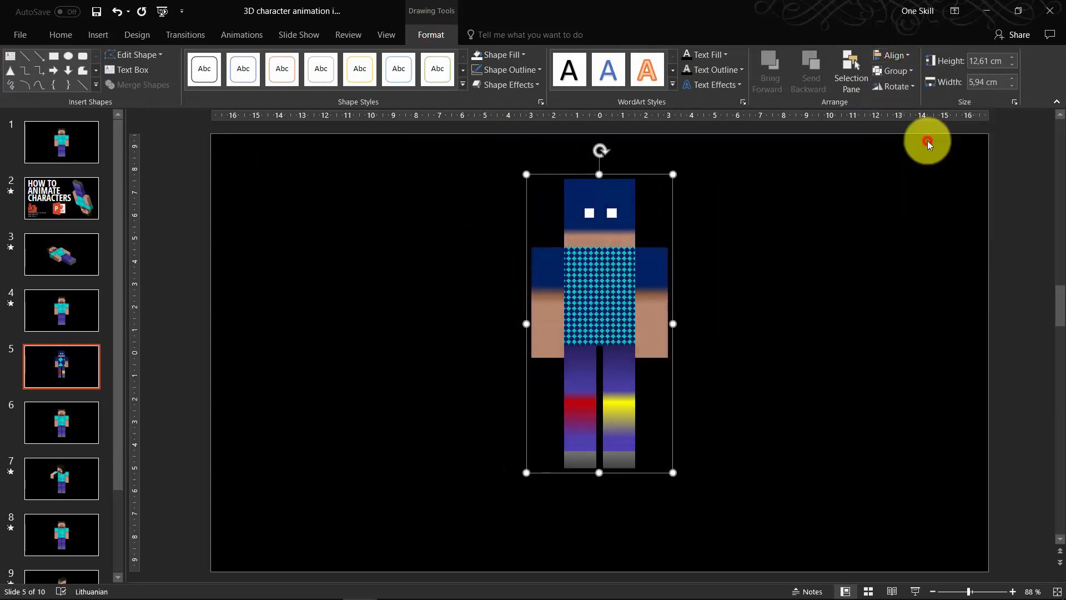
click(887, 238)
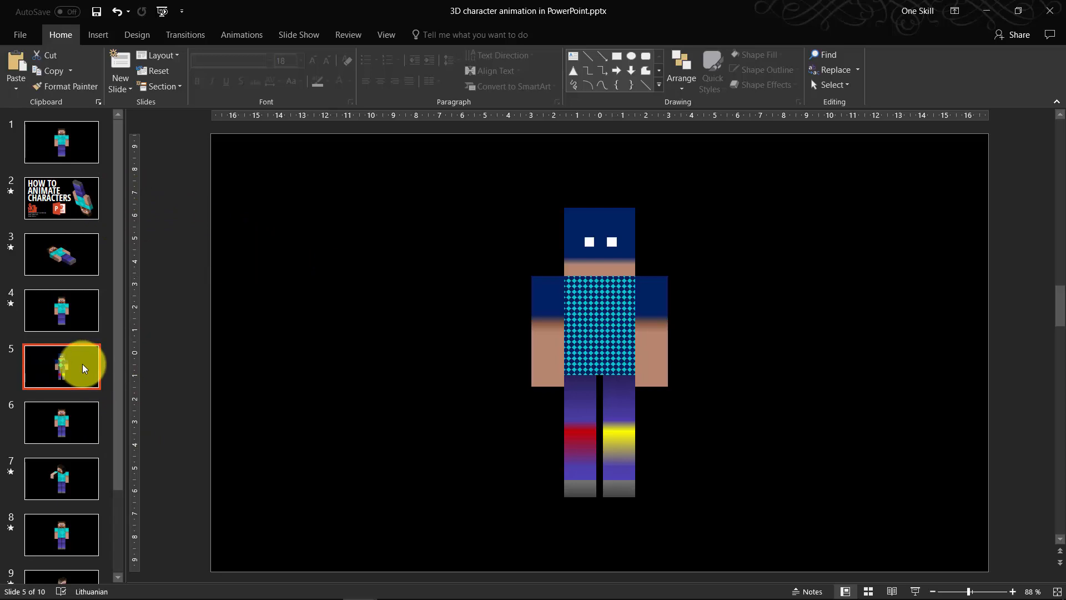
Try duplicating slide 5, and undo the duplication.
key(ctrl+d)
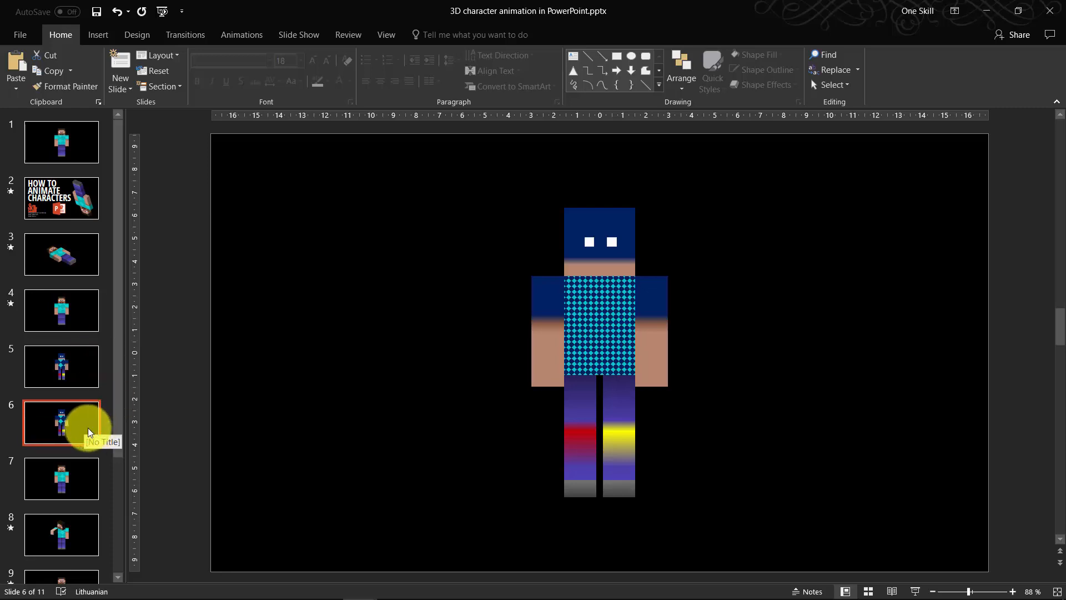
key(ctrl+z)
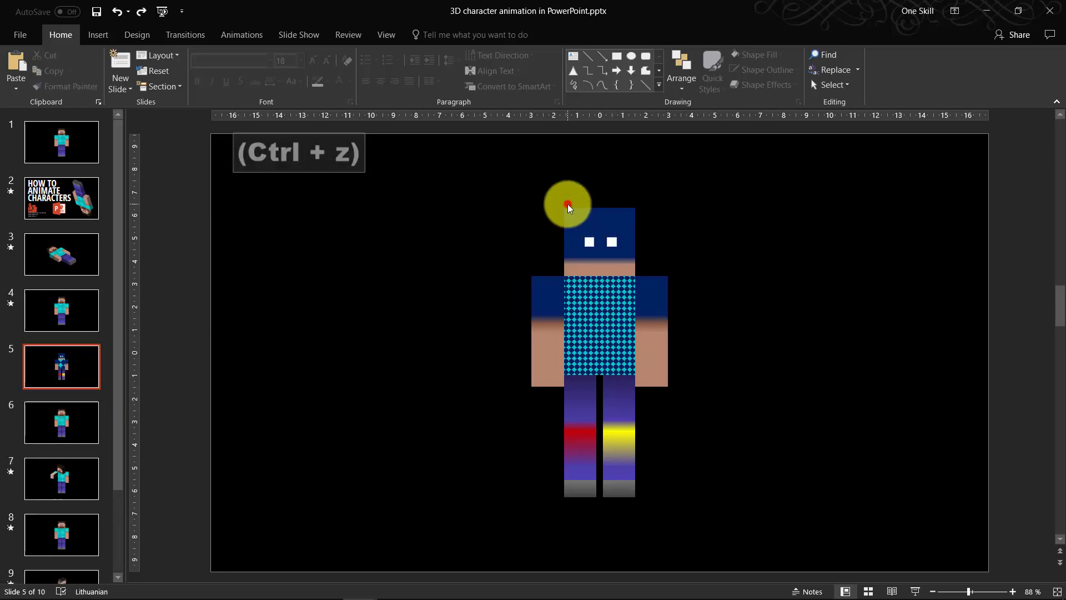
Set the grouped character's 3-D format depth to 60 pt and close the formatting pane.
click(568, 209)
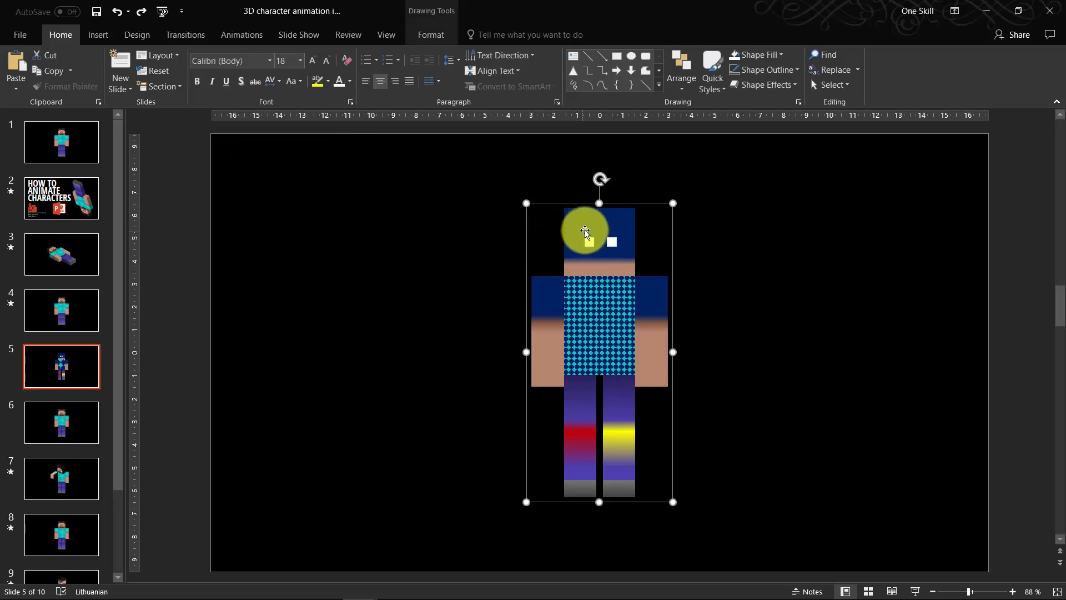
click(431, 37)
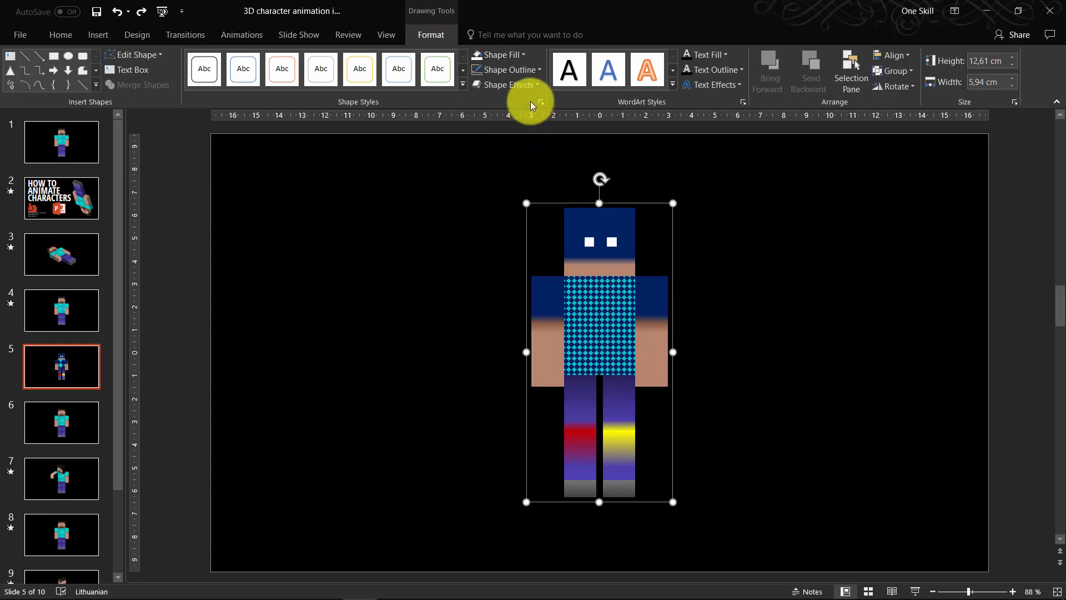
click(534, 85)
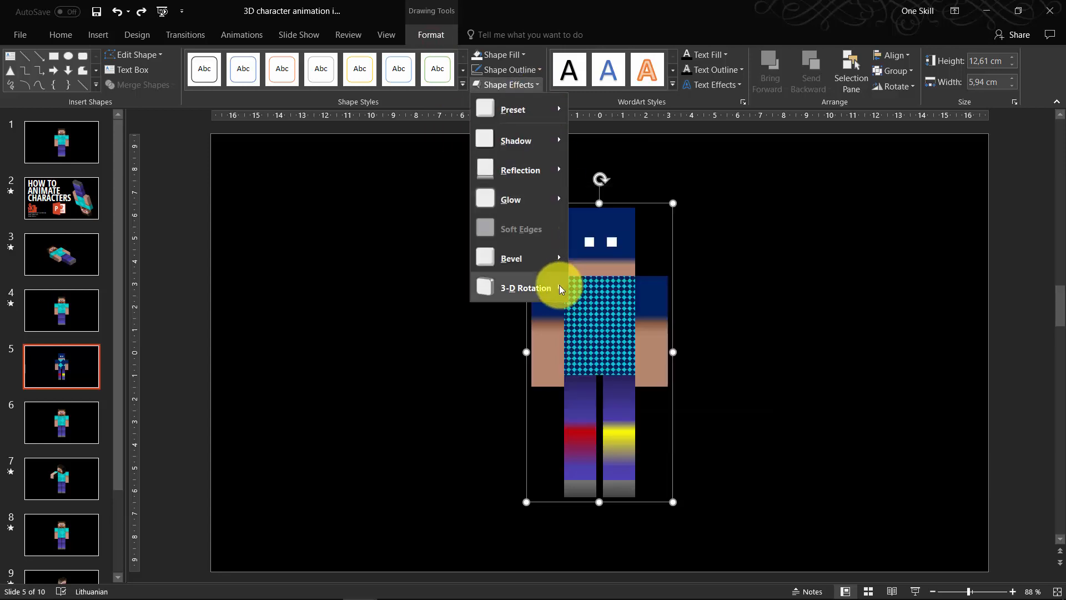
mouse_move(558, 285)
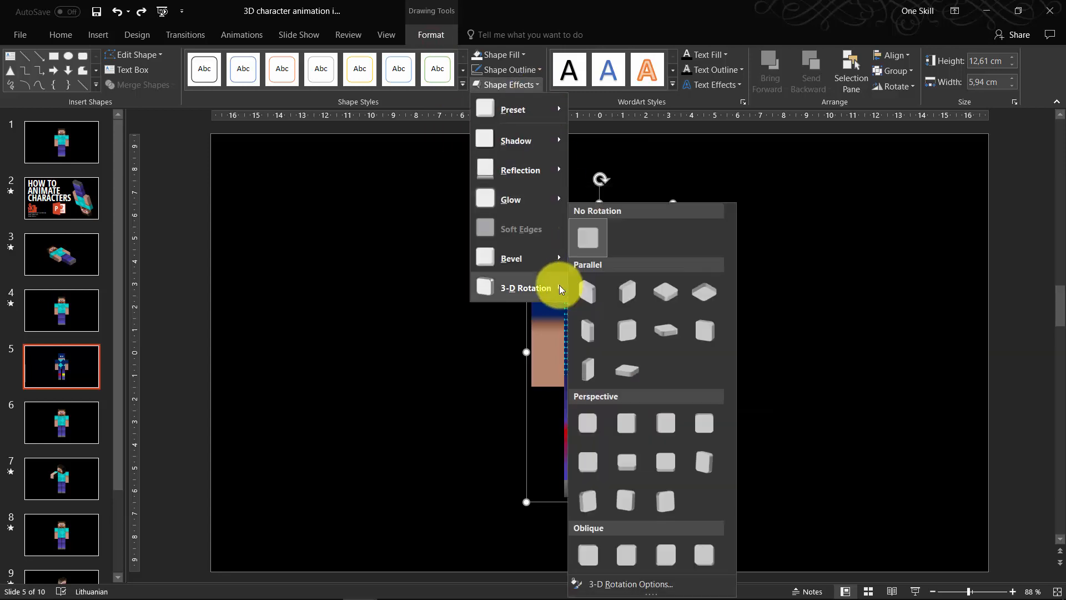
click(633, 588)
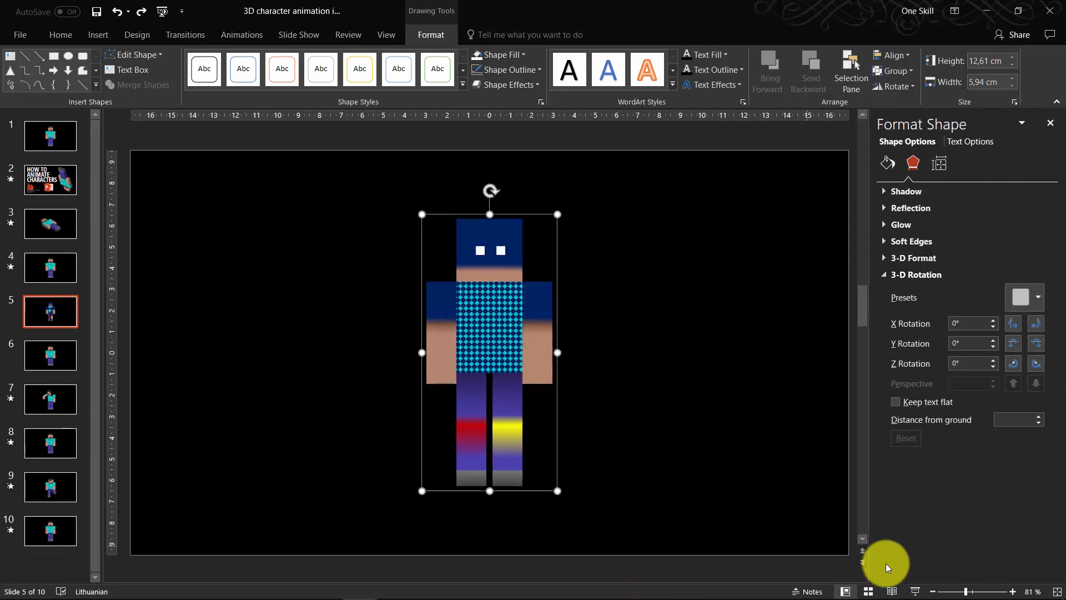
click(885, 258)
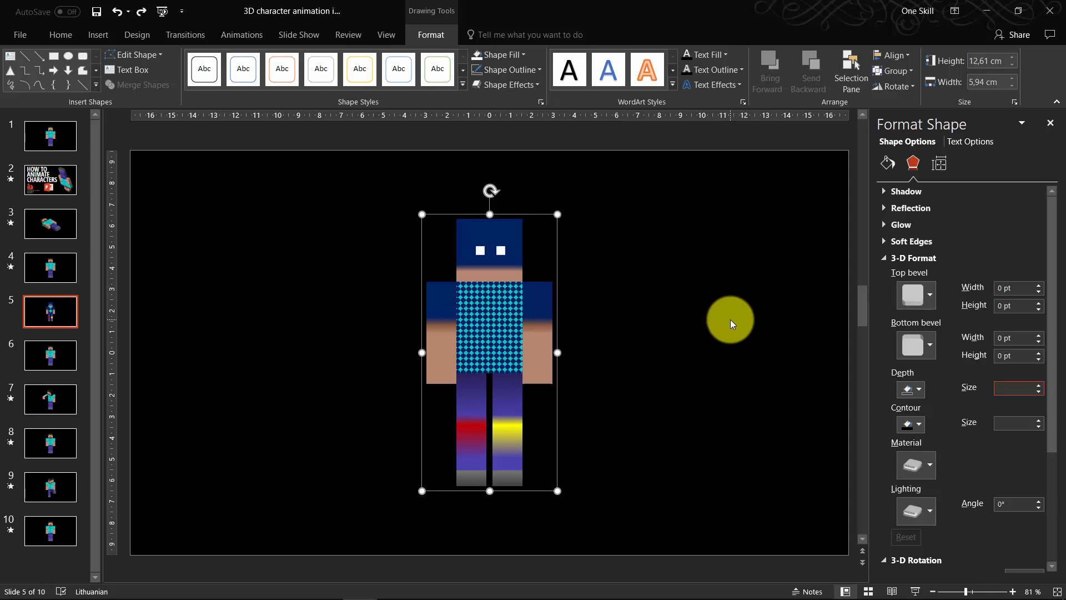
text(0)
key(Return)
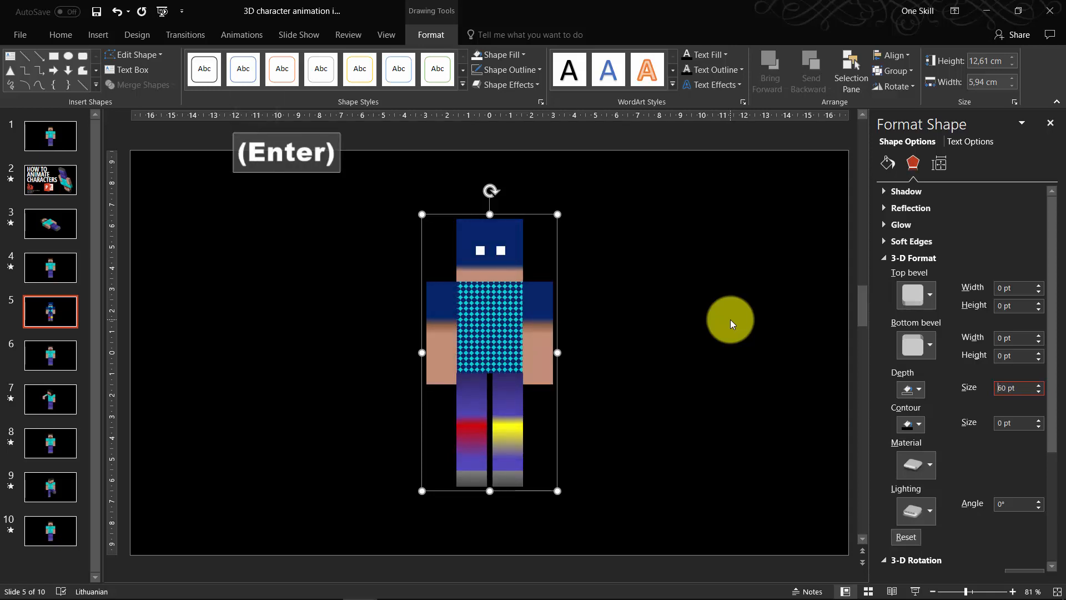
click(1051, 125)
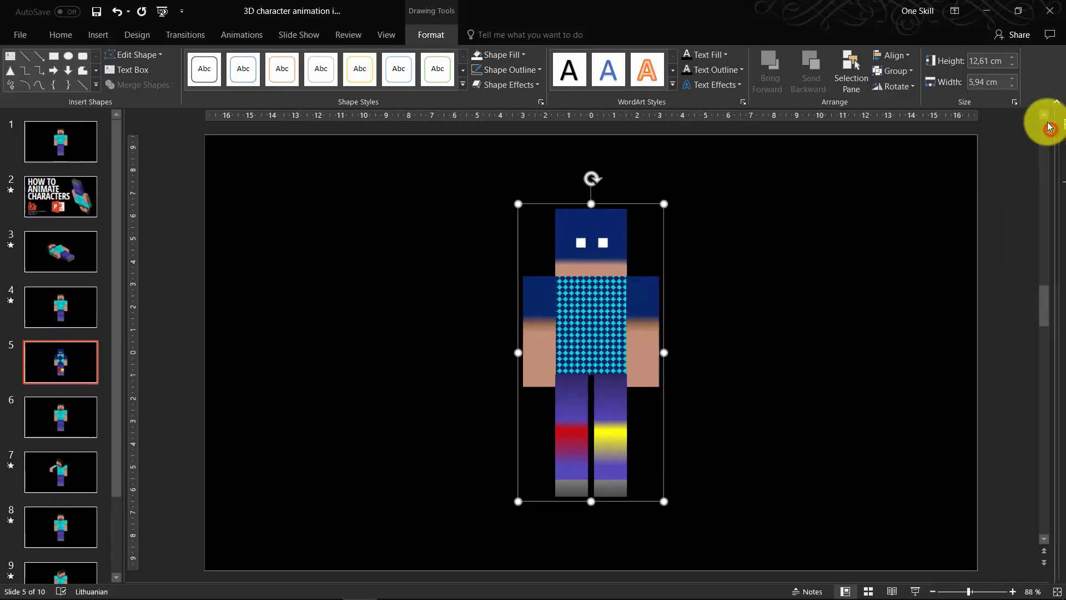
Duplicate slide 5 with the 3-D character.
click(79, 377)
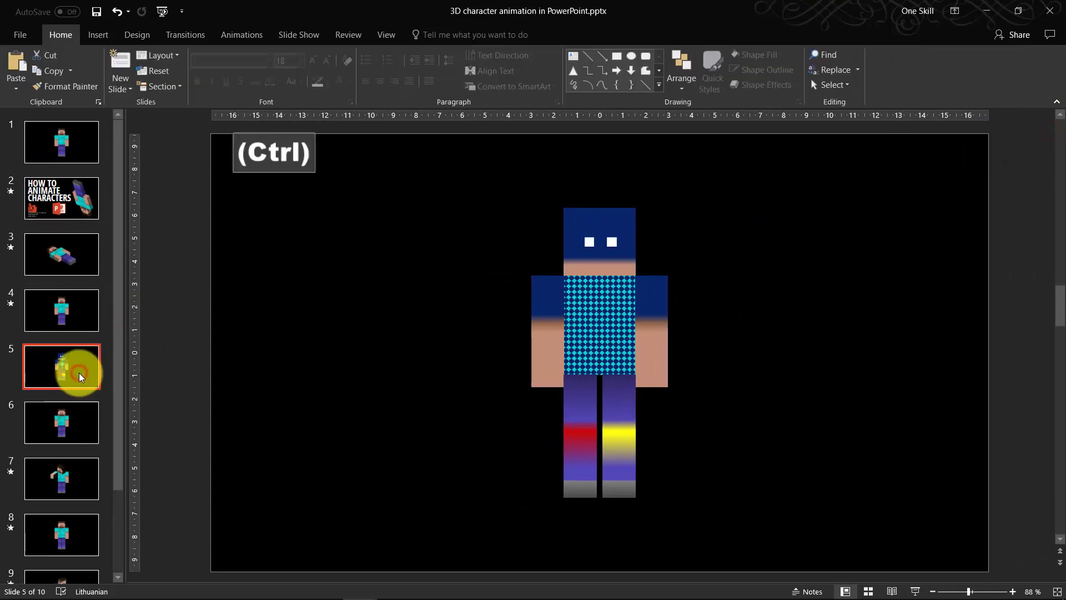
key(ctrl+d)
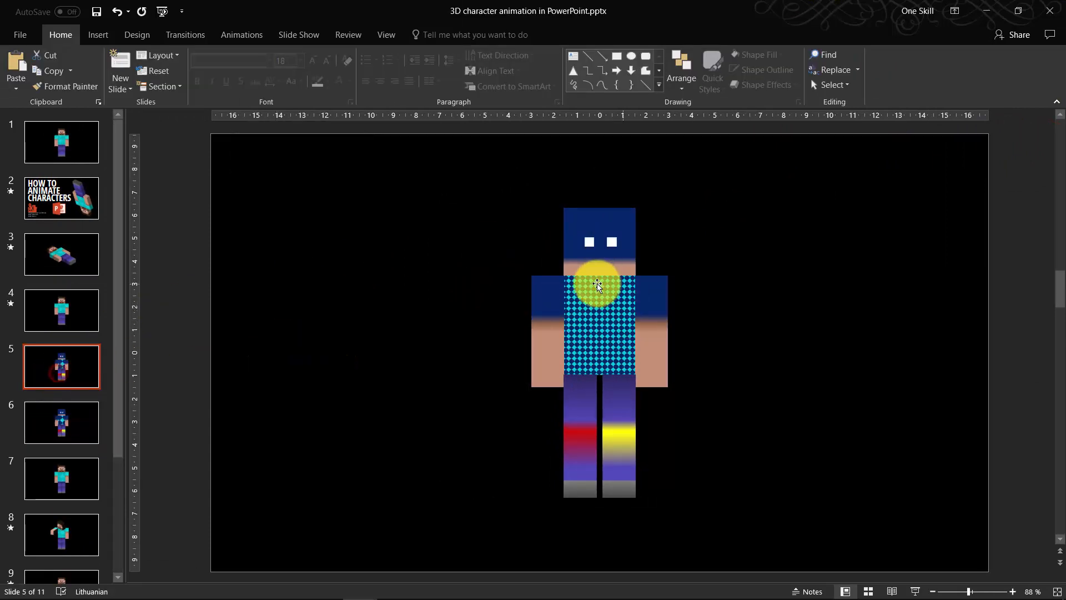
Lay the grouped character on slide 6 on its back with the third Parallel 3-D rotation preset and move it slightly upward.
click(84, 423)
click(588, 302)
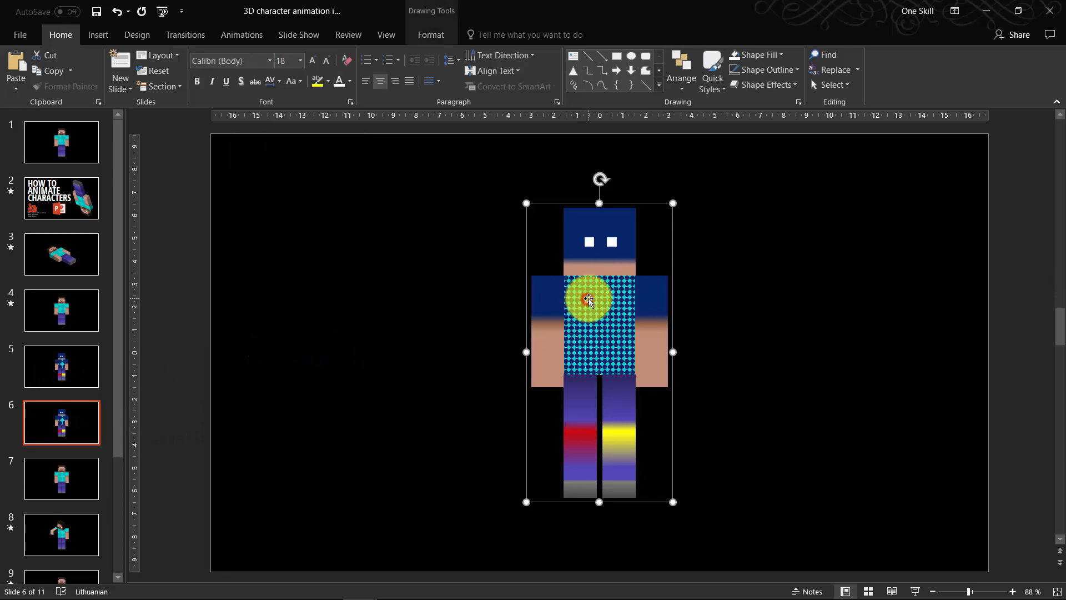
click(424, 35)
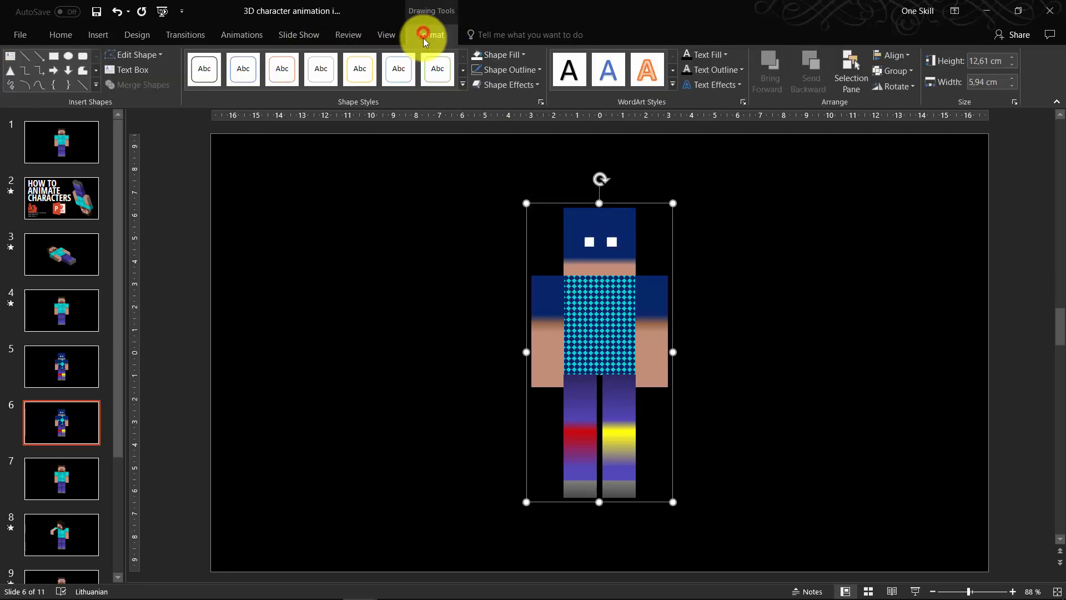
click(529, 86)
mouse_move(538, 286)
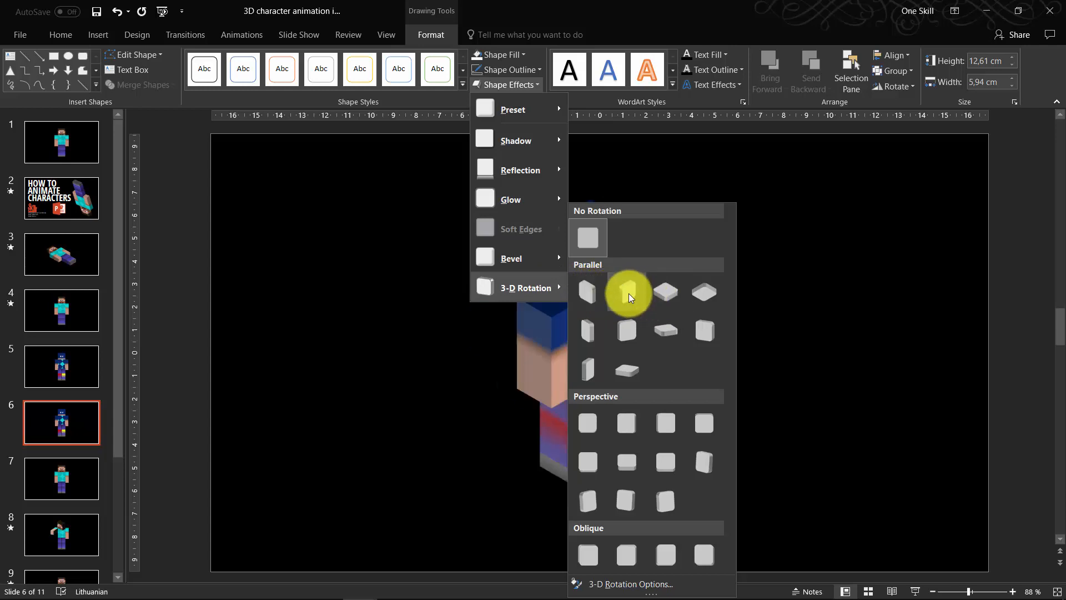
click(661, 298)
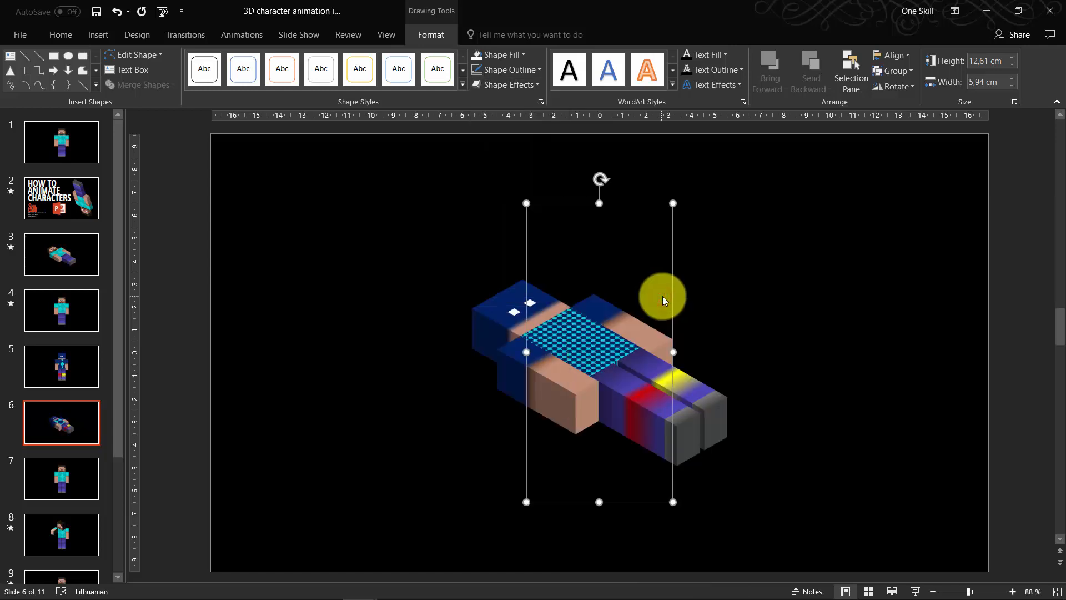
click(747, 275)
drag(595, 361, 602, 322)
Apply the Morph transition to slide 6 with the character lying down.
click(79, 369)
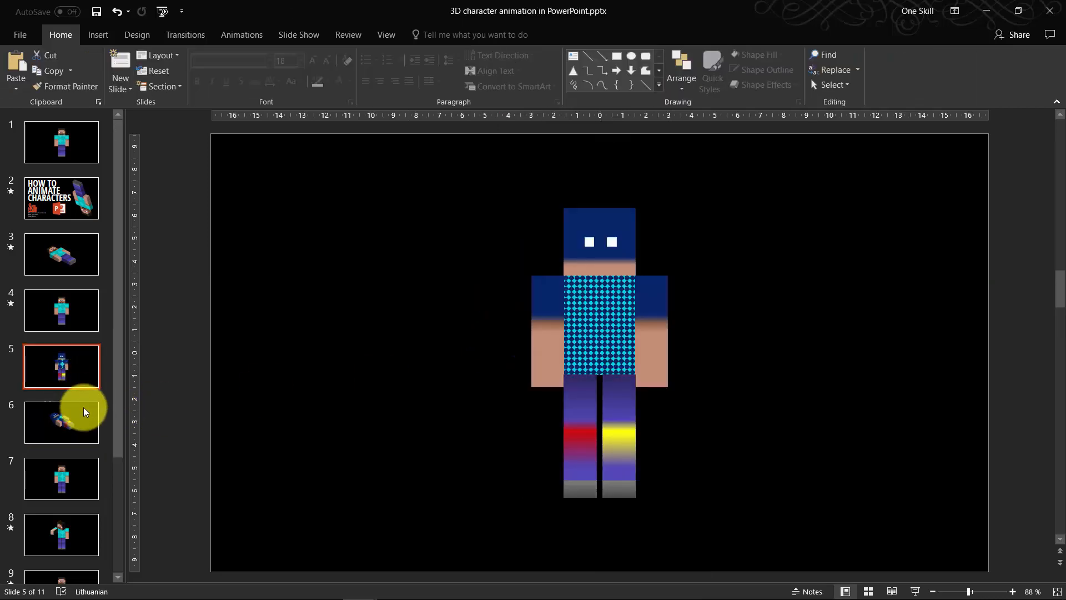
click(82, 424)
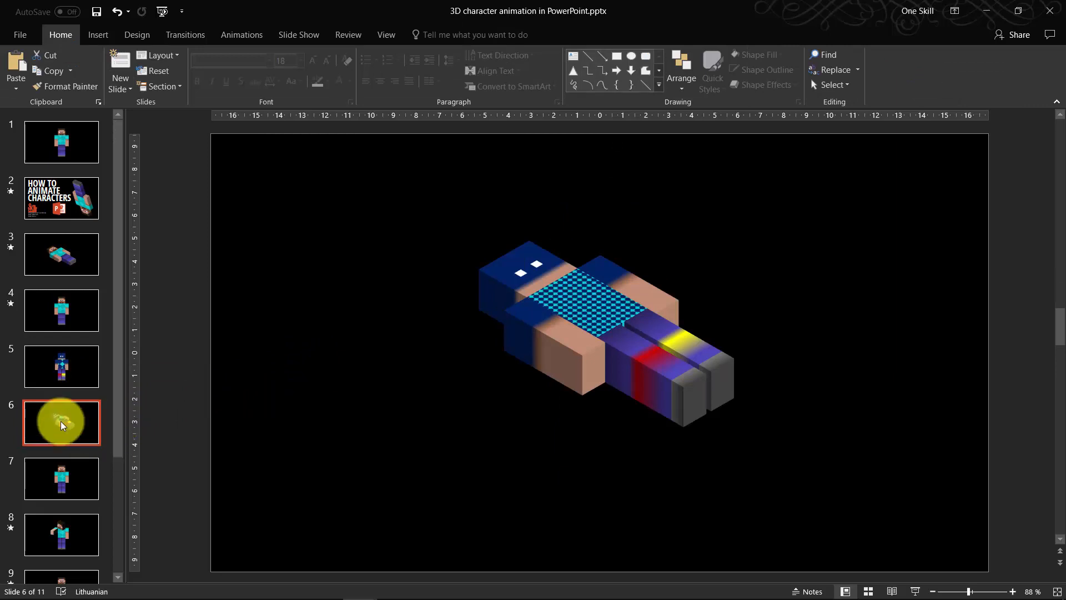
click(189, 38)
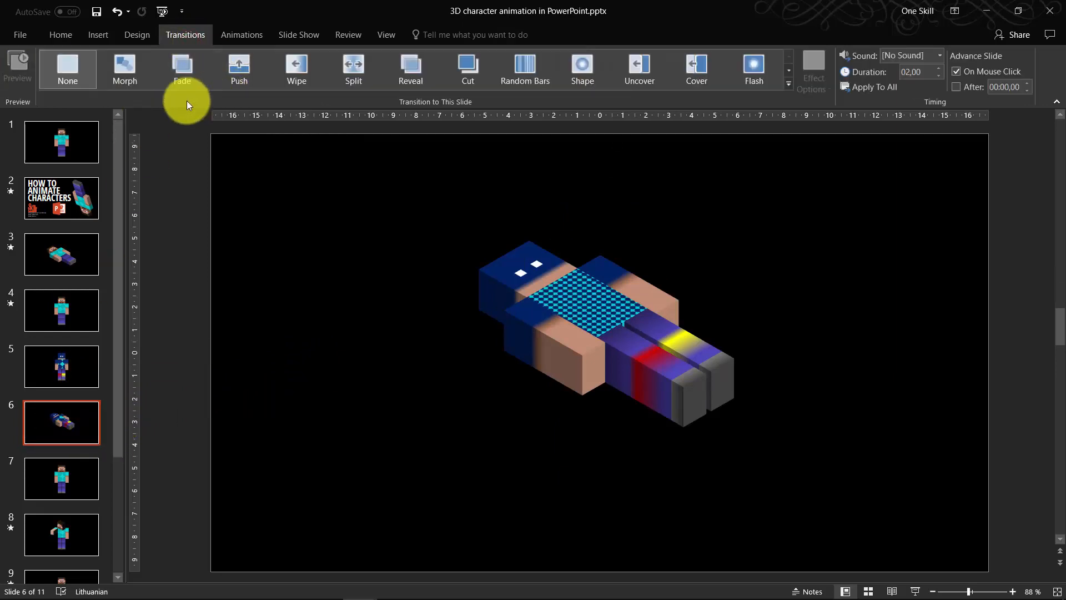
click(127, 69)
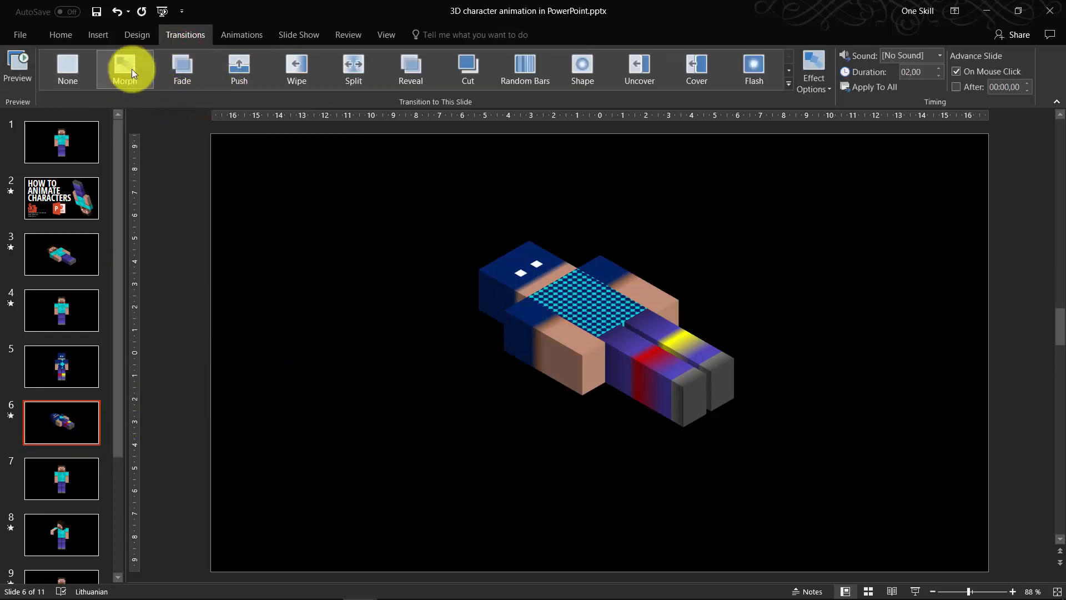
click(80, 355)
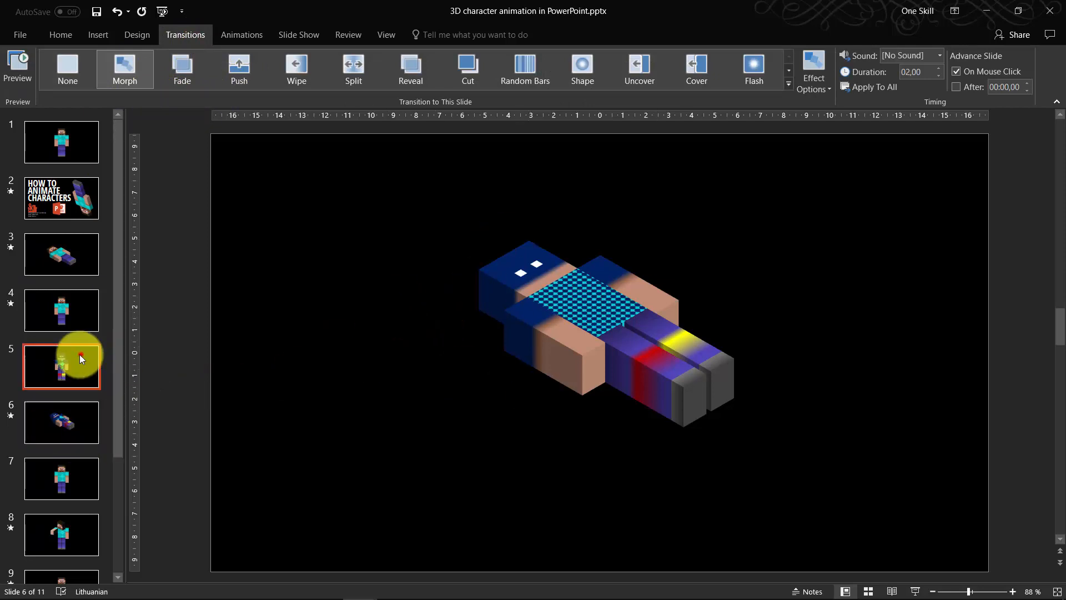
click(50, 428)
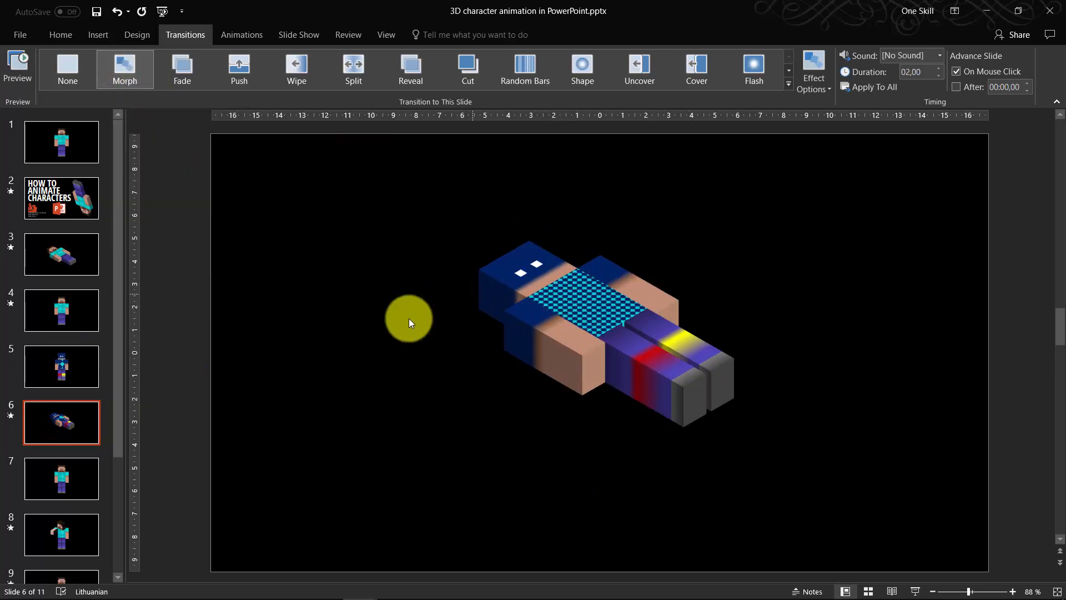
Play the slide show from slide 5 through the Morph into slide 6, and exit it.
click(79, 376)
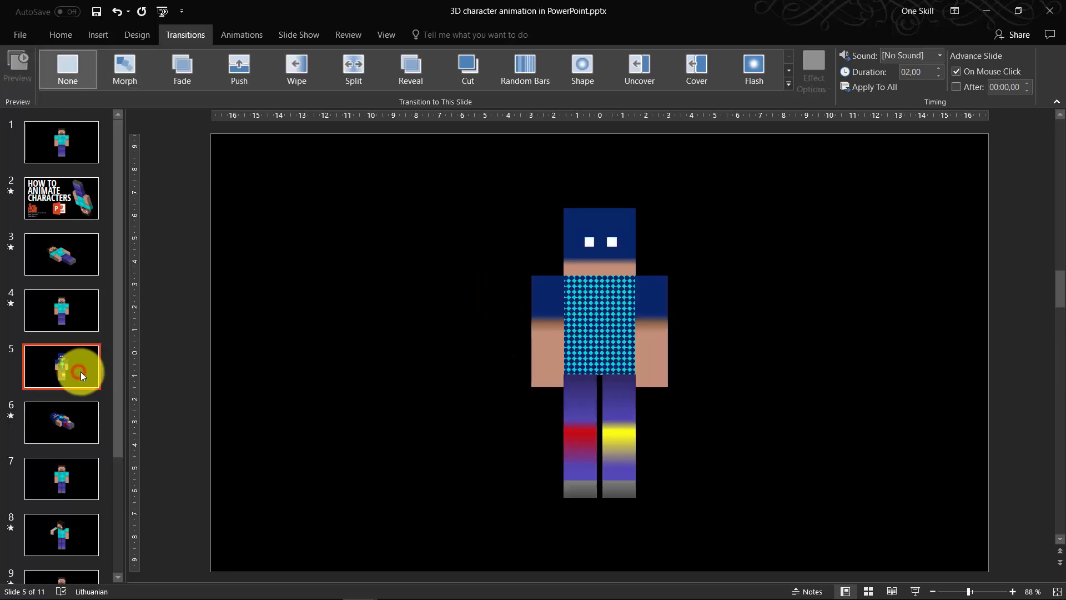
click(917, 592)
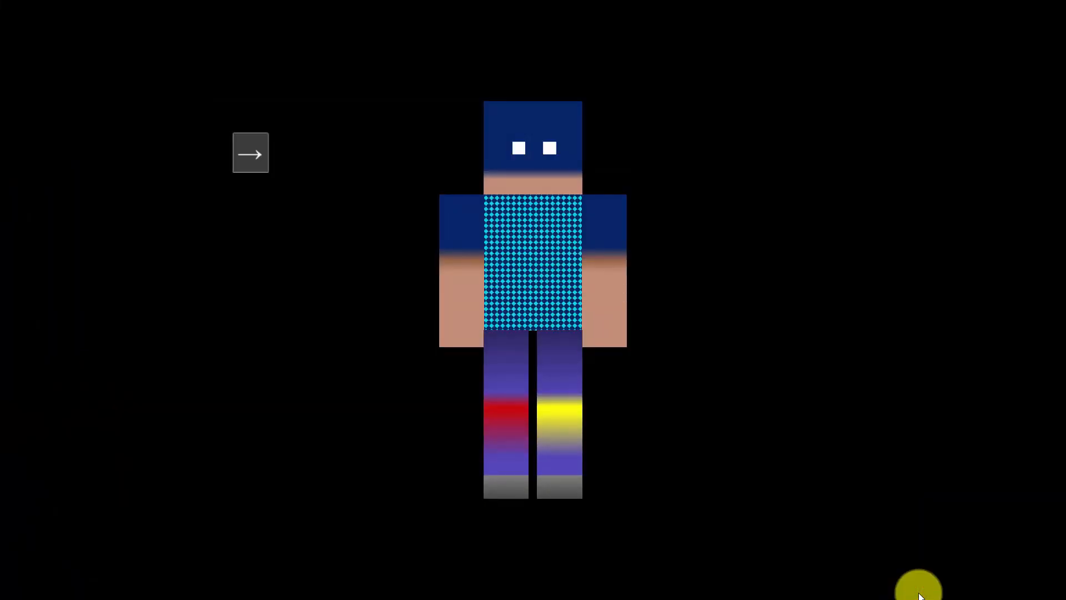
key(Right)
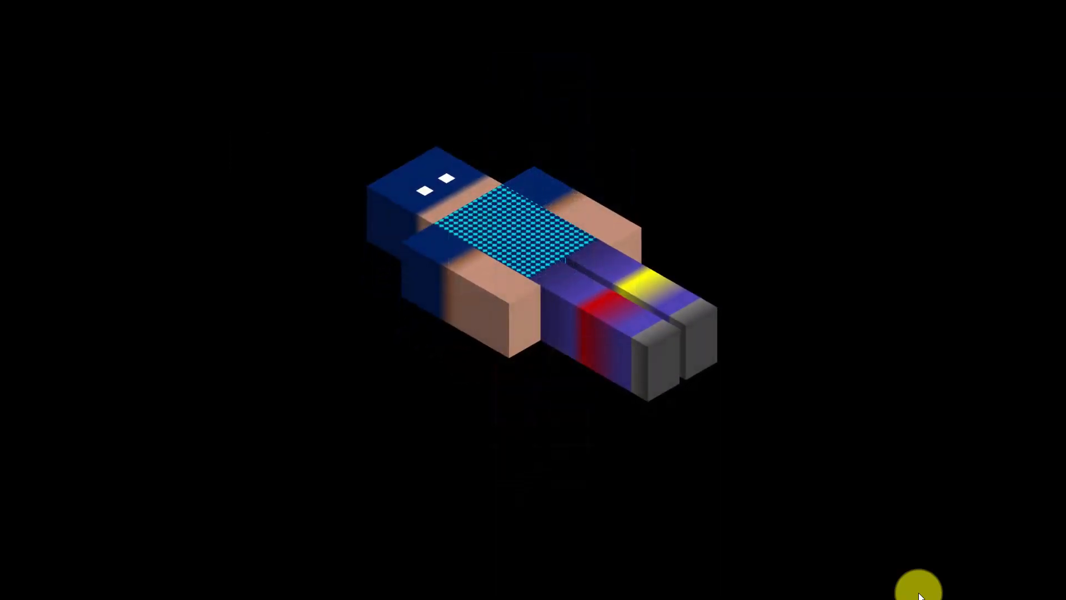
key(Escape)
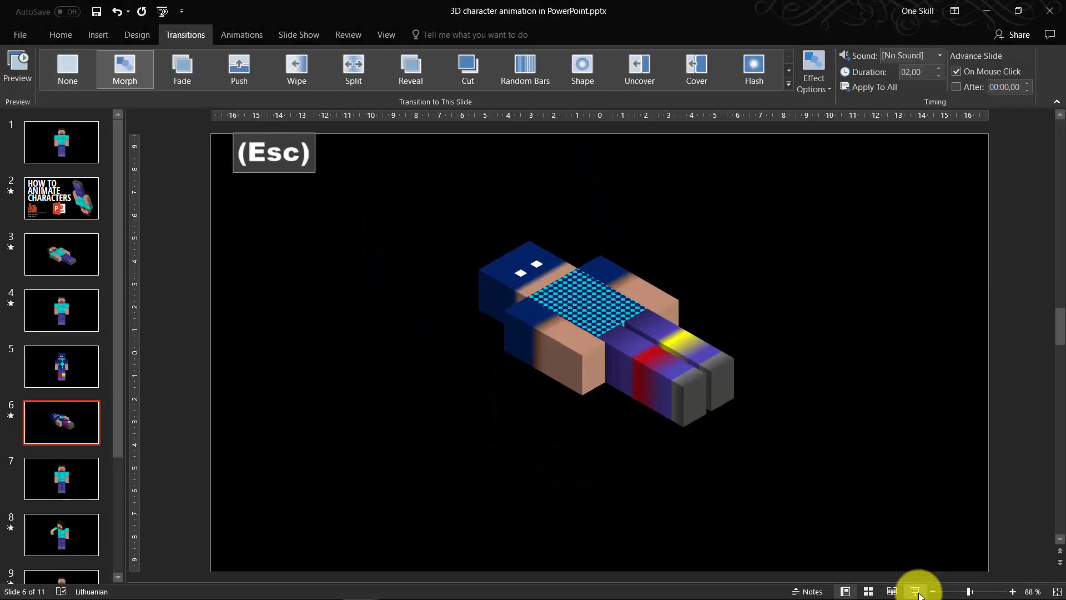
Compare the character's front view on slide 5 with its rotated view on slide 6.
click(81, 376)
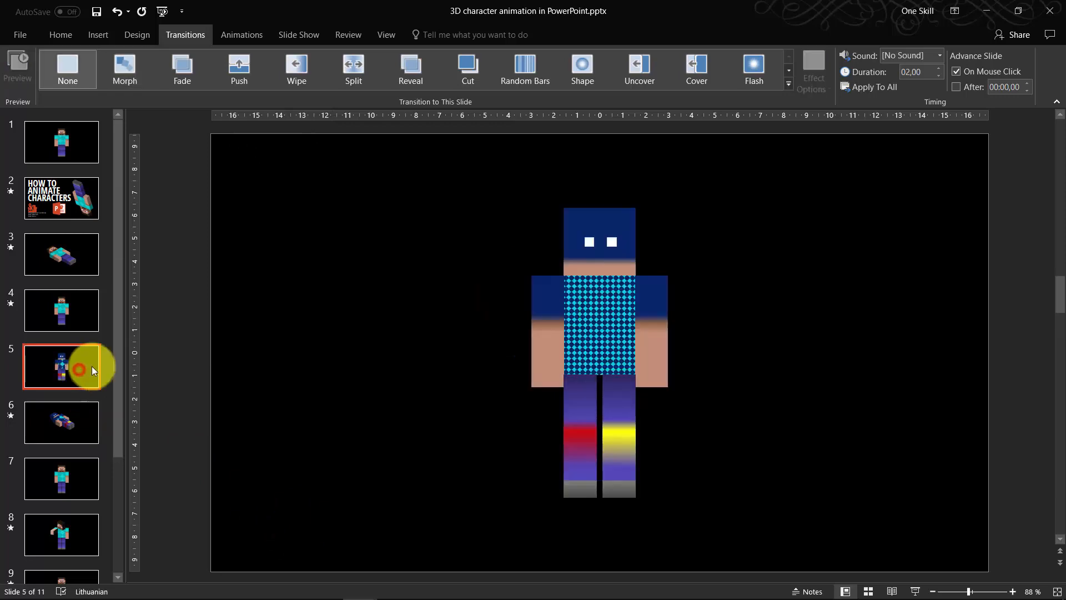
click(592, 271)
click(77, 415)
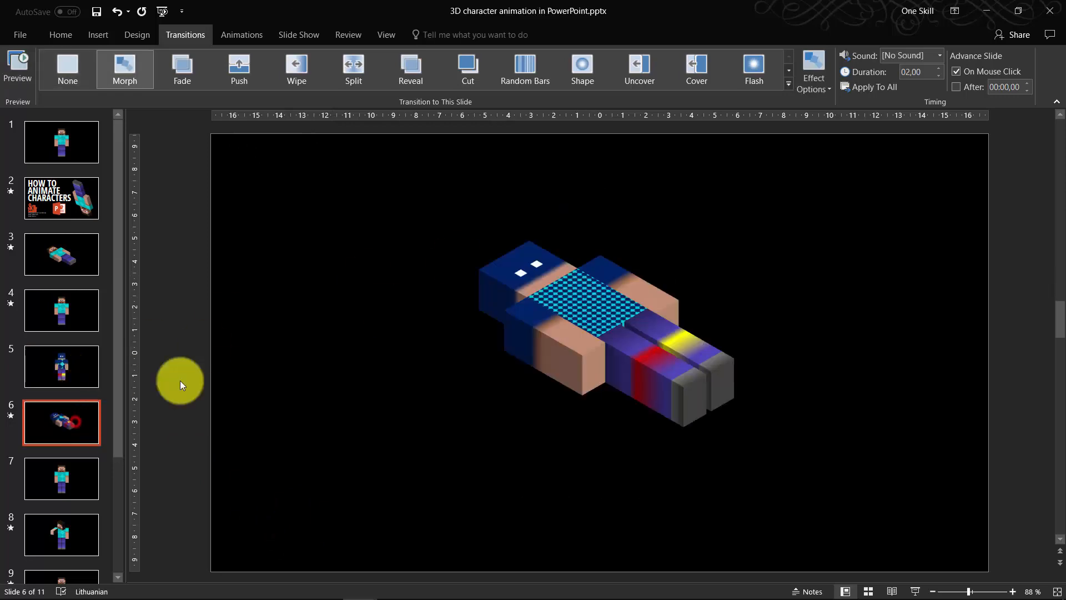
click(520, 262)
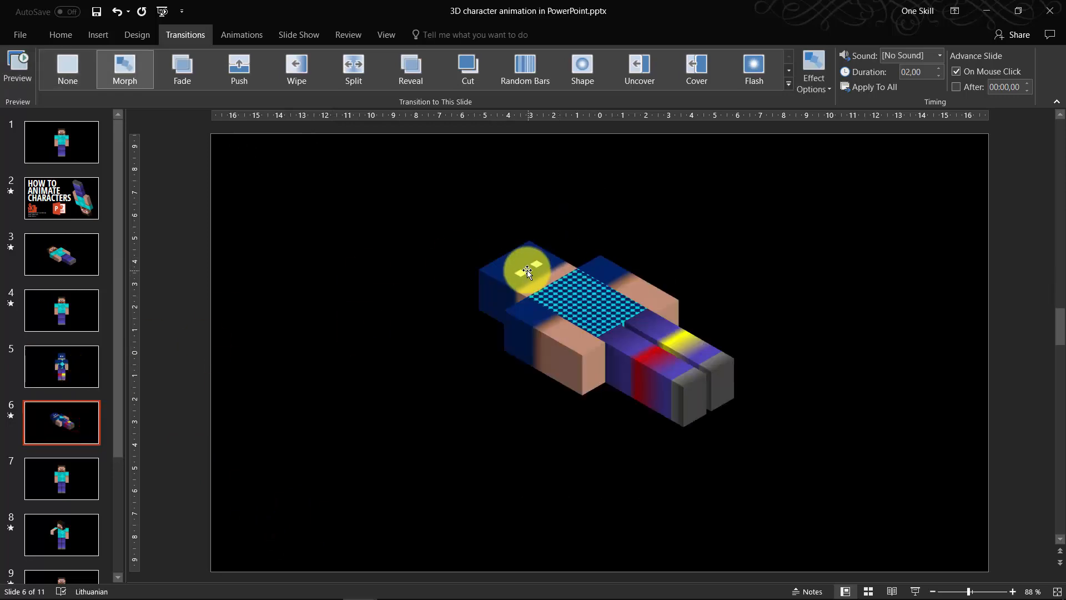
click(65, 369)
click(79, 422)
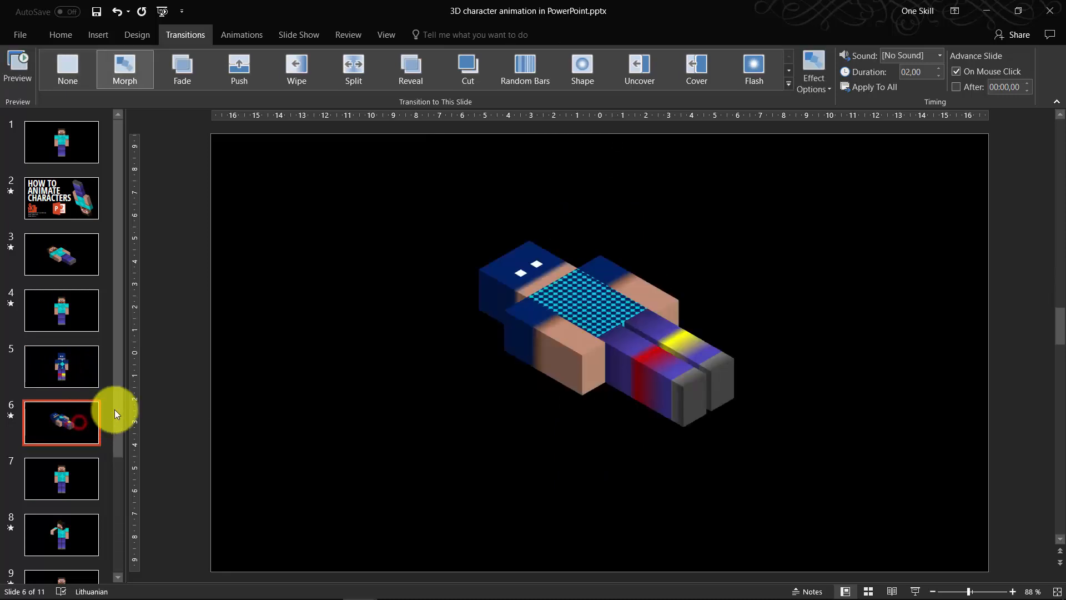
click(71, 369)
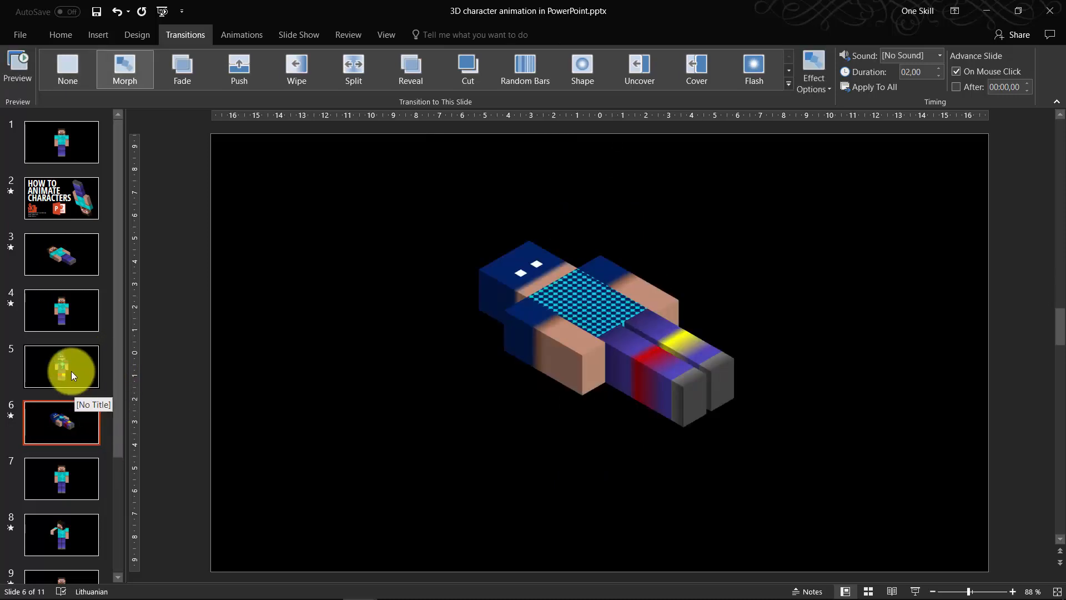
click(599, 225)
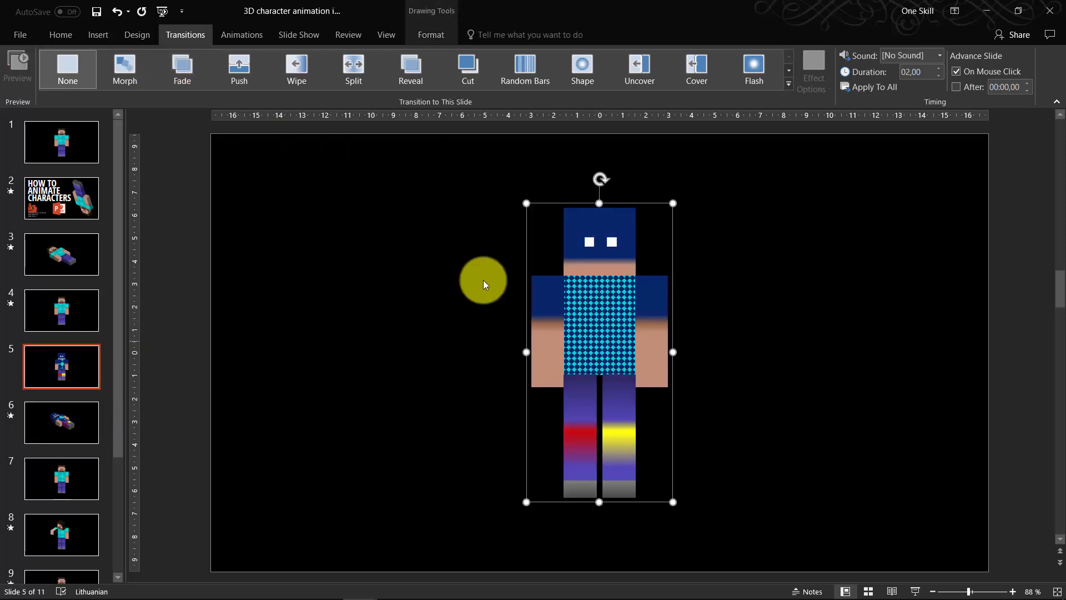
Delete slide 6 with the lying character.
click(65, 423)
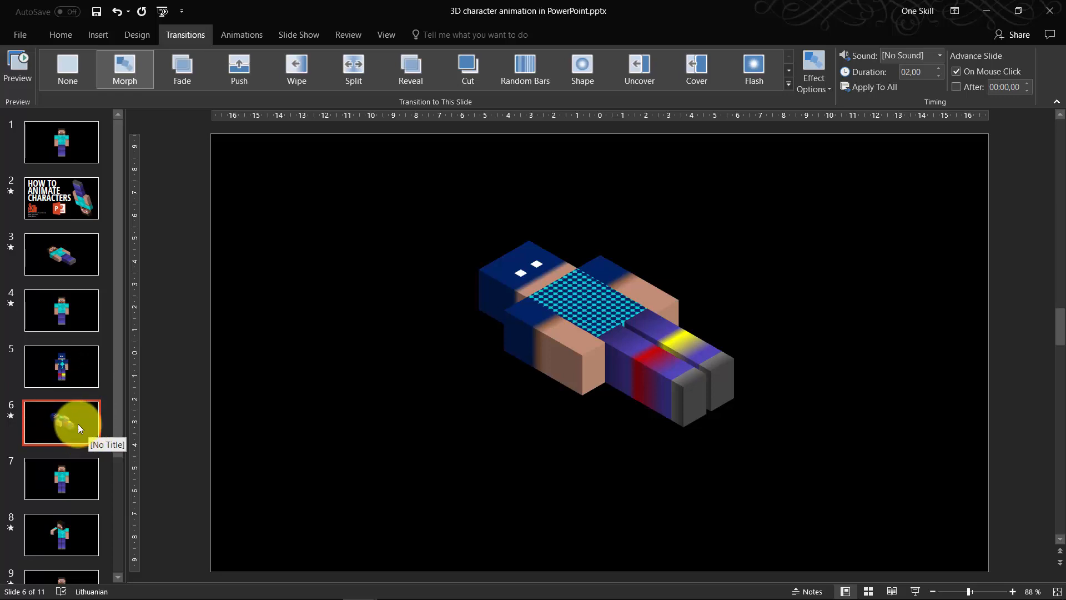
key(Delete)
Turn the grouped character on slide 5 into an upright angled view with the second Parallel 3-D rotation preset.
click(68, 371)
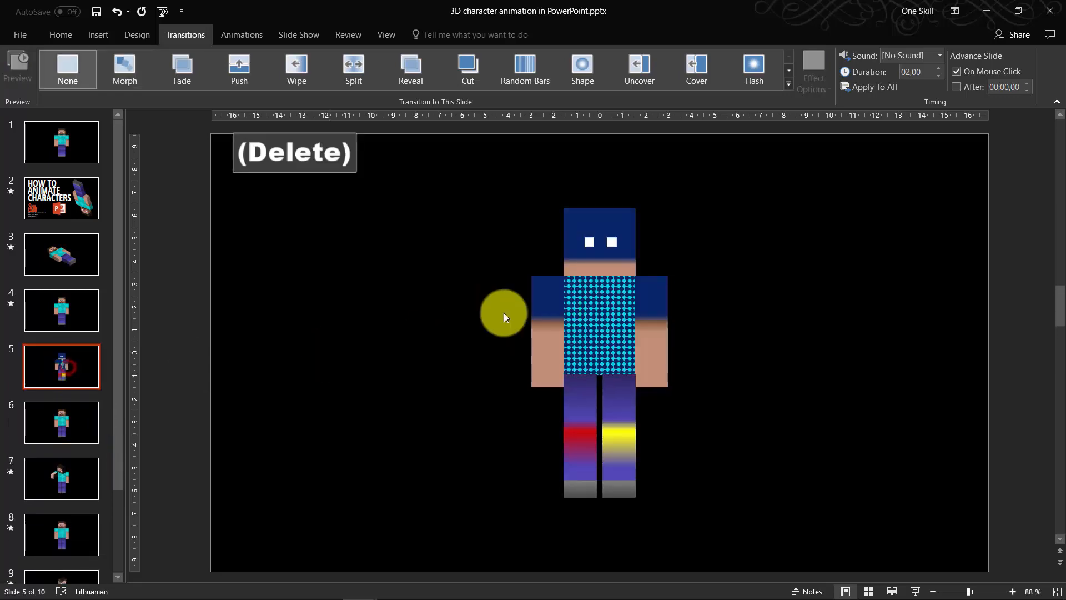
click(600, 225)
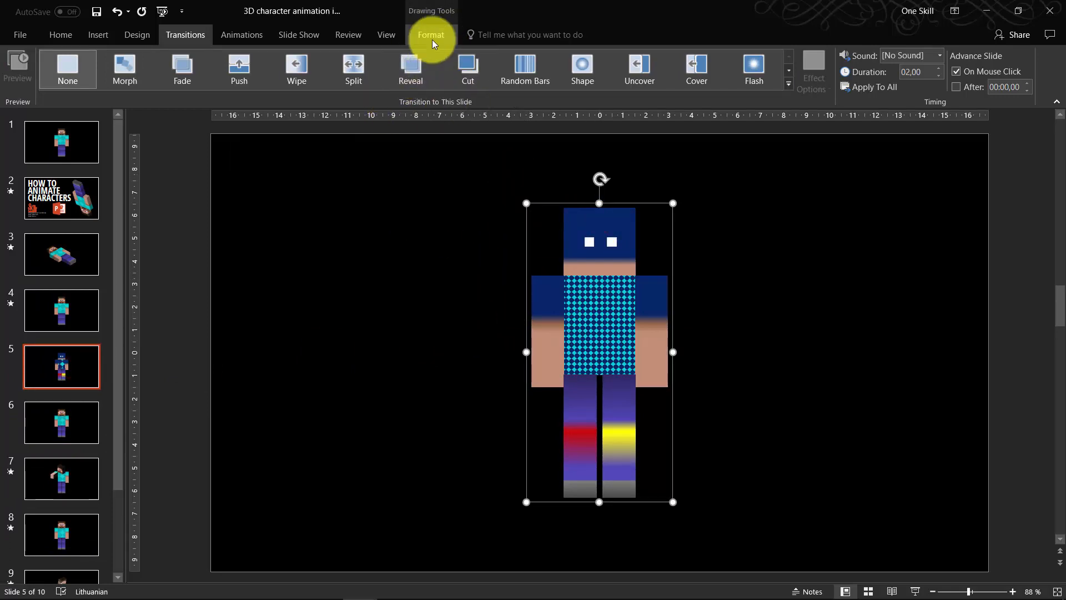
click(433, 36)
click(500, 85)
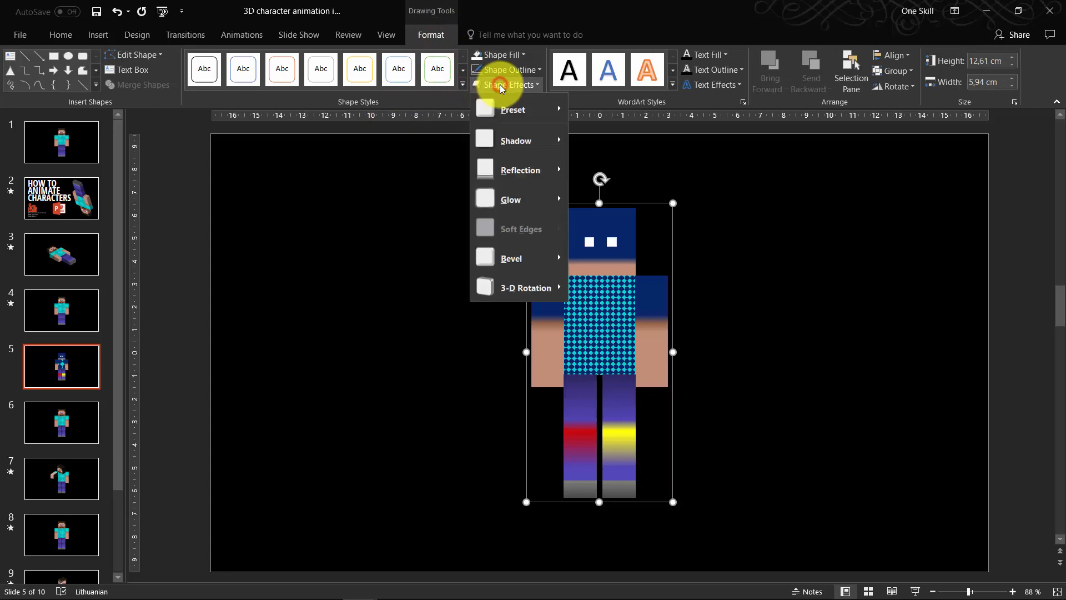
mouse_move(529, 281)
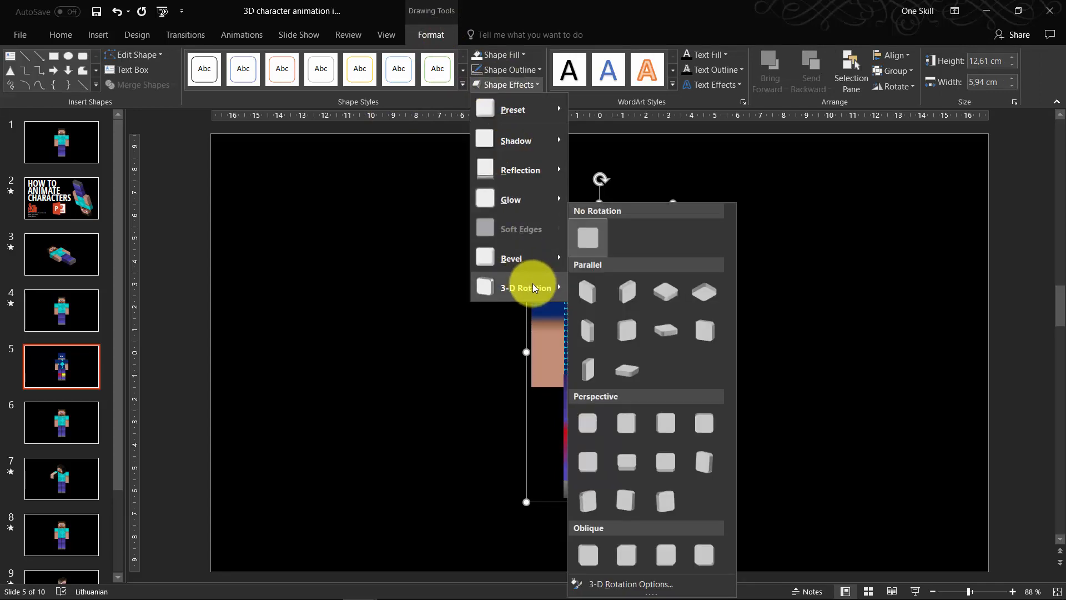
click(617, 300)
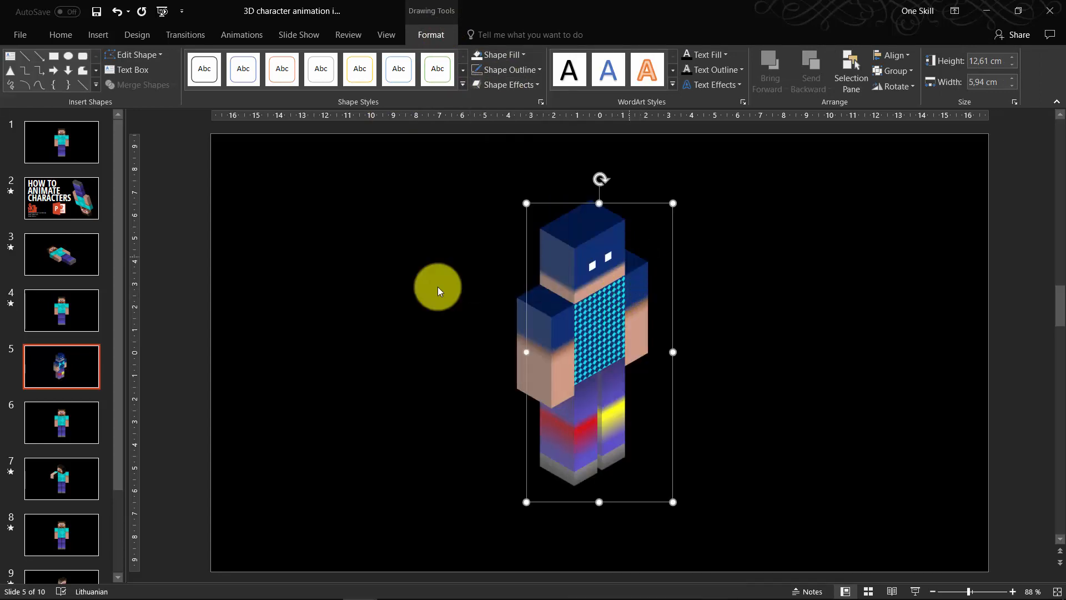
Duplicate slide 5 and lay the copied character on its back with the Parallel 3-D rotation preset third in the second row.
click(74, 367)
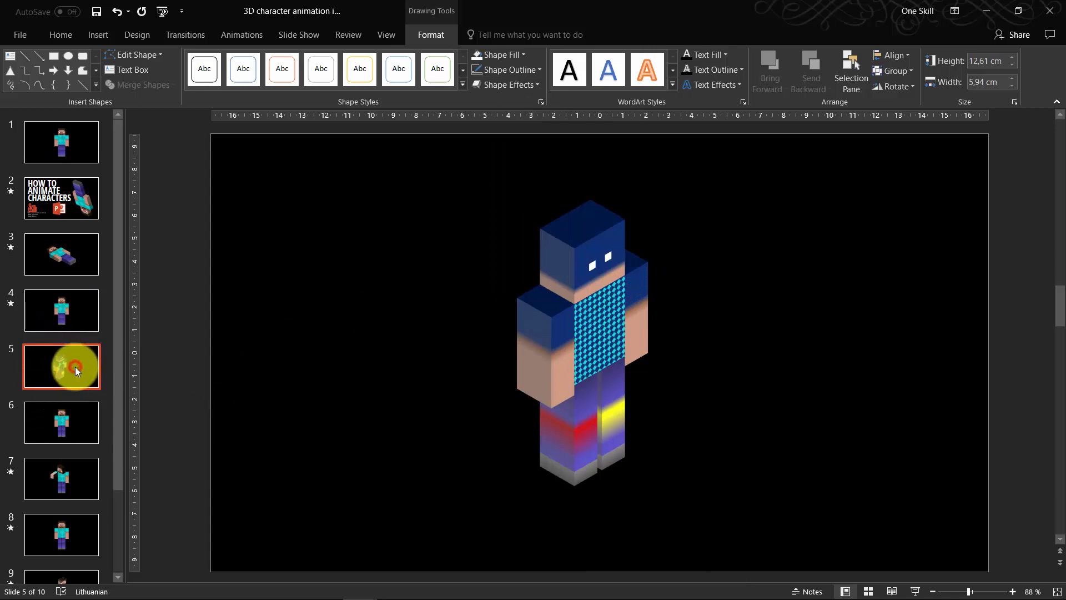
key(ctrl+d)
click(550, 322)
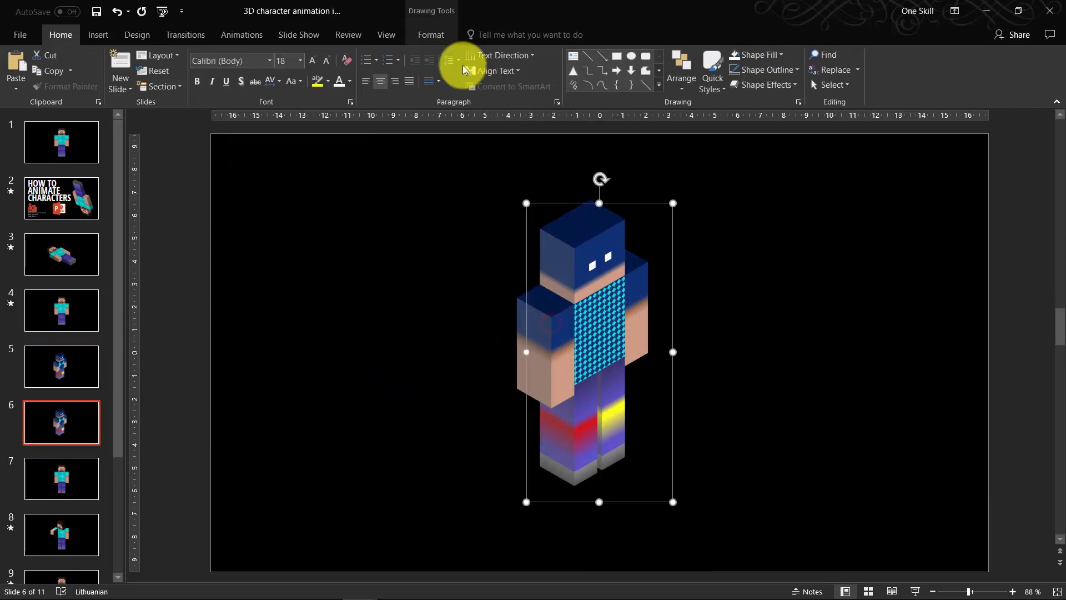
click(431, 34)
click(502, 84)
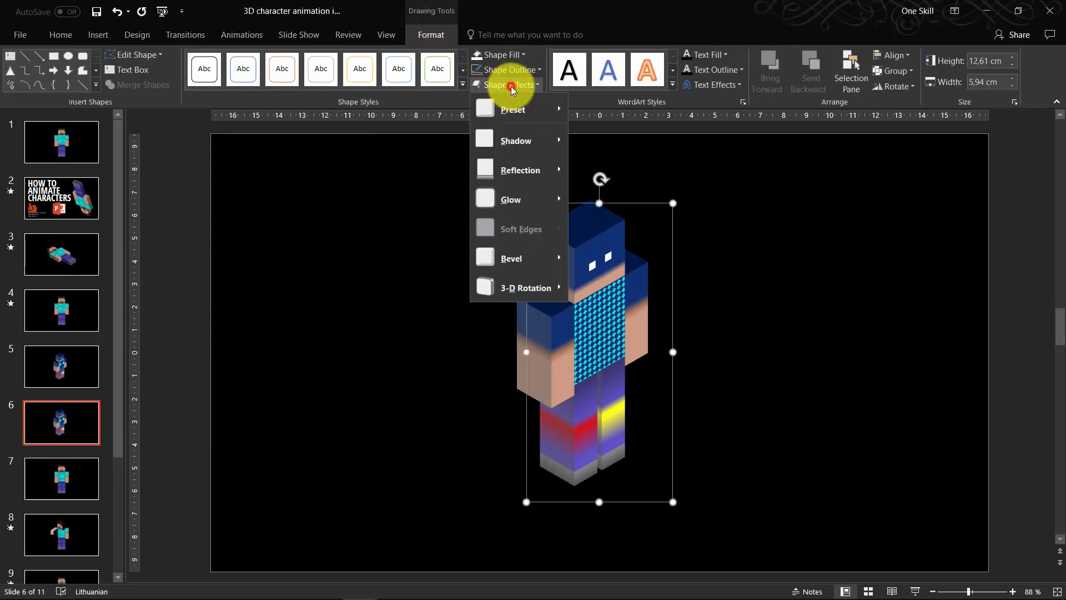
mouse_move(548, 293)
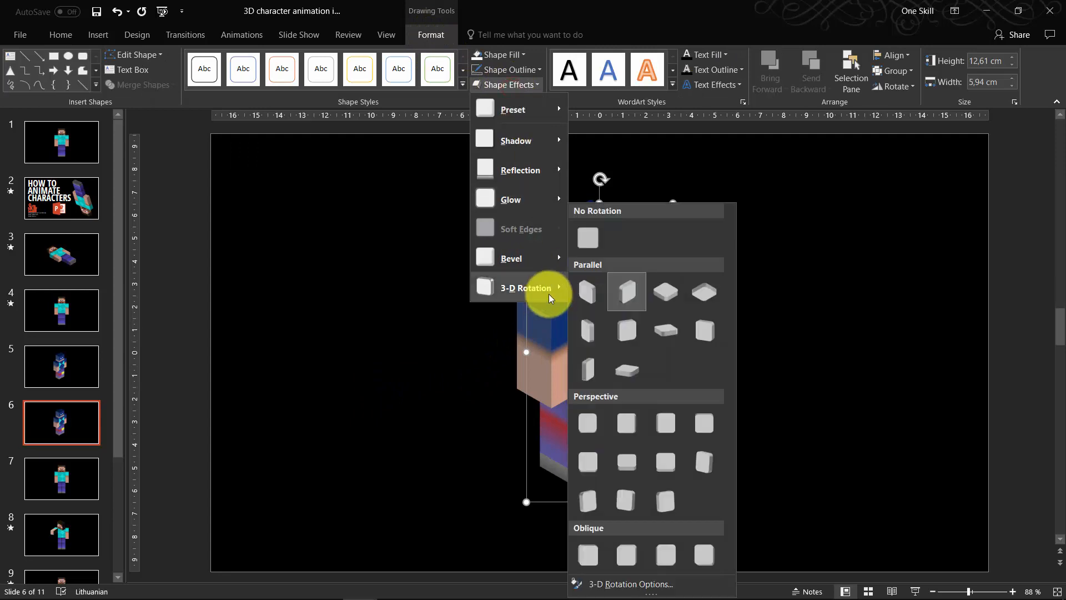
click(667, 328)
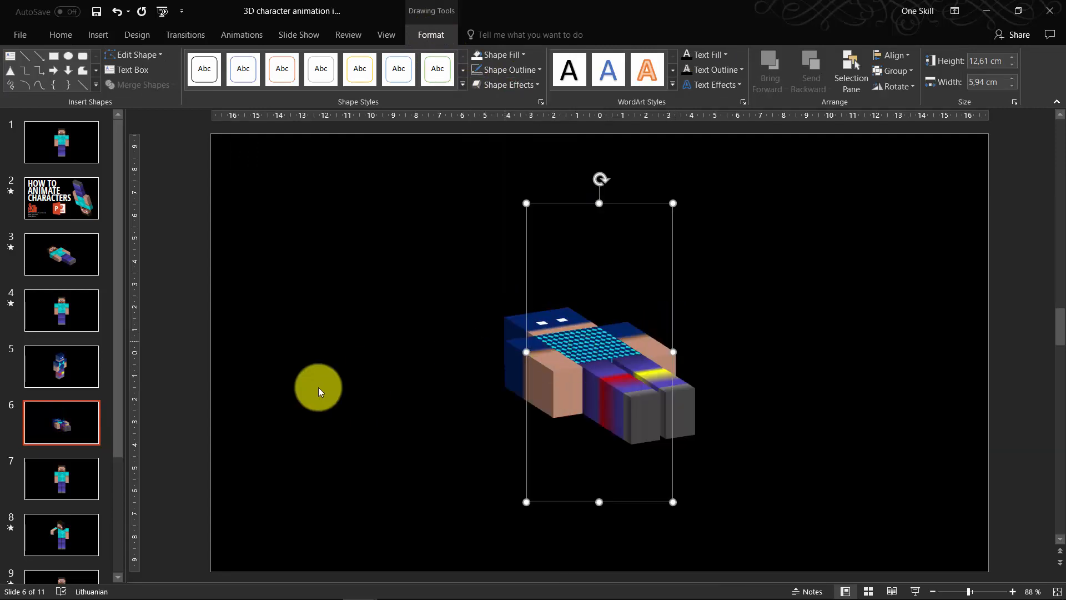
Apply the Morph transition to the duplicated slide 6.
click(72, 364)
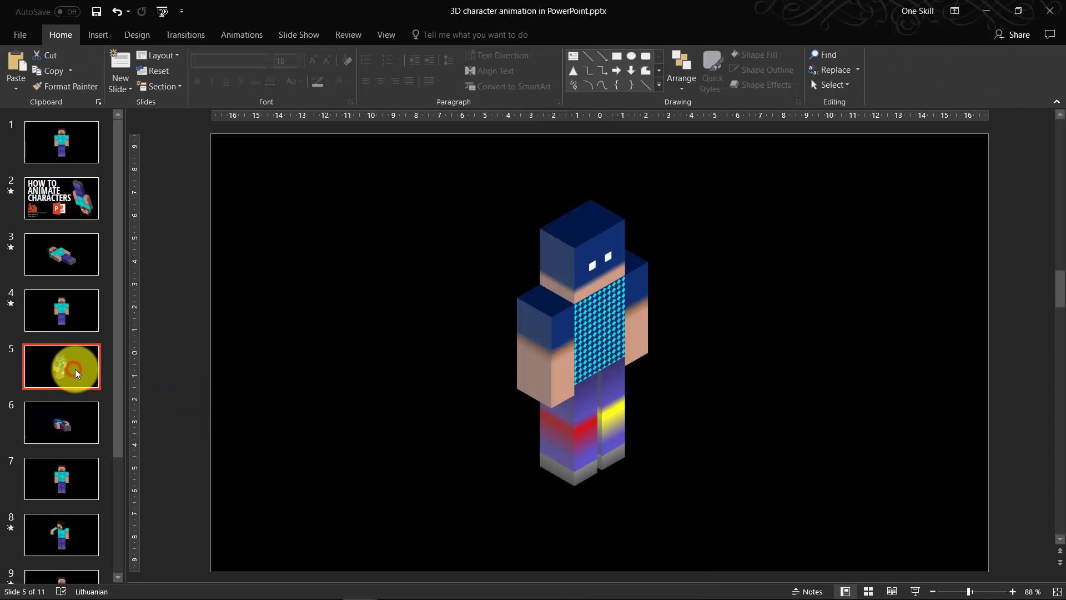
click(78, 412)
click(185, 33)
click(124, 79)
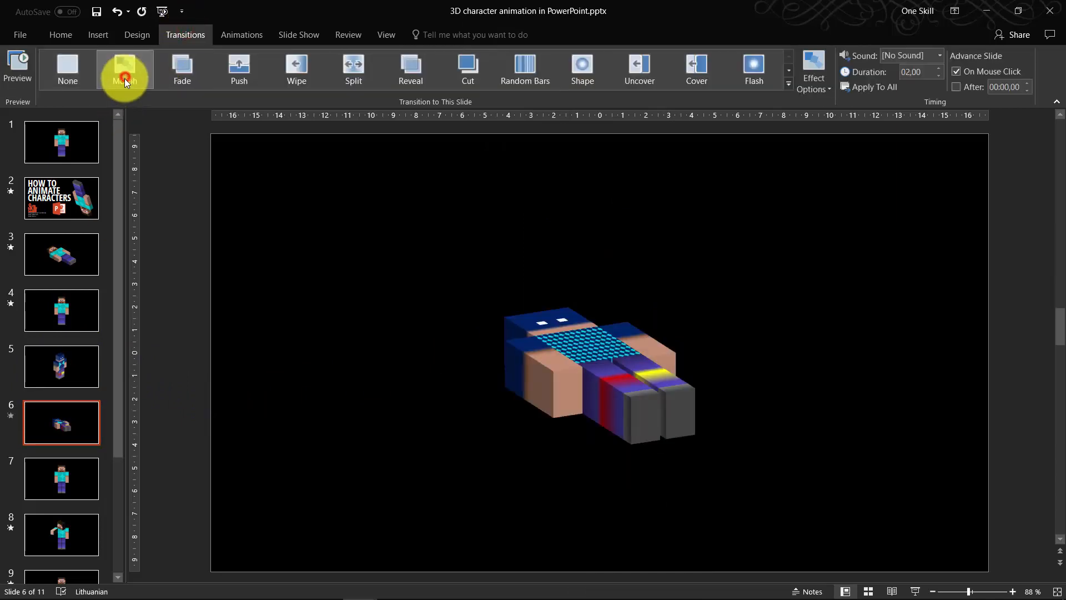
Play the slide show from slide 5, moving back and forth to slide 6 to preview the Morph animation.
click(66, 369)
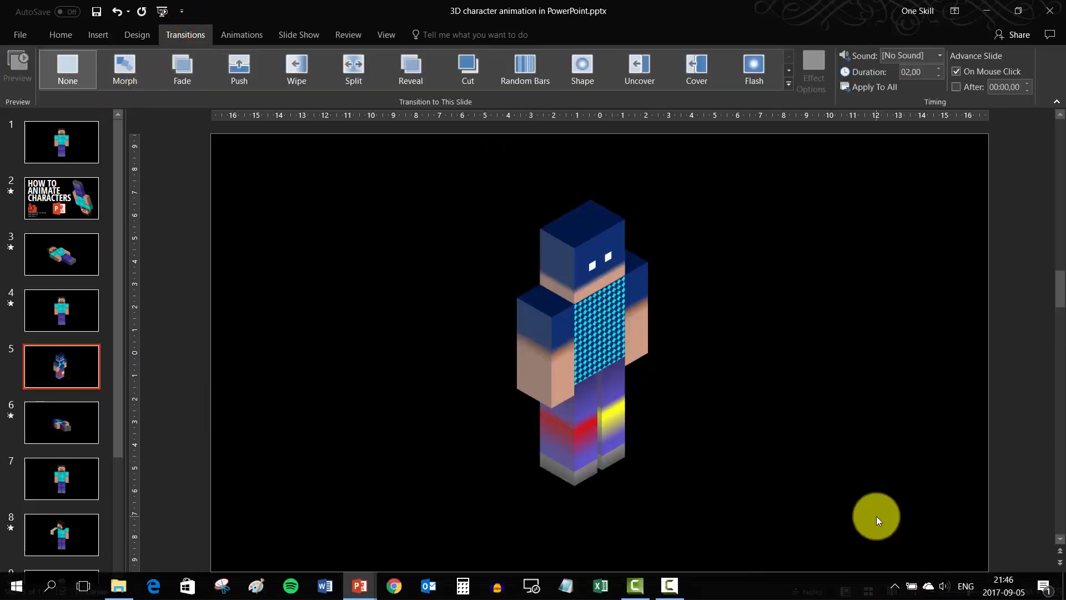
click(913, 593)
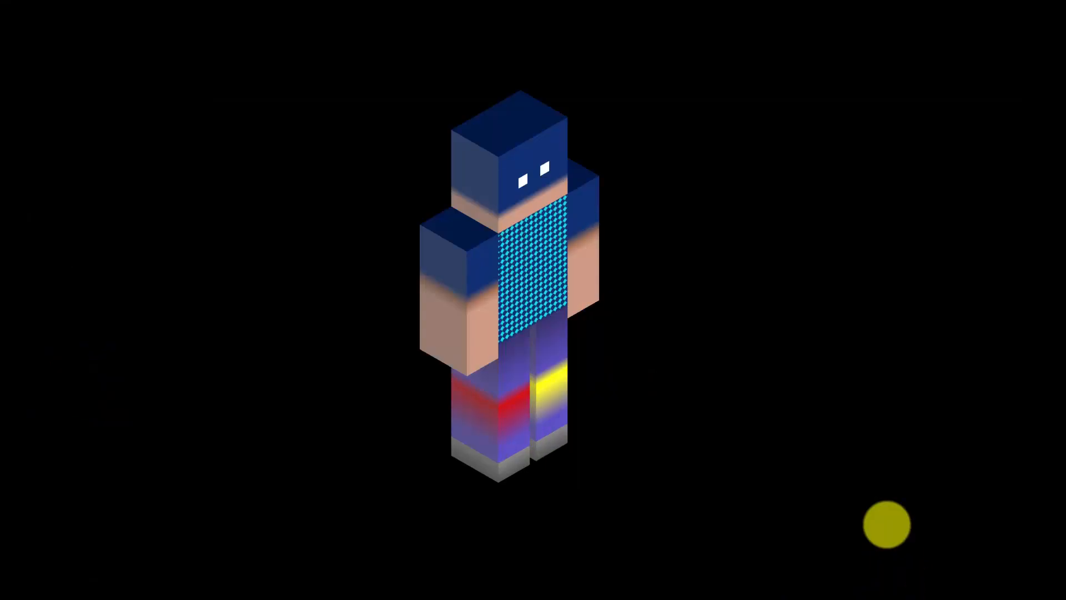
click(887, 524)
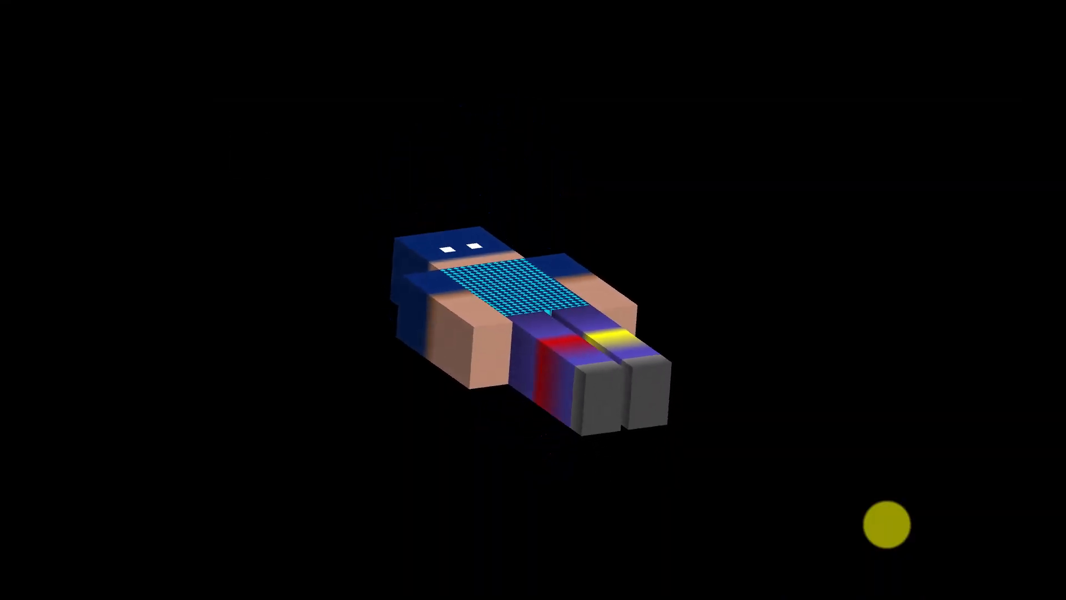
click(887, 524)
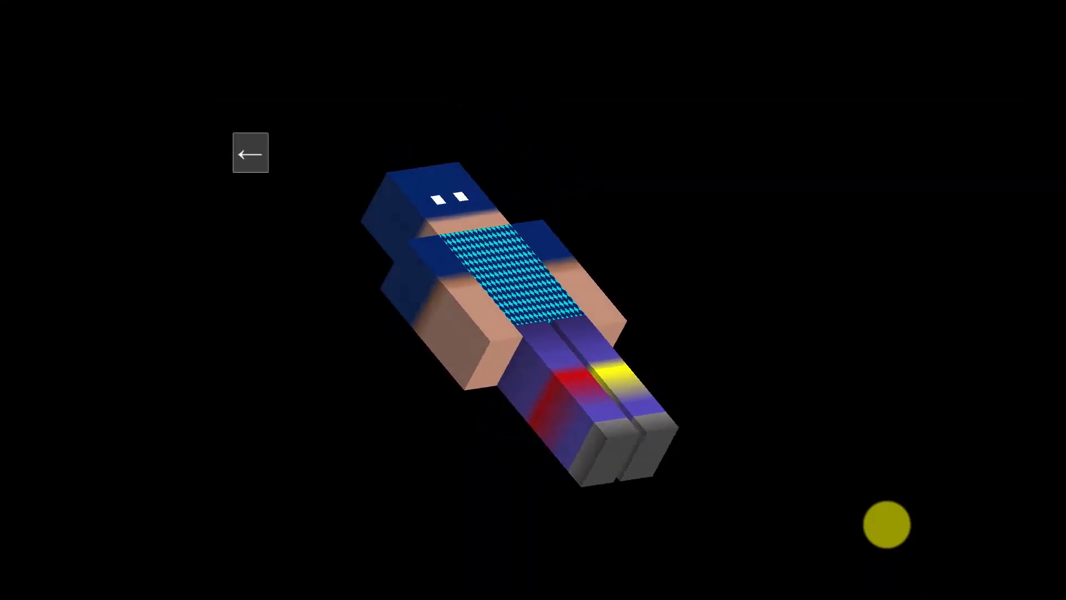
click(887, 525)
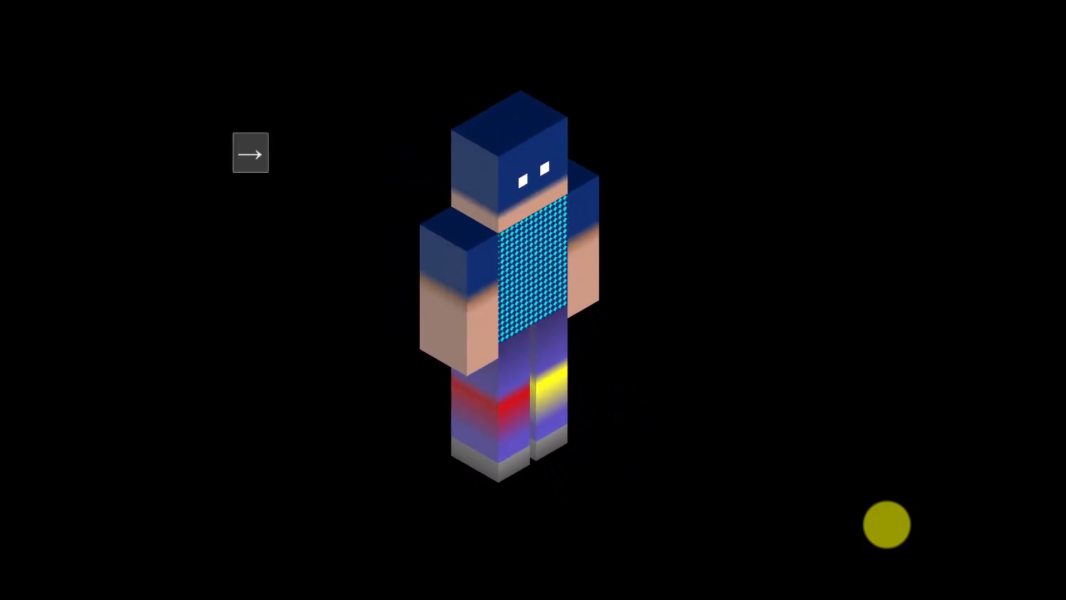
click(887, 524)
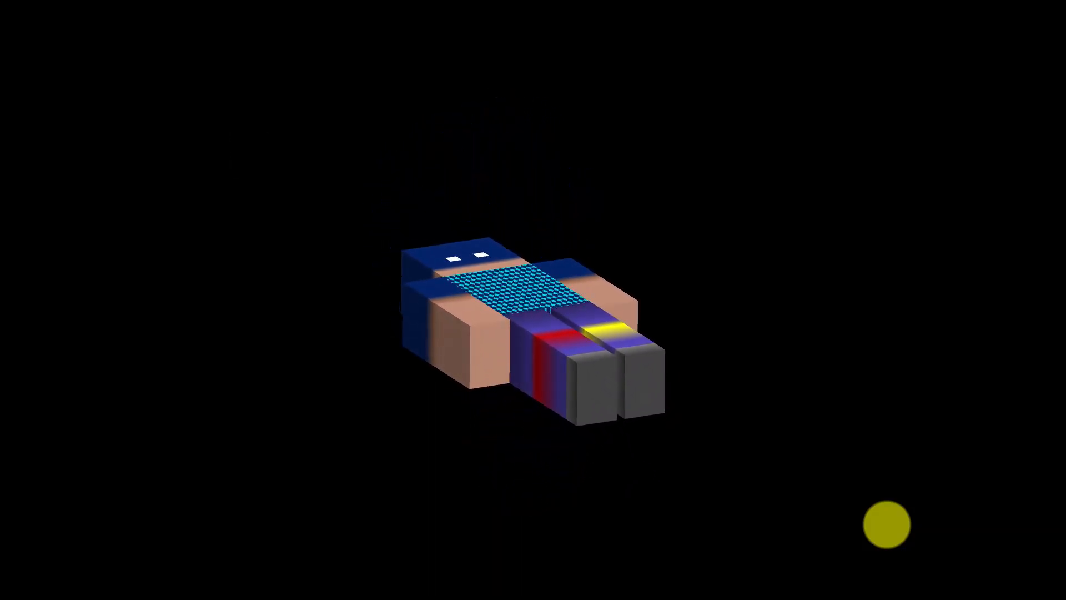
key(Escape)
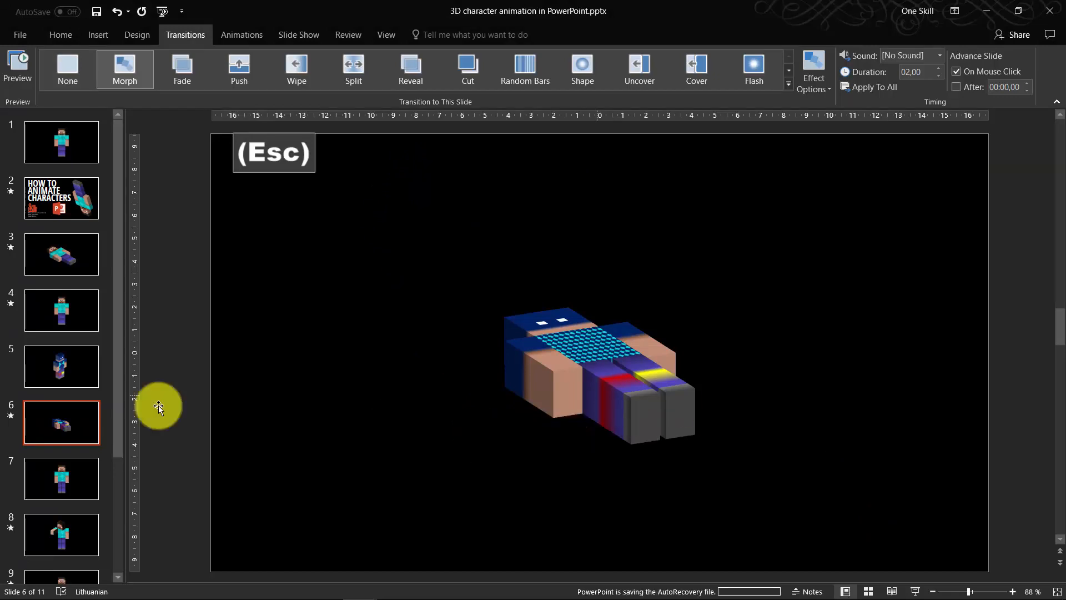
Reset the grouped character on slide 5 to a flat front view with the No Rotation 3-D preset.
click(75, 368)
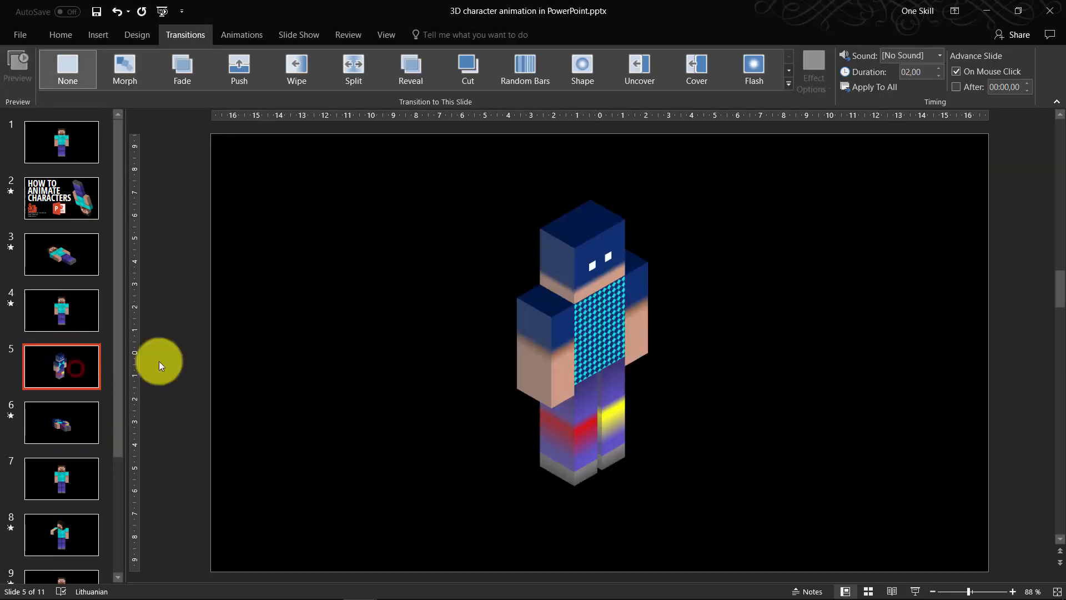
click(572, 281)
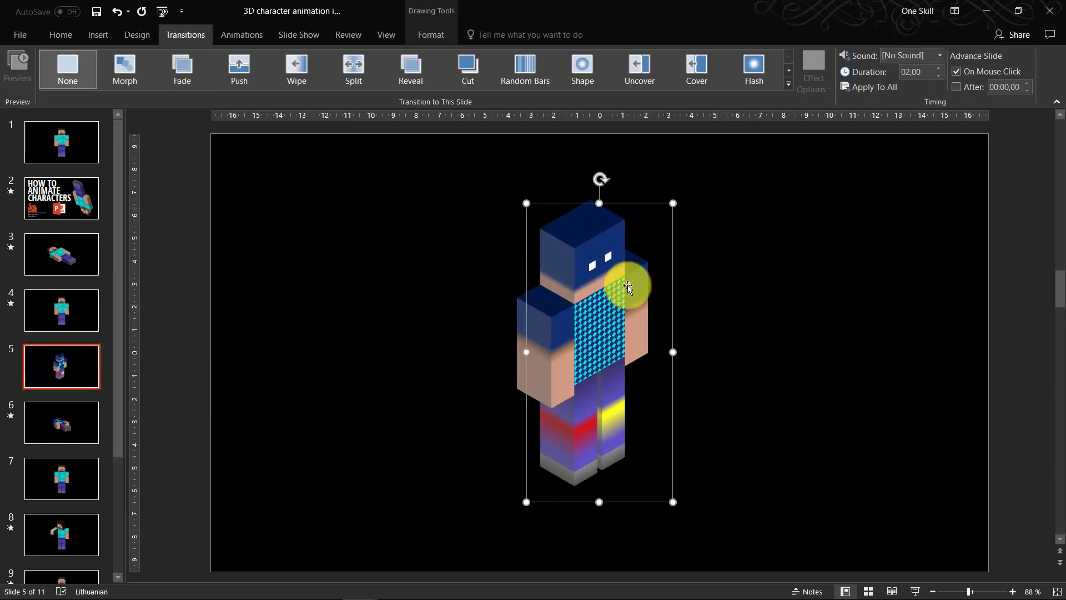
click(431, 37)
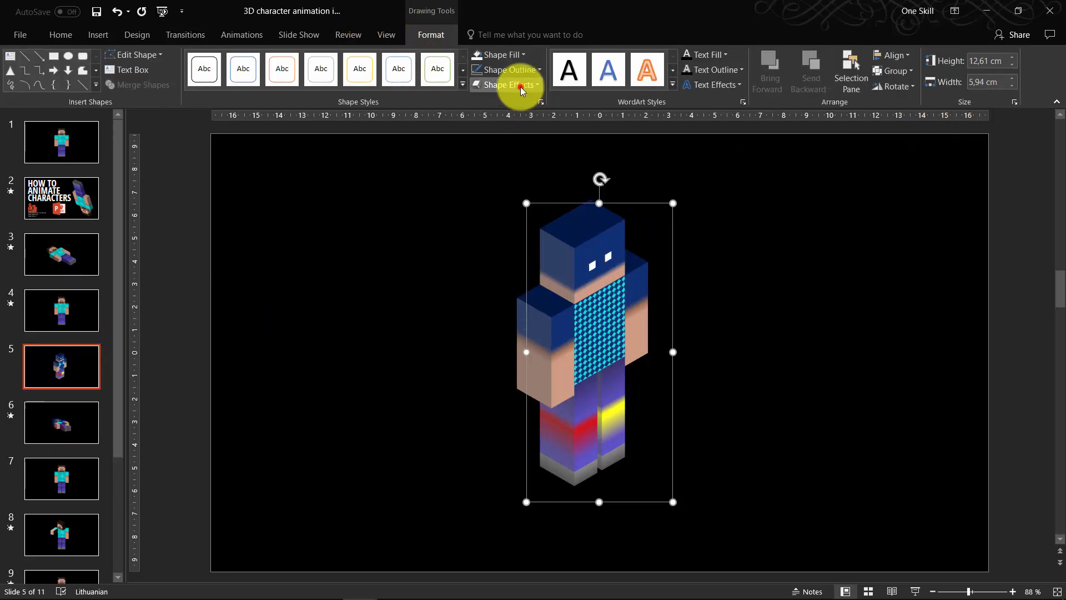
click(522, 86)
mouse_move(525, 284)
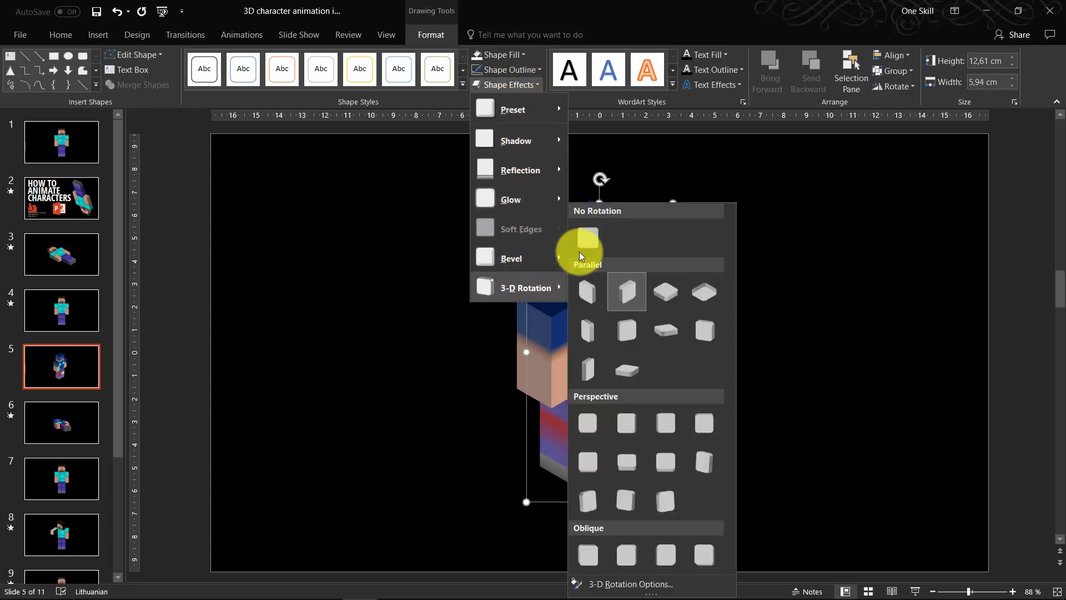
click(579, 253)
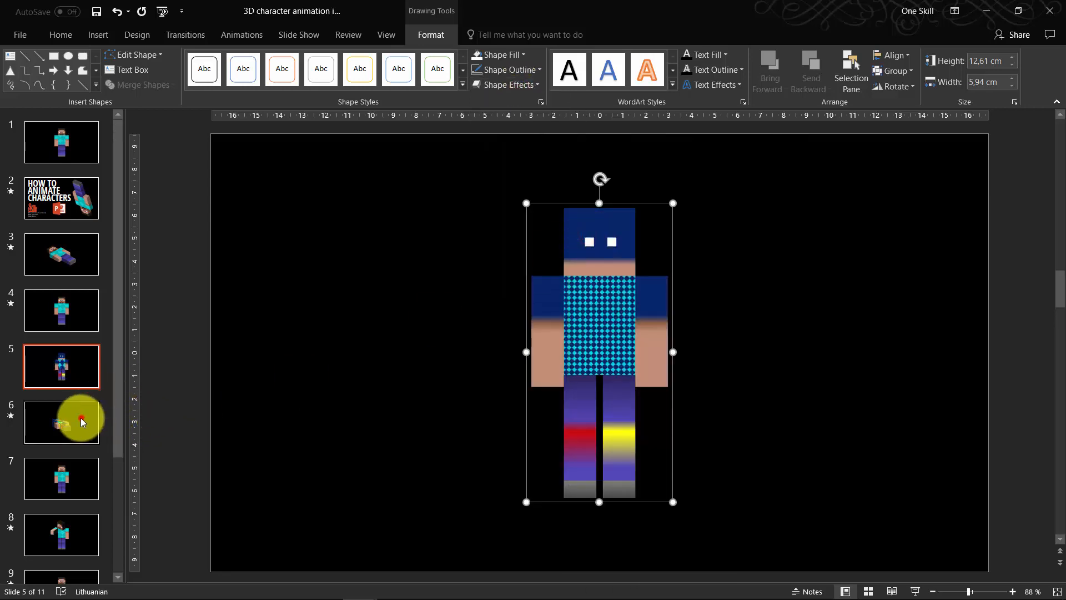
Play the slide show from slide 5 and step forward and back to preview the morph from front view to lying pose.
click(81, 422)
click(74, 367)
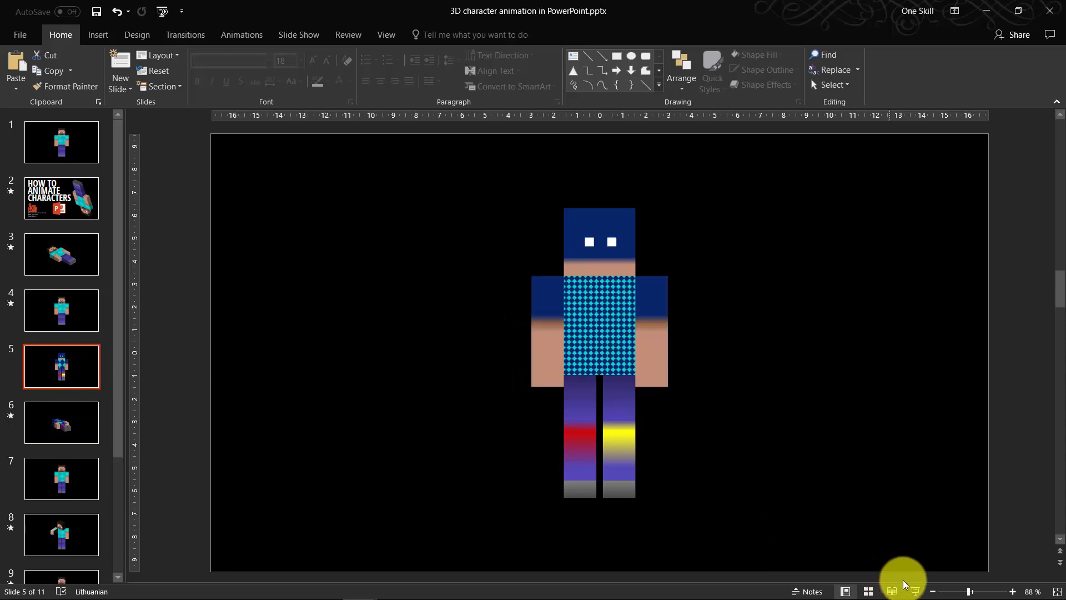
click(916, 592)
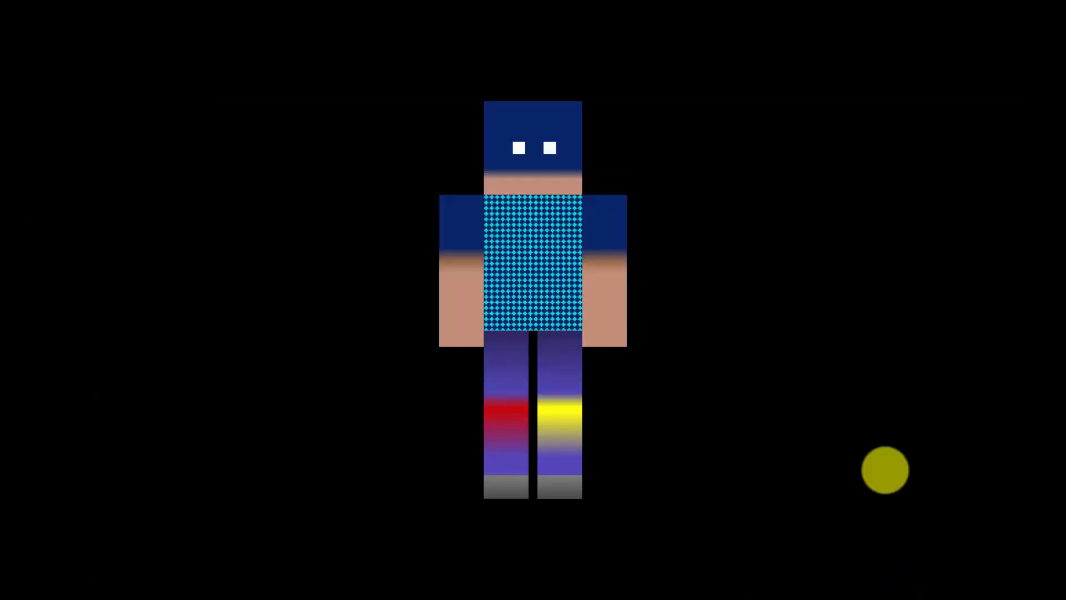
key(Right)
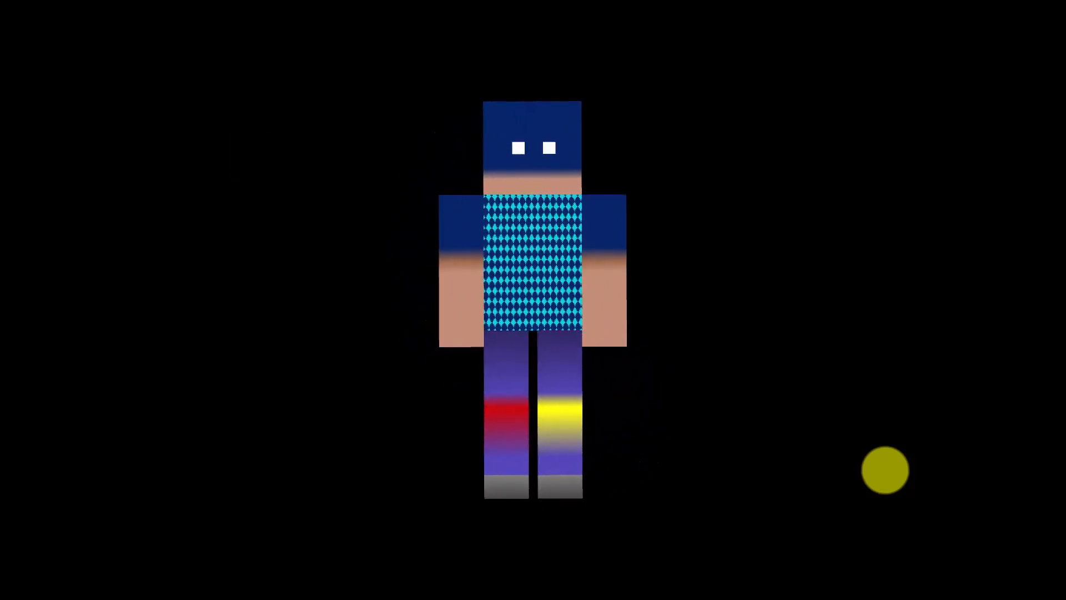
key(Right)
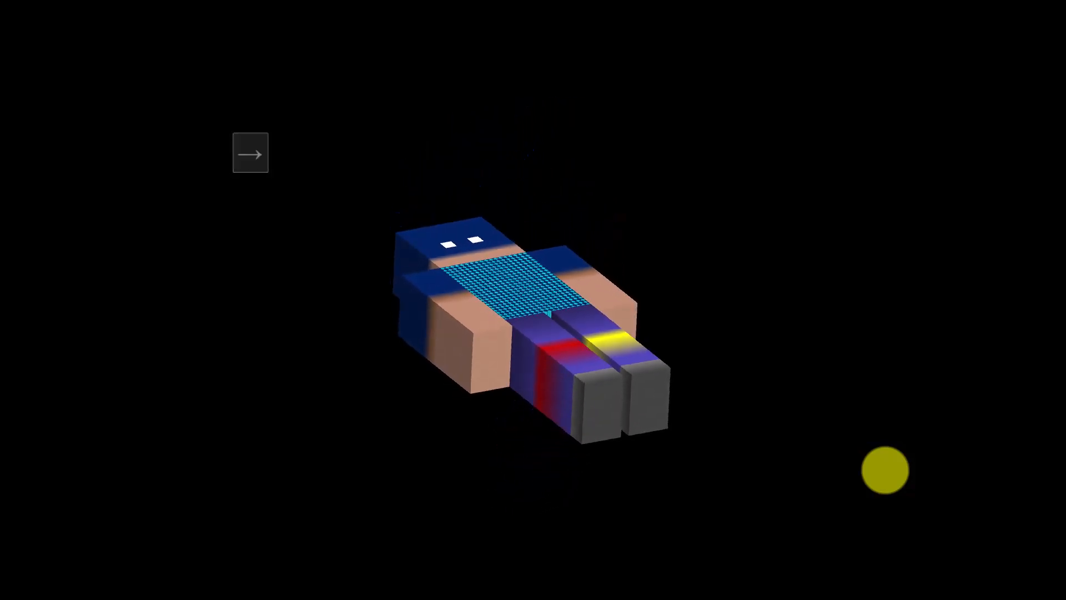
key(Left)
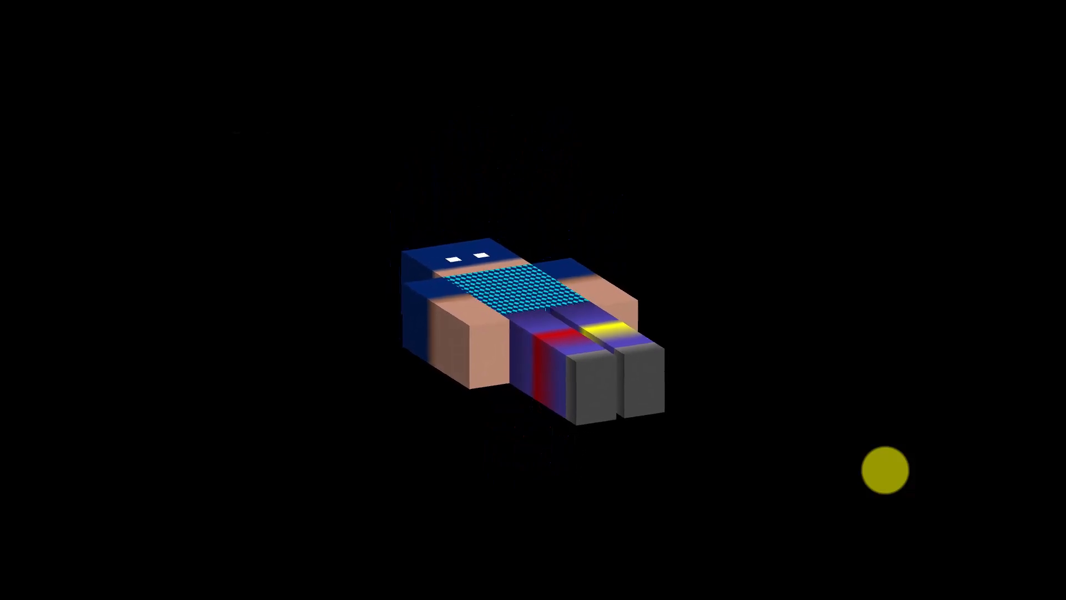
key(Left)
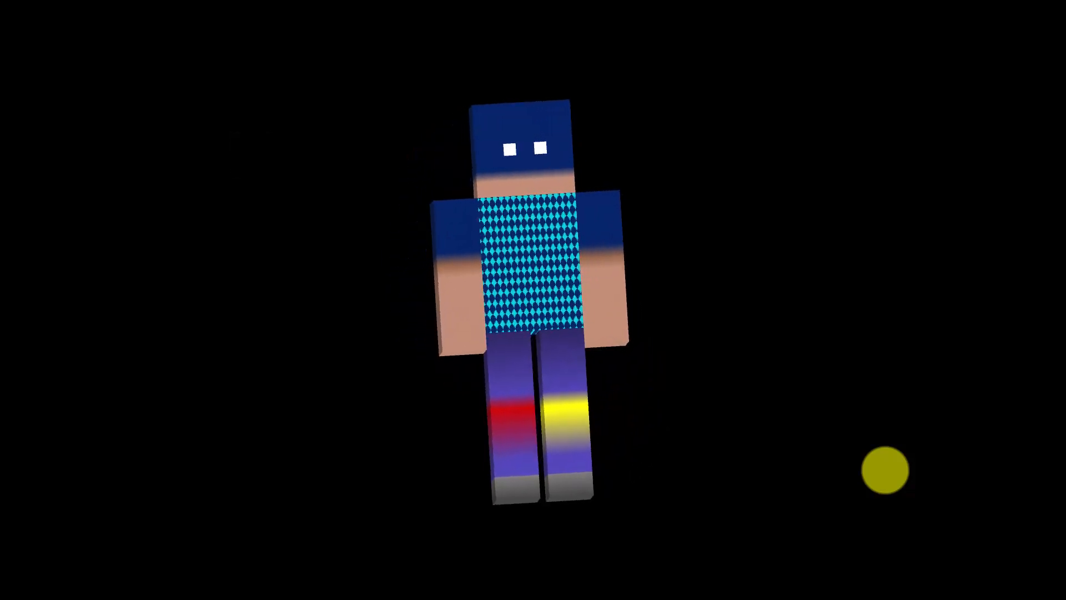
key(Escape)
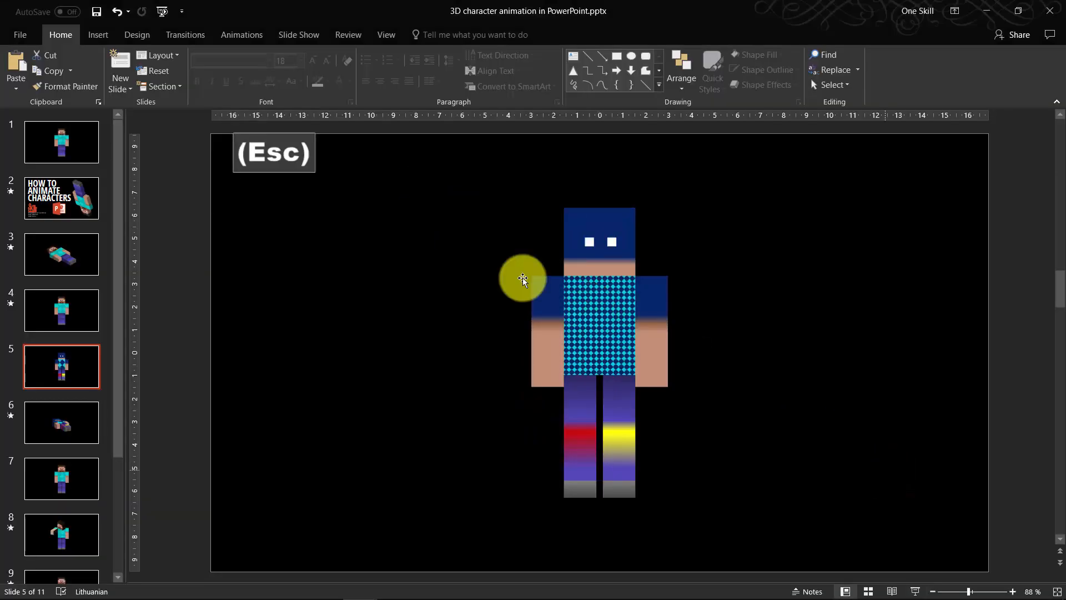
Duplicate slide 6 and give the copied character the fourth Parallel 3-D rotation preset in the first row.
click(56, 418)
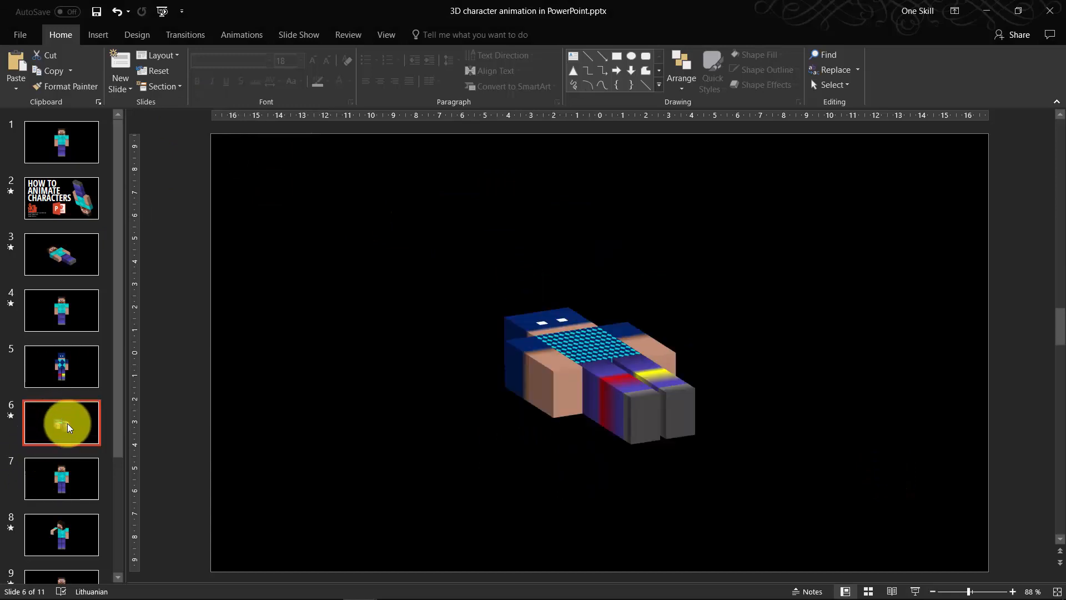
key(ctrl+d)
click(568, 368)
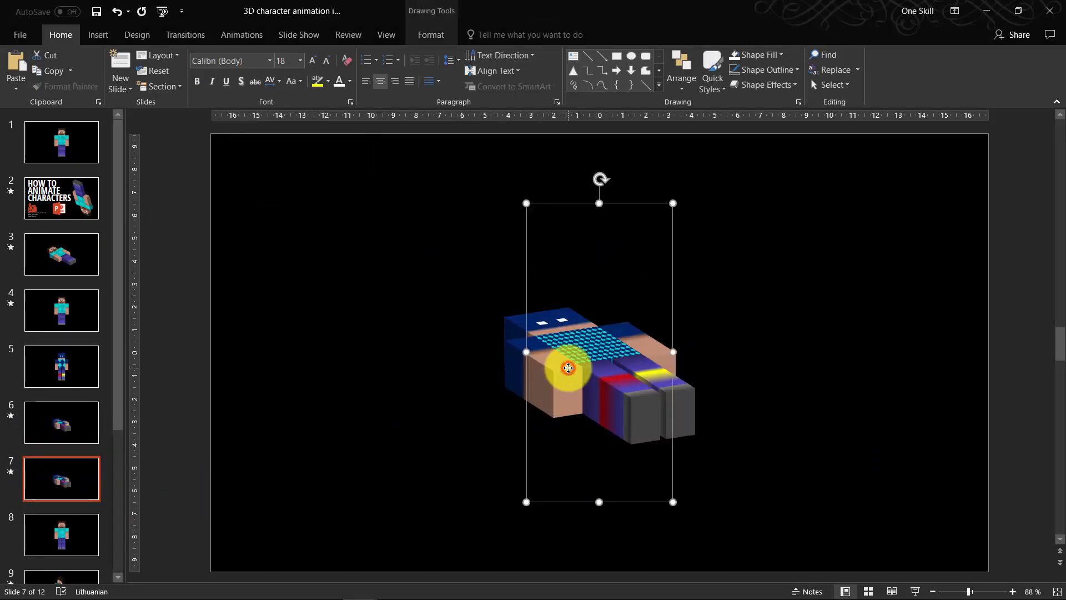
click(432, 36)
click(517, 89)
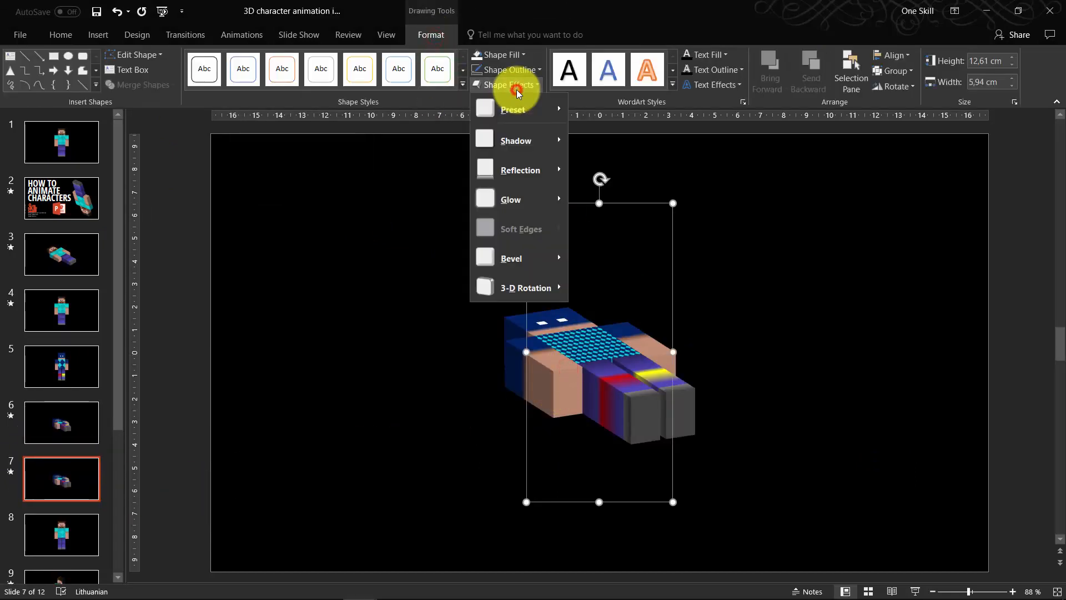
mouse_move(537, 289)
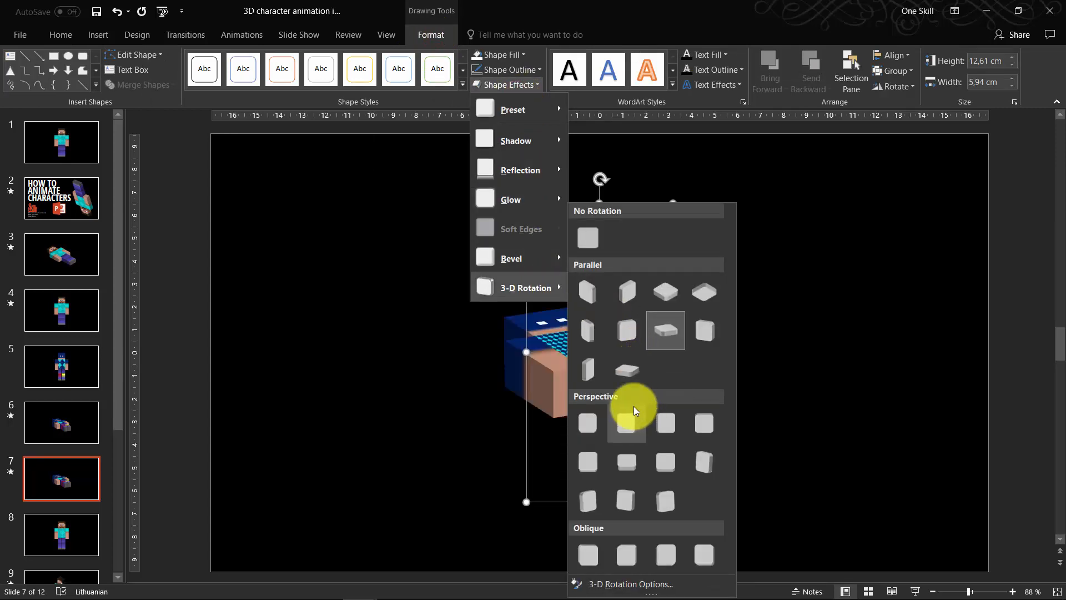
click(701, 292)
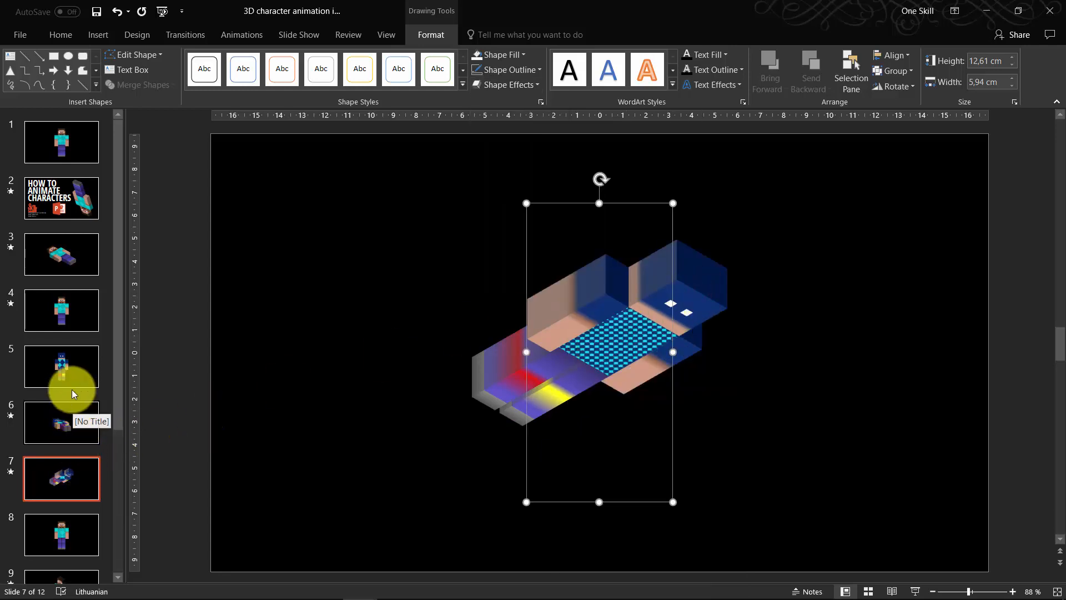
Play the slide show from slide 6 to preview the morph between the two lying poses.
click(69, 414)
click(917, 592)
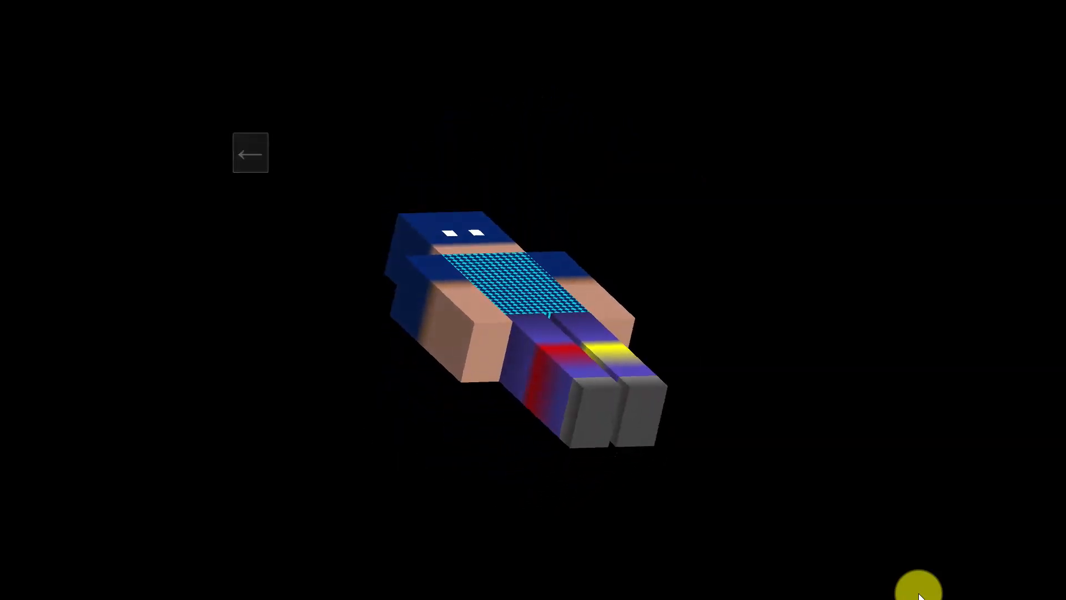
key(Escape)
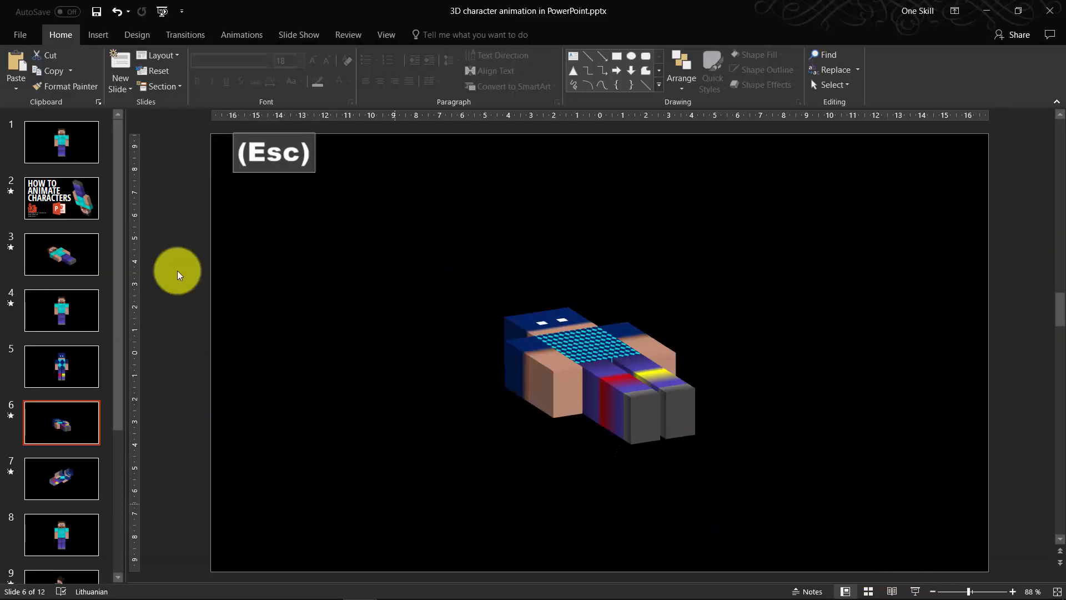
Open the Format Shape effects for the grouped character on slide 7 and leave only the 3-D Rotation settings expanded.
click(570, 347)
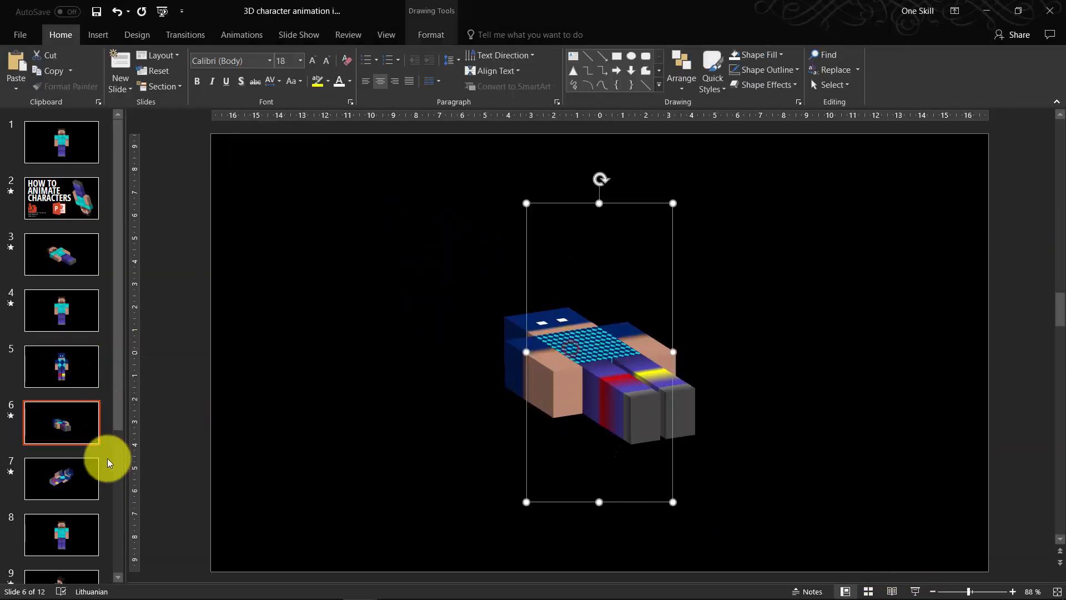
click(81, 467)
click(632, 305)
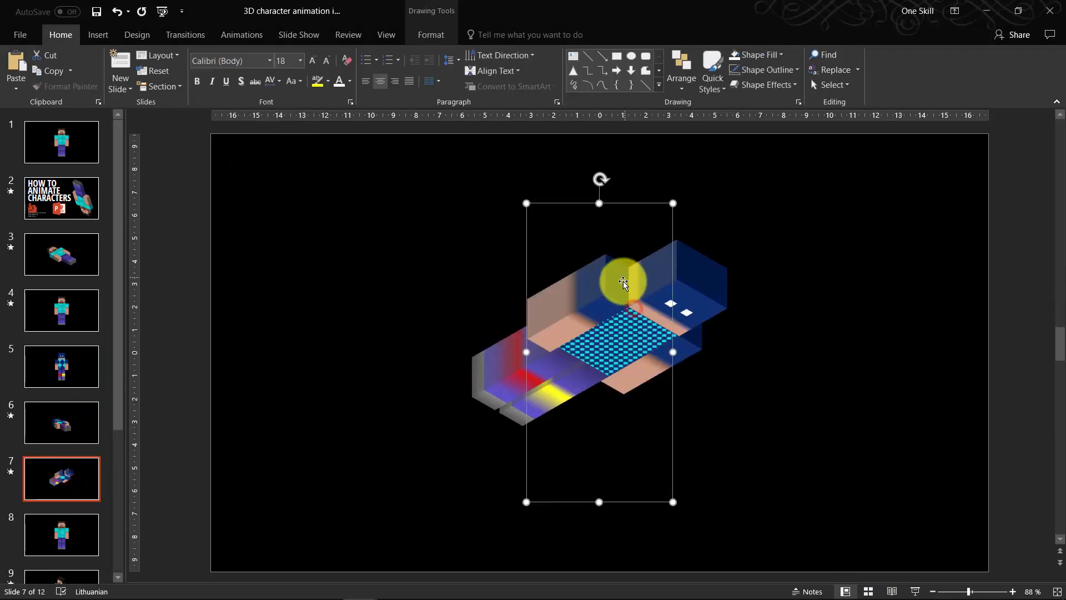
right_click(638, 307)
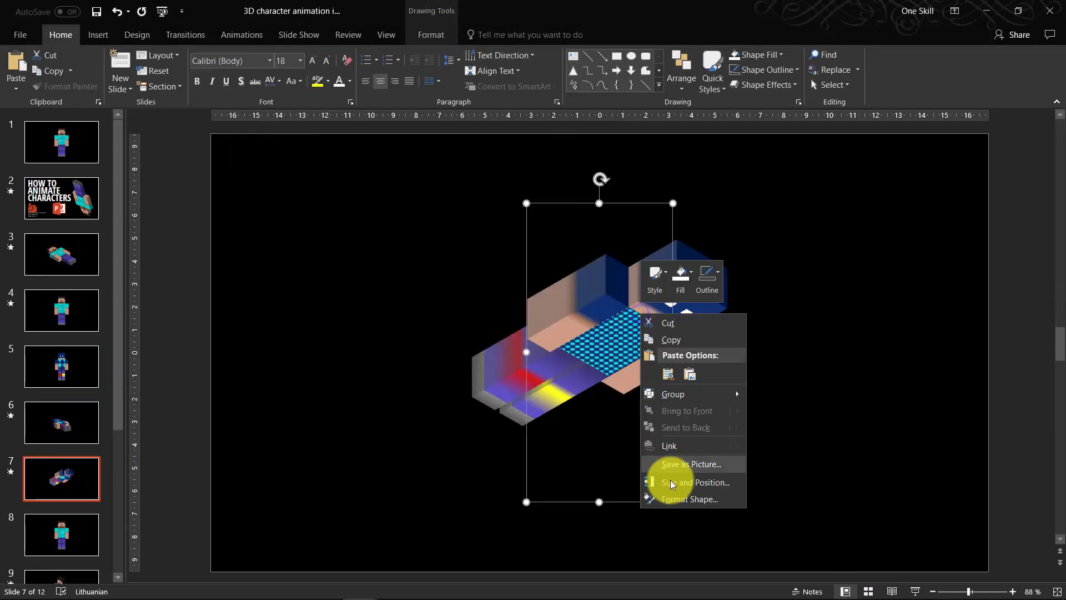
click(677, 500)
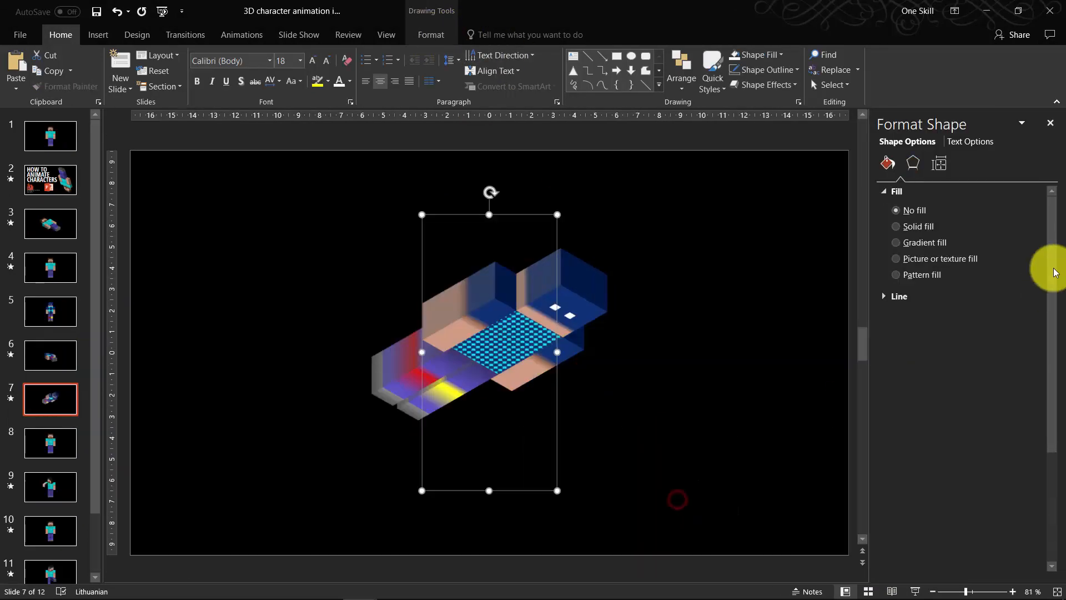
click(914, 165)
scroll(909, 274, down, 1)
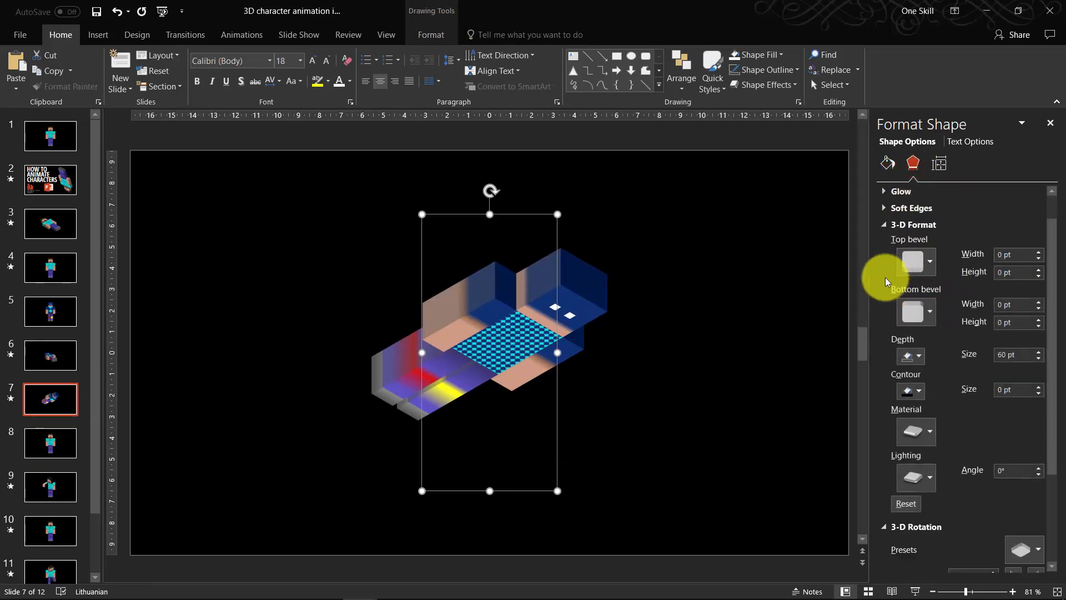
click(884, 231)
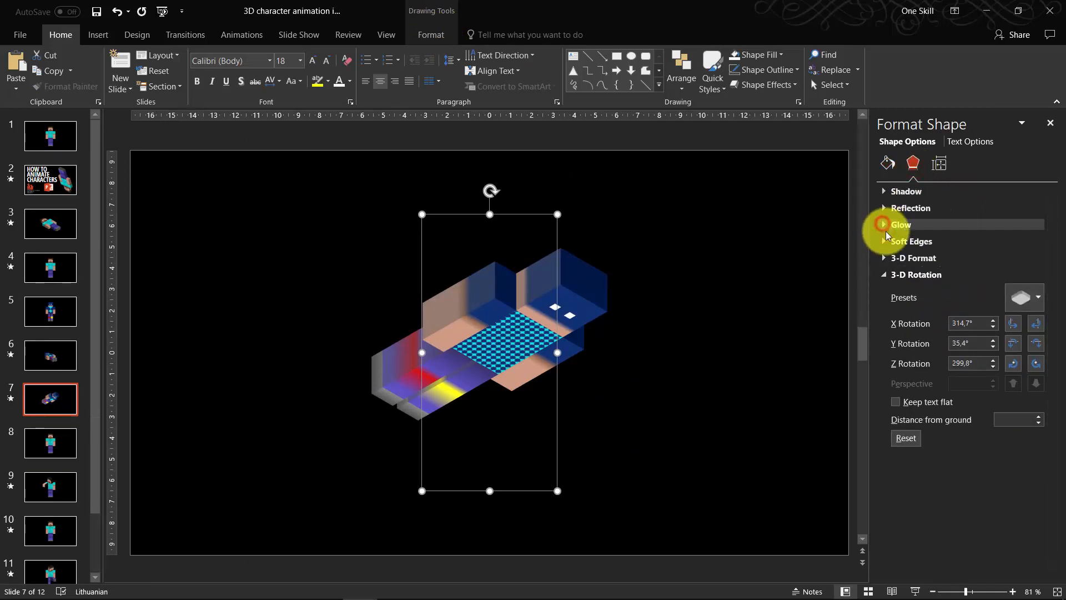
click(883, 276)
click(883, 276)
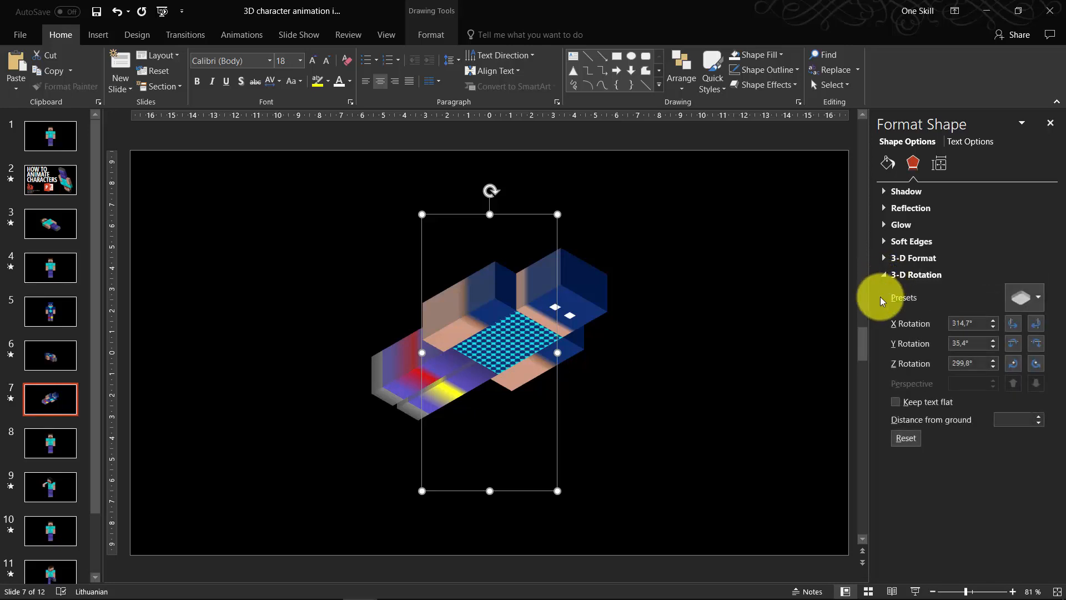
Try incremental X rotation in both directions on slide 7's character, then turn it step by step with the Y rotation.
click(1037, 326)
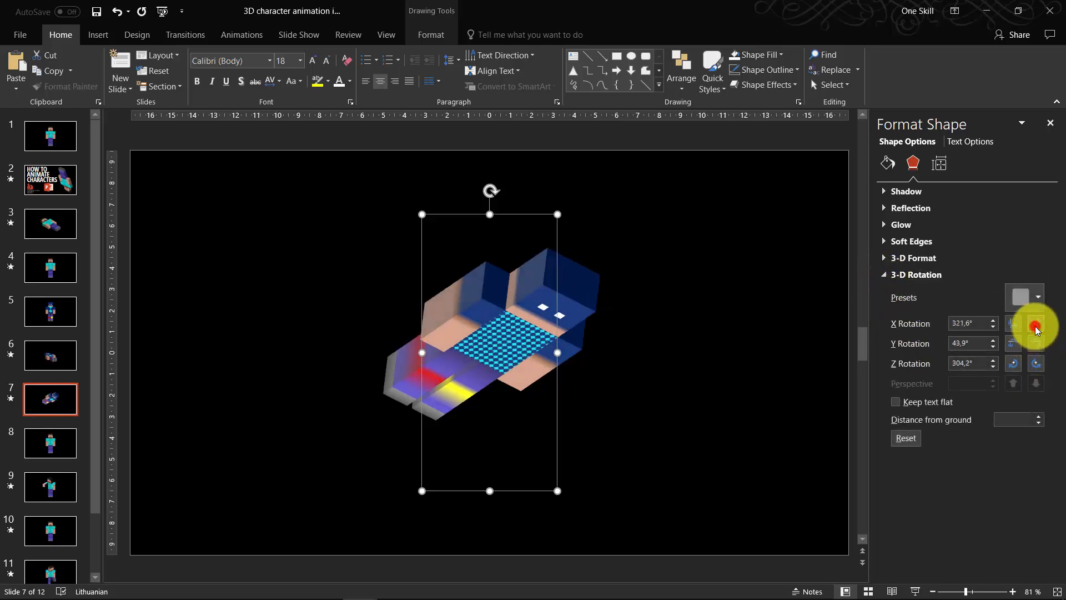
click(1014, 327)
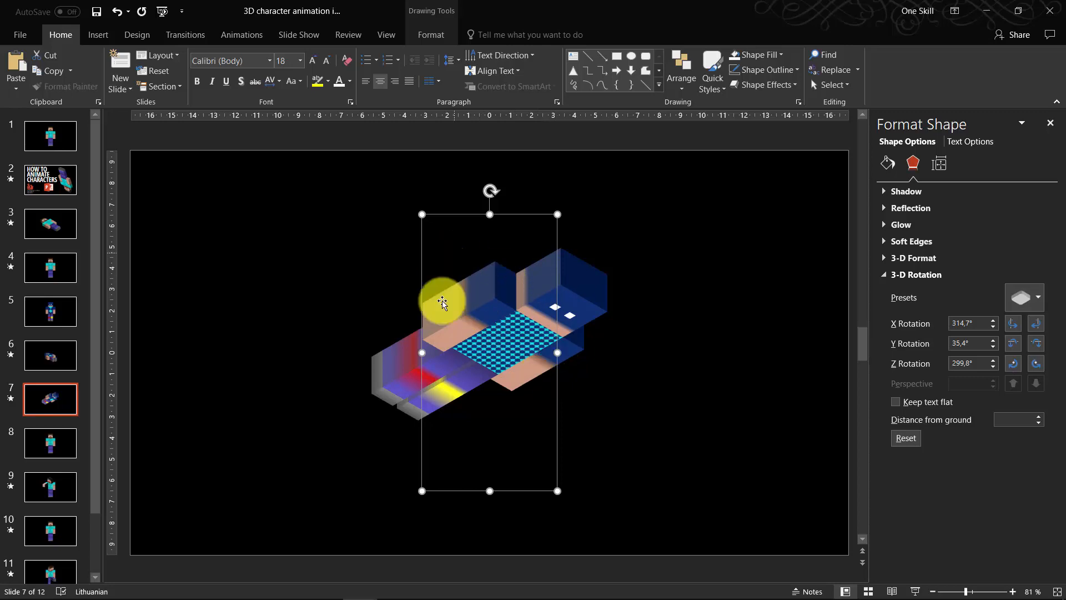
click(1036, 344)
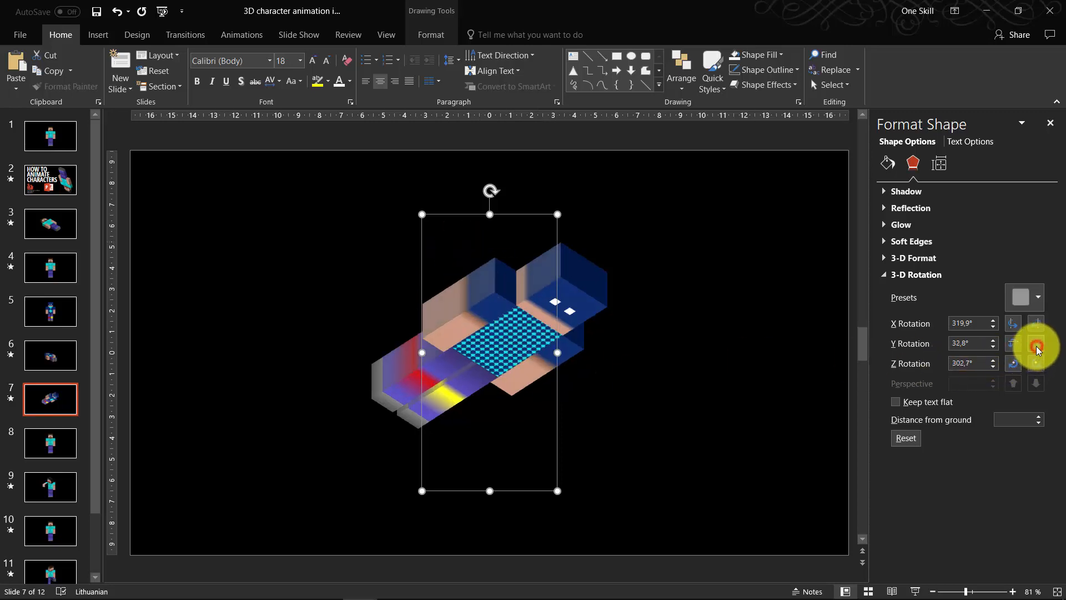
click(1036, 346)
click(1014, 345)
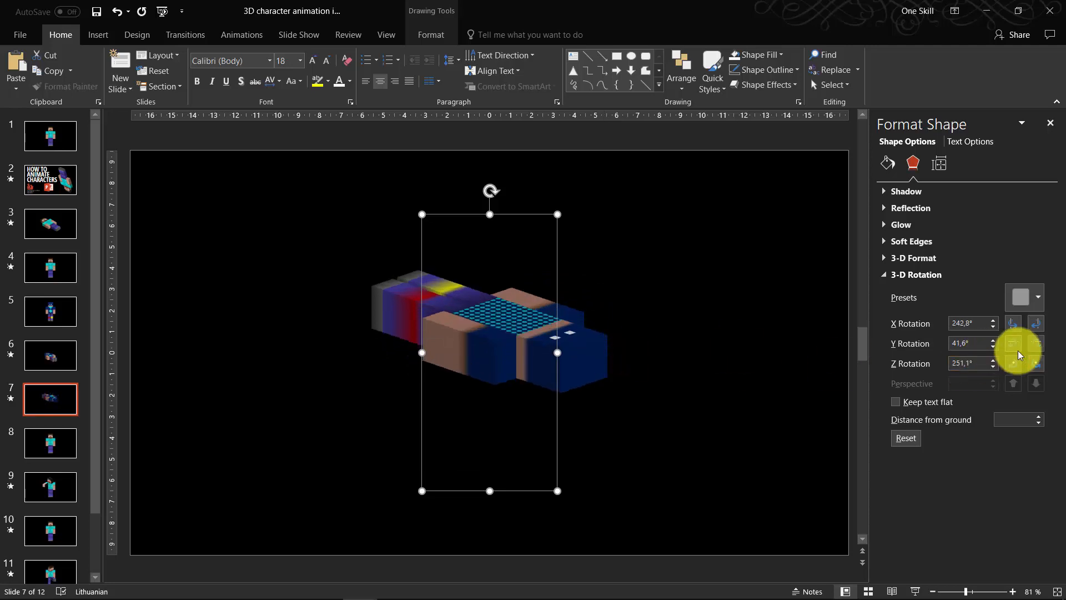
Rotate the grouped character about the Y axis to 329.3° X, 27° Y and 307.5° Z rotation.
click(1014, 346)
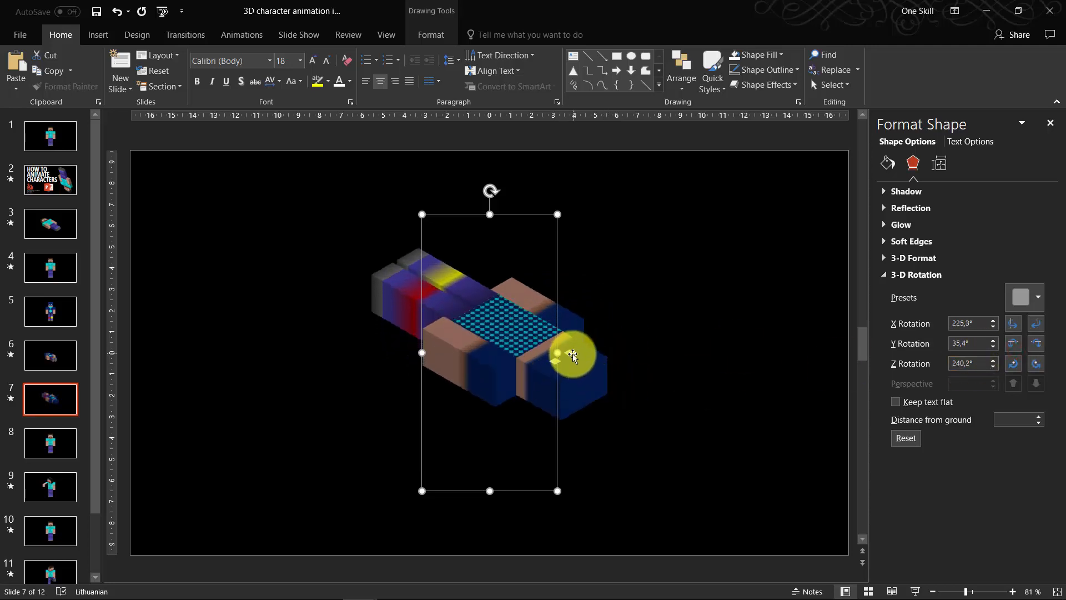
click(1038, 344)
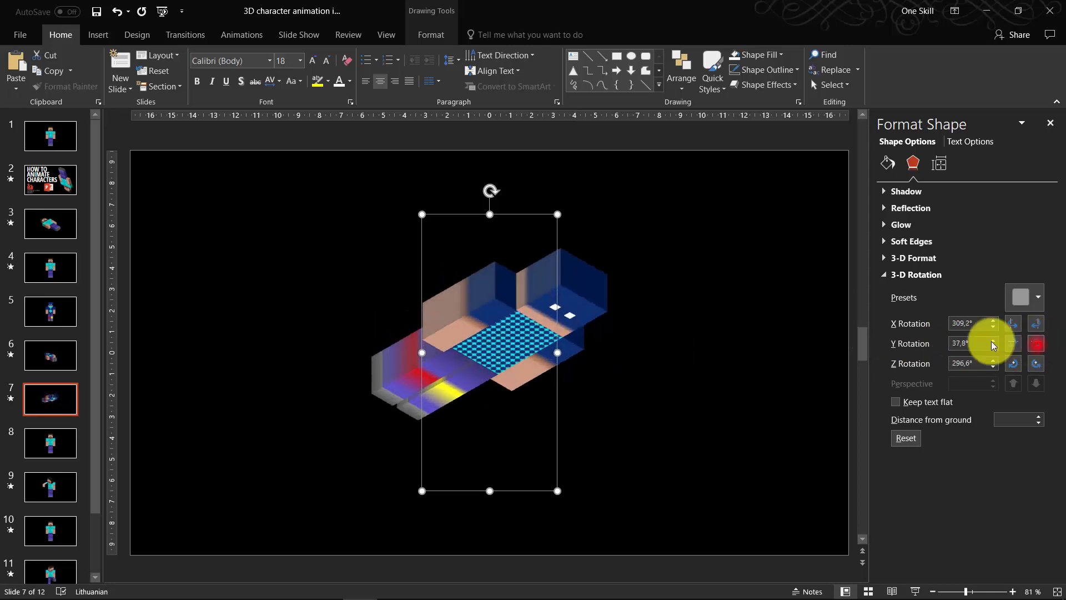
click(1013, 345)
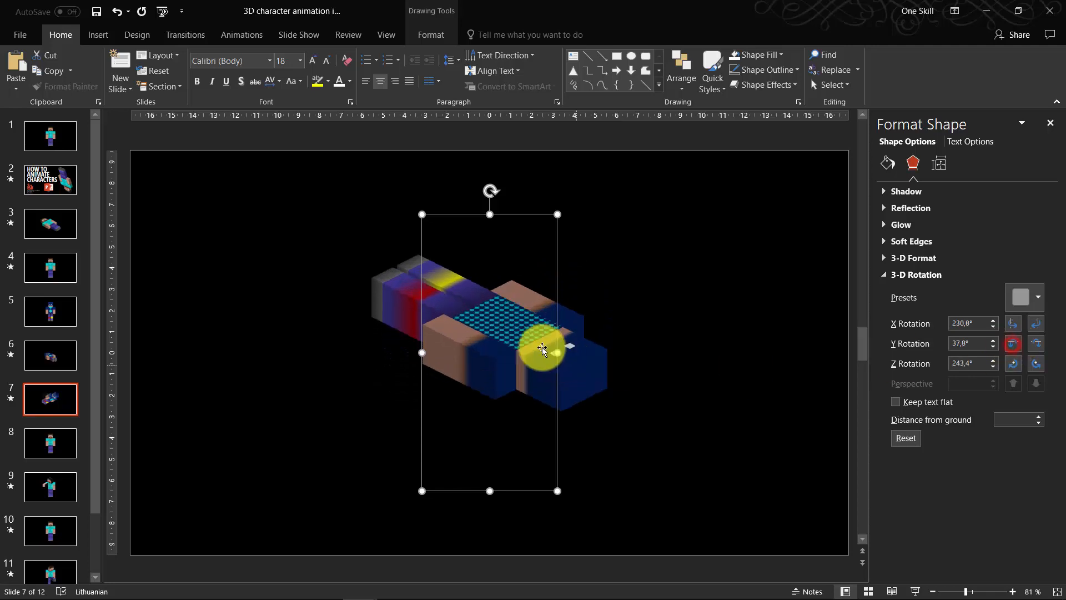
click(1038, 345)
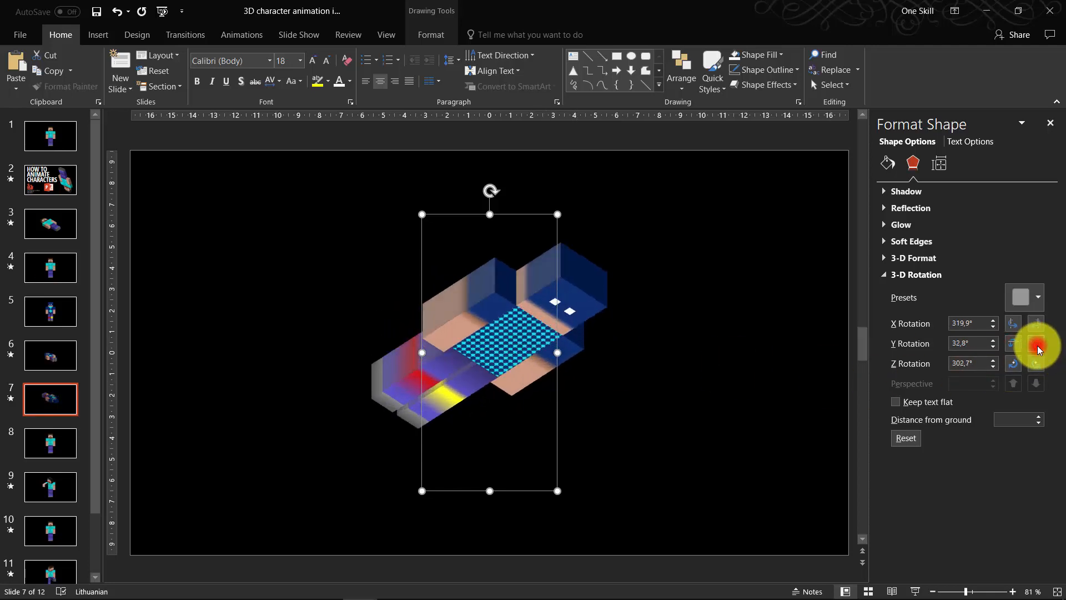
Set the 3-D depth of the character's white eye shapes to 0 pt.
click(570, 303)
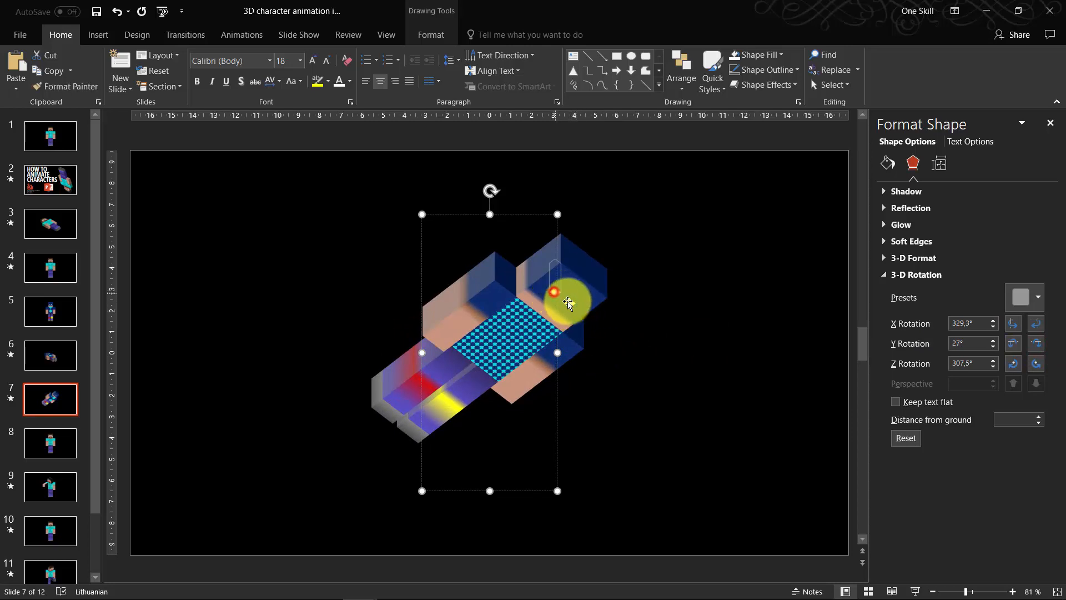
click(571, 304)
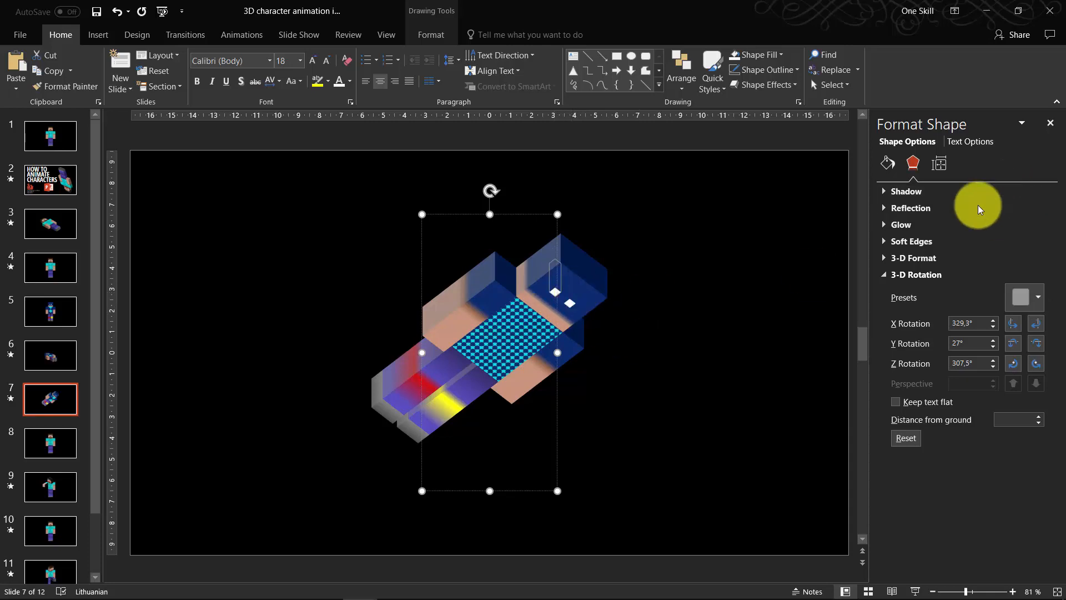
click(883, 259)
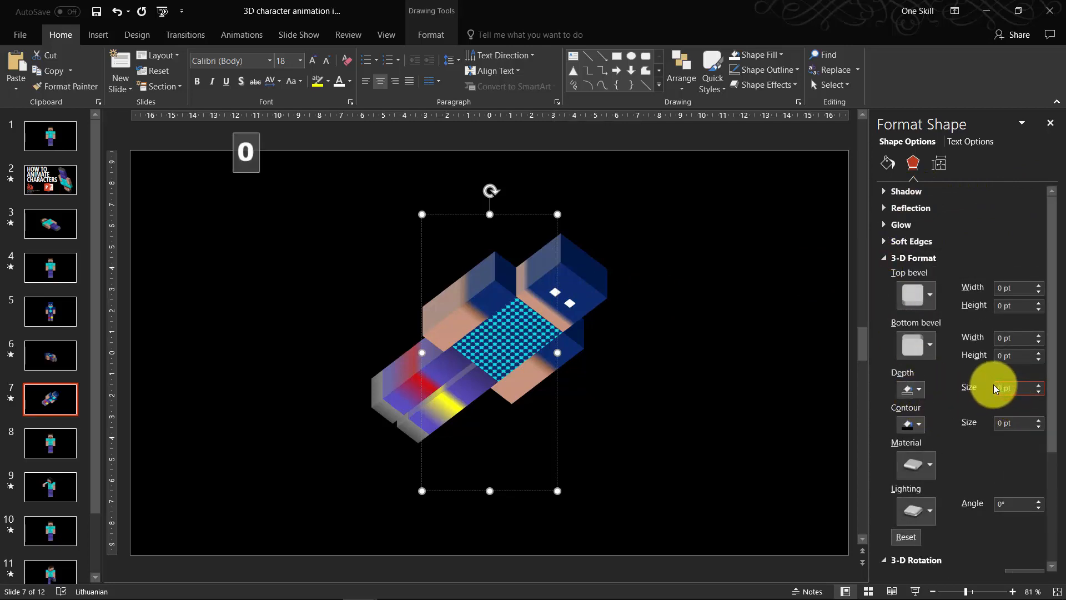
click(570, 305)
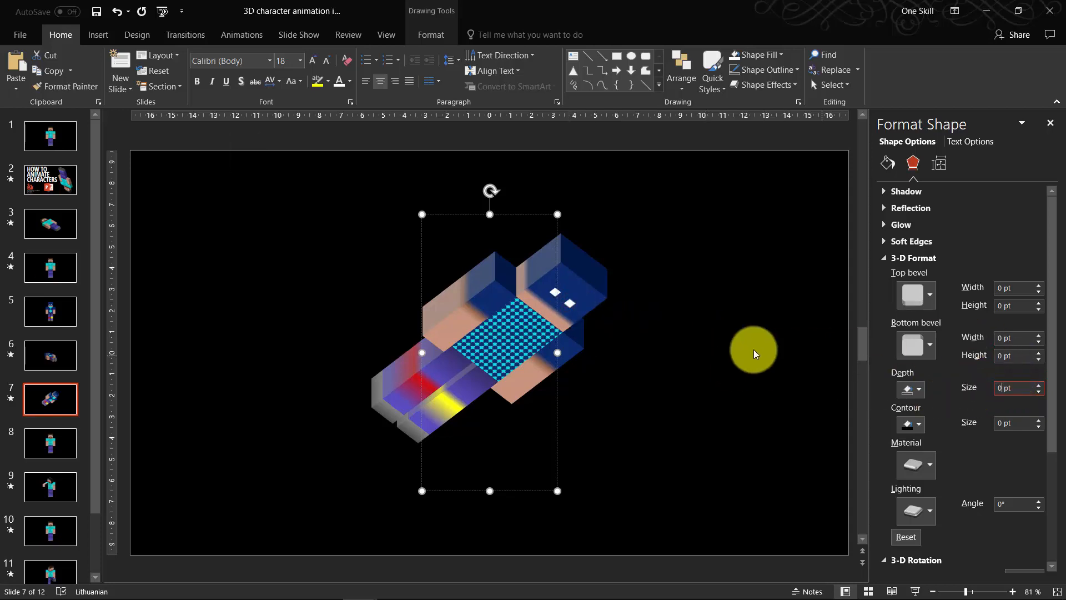
click(755, 347)
Rotate the grouped character back and forth about the Y axis to check its eyes from both sides, ending with the face visible.
click(561, 309)
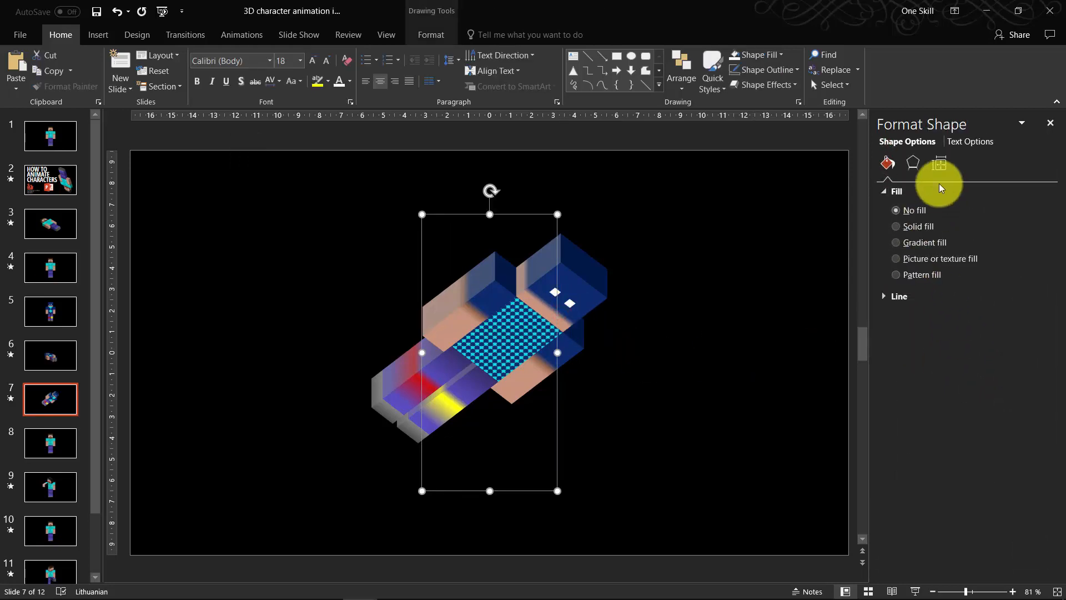
click(942, 165)
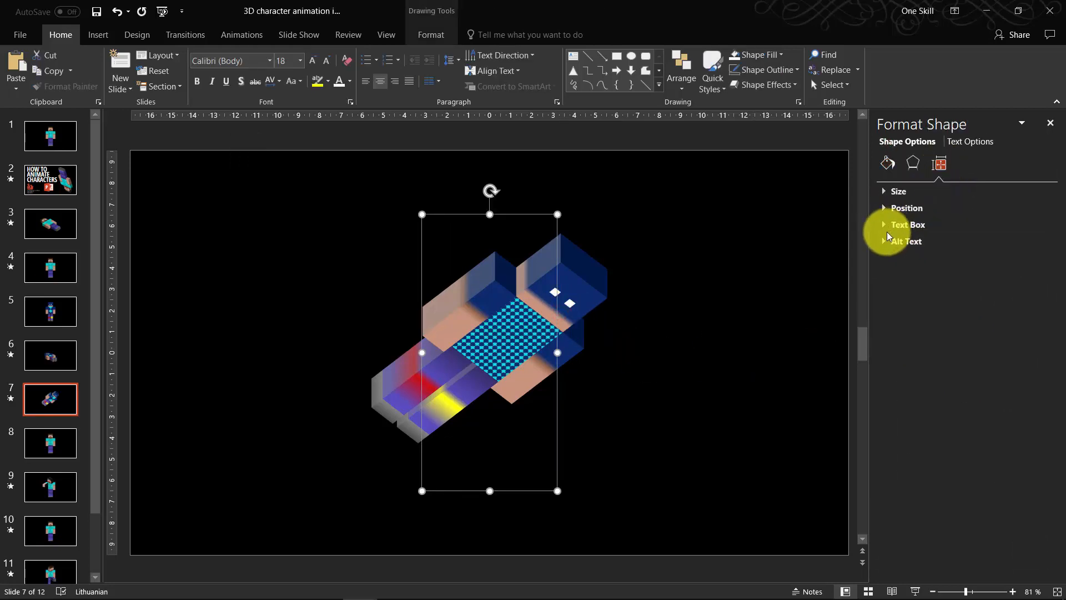
click(912, 166)
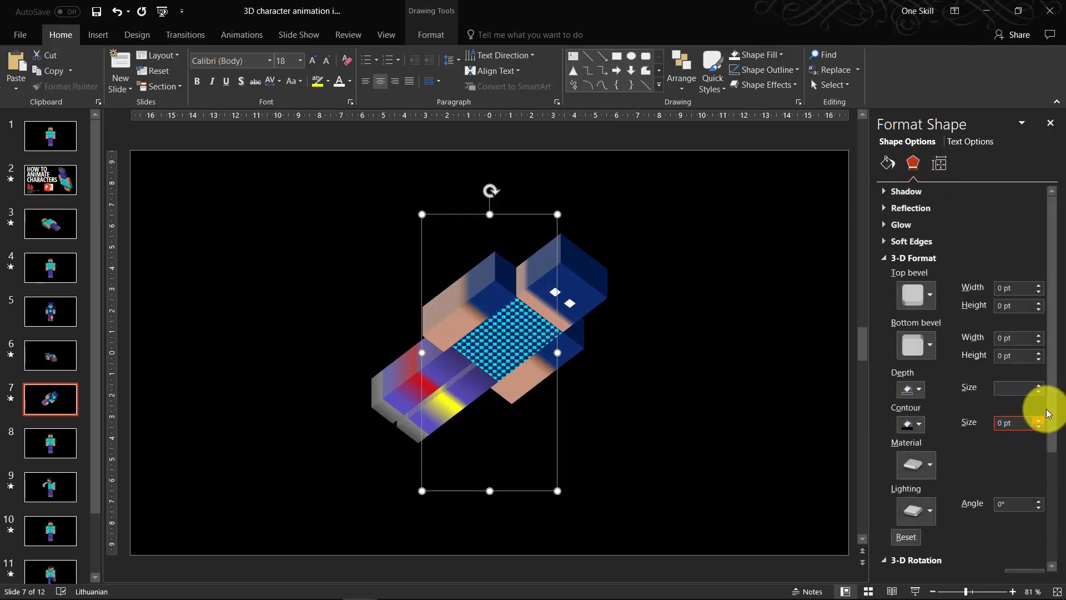
drag(1053, 409, 1047, 497)
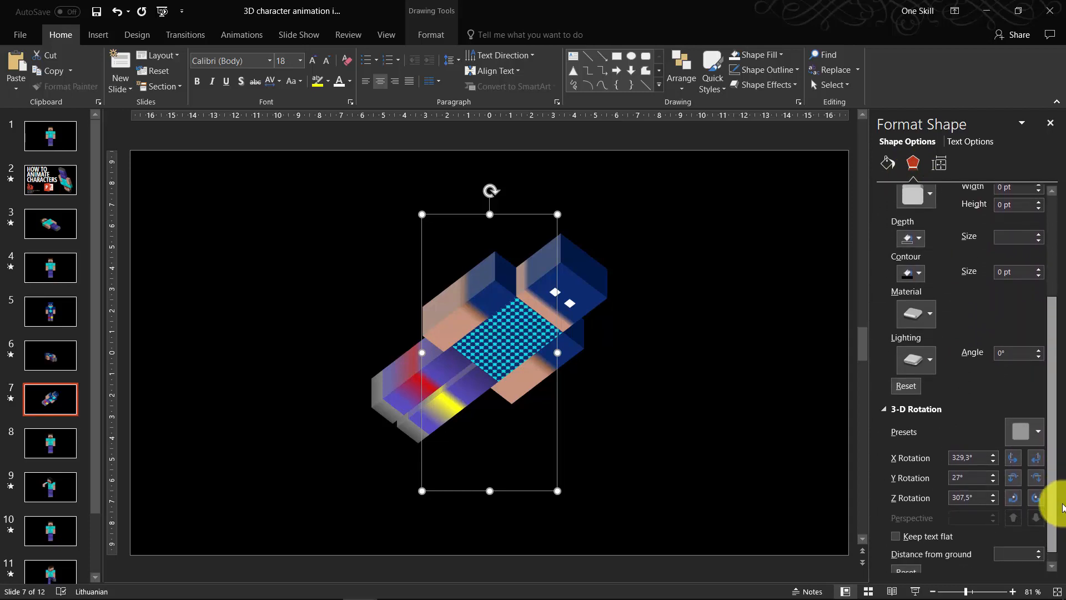
click(1038, 480)
click(1019, 480)
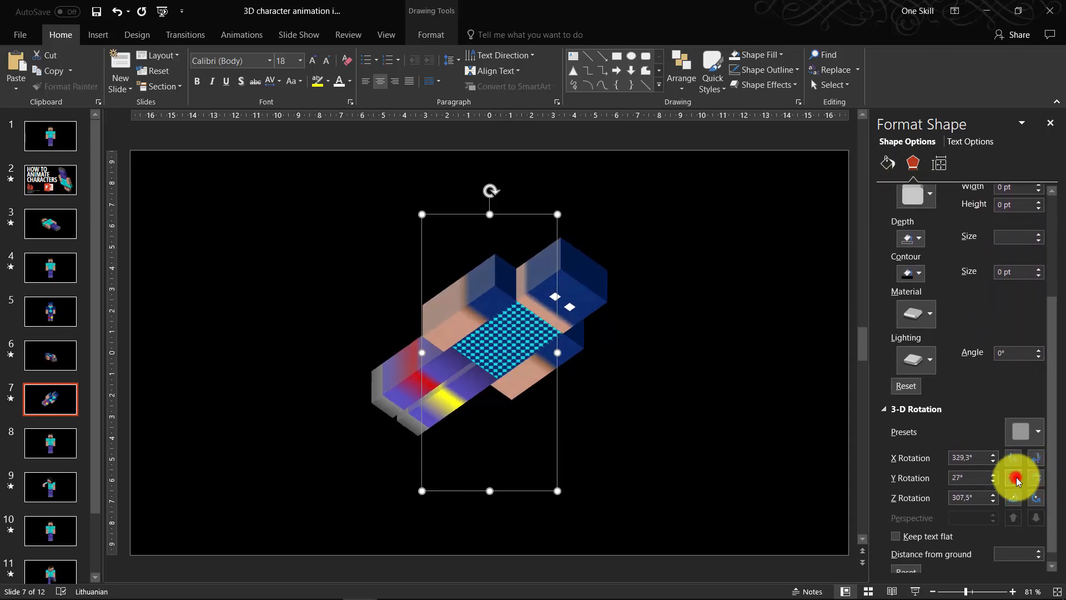
triple_click(1017, 480)
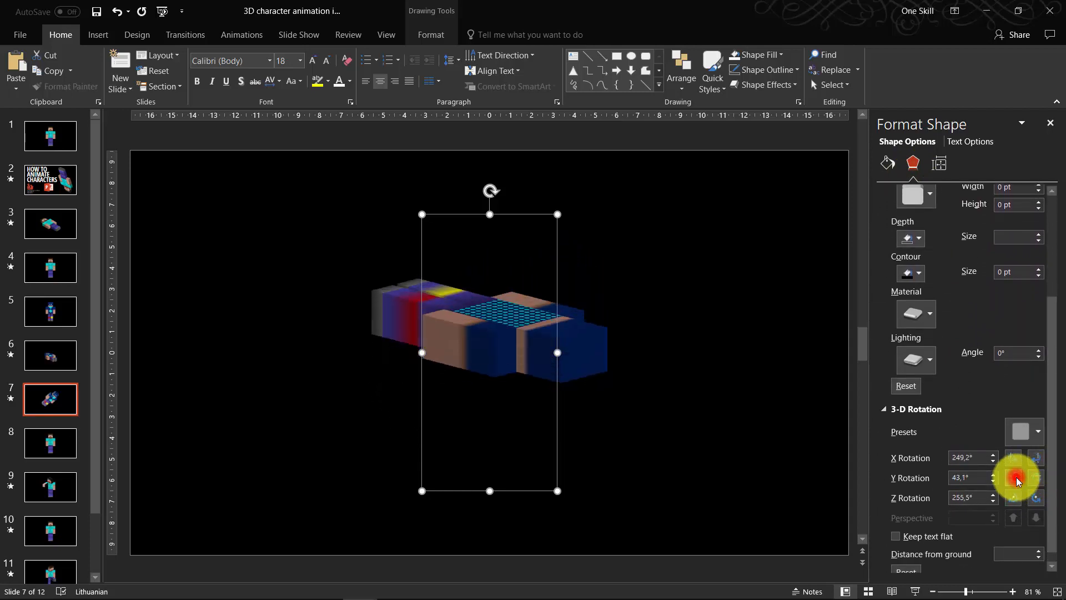
triple_click(1018, 480)
triple_click(1017, 481)
click(1018, 480)
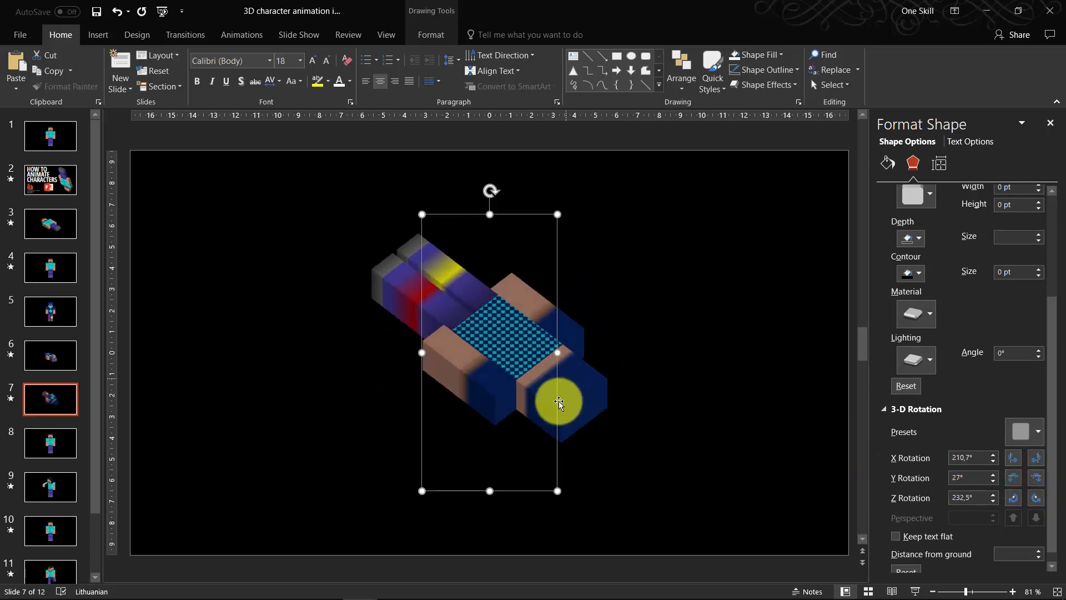
click(1037, 482)
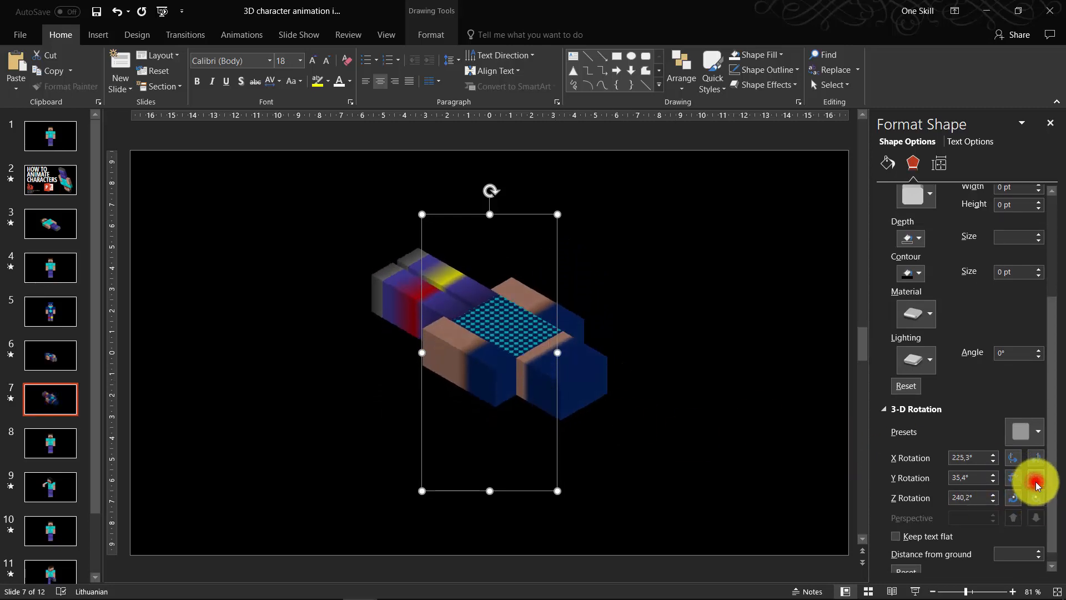
click(1036, 482)
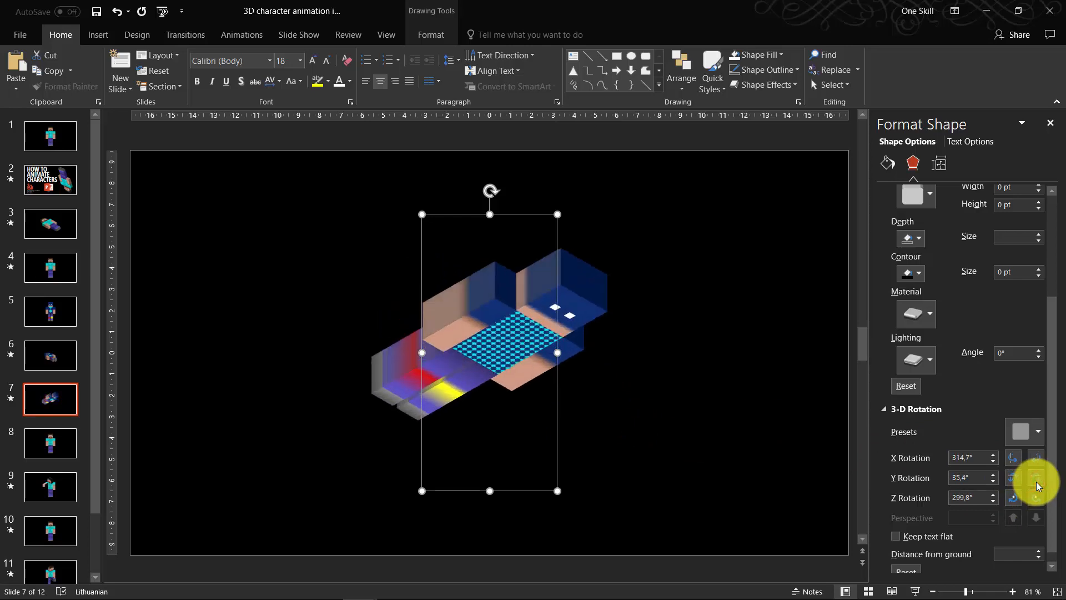
click(1036, 483)
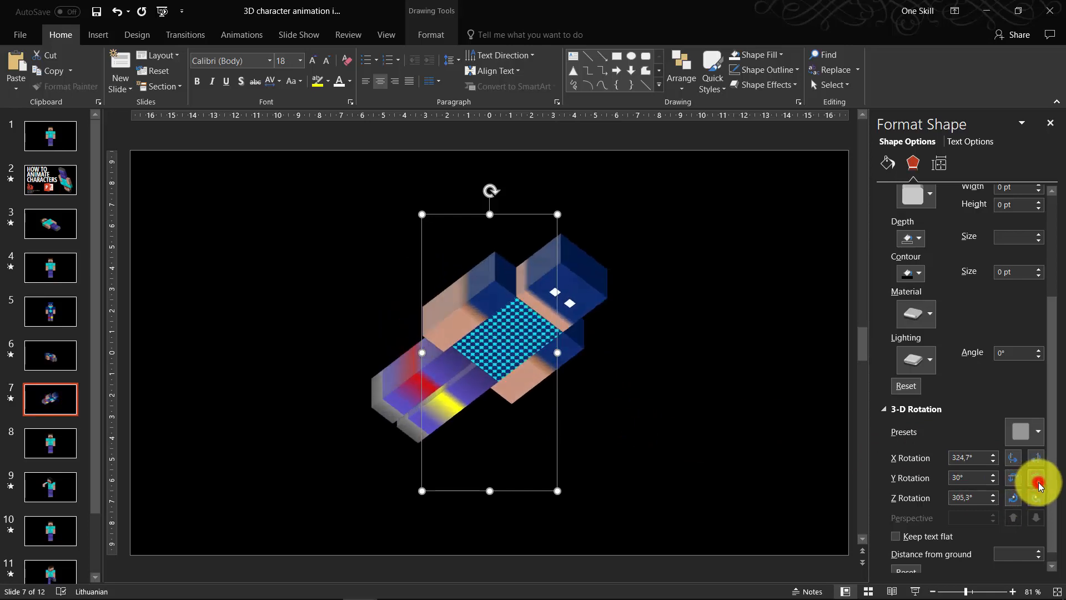
click(1053, 126)
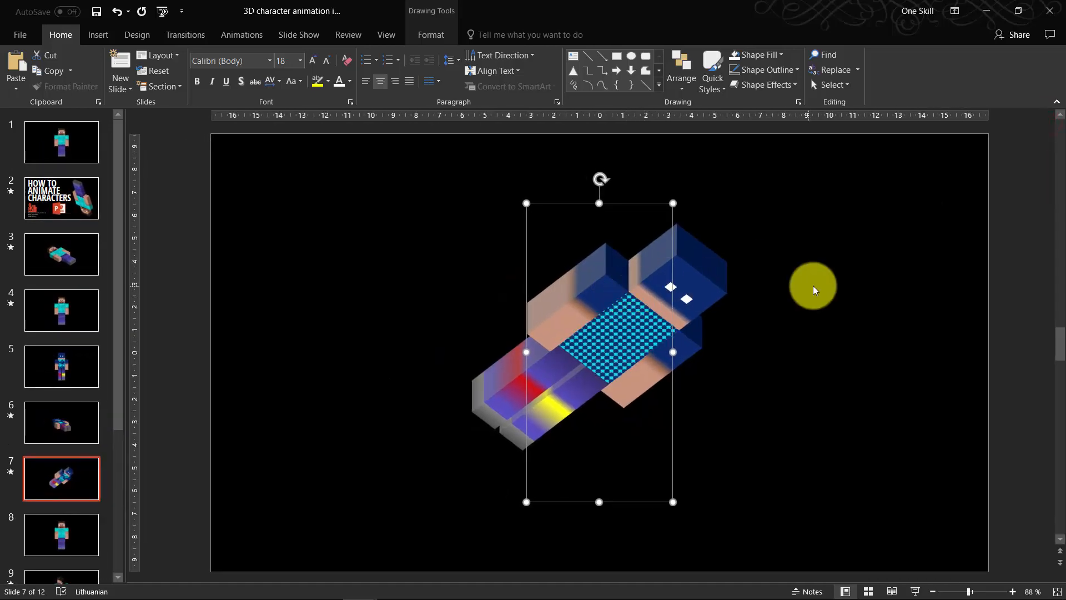
click(814, 285)
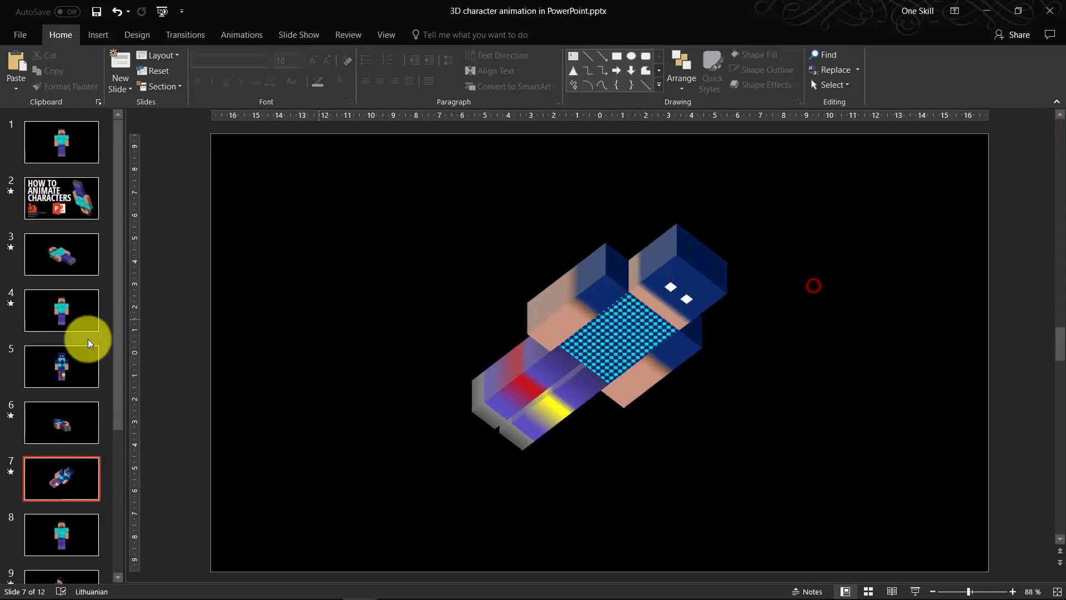
Compare the rotated character poses on slides 6 and 7 with the textured character on slides 8 and 9.
click(77, 423)
click(79, 468)
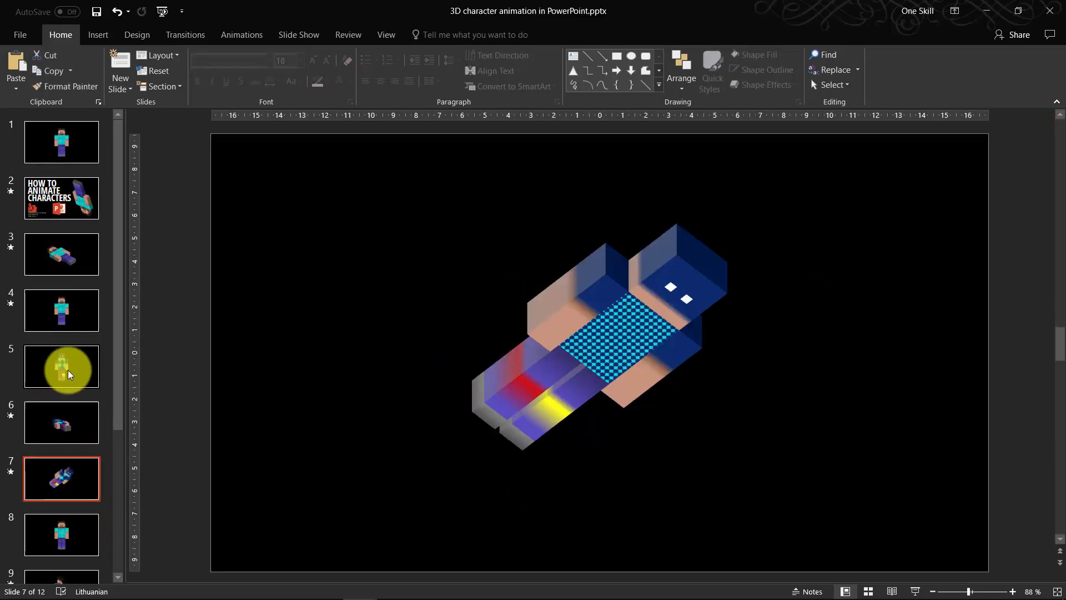
scroll(69, 459, down, 2)
click(69, 398)
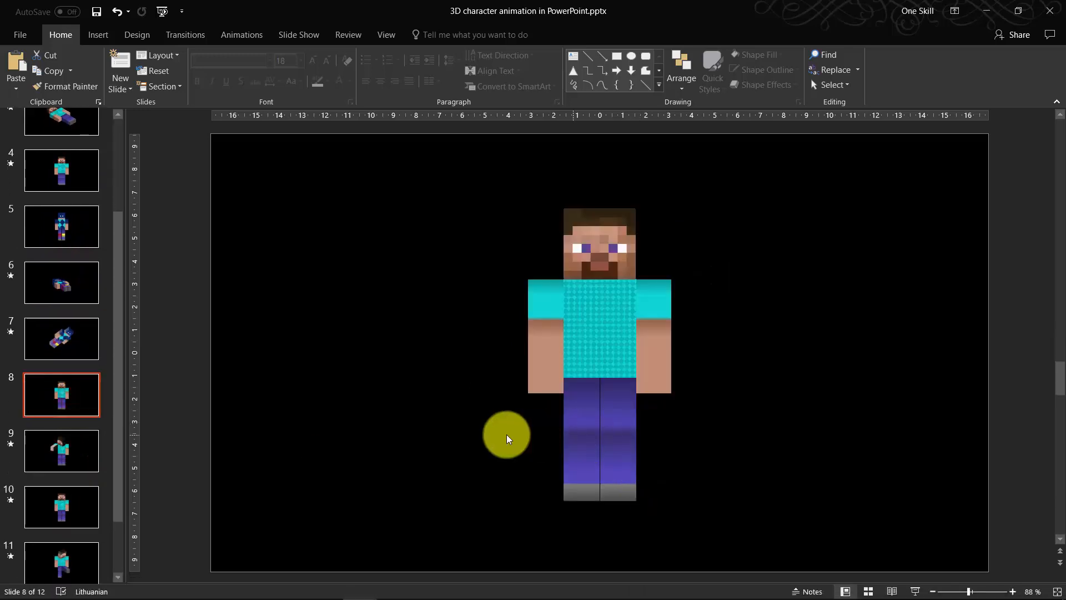
click(68, 453)
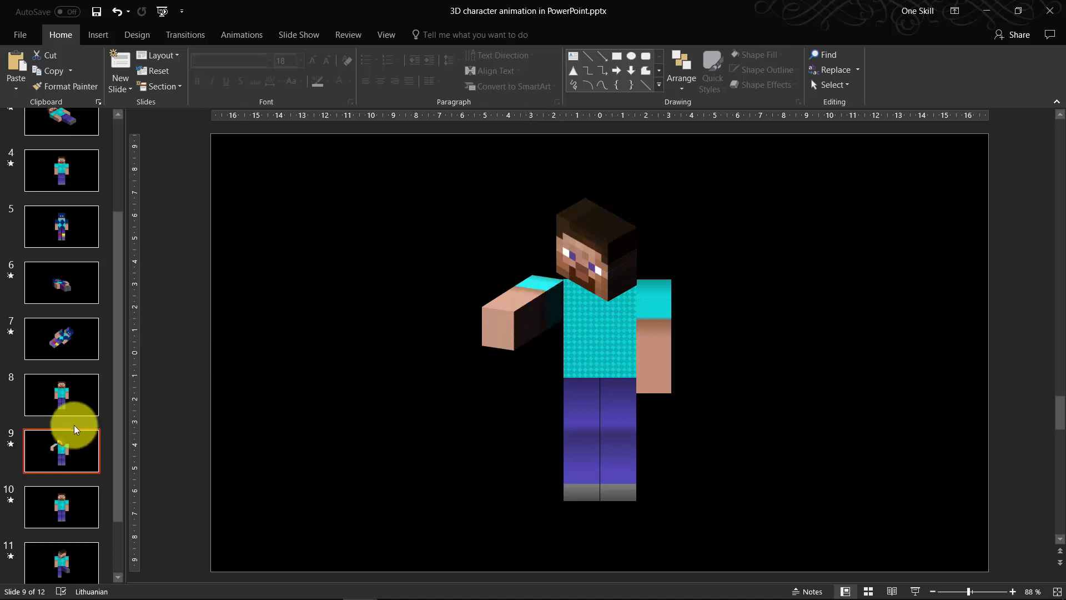
click(75, 284)
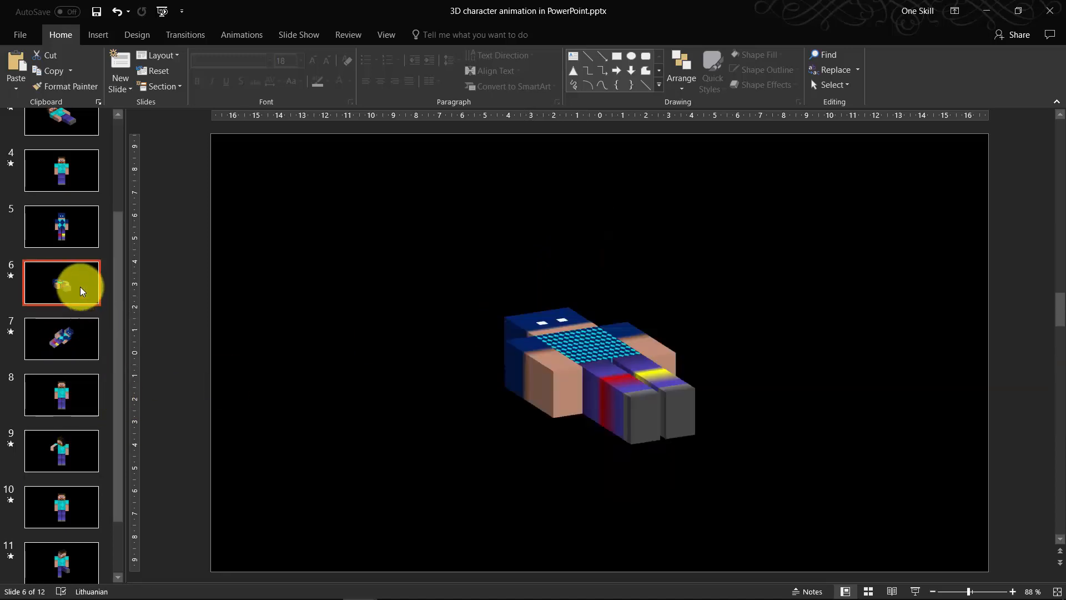
click(75, 395)
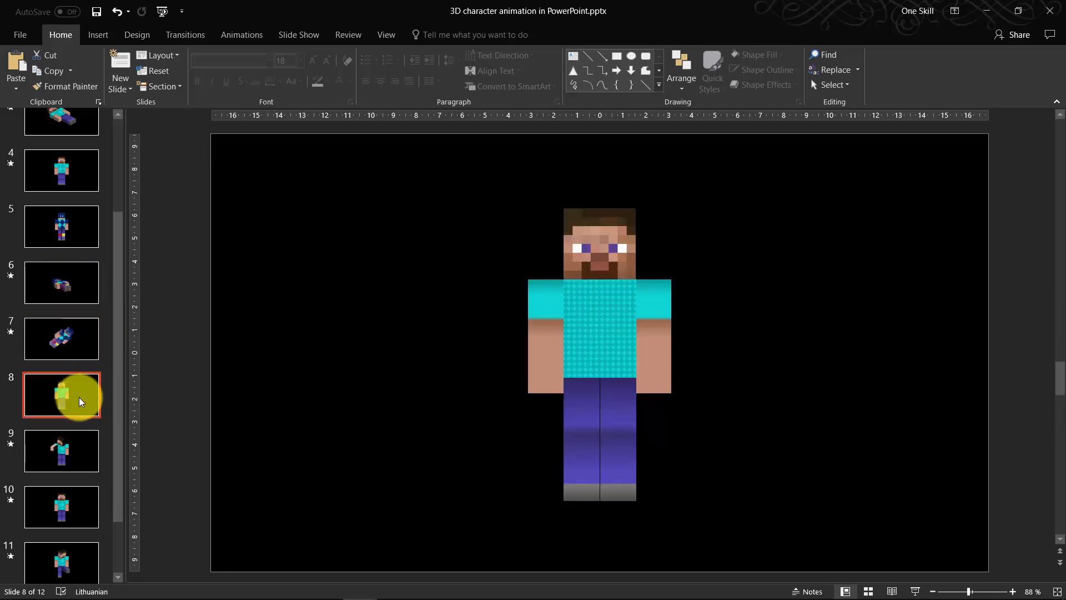
click(70, 342)
Duplicate slide 5 with the front-facing blue-headed character and move the copy directly after slide 7.
click(59, 236)
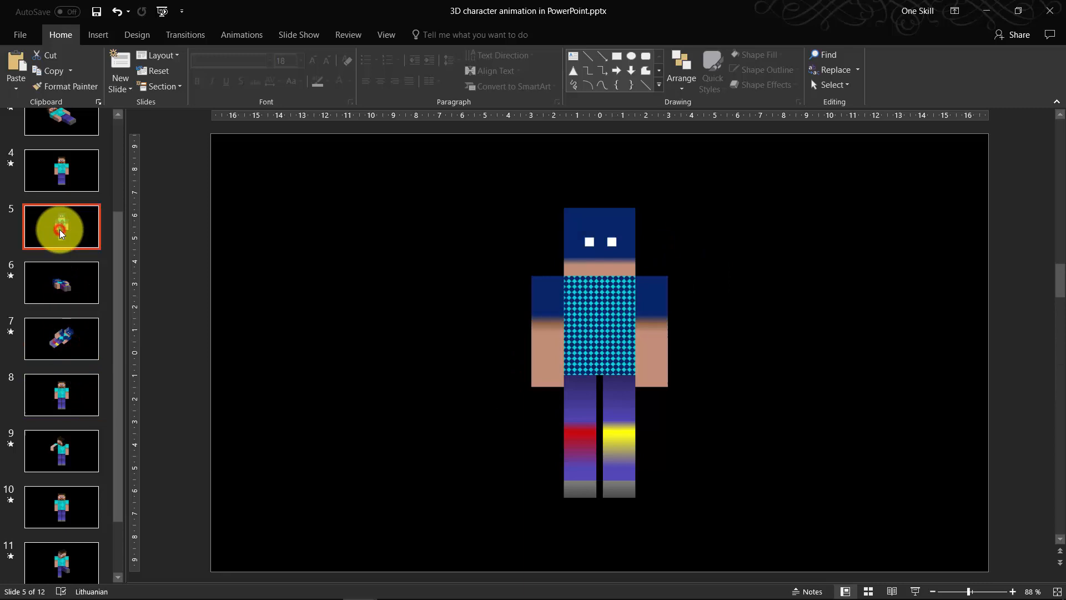
click(567, 279)
key(ctrl+c)
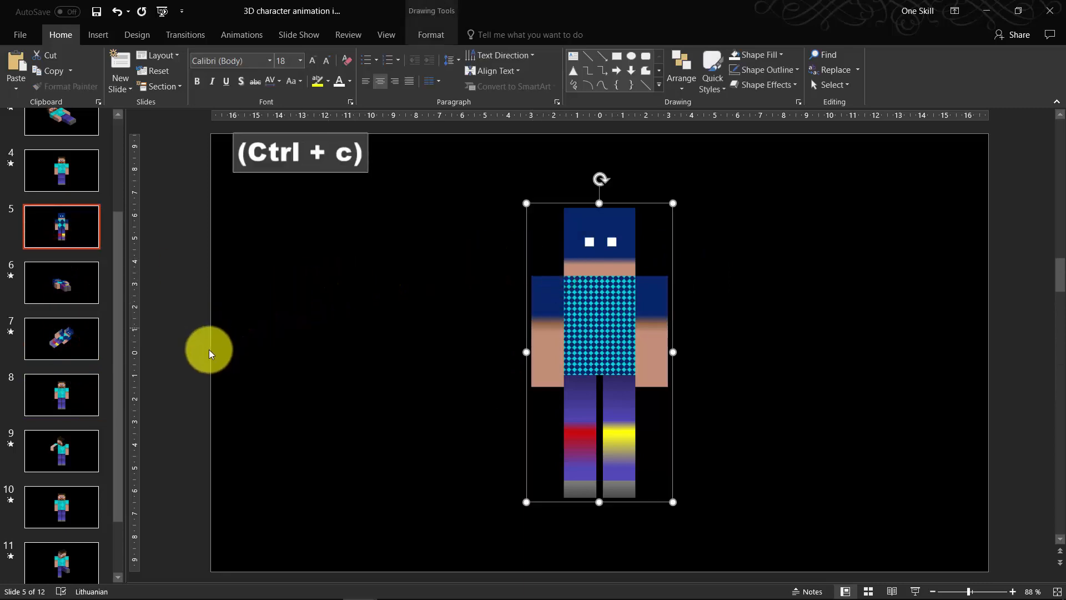
click(67, 229)
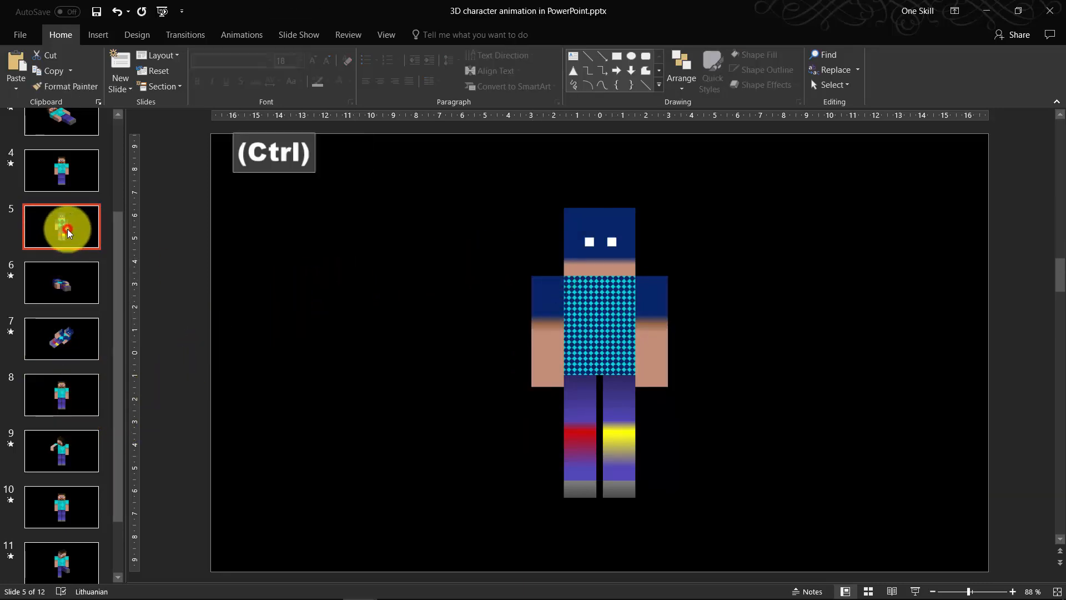
key(ctrl+d)
drag(91, 289, 79, 392)
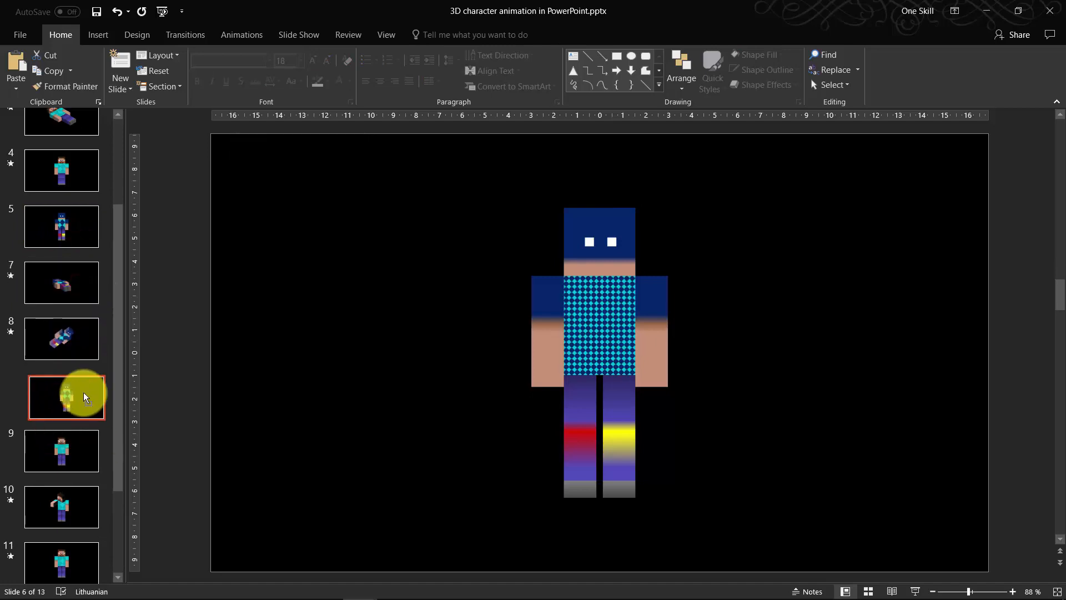
Play the slide show from slide 9 to watch the textured character's arm and head animation, and exit it on slide 10.
click(68, 454)
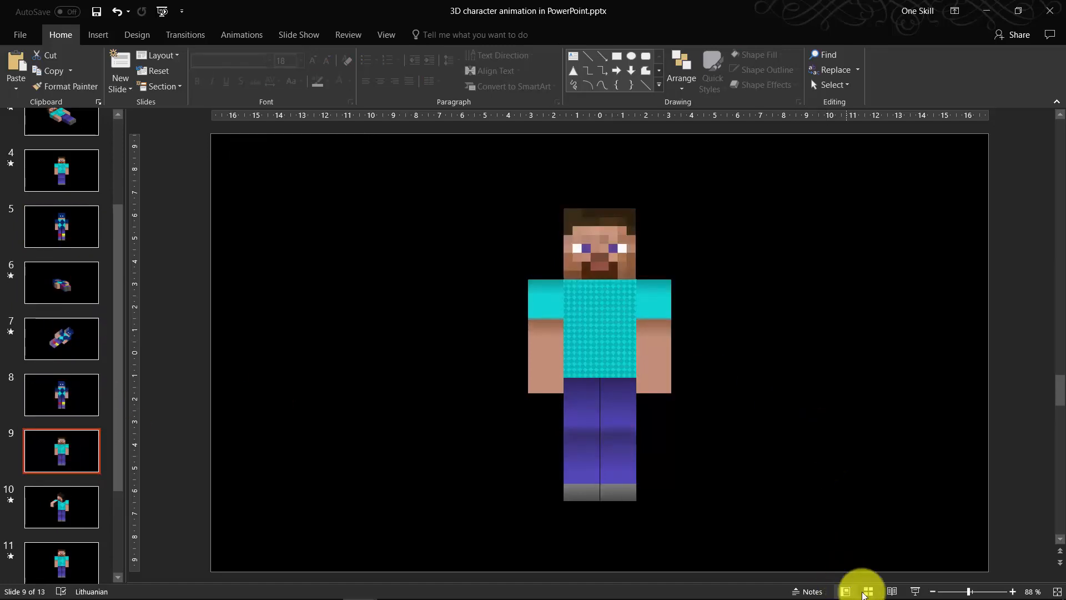
click(916, 583)
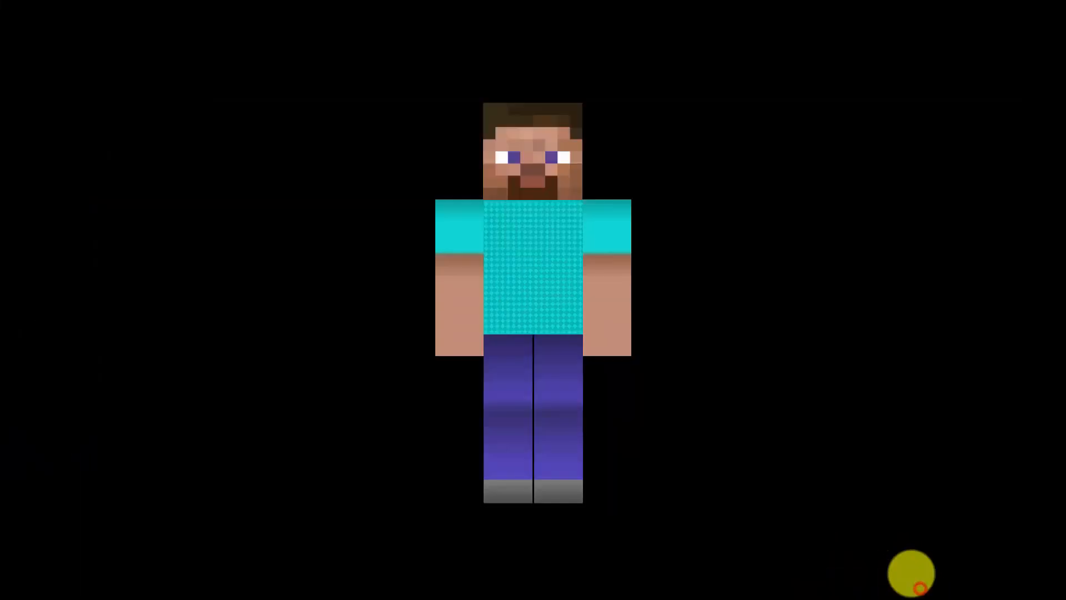
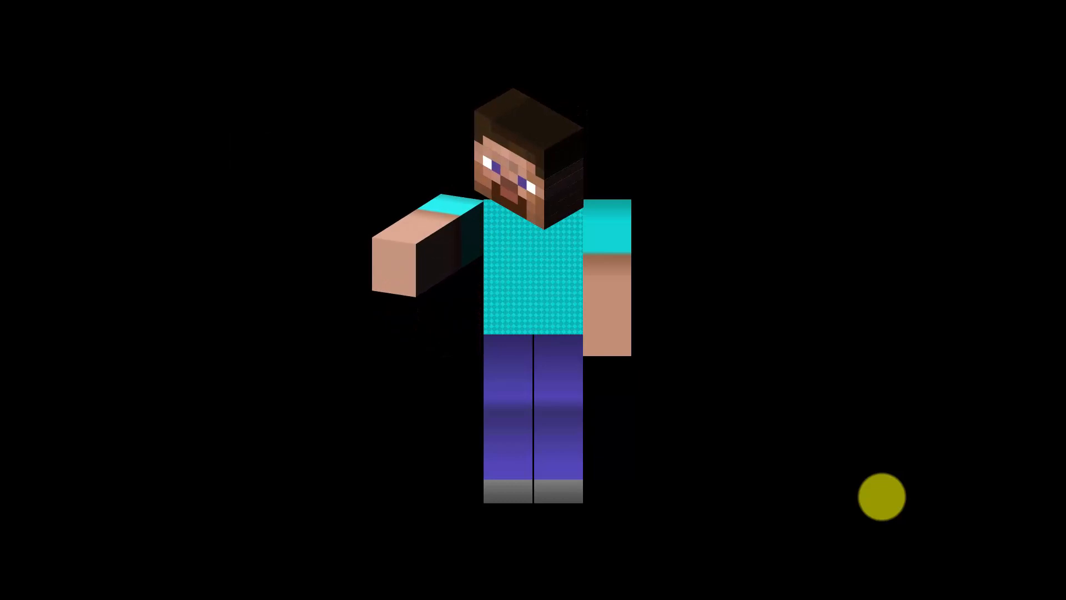
key(Escape)
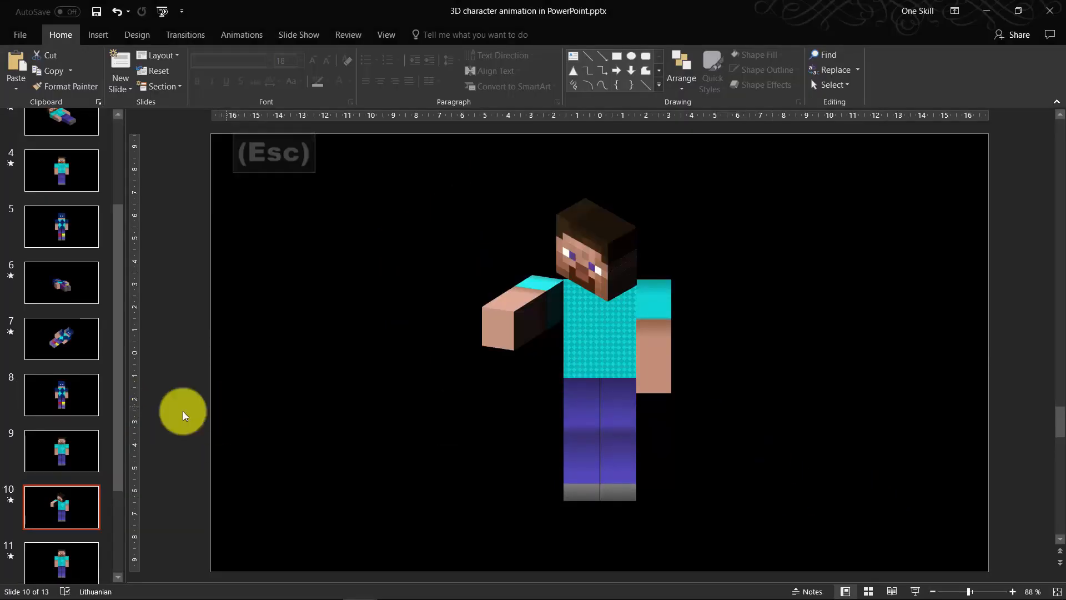
Ungroup the blue-headed character on slide 8 into its separate body parts.
click(88, 389)
click(618, 231)
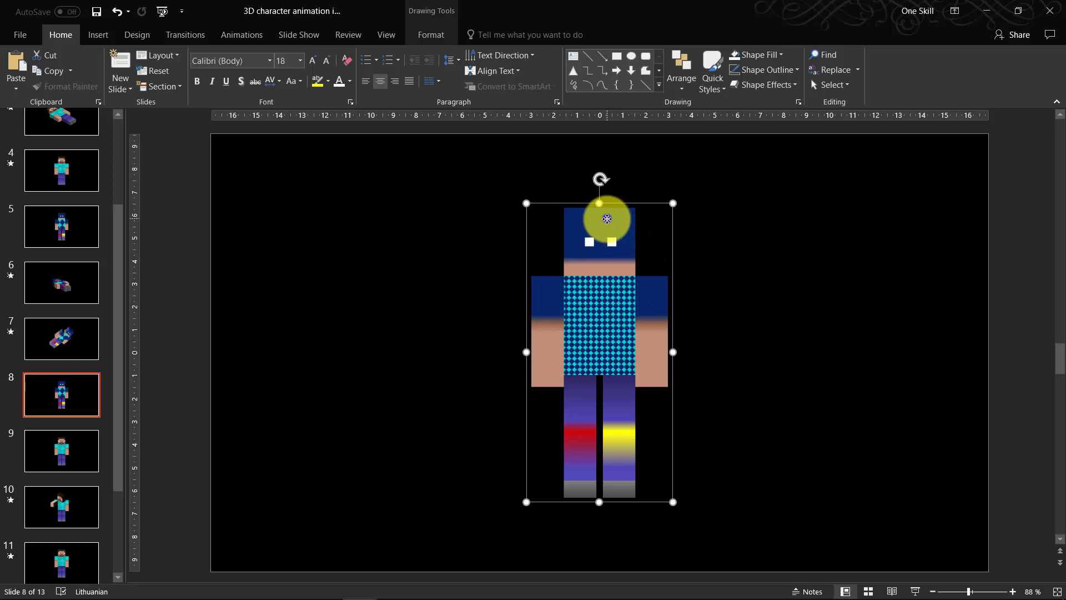
right_click(607, 219)
mouse_move(661, 299)
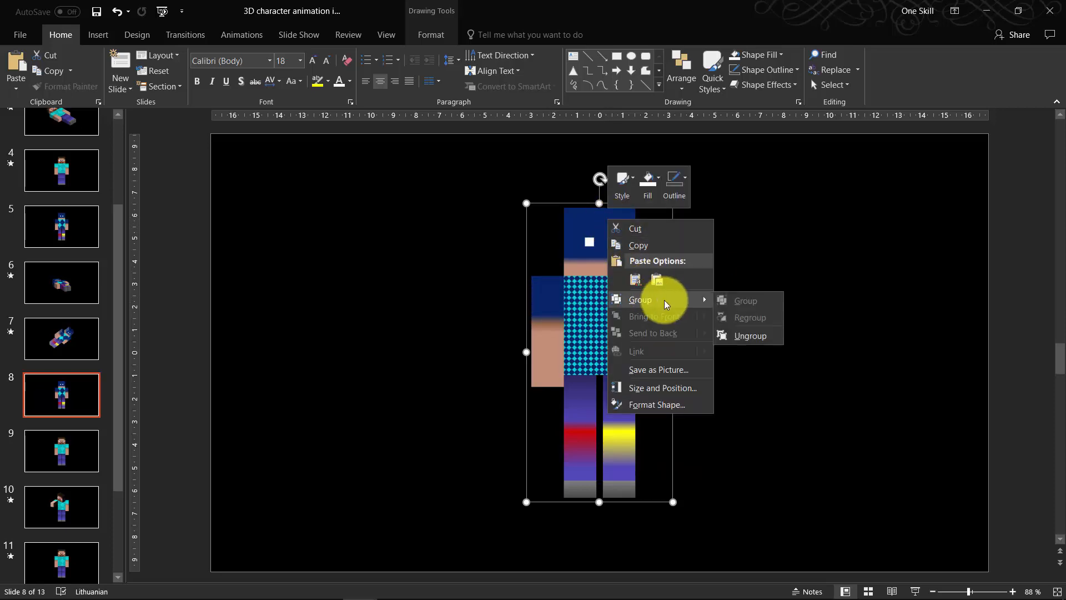
click(750, 336)
click(778, 278)
Select the head, arms, torso and eyes on slide 8 one after another to check that they are separate.
click(626, 219)
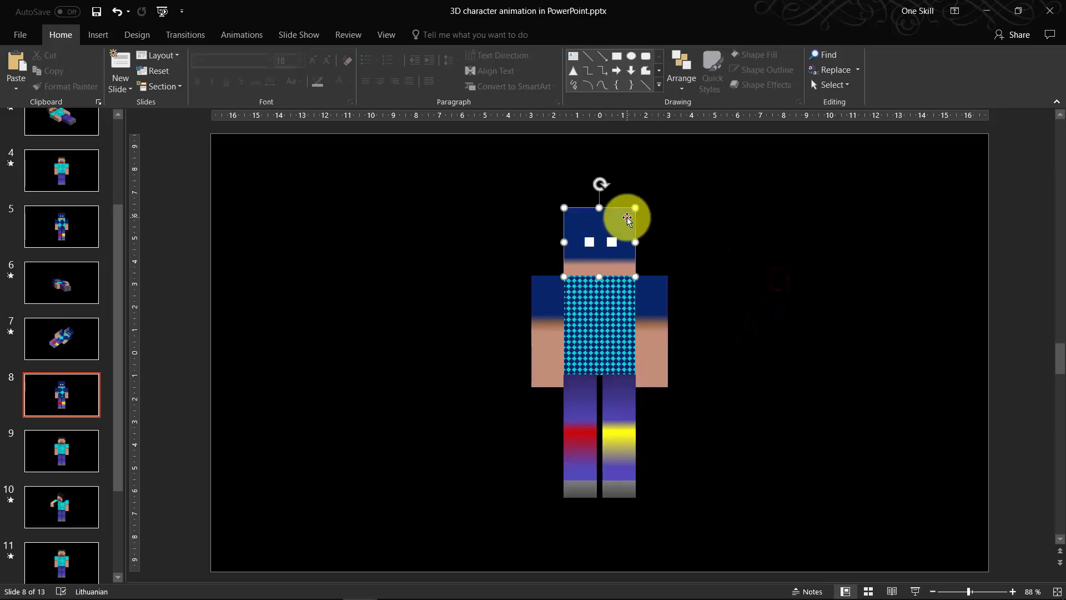
click(537, 227)
click(543, 298)
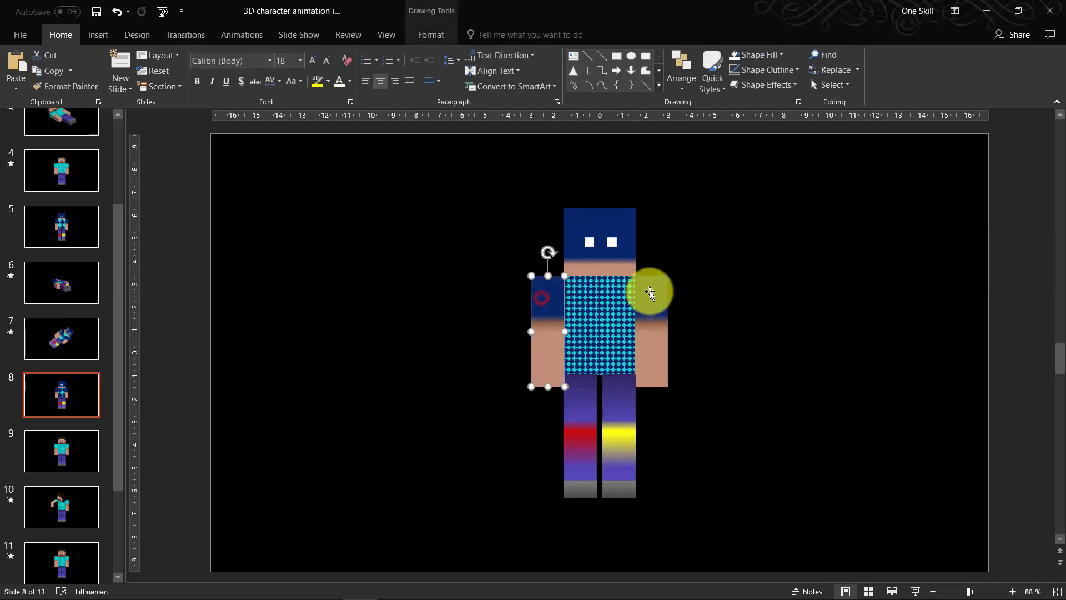
click(649, 291)
click(613, 303)
click(721, 266)
click(592, 243)
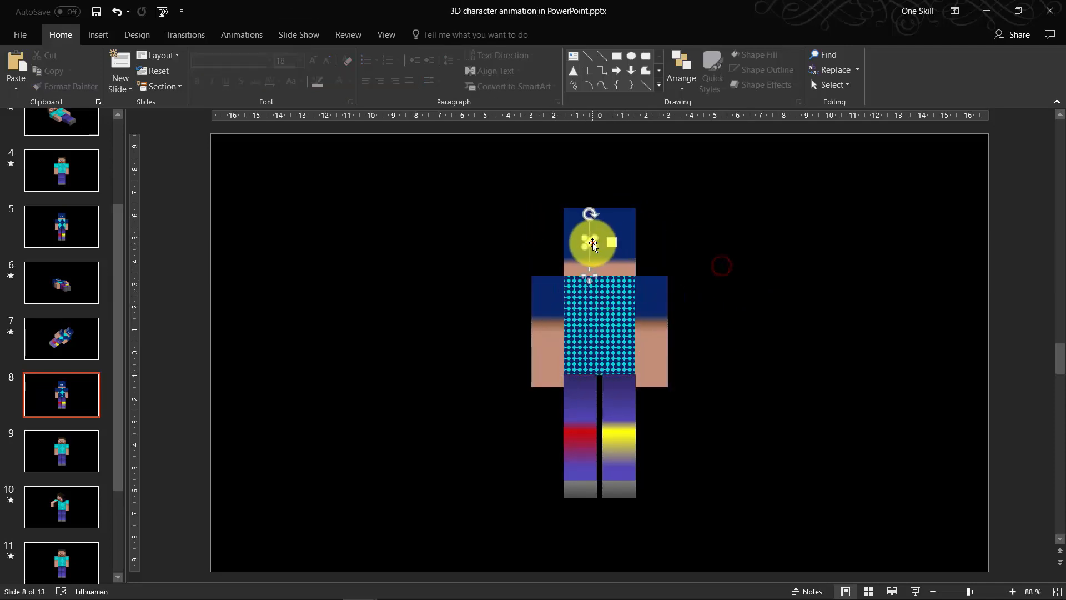
click(612, 240)
Group the character's head together with both white eyes.
click(591, 214)
click(529, 200)
drag(527, 176, 645, 283)
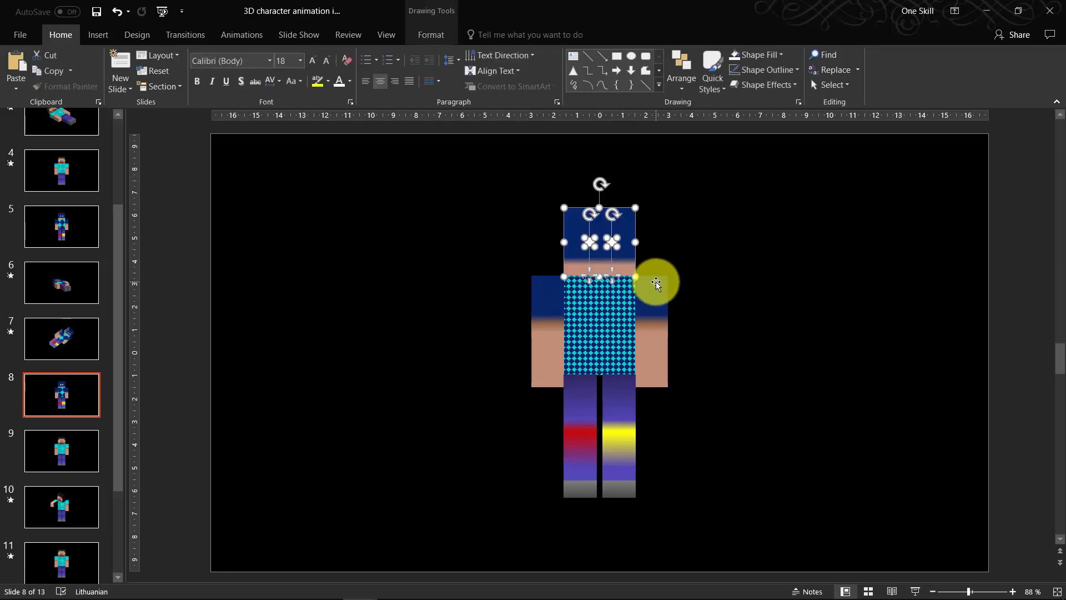
key(ctrl+g)
click(690, 229)
Move the grouped head away from the body as a test and undo the move.
drag(607, 214, 627, 193)
key(ctrl+z)
click(708, 191)
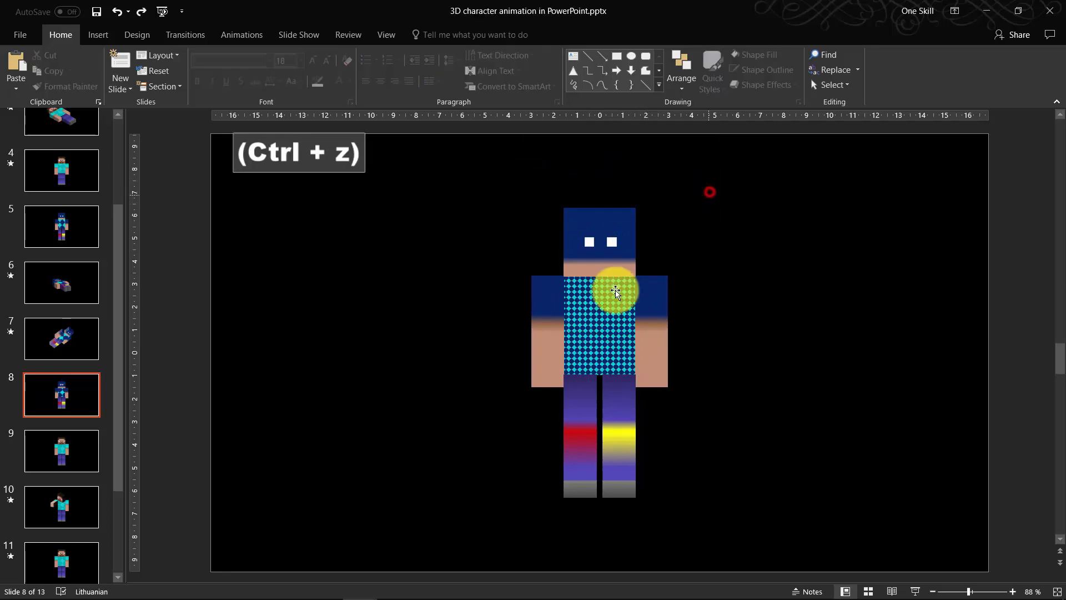
Compare slide 8 with the textured character on slide 9 and duplicate slide 8 directly after it.
click(75, 447)
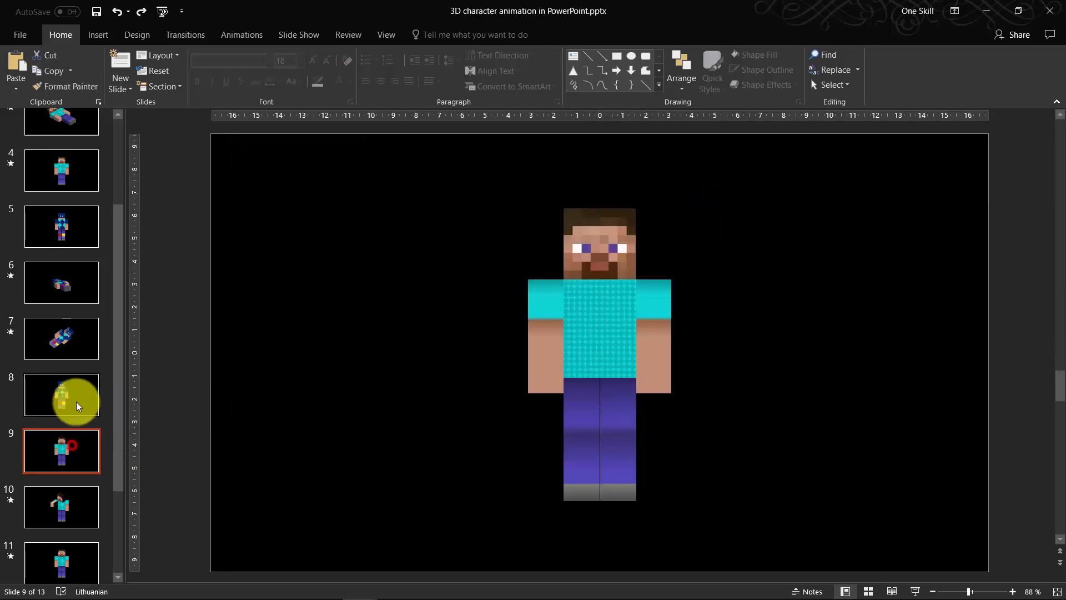
click(78, 405)
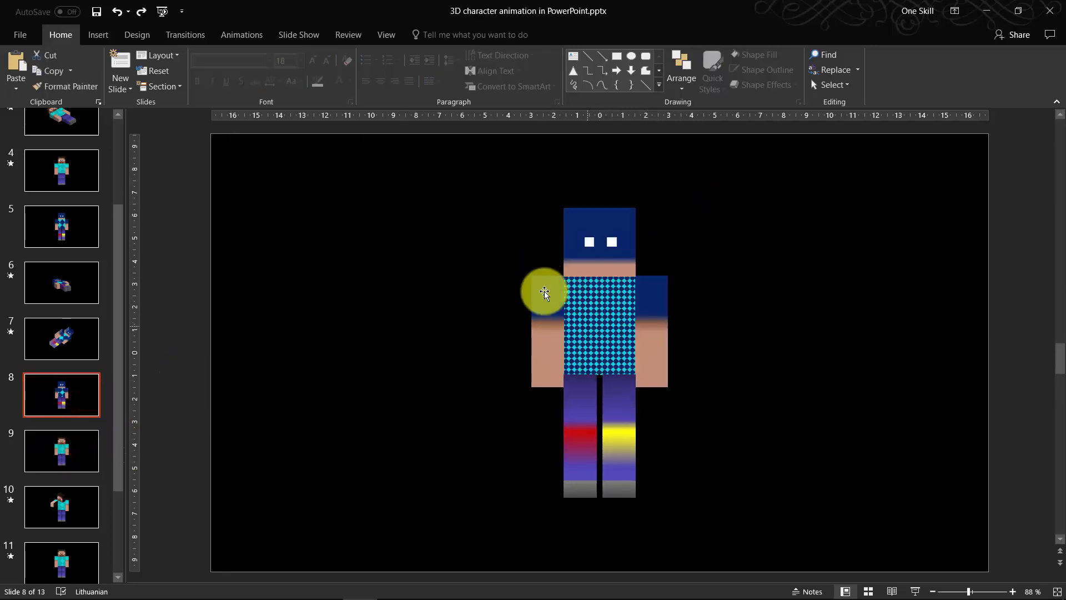
click(572, 309)
click(497, 298)
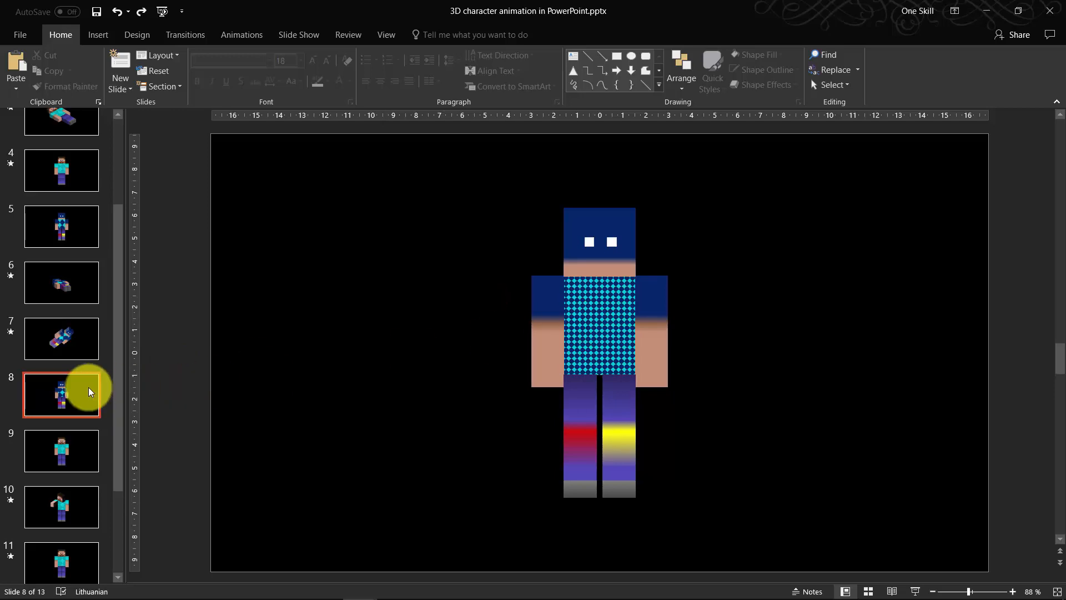
key(ctrl)
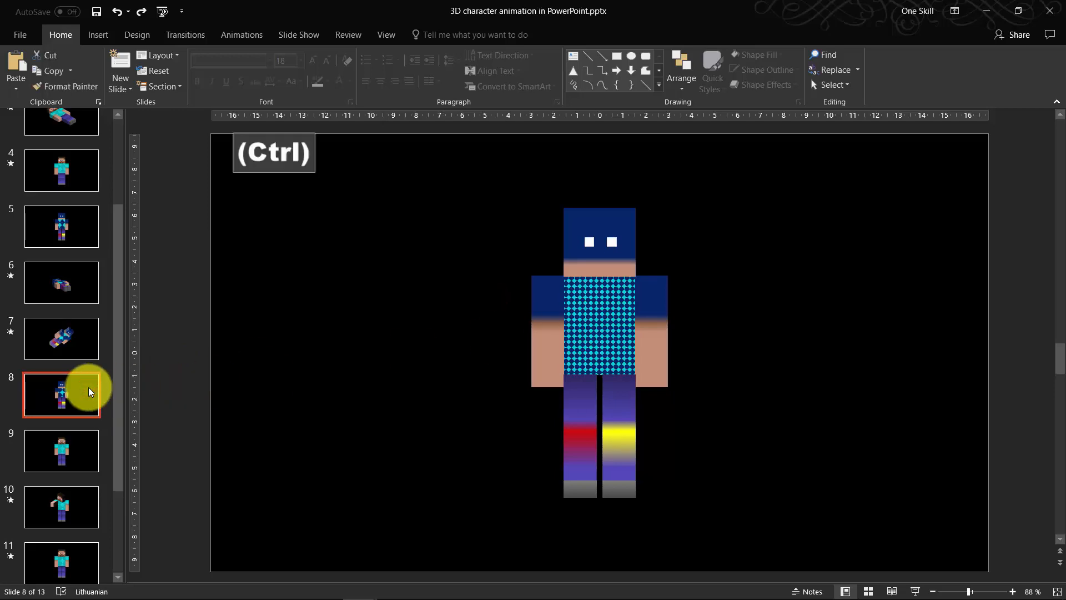
key(ctrl+d)
Preview the 3-D rotation presets on the viewer's-left arm on slide 9 without applying one.
click(547, 303)
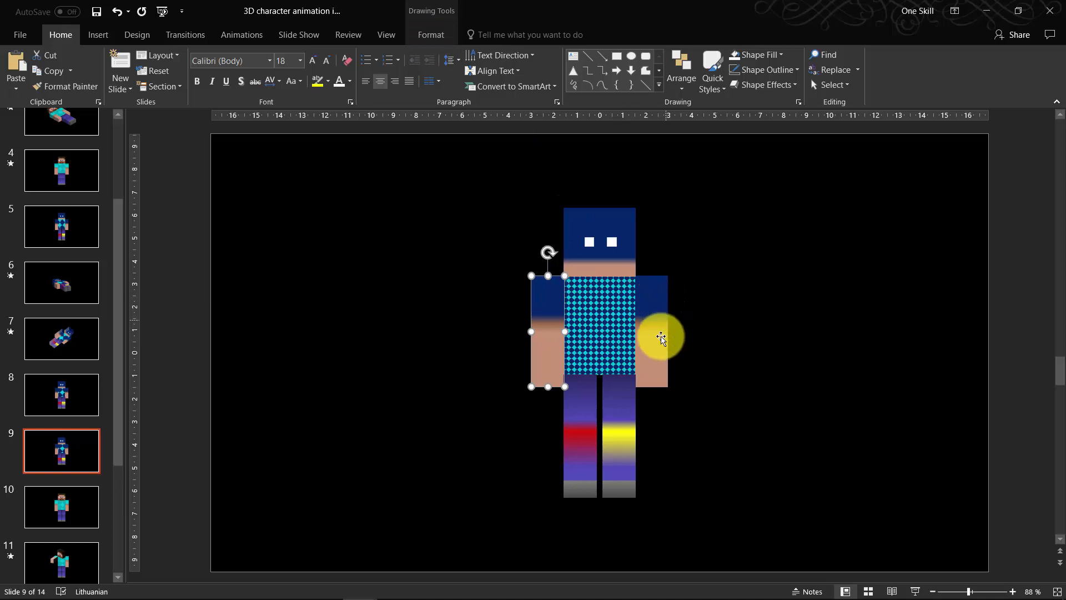
click(435, 37)
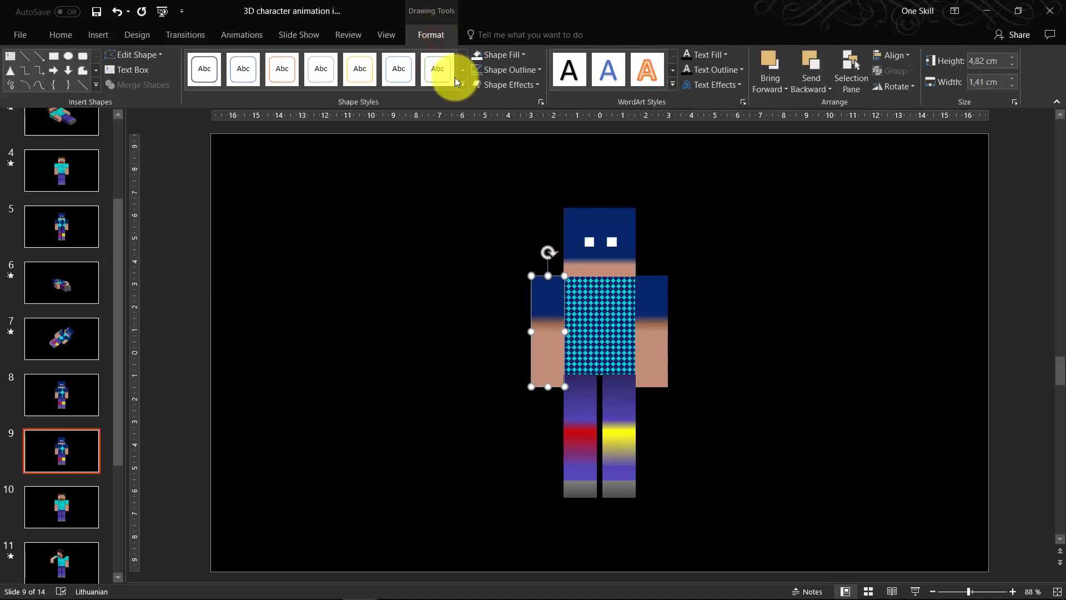
click(521, 85)
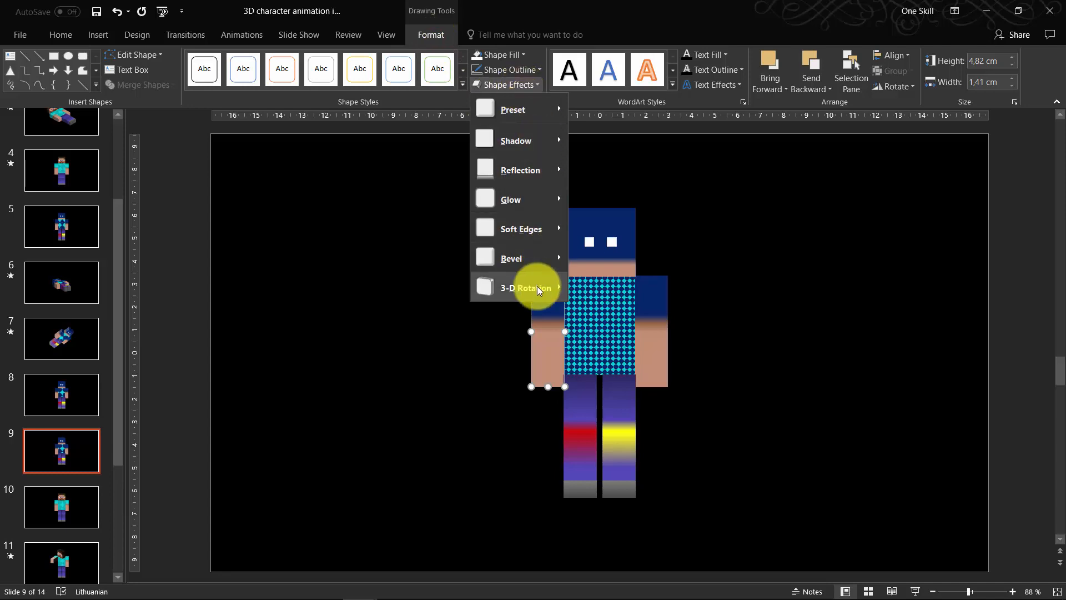
mouse_move(538, 287)
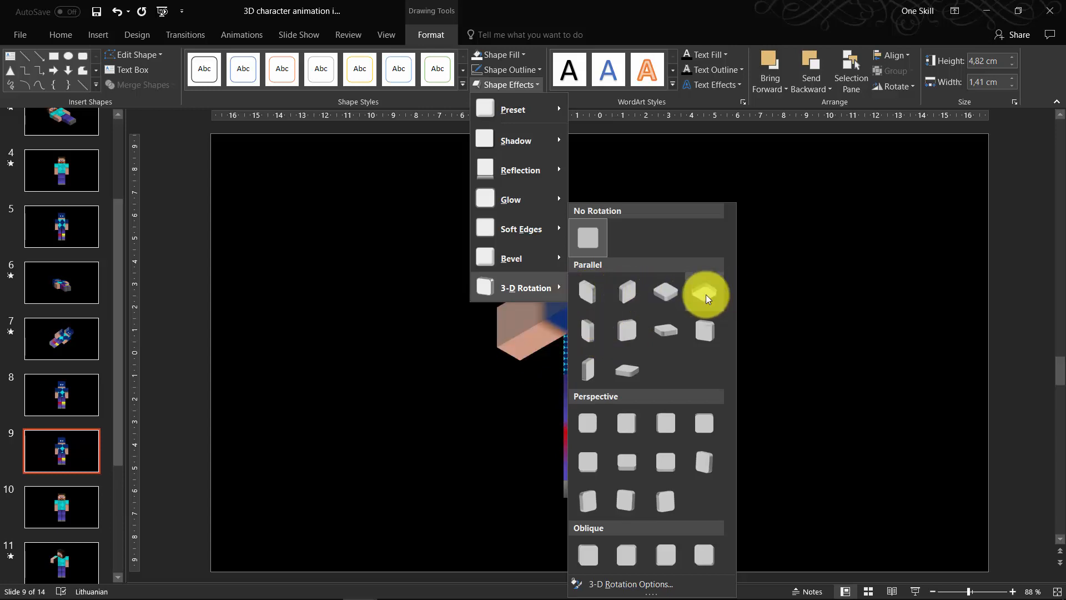
click(847, 291)
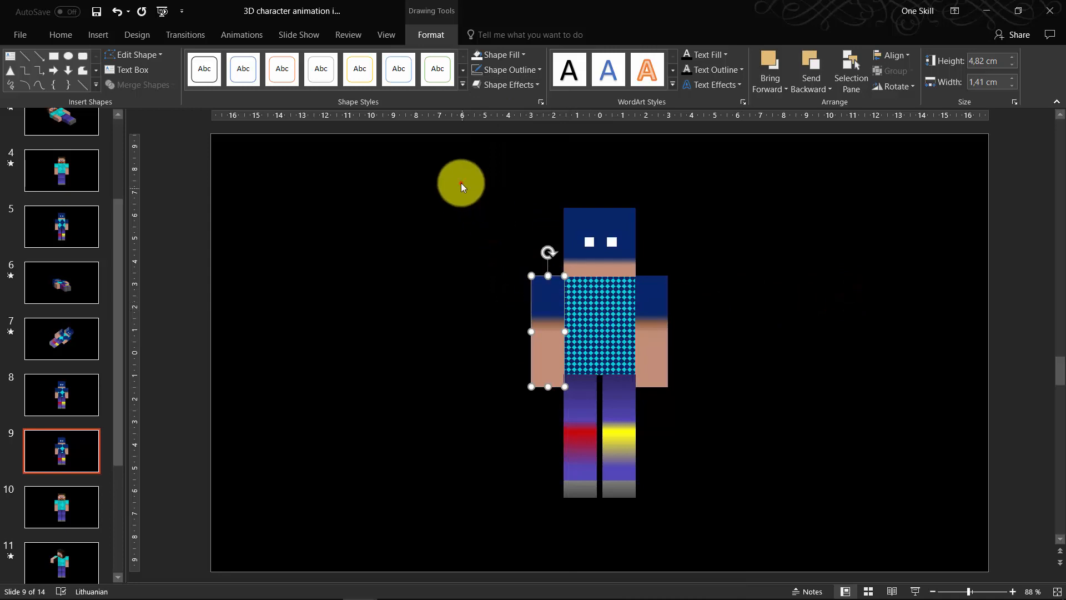
Move the whole character to the slide's lower-left area and review the 3-D rotation presets for its viewer's-left arm.
drag(461, 183, 744, 502)
drag(603, 323, 307, 369)
click(519, 341)
click(267, 345)
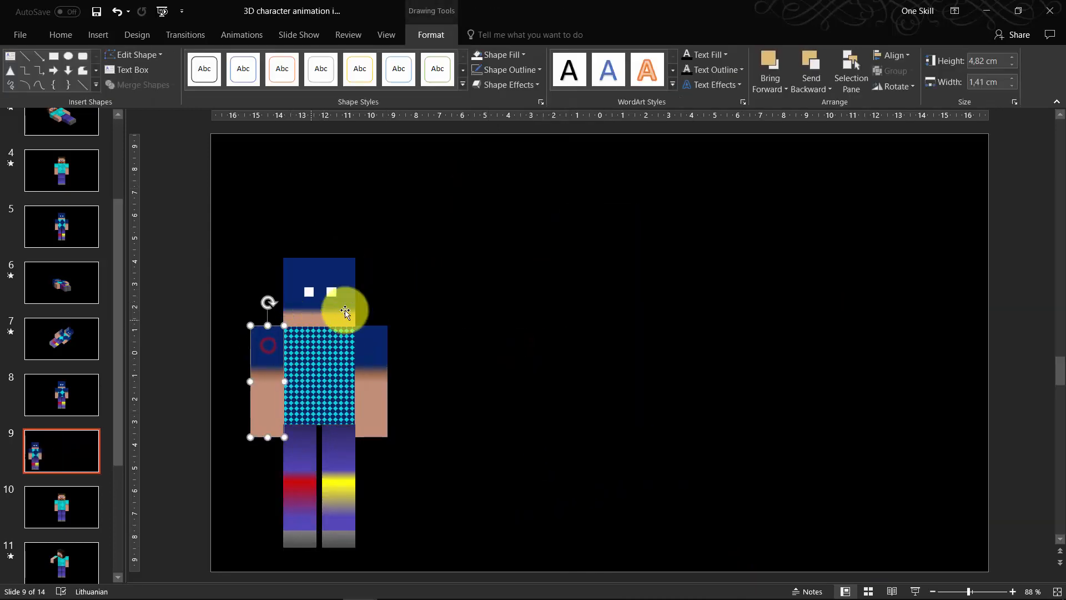
click(528, 85)
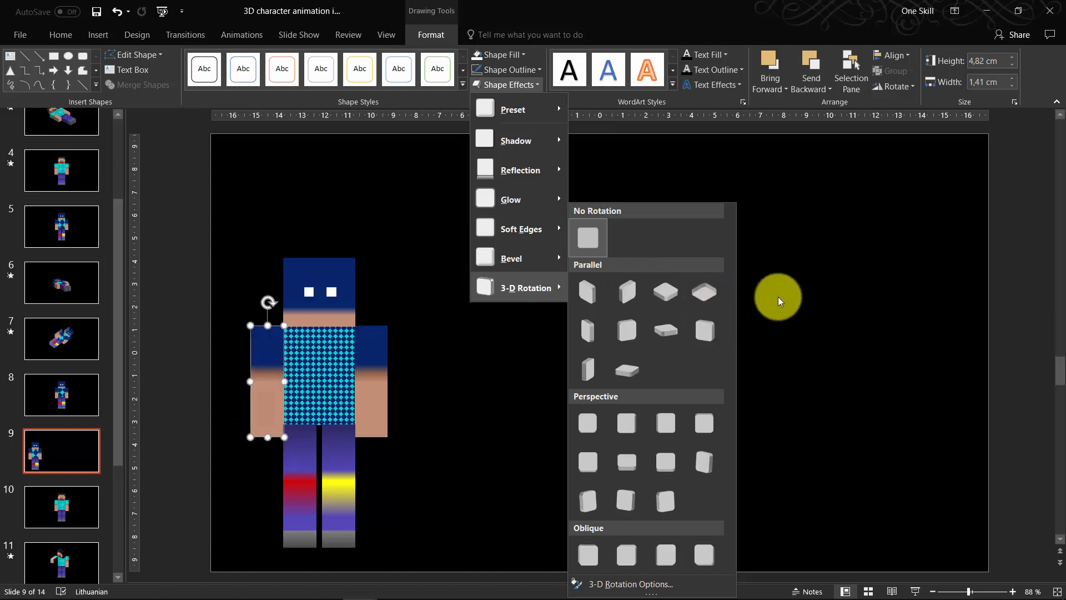
click(809, 246)
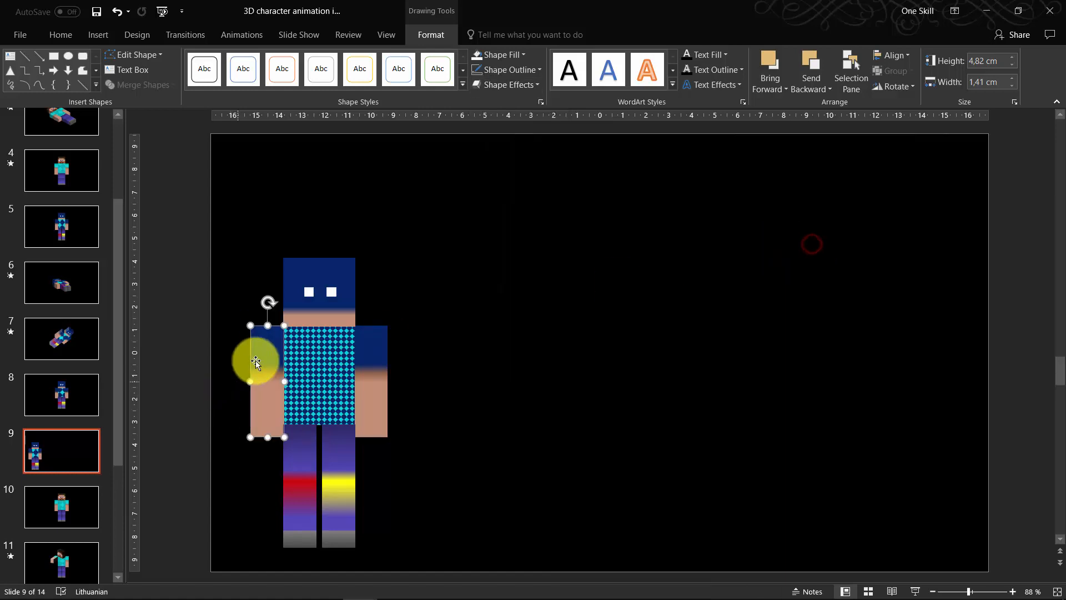
Move the whole character back near the middle of slide 9.
drag(488, 231, 210, 579)
drag(345, 455, 638, 380)
click(708, 367)
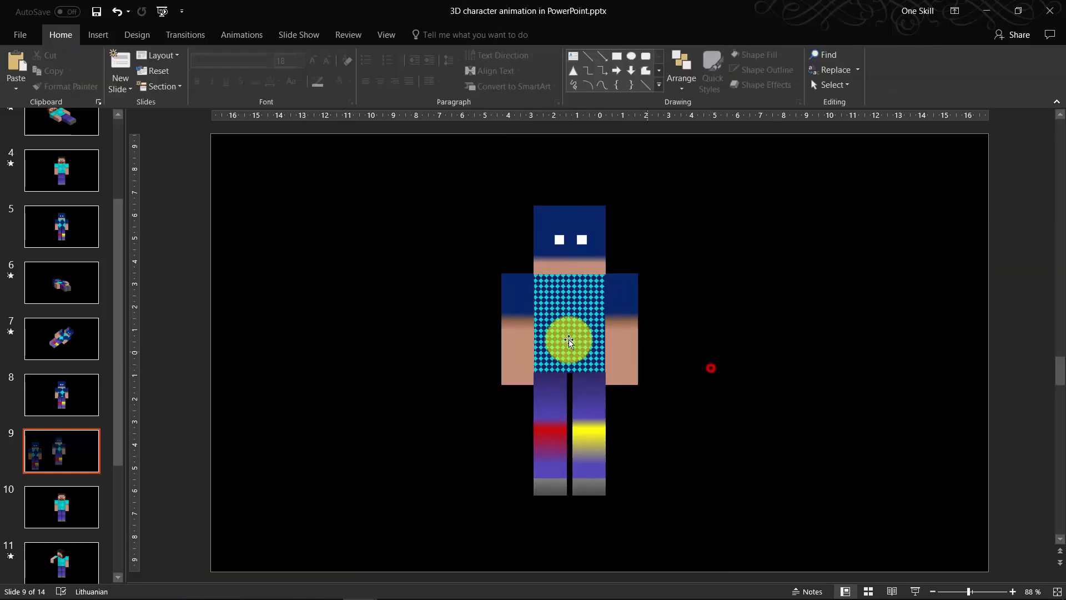
Set the viewer's-left arm's 3-D rotation to X 0° and Y 290°.
click(522, 298)
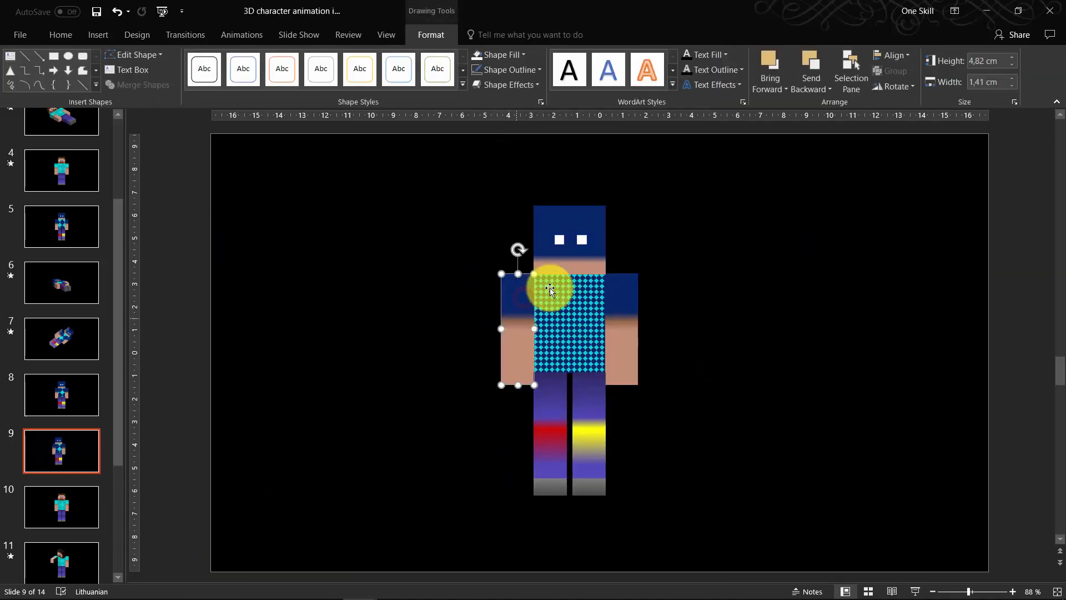
right_click(506, 302)
click(579, 557)
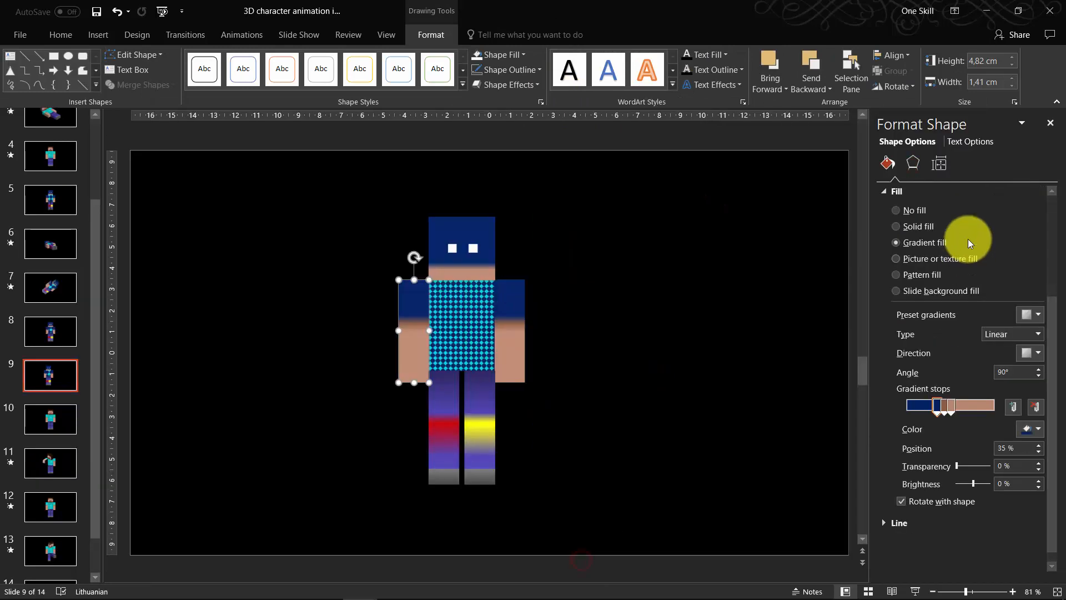
click(912, 161)
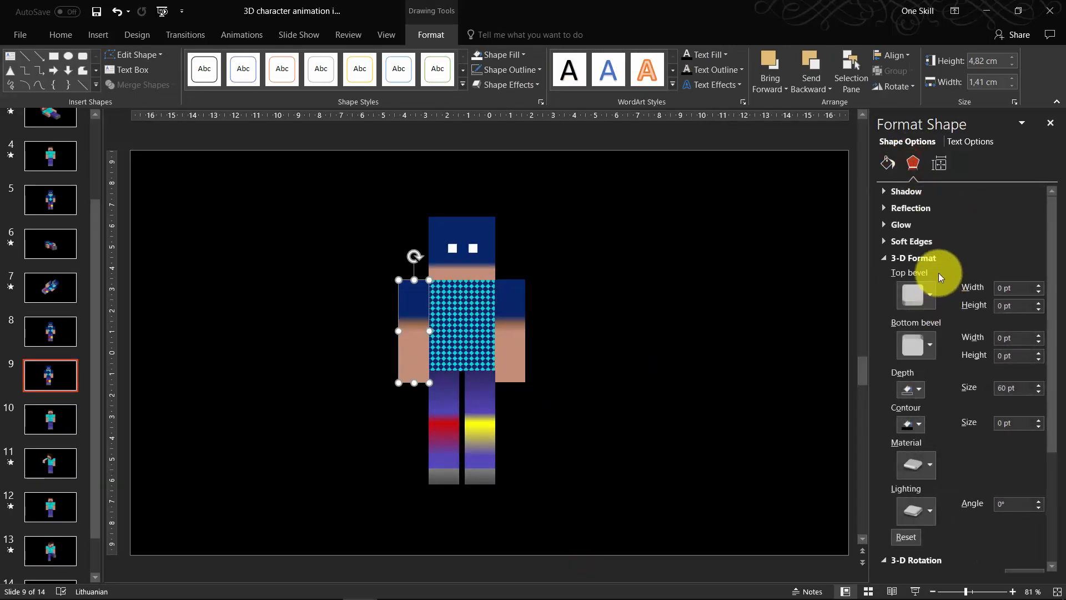
click(877, 258)
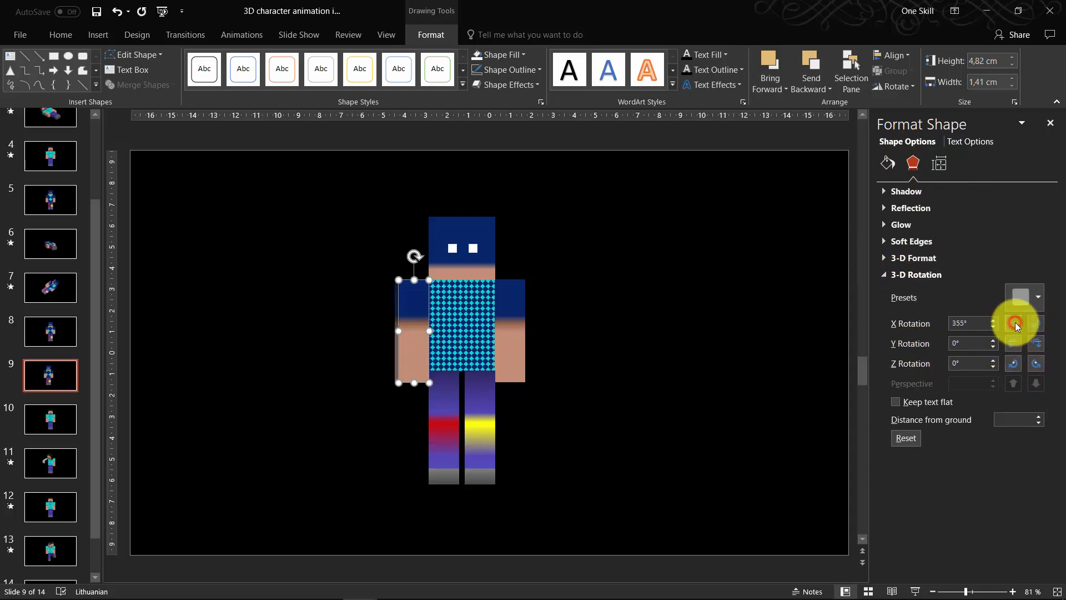
click(1034, 323)
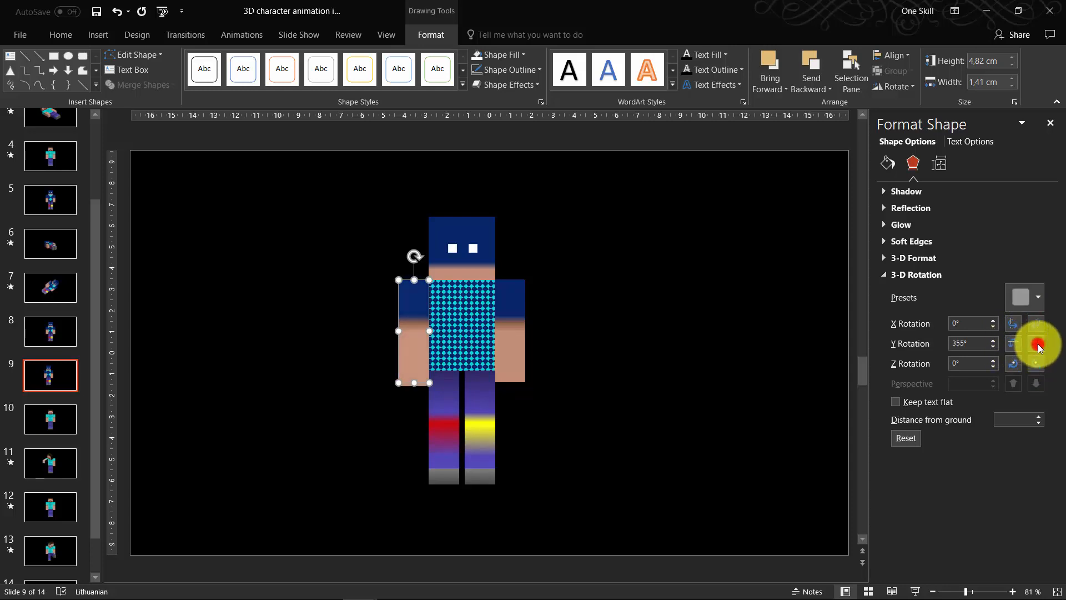
click(1038, 344)
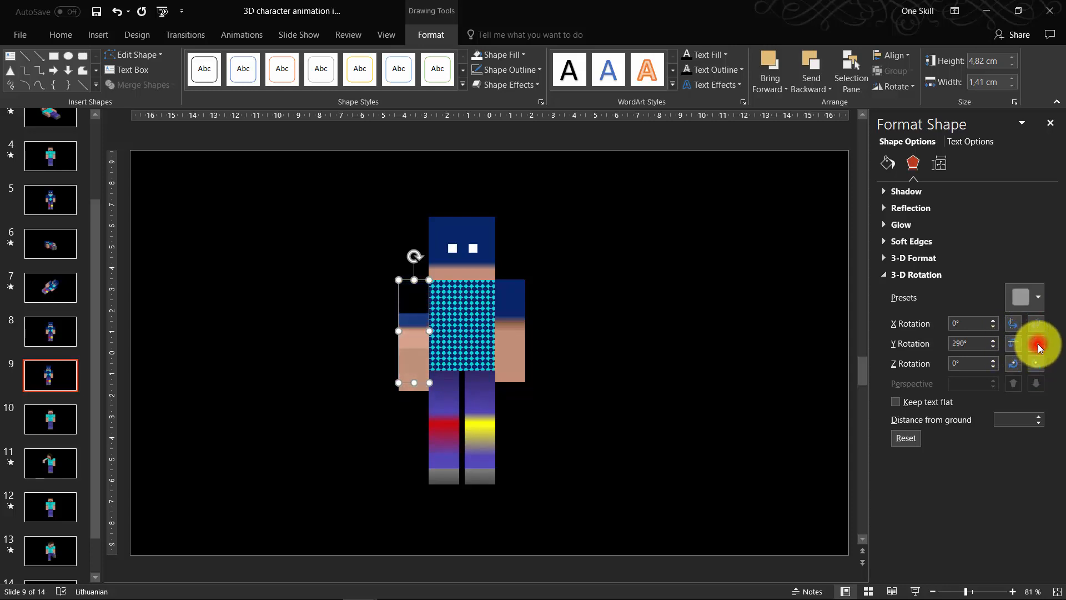
Turn the viewer's-left arm sideways about the X axis until its X rotation is 76.5°.
click(1012, 364)
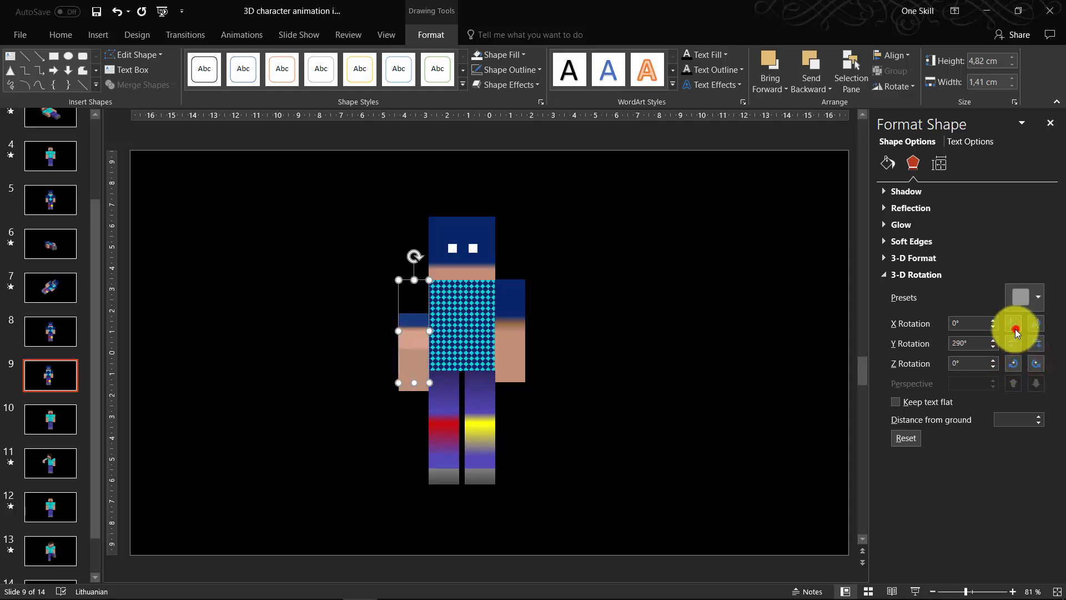
click(1037, 324)
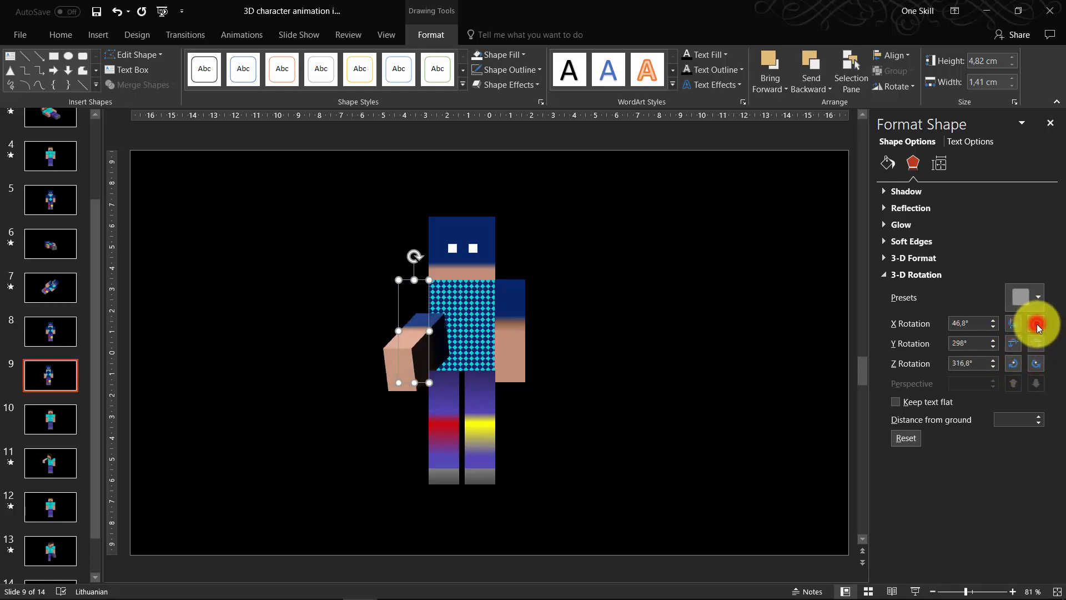
click(1038, 325)
click(1038, 324)
click(1038, 324)
click(1038, 325)
click(1038, 325)
click(1038, 324)
click(1038, 324)
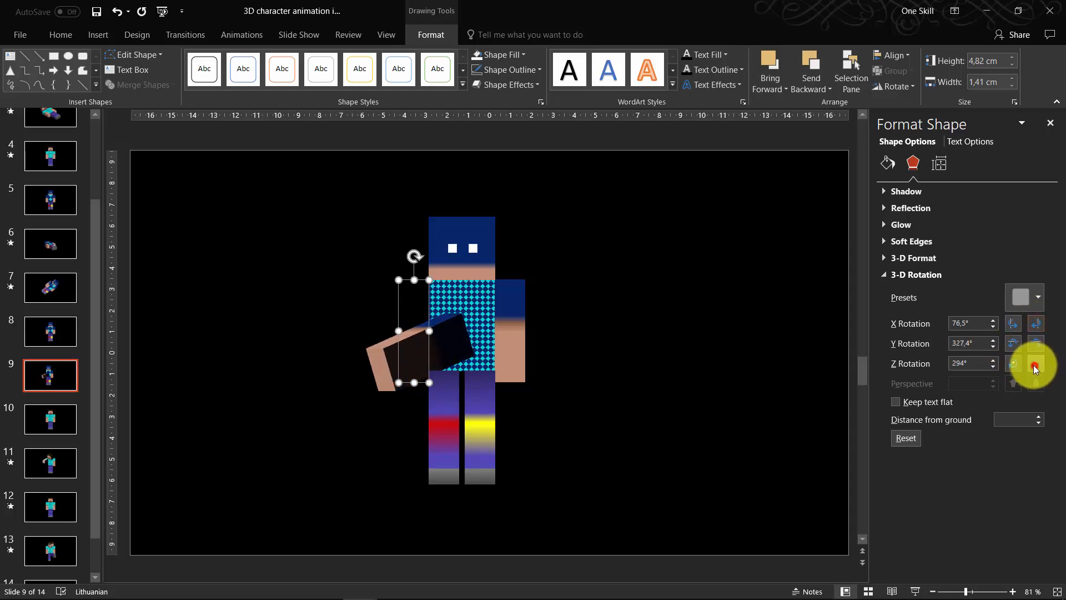
Set the turned arm's Z rotation to 259° and move the arm up to shoulder height beside the torso.
click(1012, 363)
click(1012, 364)
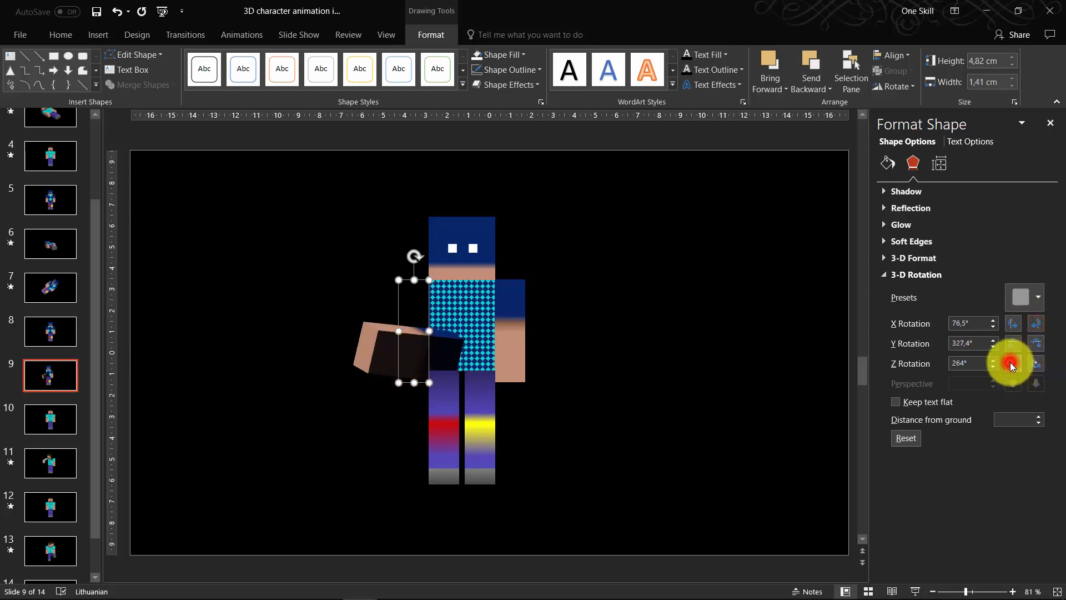
click(1012, 364)
drag(399, 345, 381, 294)
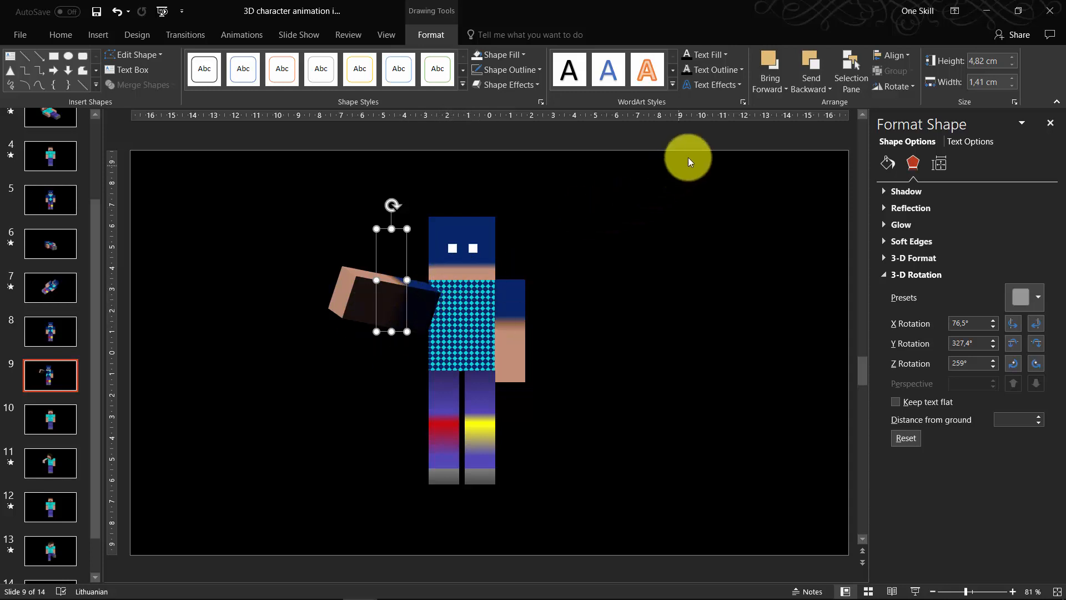
Send the raised arm behind the torso and nudge it slightly toward the shoulder.
click(807, 88)
click(828, 121)
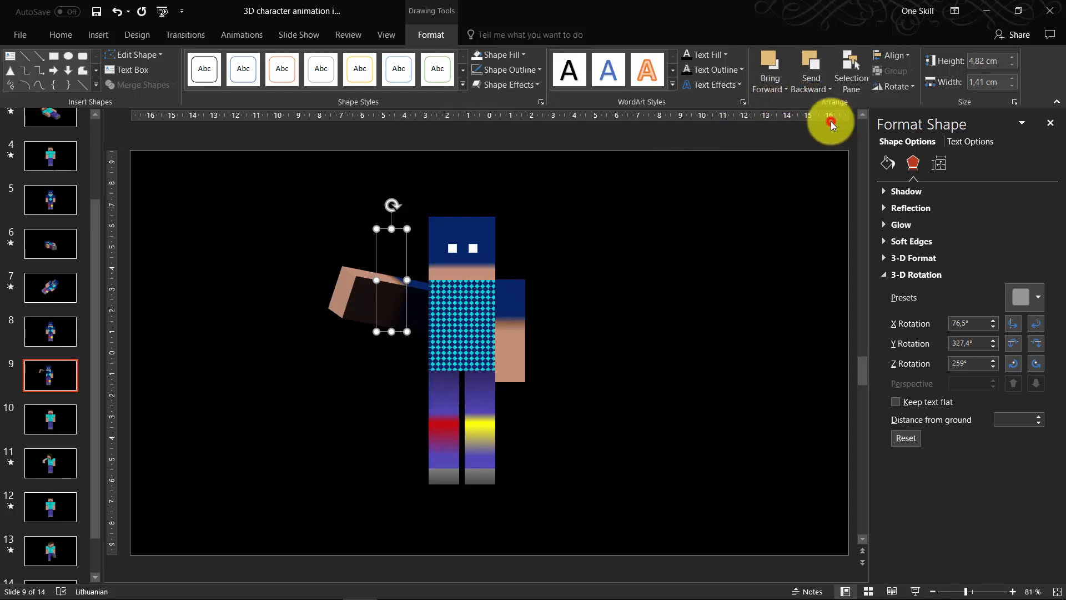
click(392, 301)
click(396, 300)
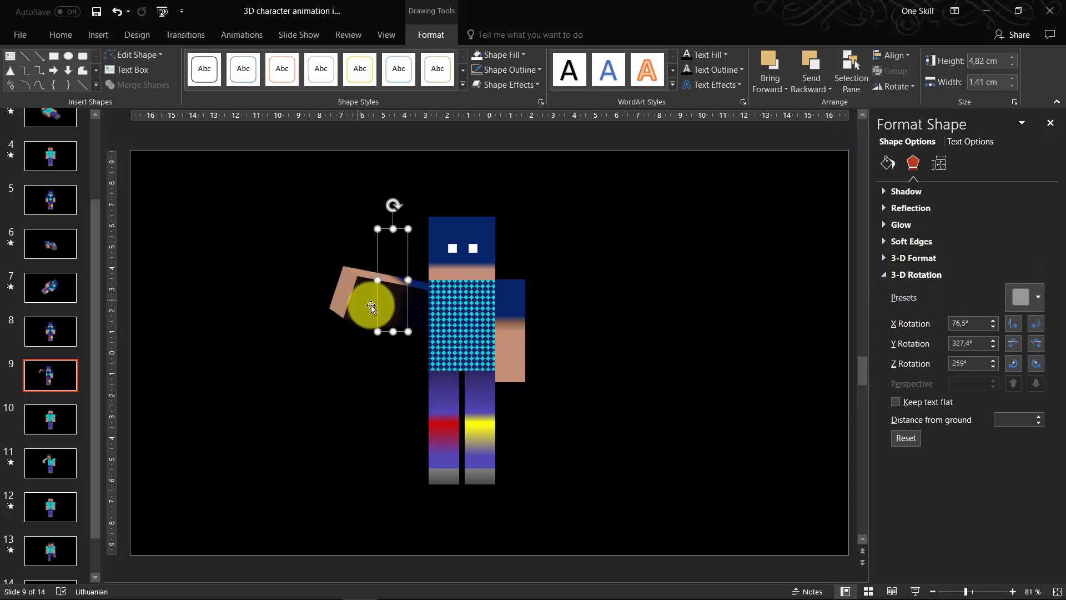
Set the raised arm's 3-D lighting angle to 70° and nudge the arm slightly toward the torso.
click(882, 258)
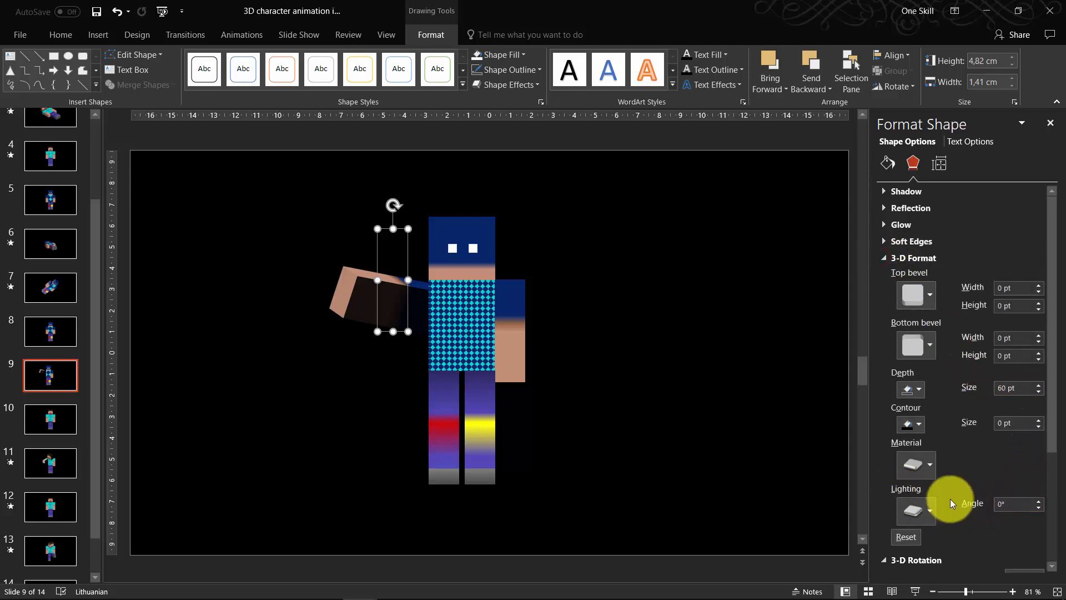
click(1037, 501)
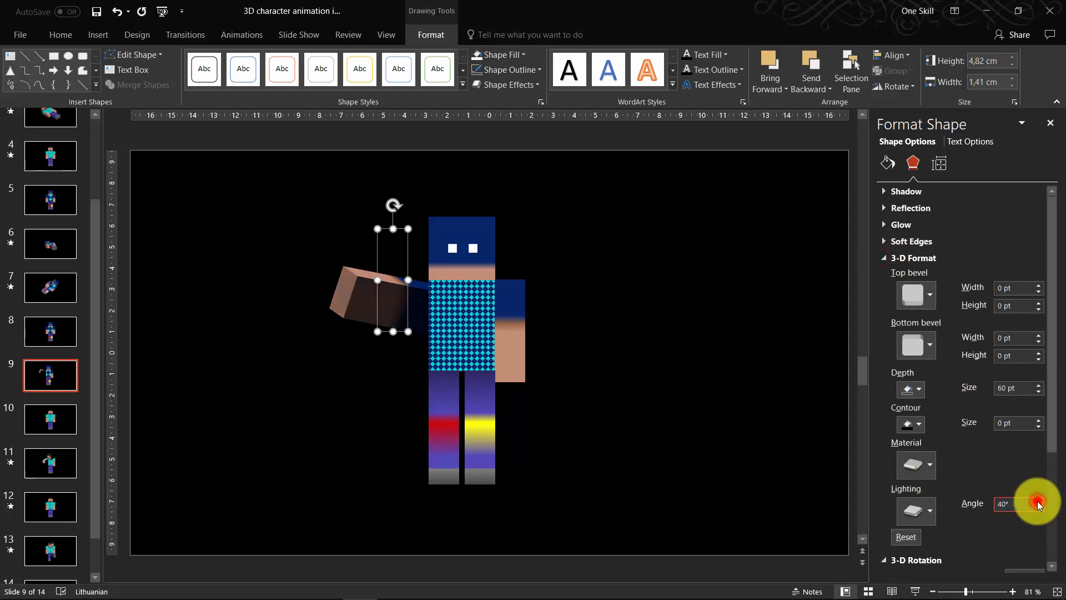
click(1037, 501)
click(1038, 507)
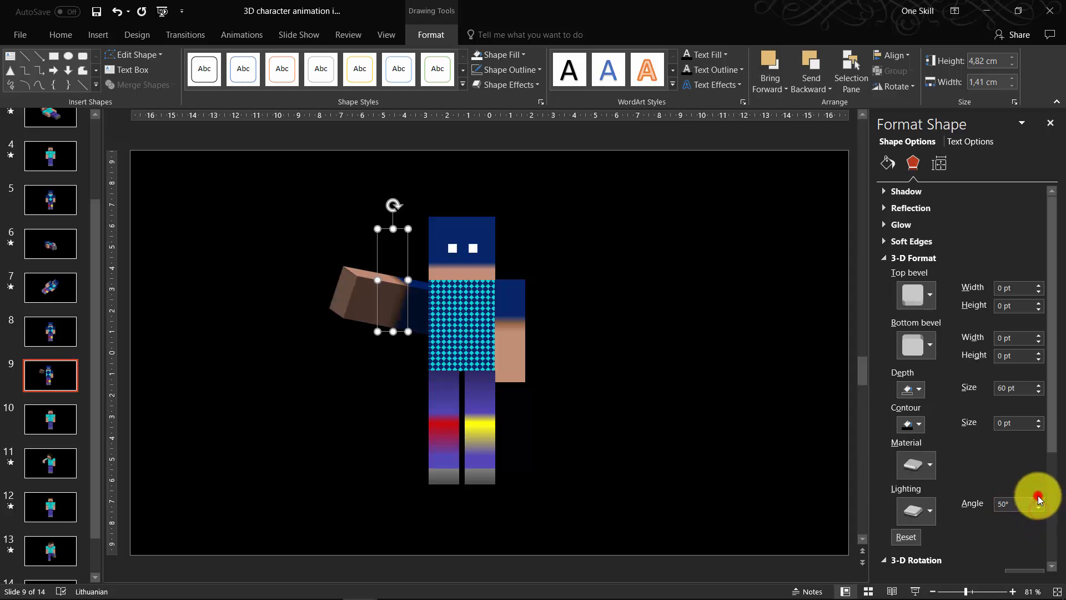
click(1038, 502)
click(1038, 502)
click(1038, 501)
click(1039, 501)
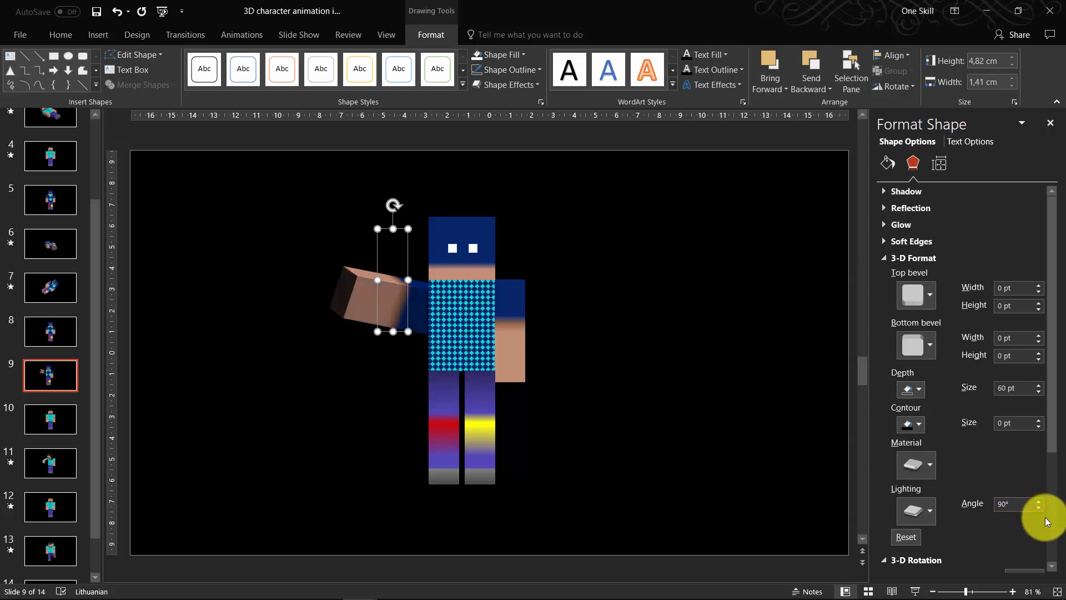
click(1039, 509)
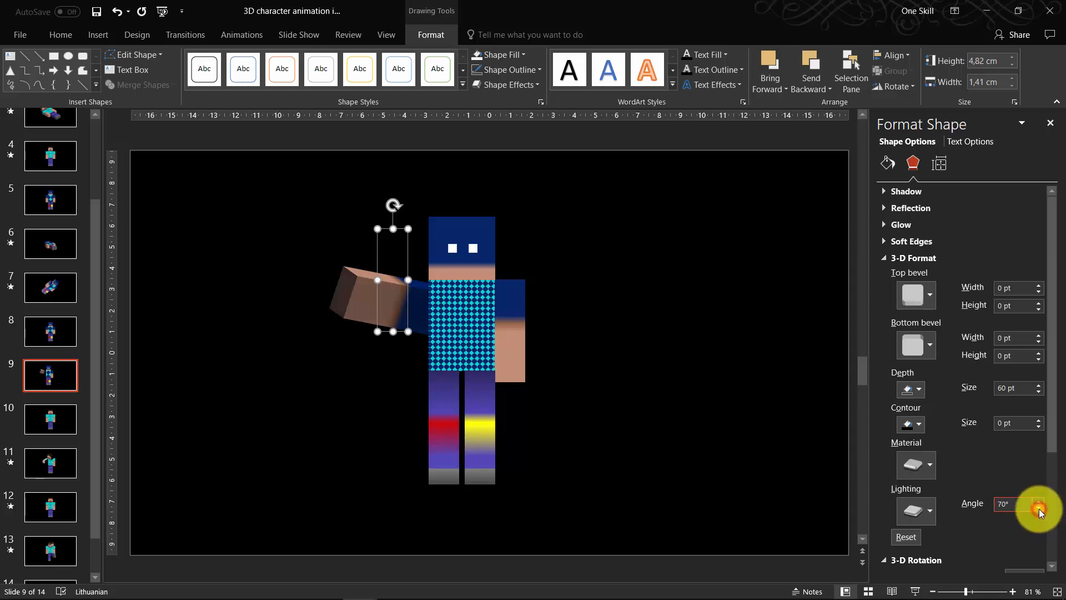
click(1039, 508)
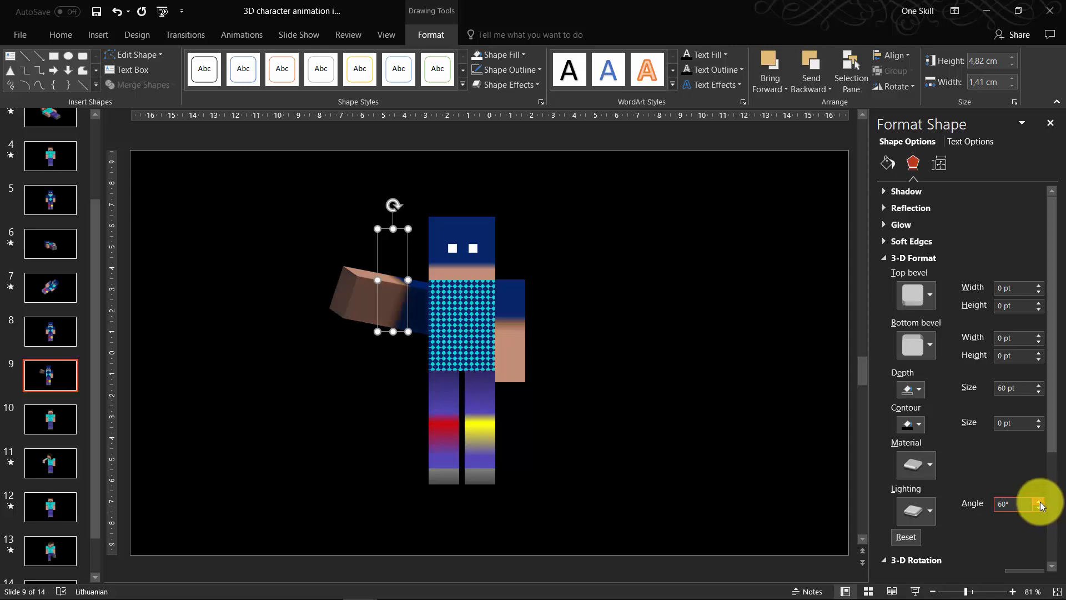
click(1039, 501)
click(655, 325)
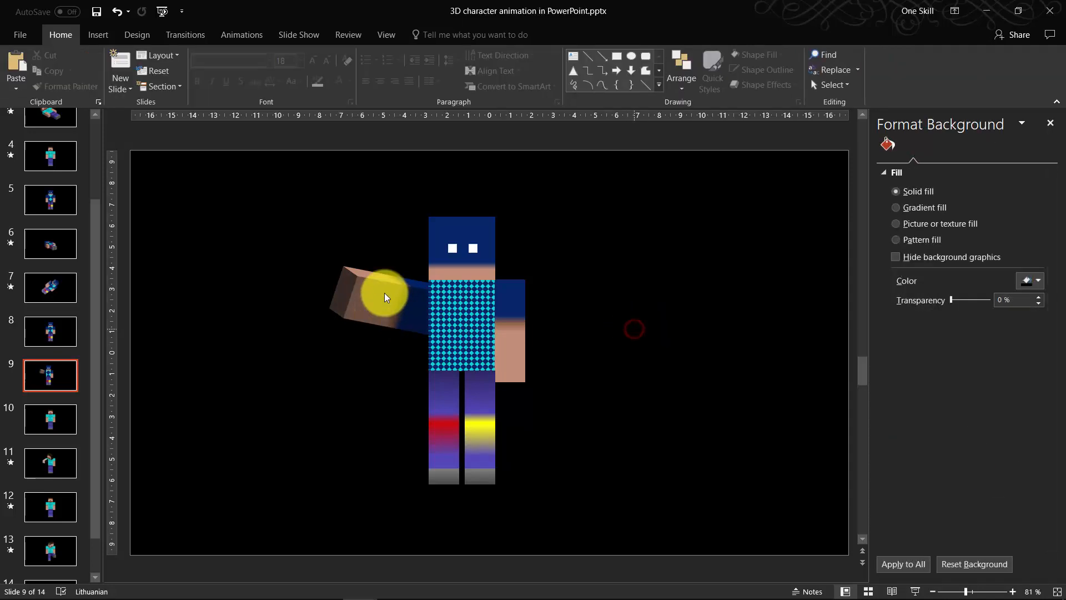
click(384, 292)
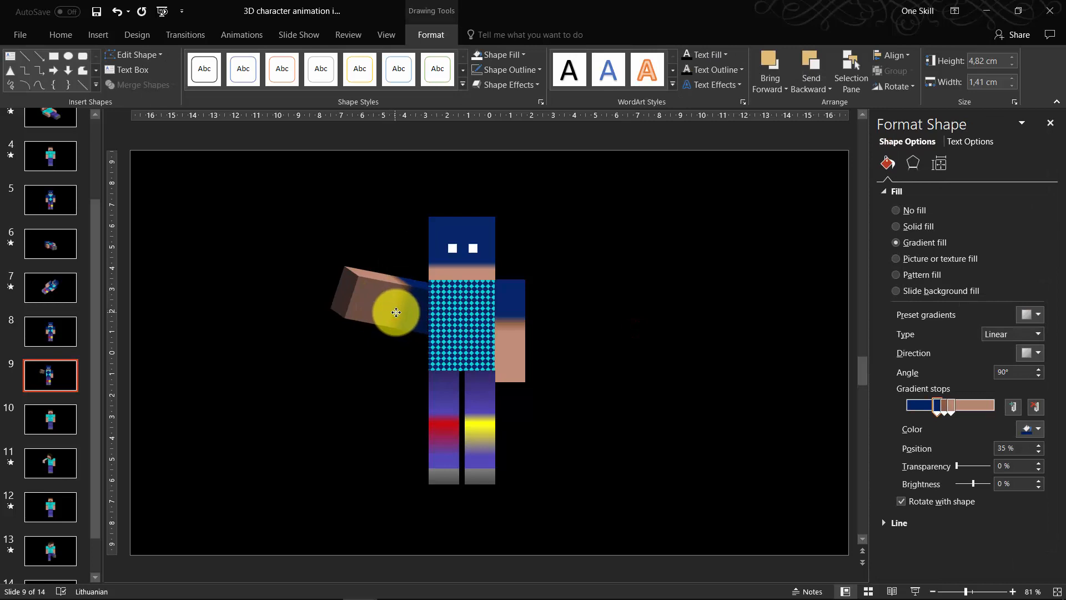
On slide 8, bring the viewer's-left arm to the front.
click(62, 335)
click(443, 311)
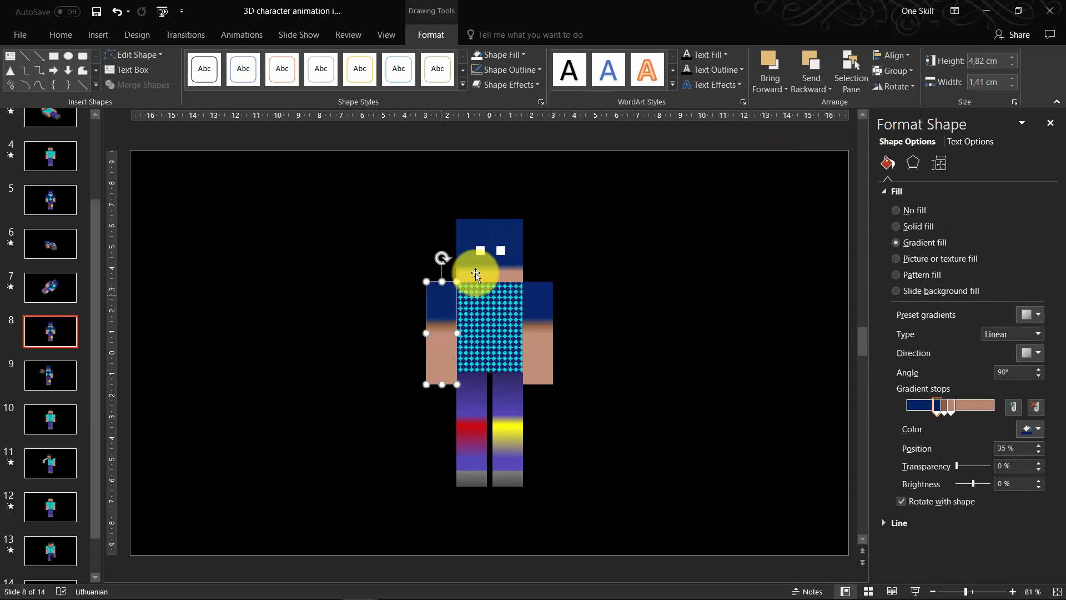
click(771, 88)
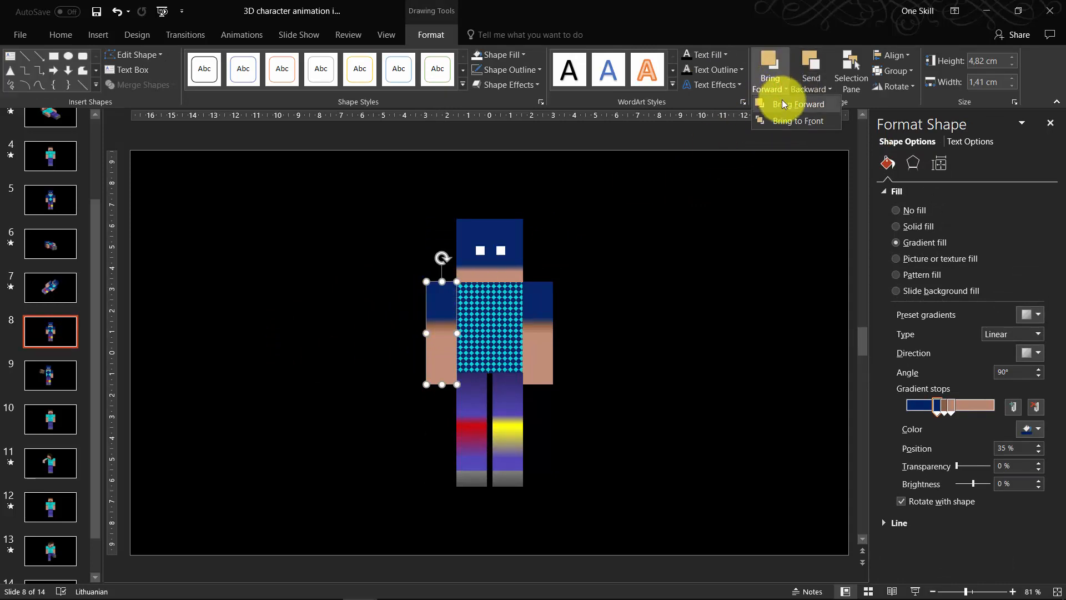
click(791, 120)
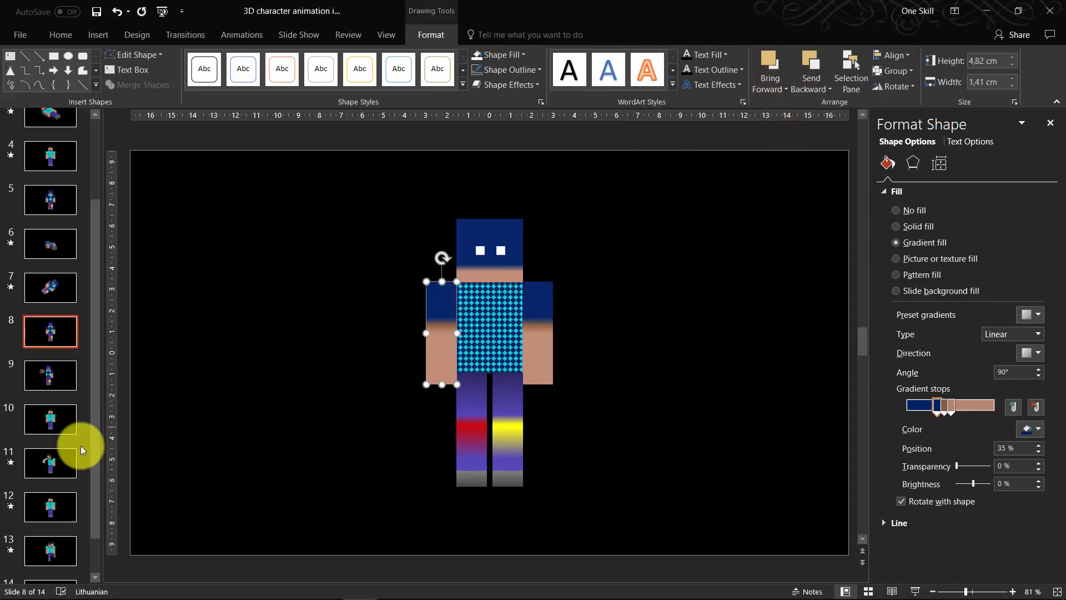
Apply the Morph transition to slide 9, the slide with the raised arm.
click(55, 377)
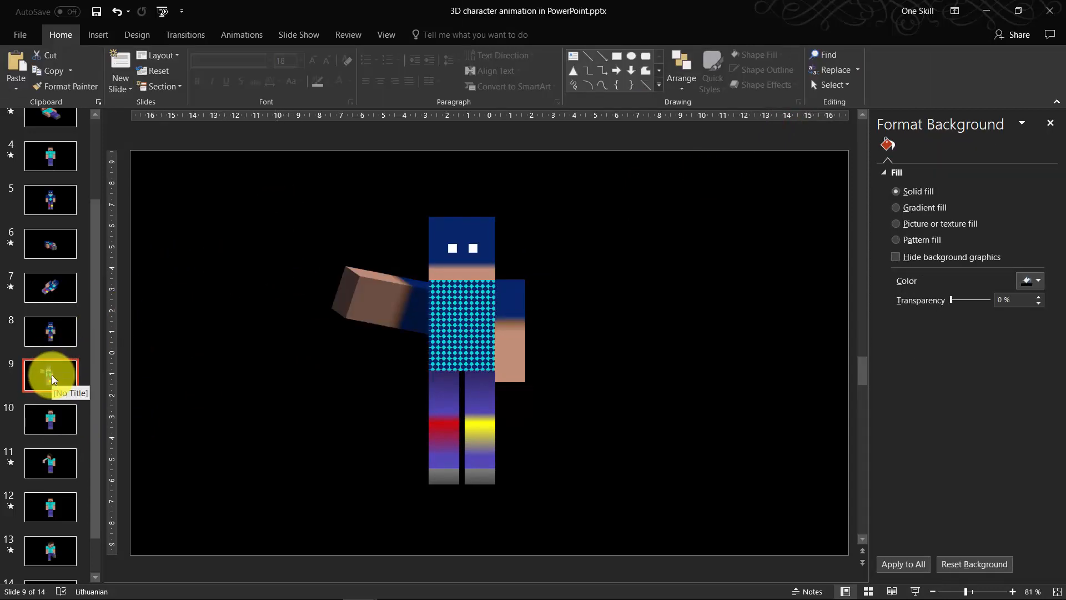
click(187, 37)
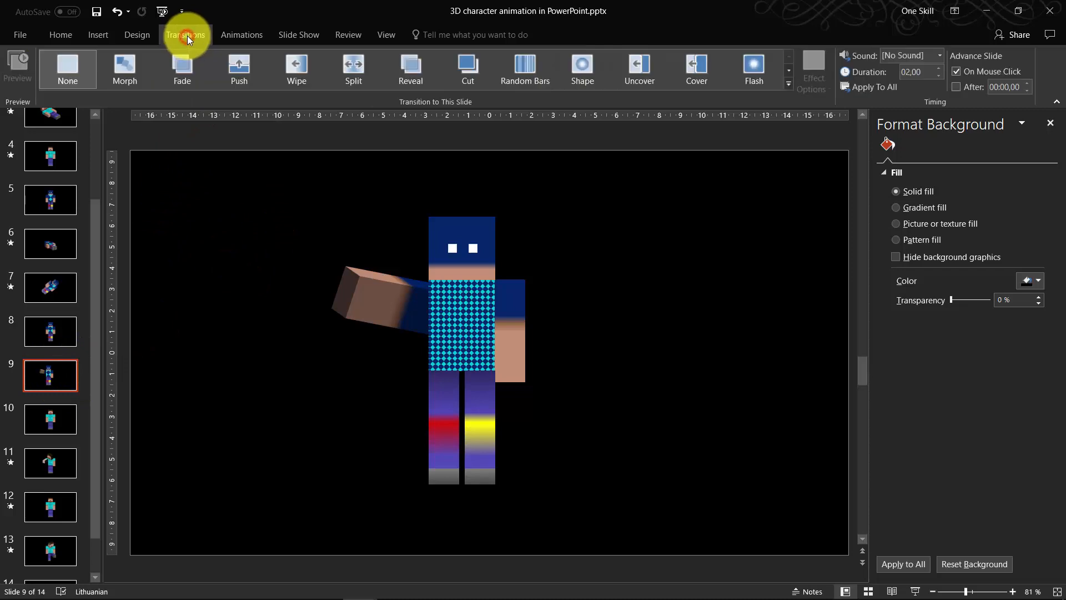
click(126, 65)
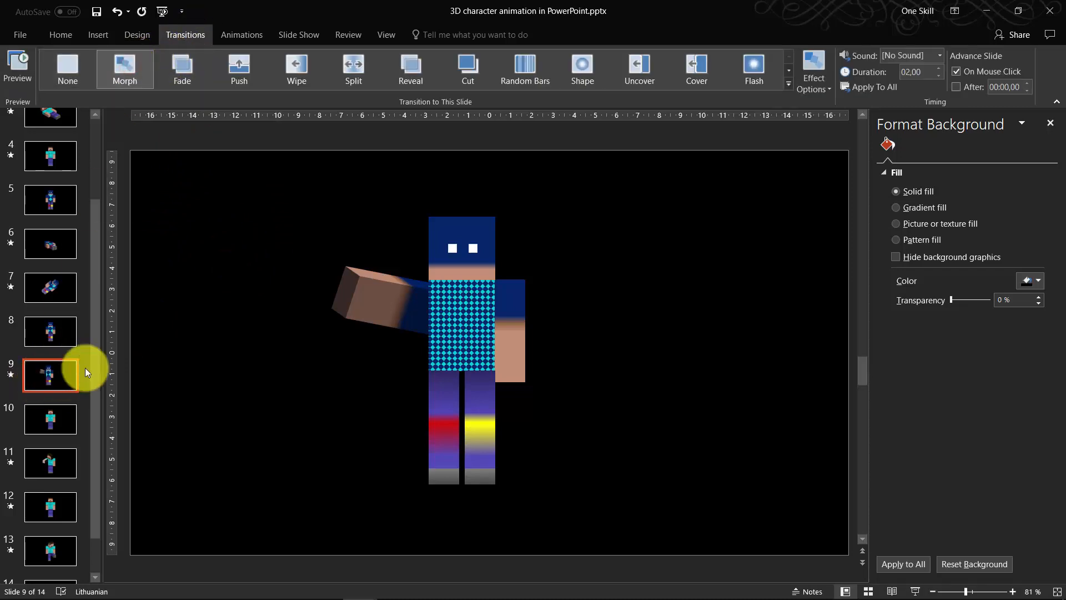
Play the slide show from slide 8 through slide 9 to check the arm-raising morph.
click(53, 332)
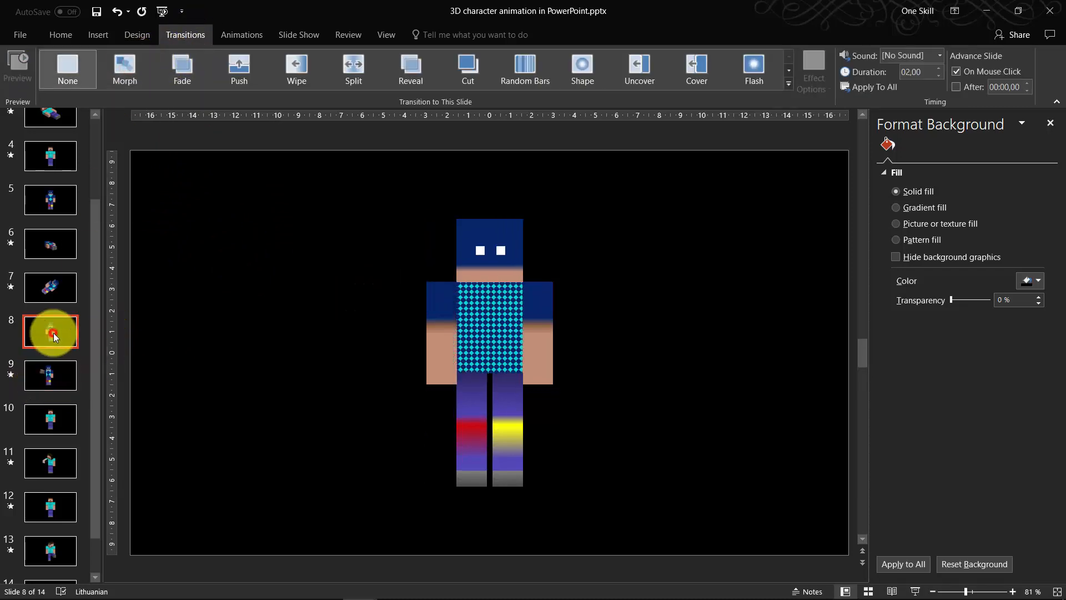
click(915, 592)
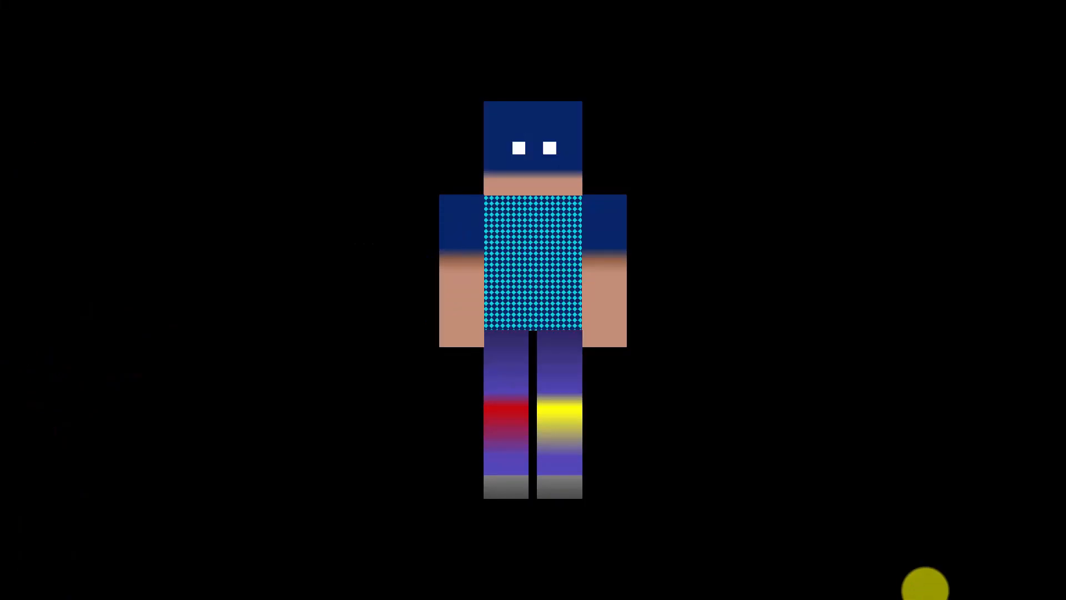
key(Right)
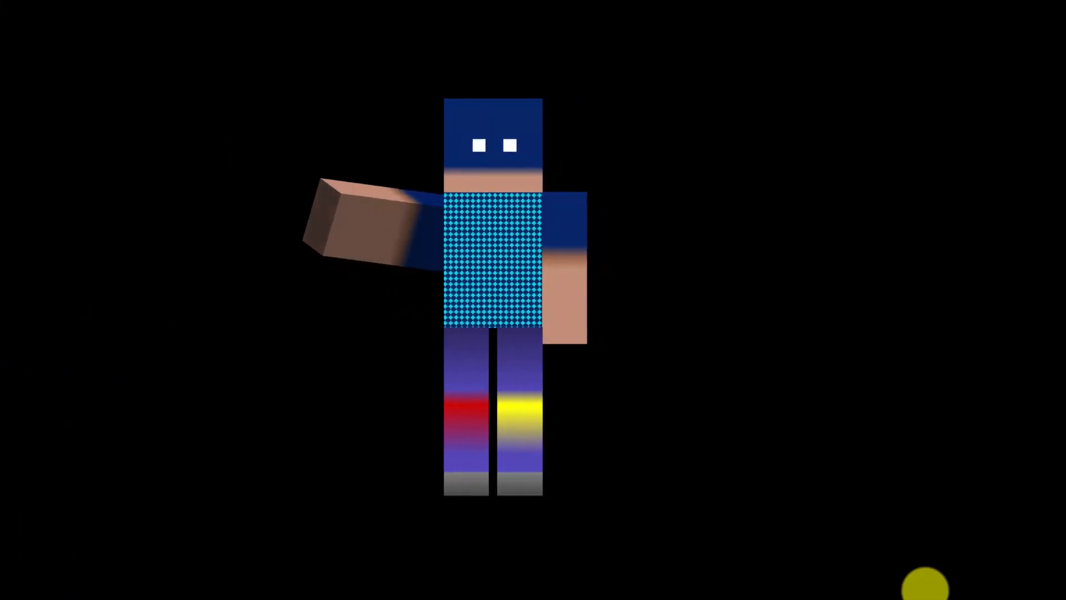
key(Escape)
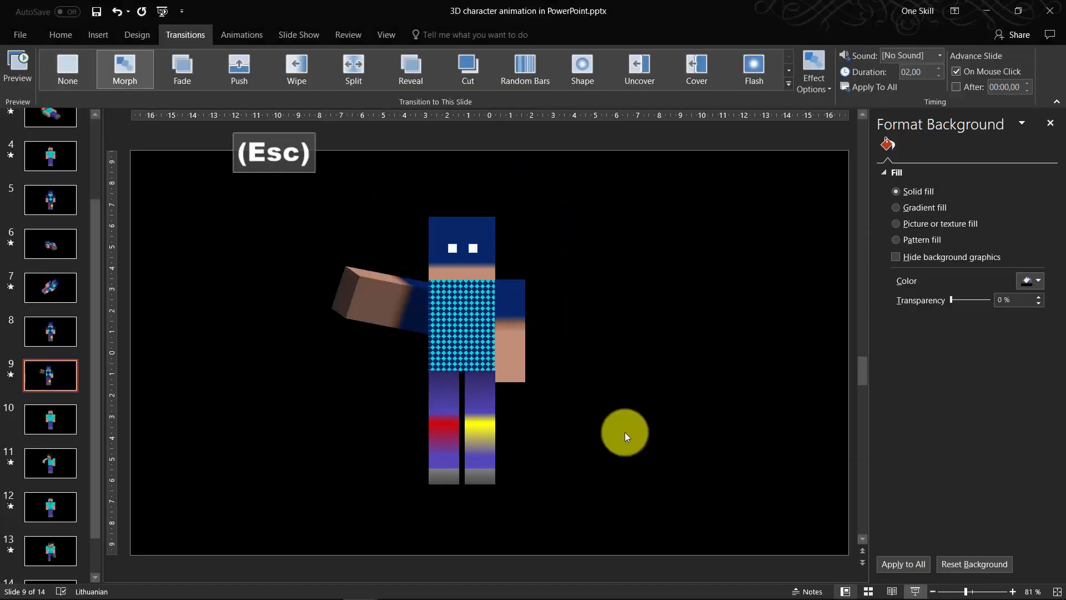
Bring the patterned torso on slide 8 to the front and preview the arm morph in the slide show.
click(444, 325)
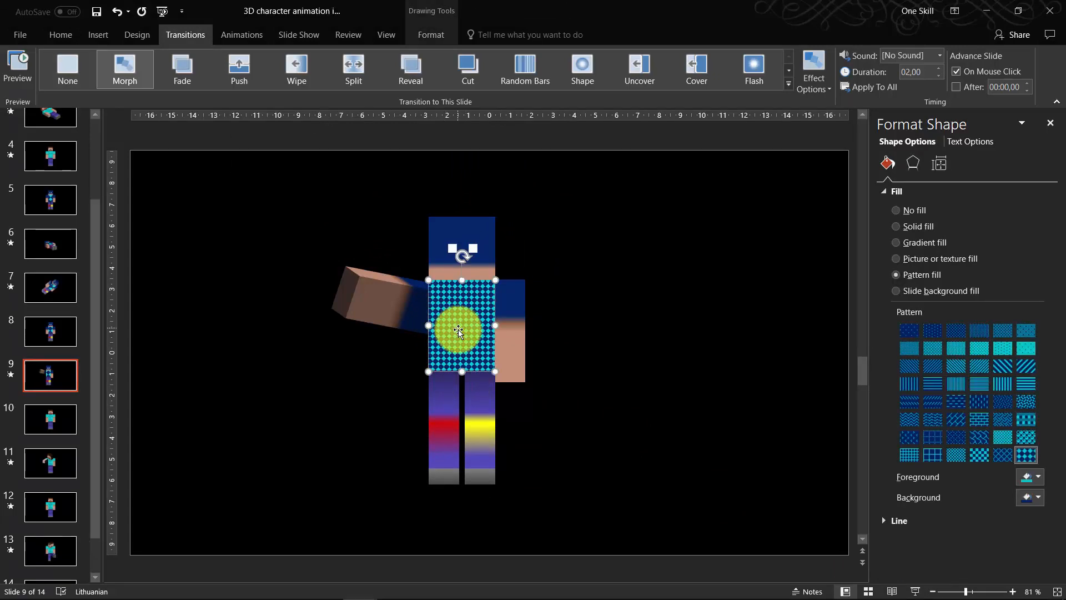
click(60, 335)
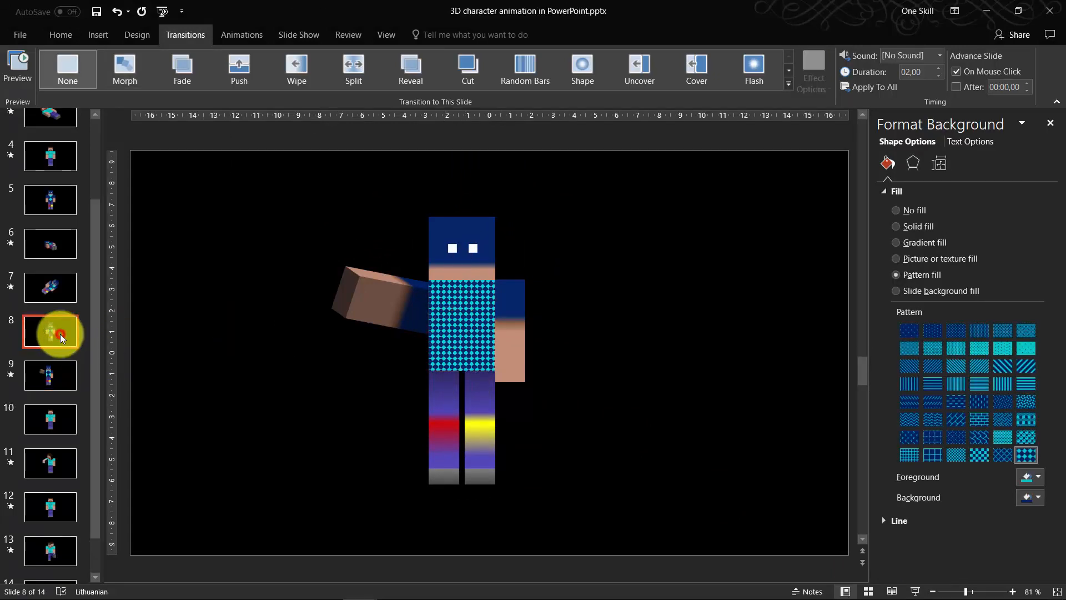
click(494, 304)
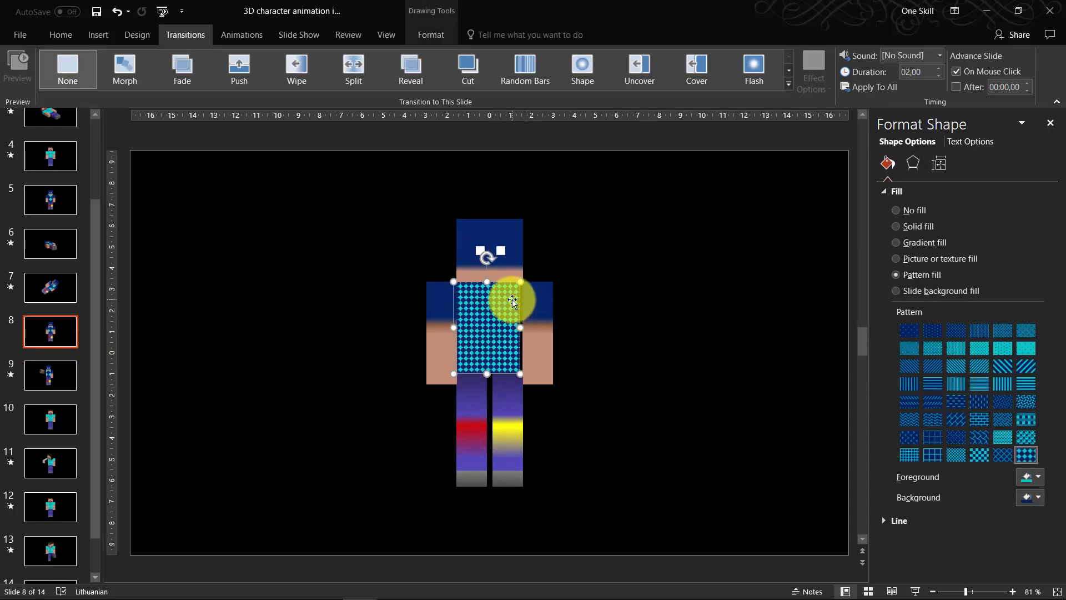
key(ctrl+z)
click(428, 35)
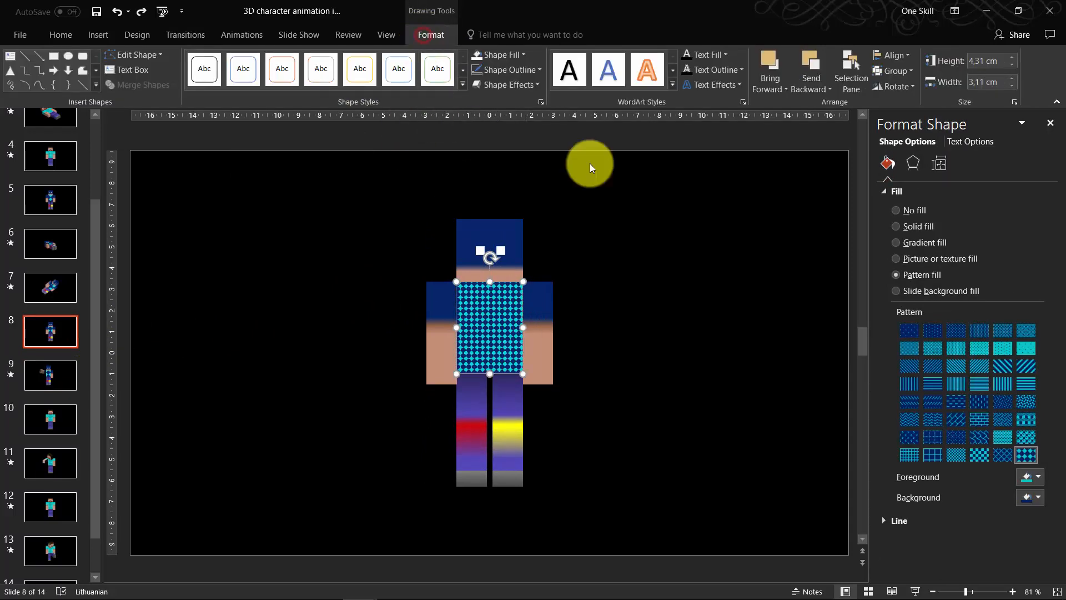
click(785, 98)
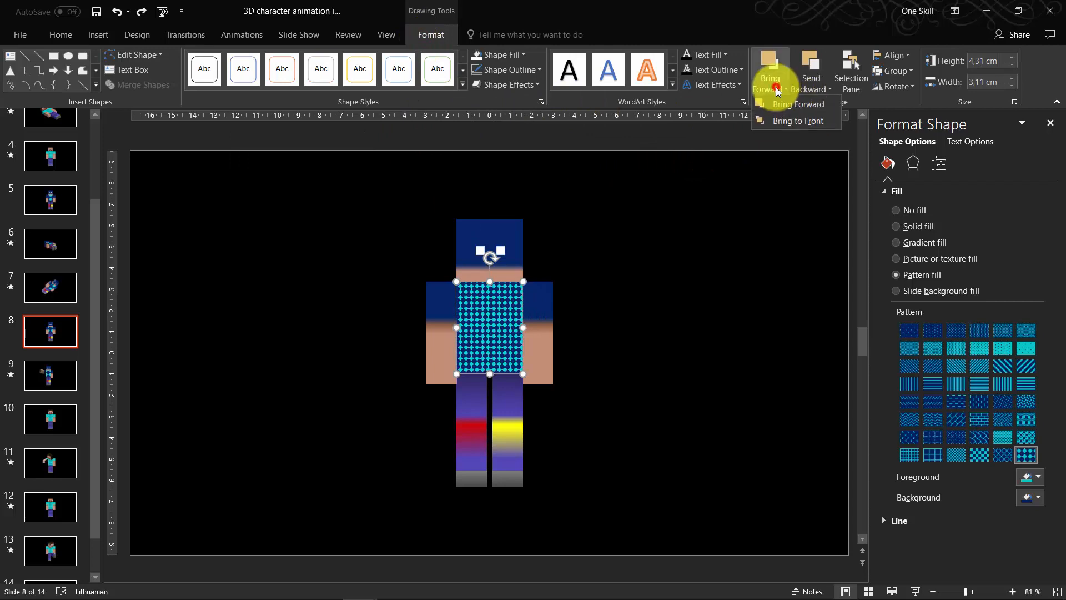
click(800, 115)
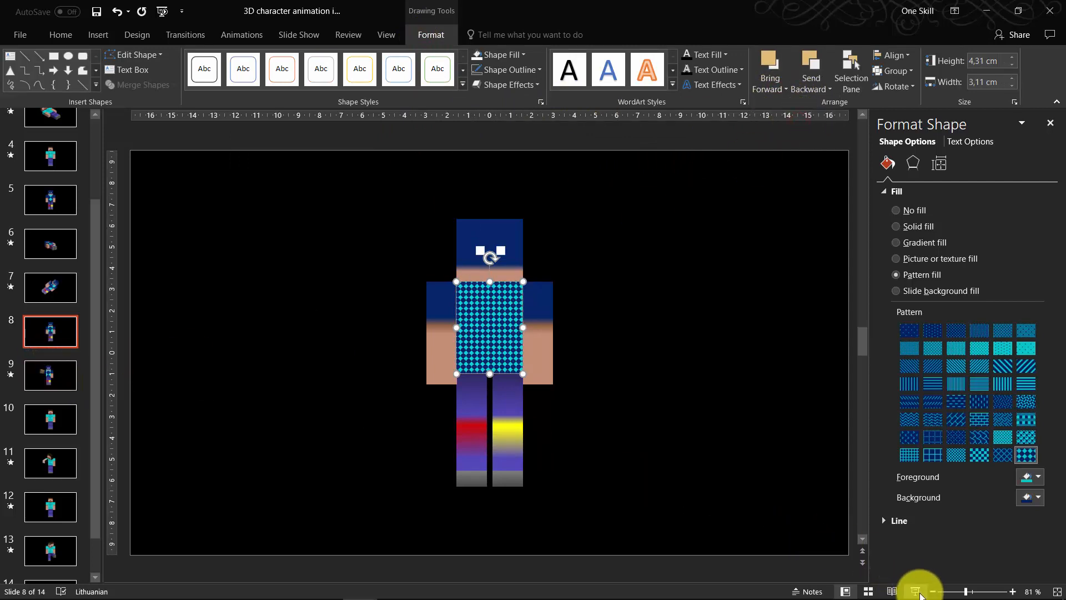
click(916, 591)
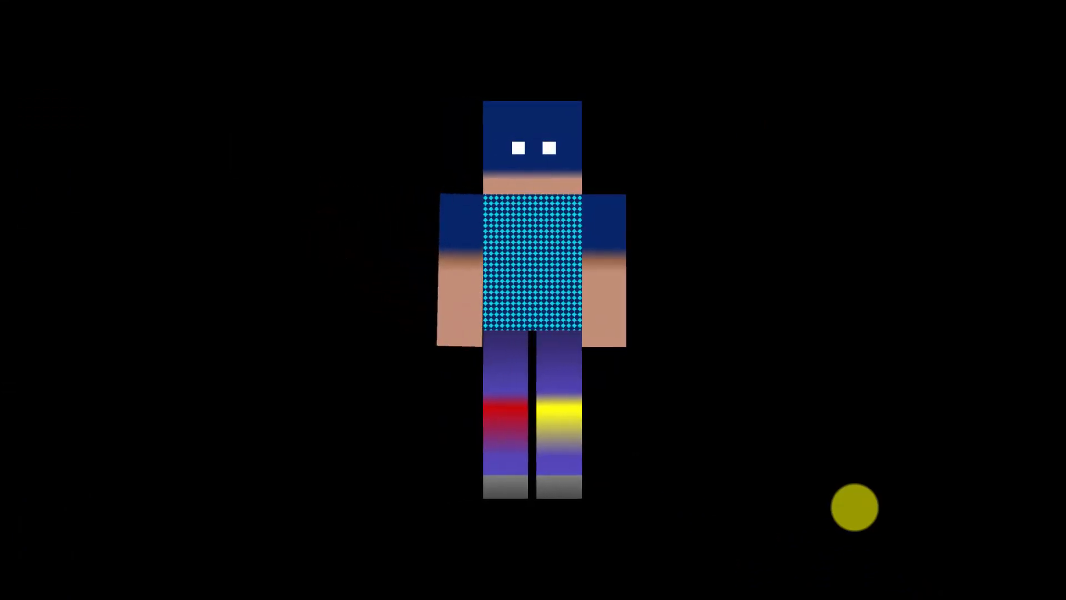
key(Escape)
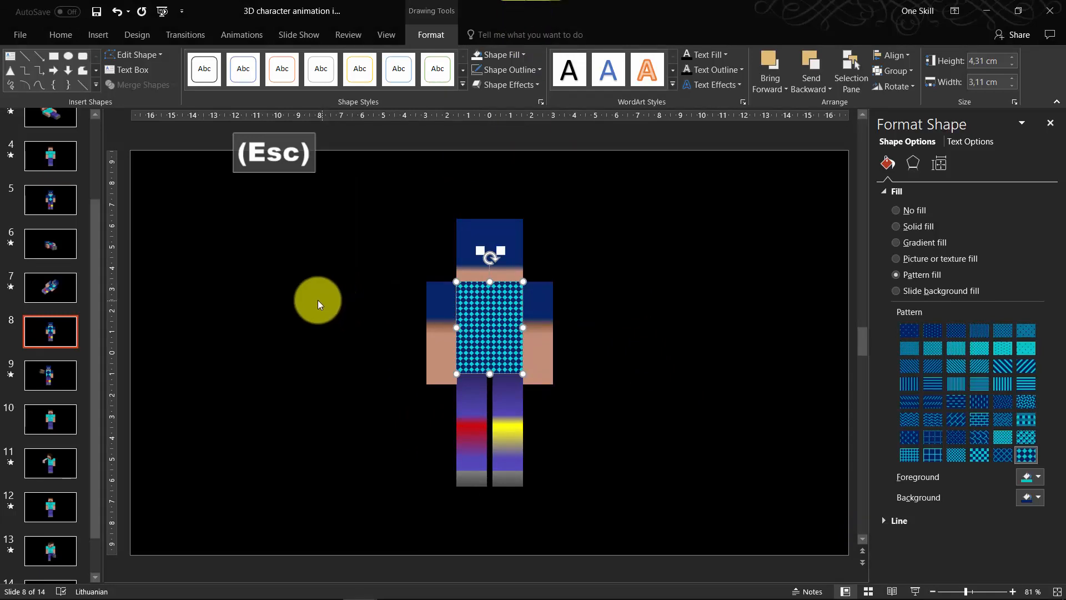
Bring the head group to the front on both slide 8 and slide 9.
click(468, 225)
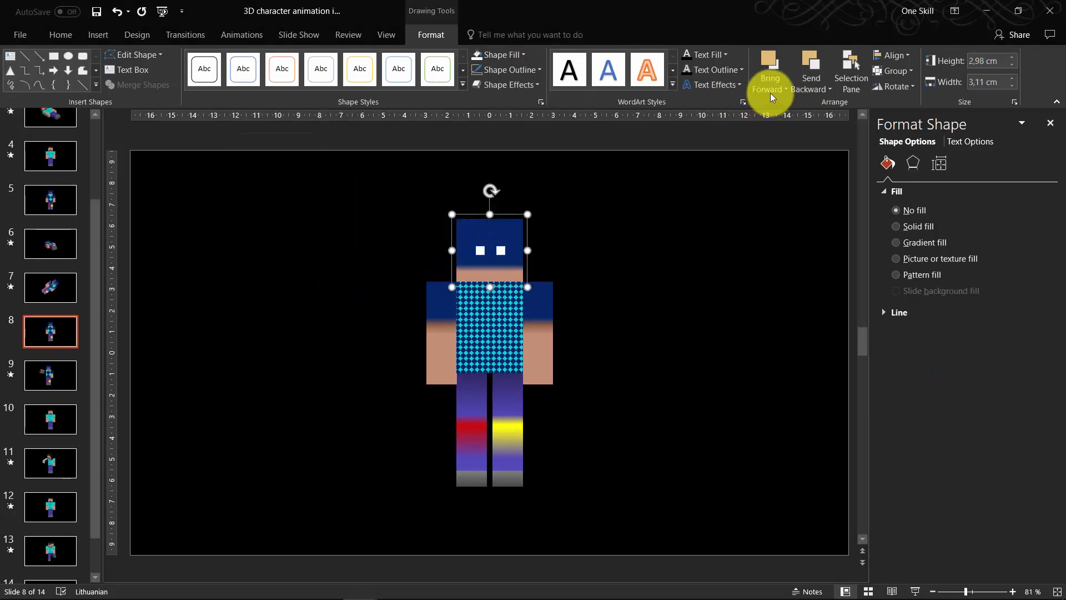
click(792, 122)
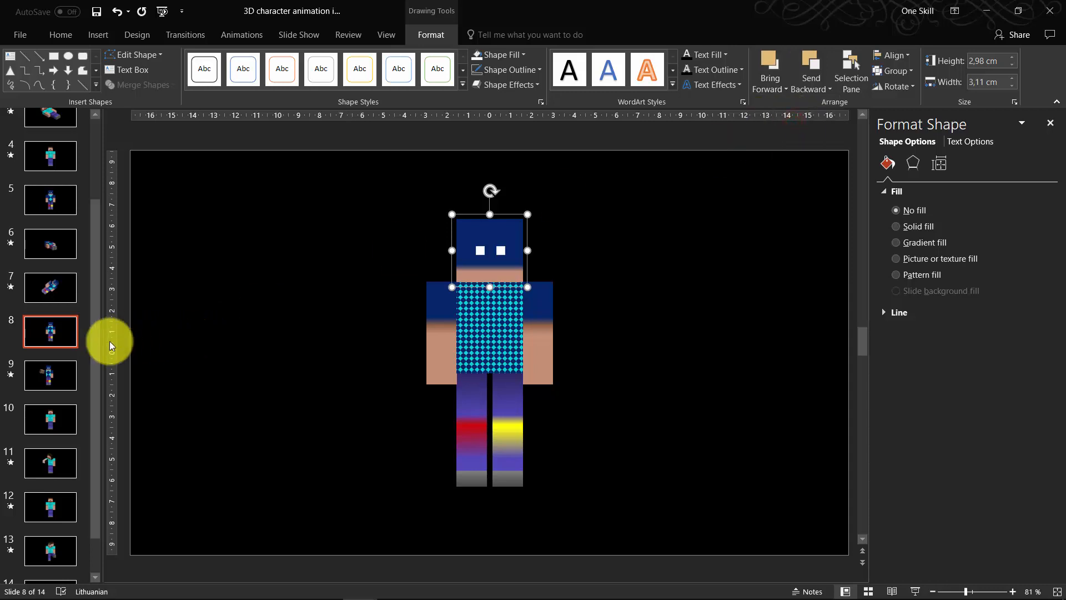
click(67, 376)
click(468, 226)
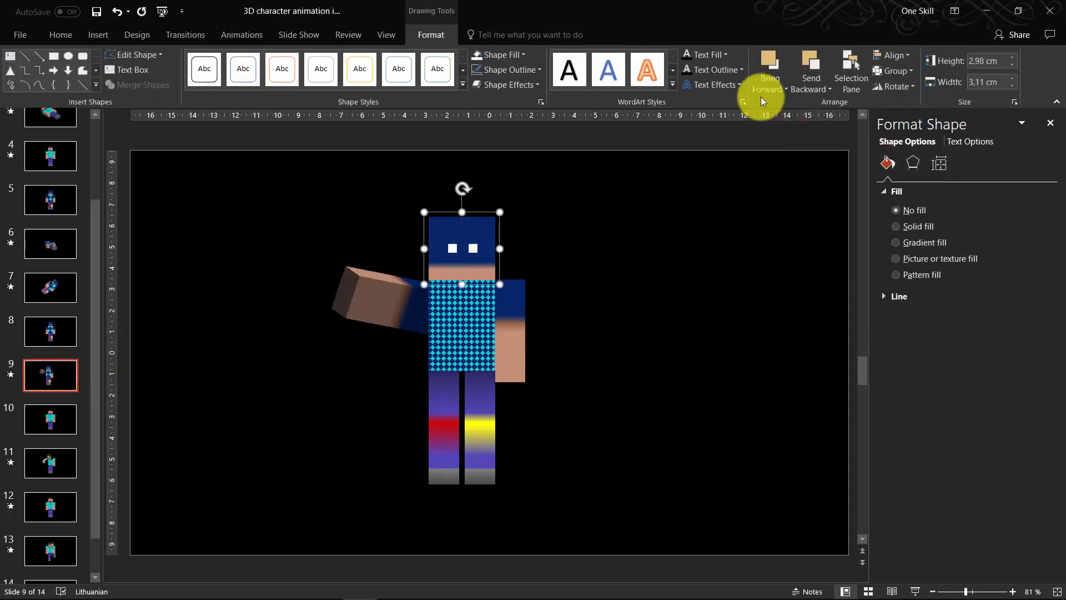
click(770, 89)
click(798, 121)
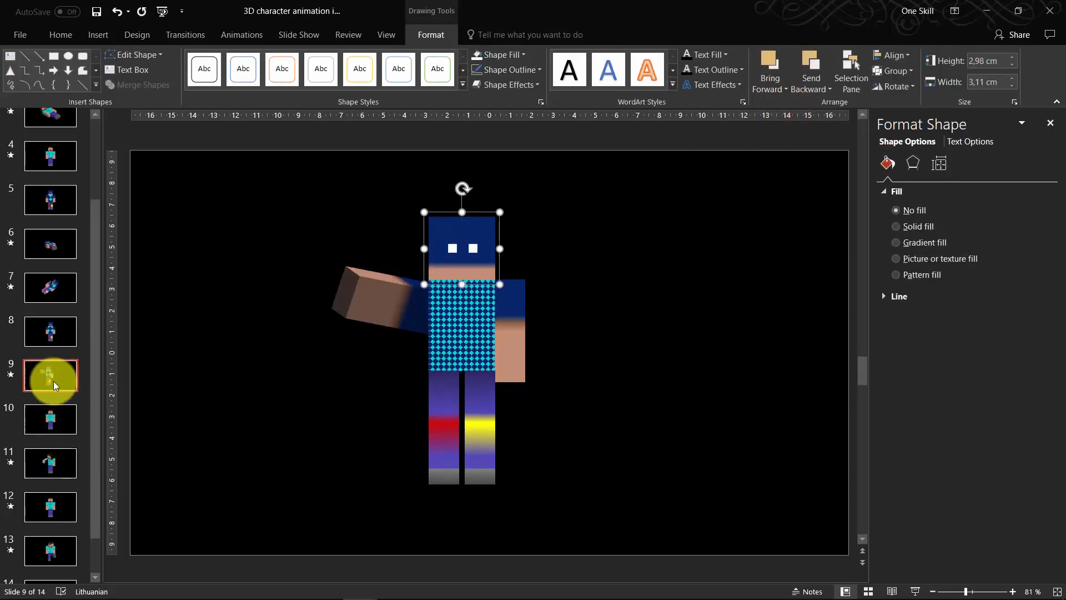
Replay the slide show from slide 8 to check the layering during the morph, and return to slide 9.
click(51, 333)
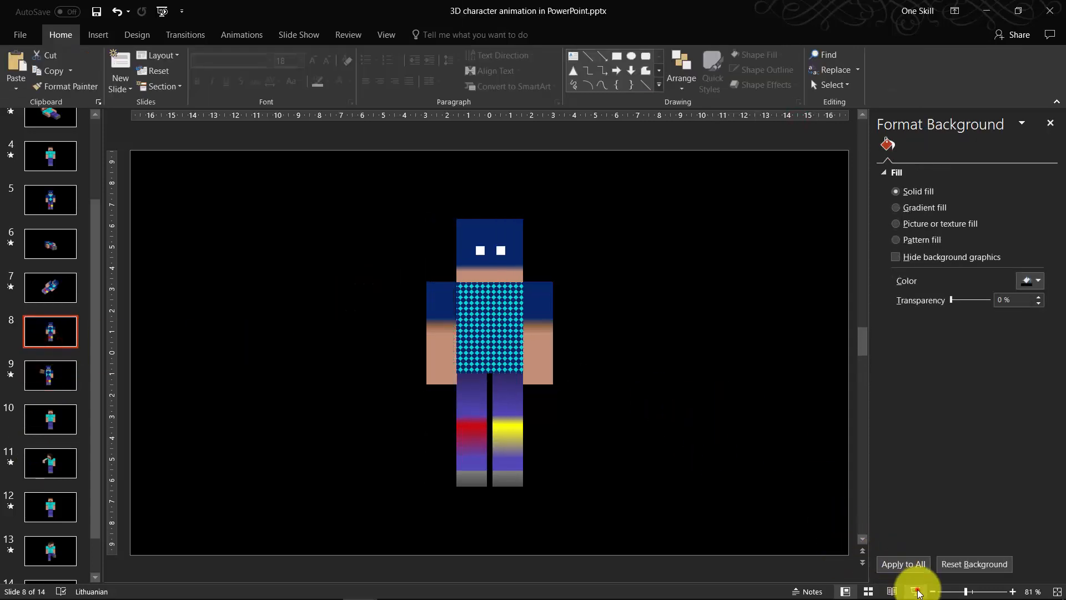
click(917, 591)
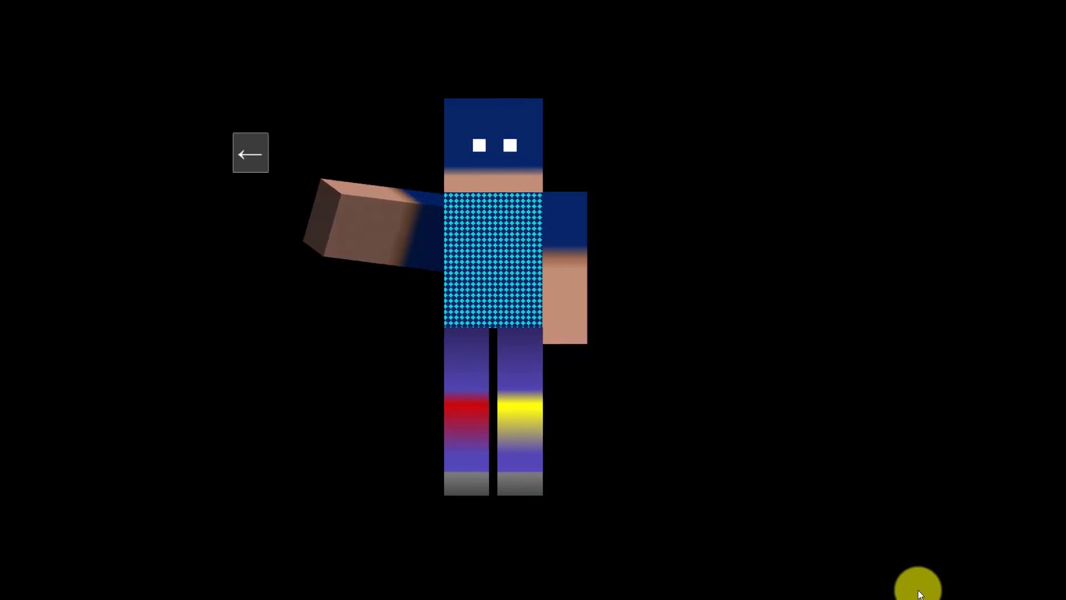
key(Escape)
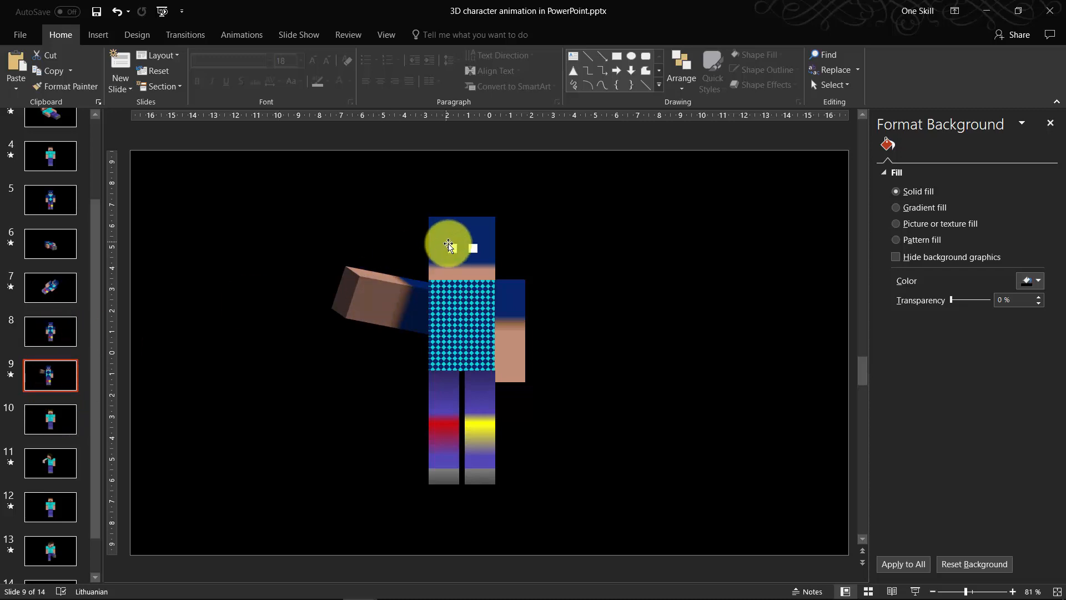
click(65, 332)
click(49, 376)
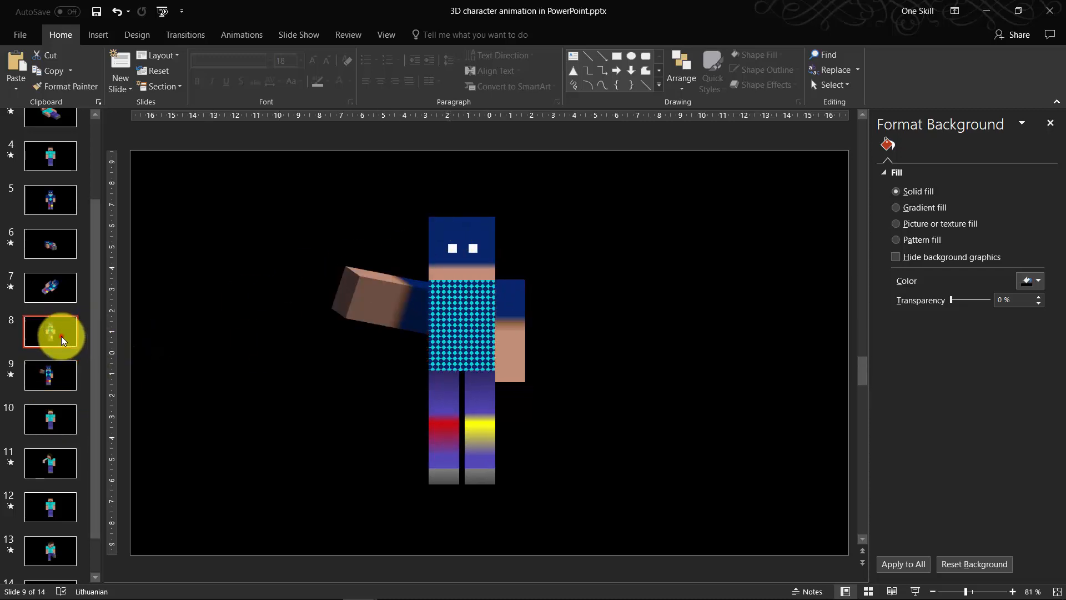
click(52, 373)
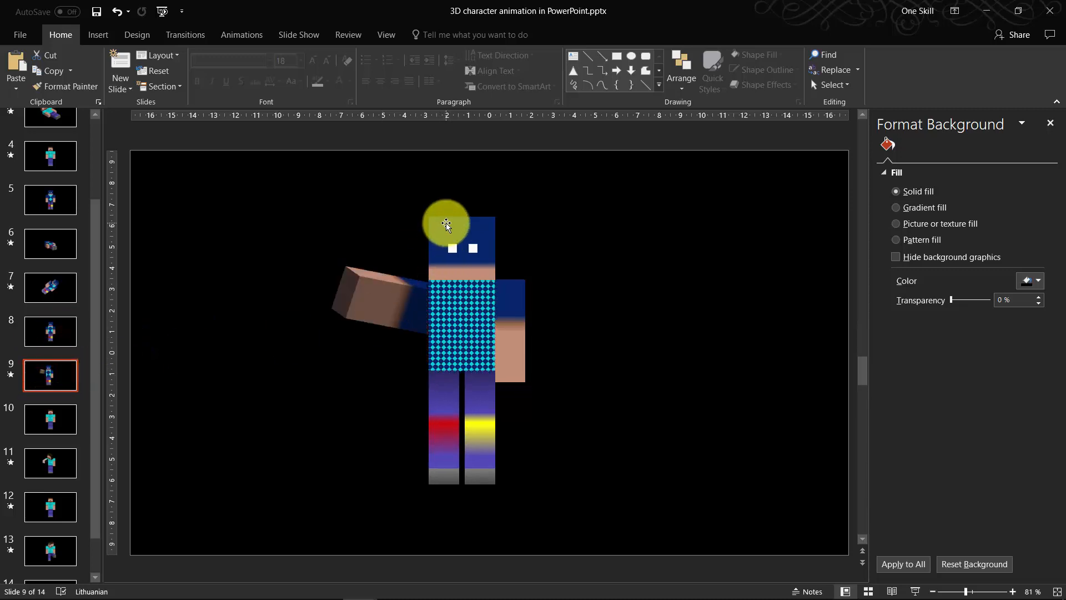
Apply the first Parallel 3-D rotation preset to slide 9's head, set it on the torso and tilt it counterclockwise.
click(446, 223)
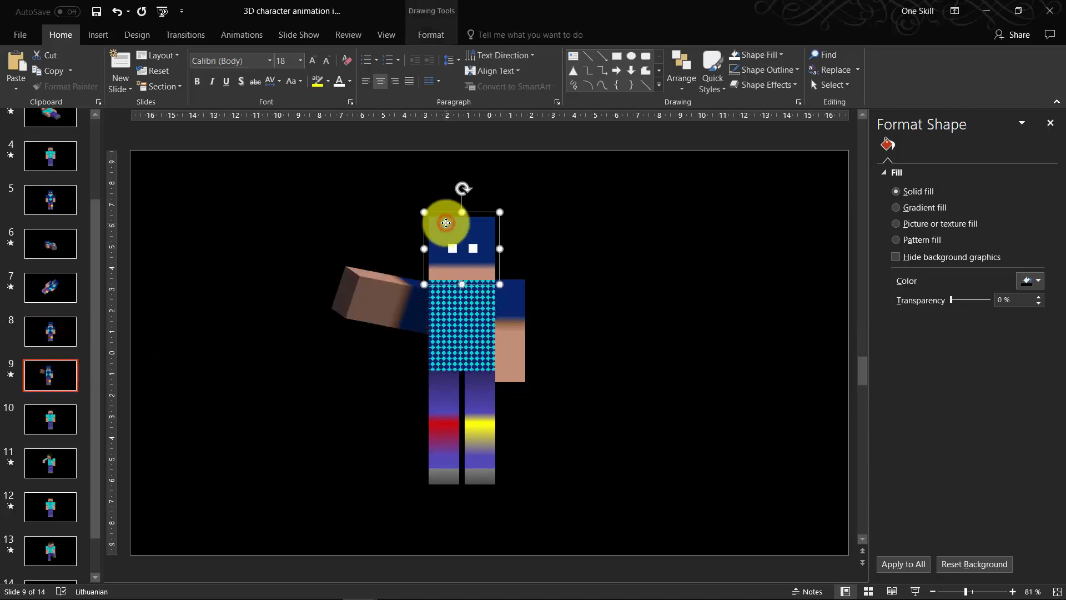
click(428, 38)
click(522, 86)
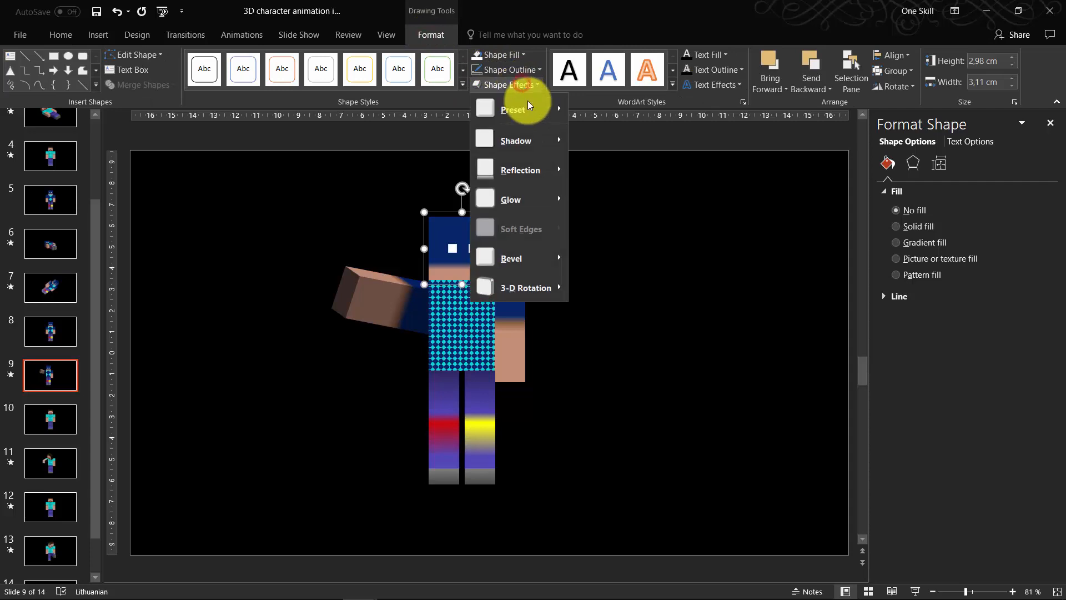
mouse_move(540, 291)
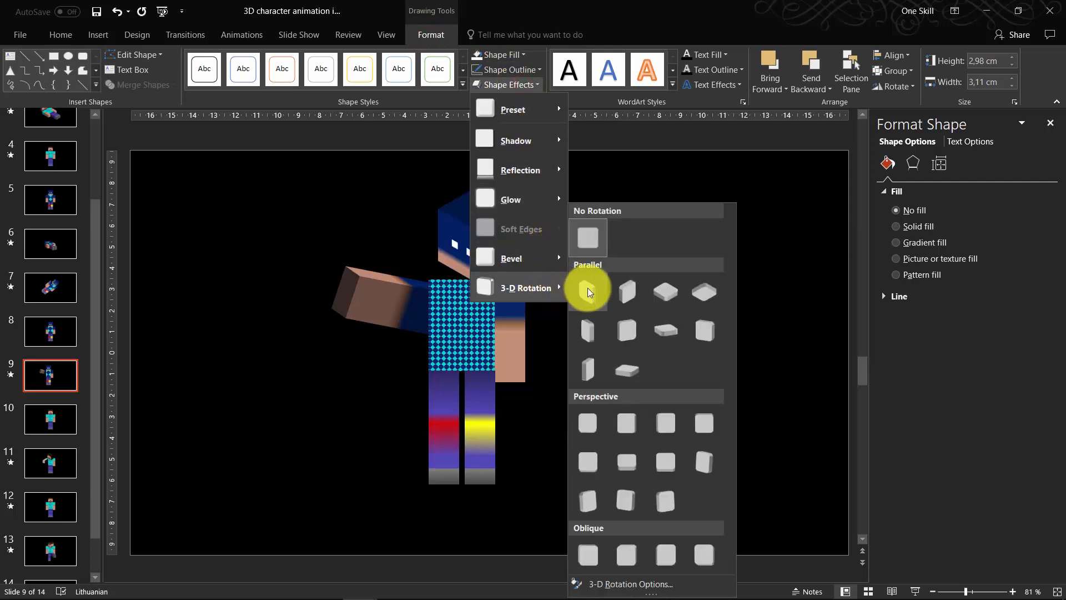
click(587, 288)
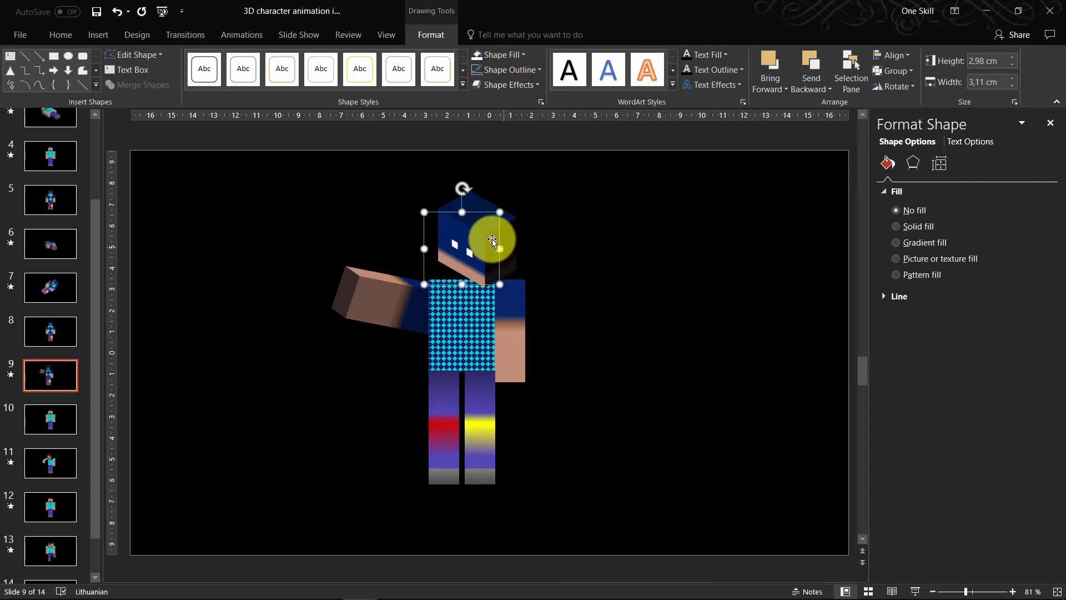
drag(497, 225, 483, 239)
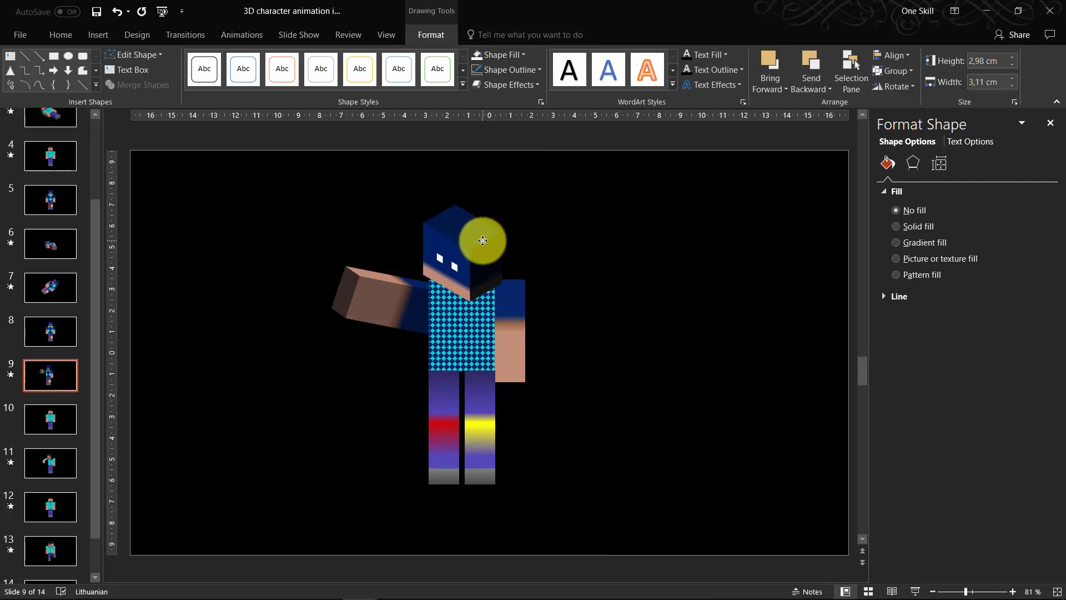
drag(482, 241, 483, 239)
drag(445, 203, 477, 233)
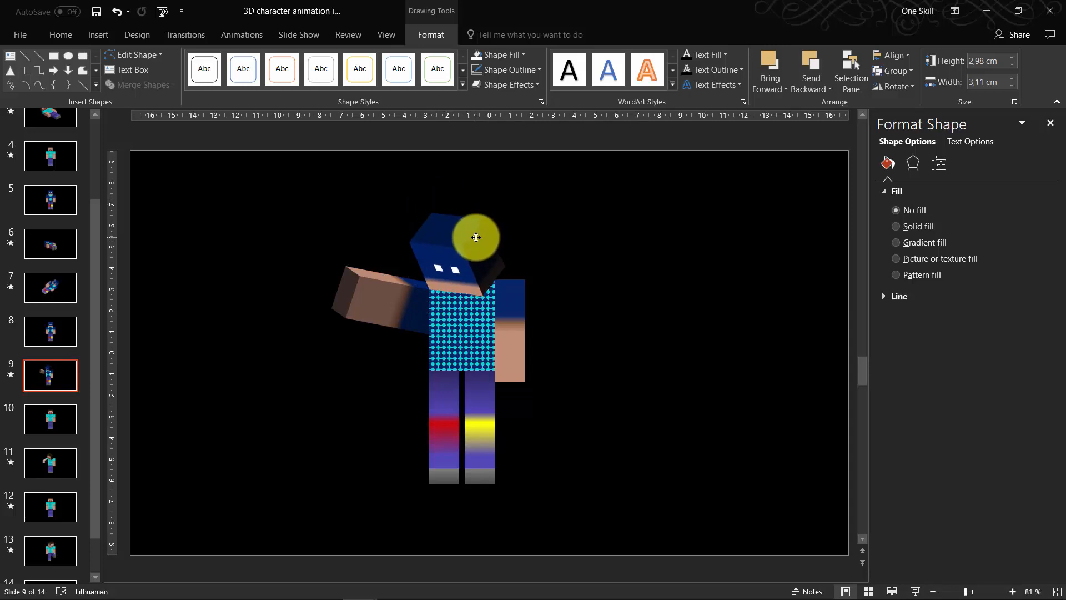
Play the slide show from slide 8 to check the head's morph into its turned pose.
click(51, 333)
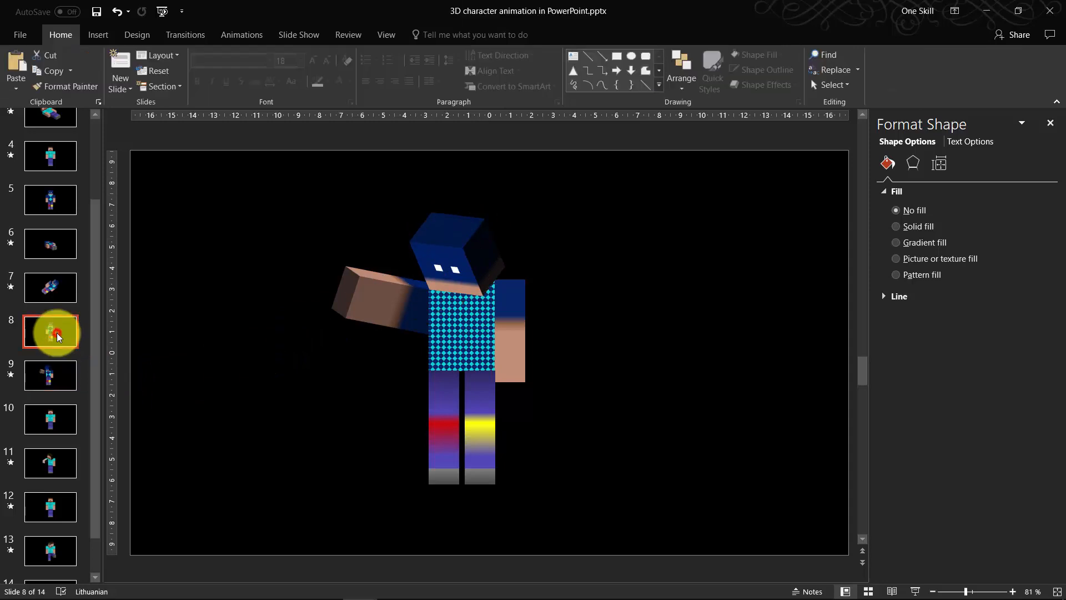
click(917, 592)
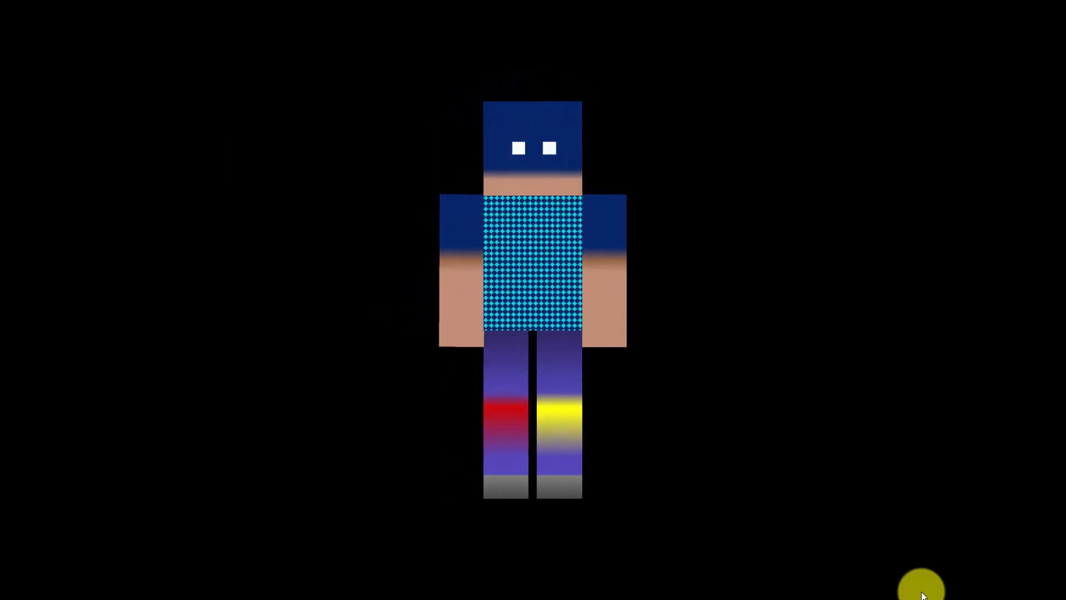
key(Escape)
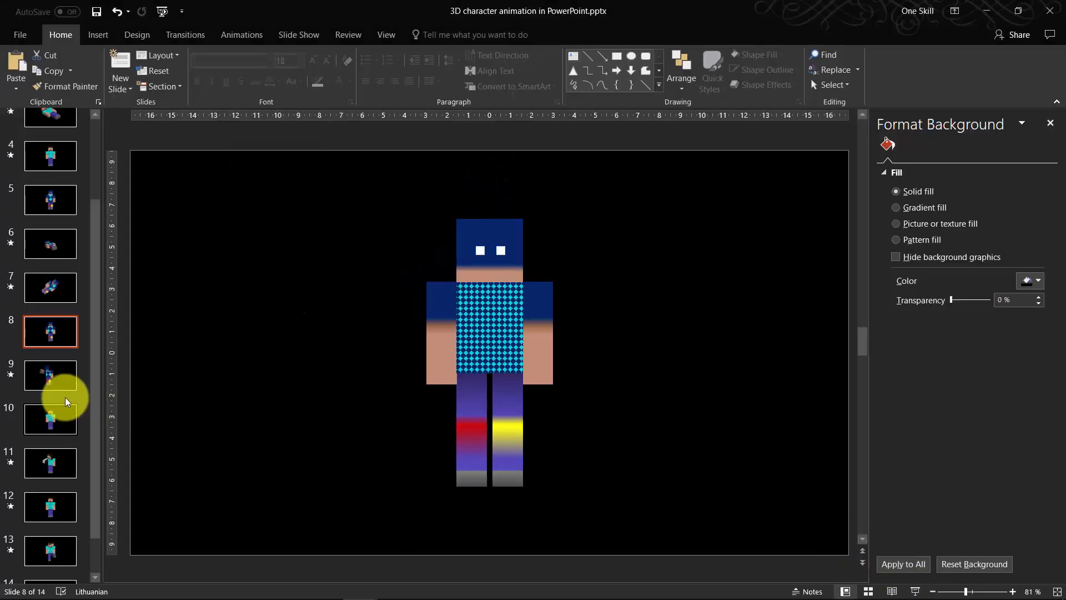
Delete the turned head on slide 9 and replace it with a copy of slide 8's front-facing head placed on the torso.
click(441, 245)
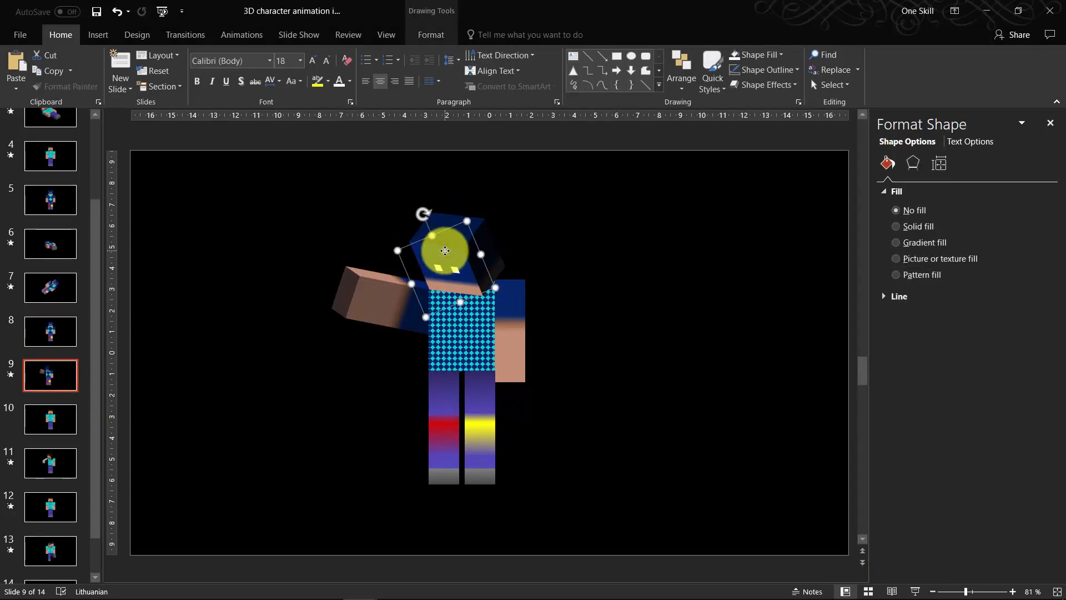
key(Delete)
click(53, 348)
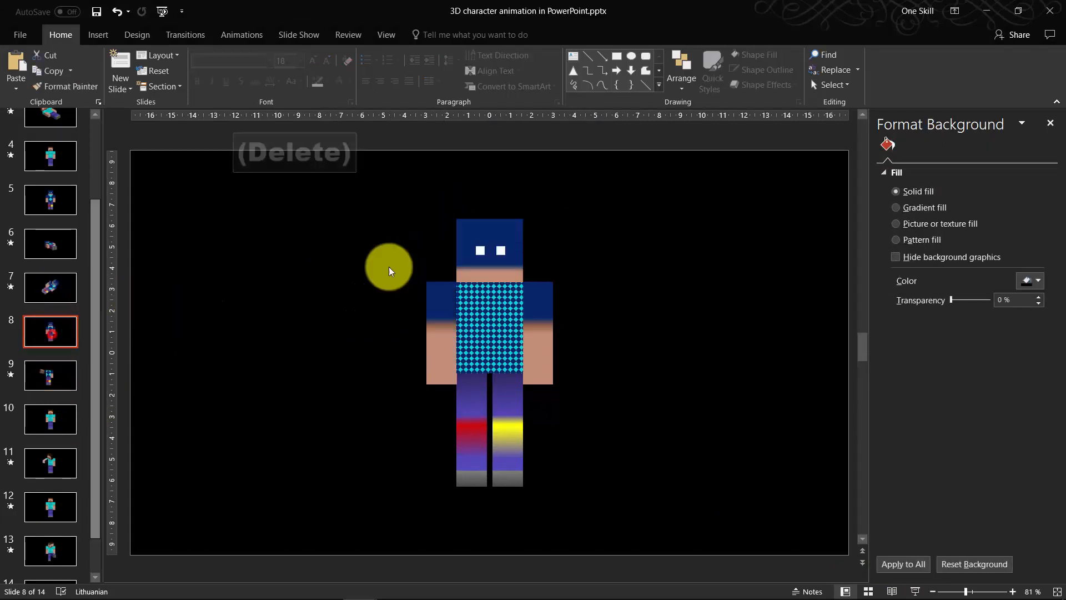
click(501, 229)
key(ctrl+c)
click(52, 369)
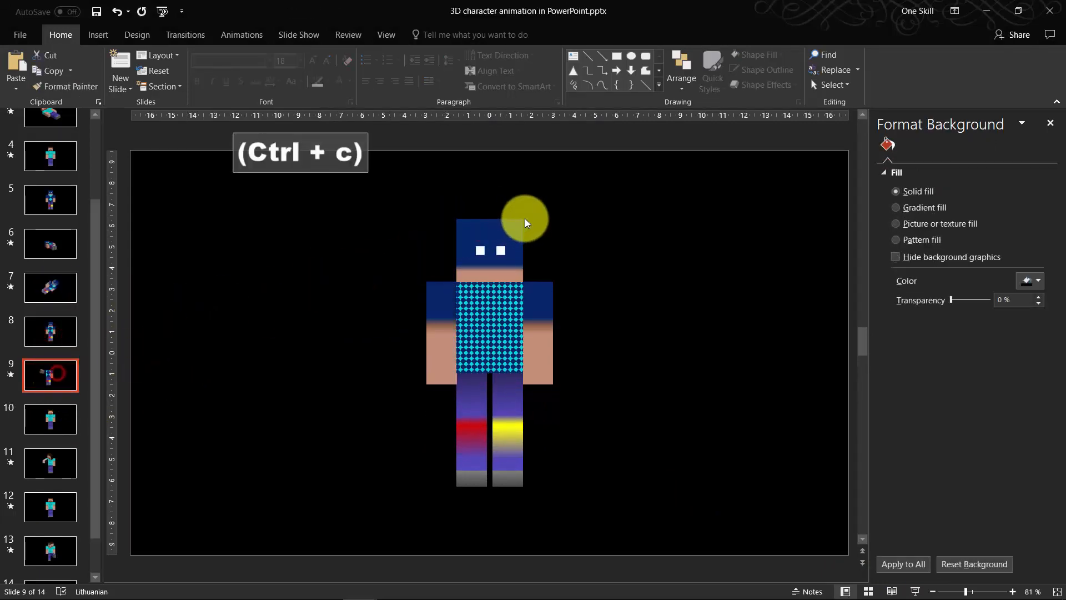
key(ctrl+v)
drag(524, 228, 482, 231)
click(565, 219)
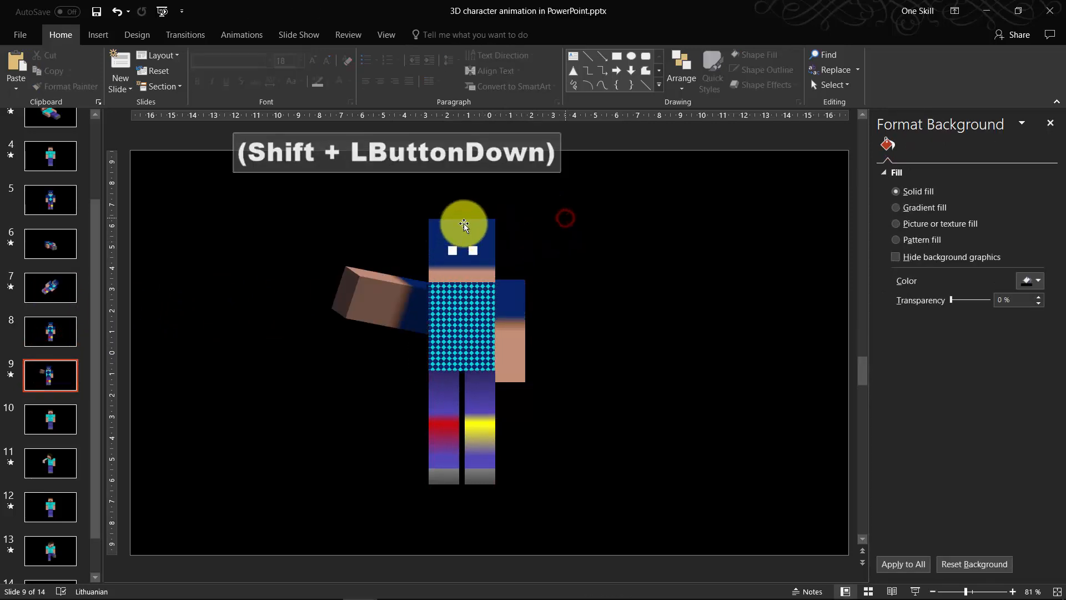
Apply the first Parallel 3-D rotation to slide 9's new head, align it with the torso, and try a counterclockwise tilt before undoing it.
shift+click(463, 225)
click(427, 36)
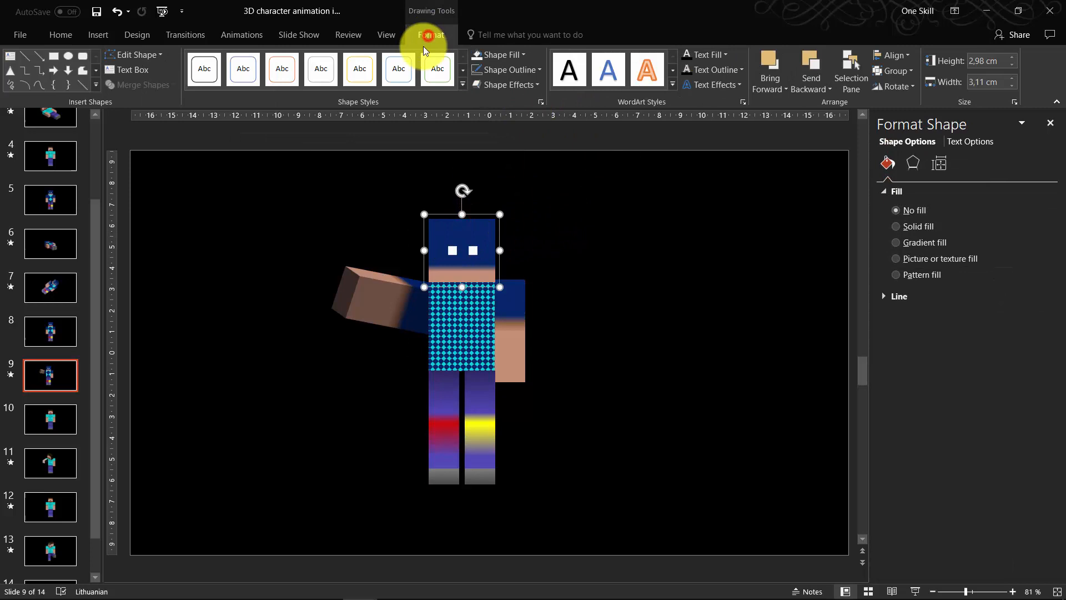
click(511, 85)
mouse_move(545, 287)
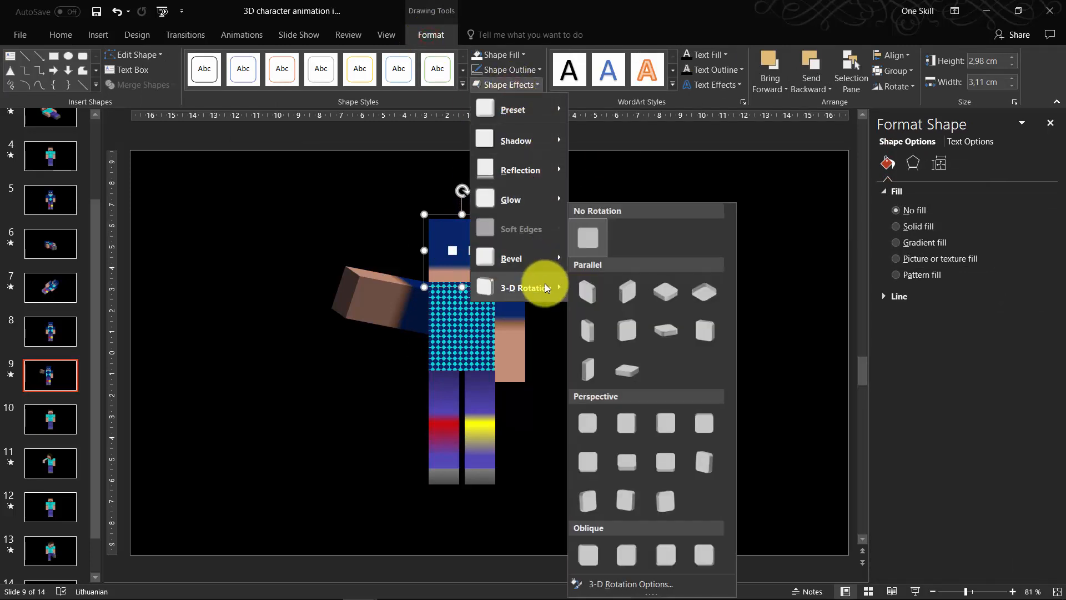
click(592, 289)
drag(493, 238, 487, 245)
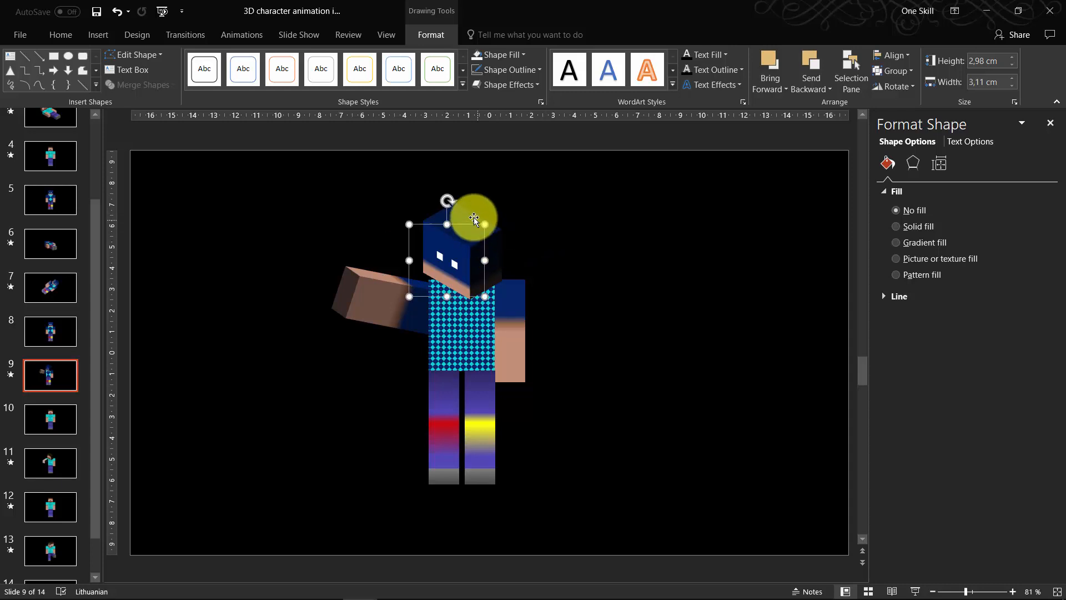
drag(448, 199, 421, 207)
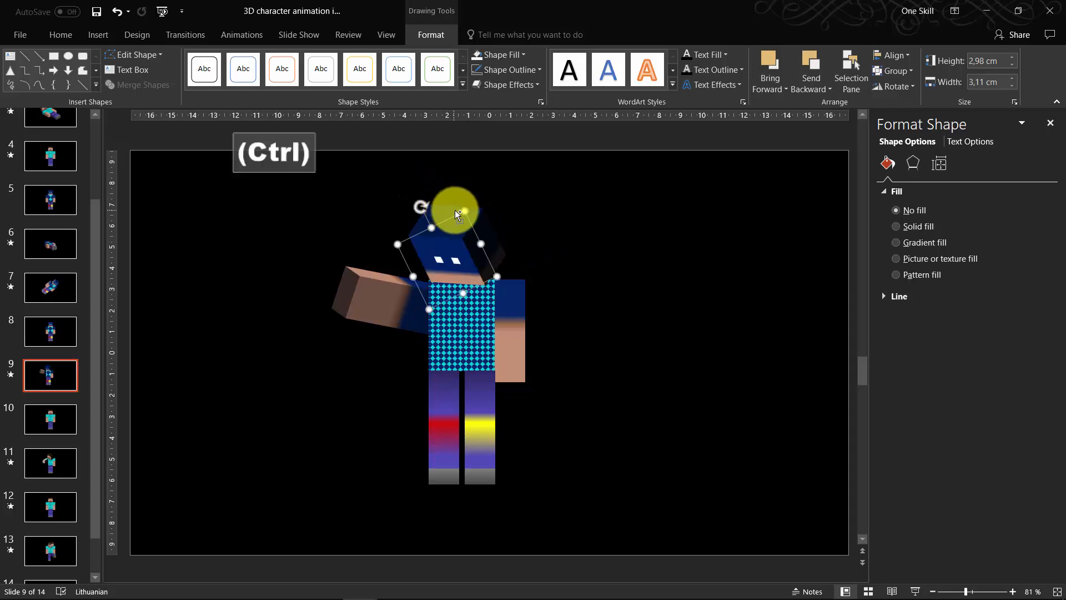
key(ctrl+z)
click(551, 225)
Play the slide show from slide 8 to slide 9 and back to check the 3-D head turn.
click(49, 333)
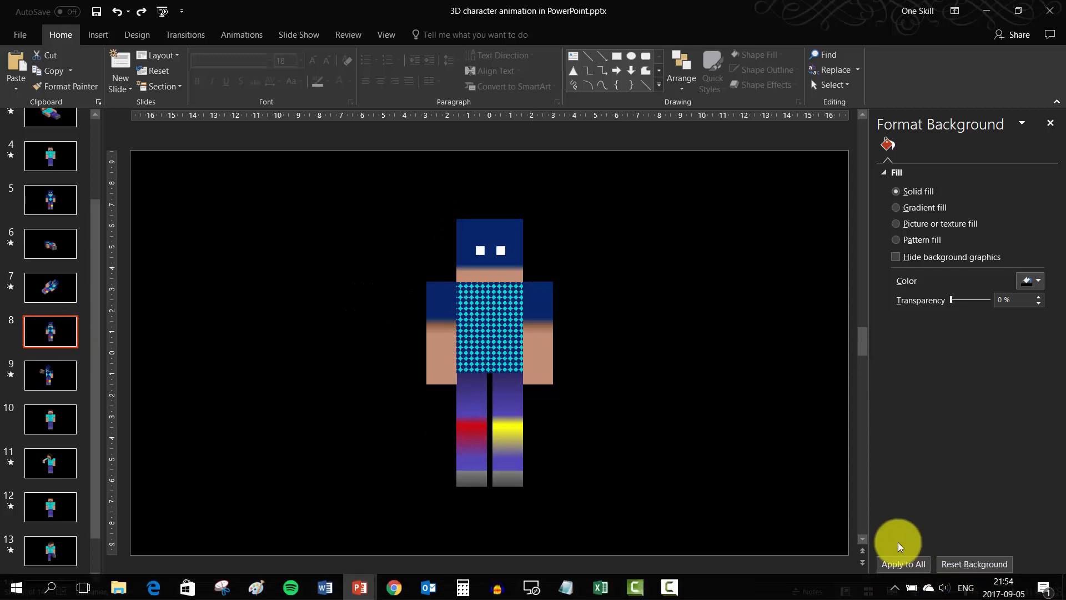
click(915, 592)
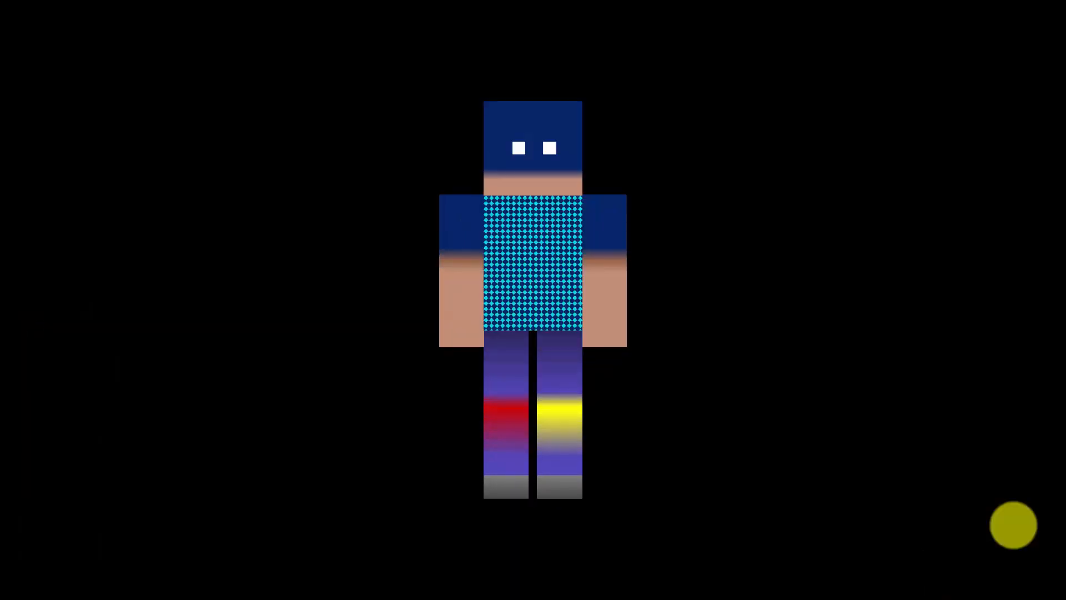
key(Right)
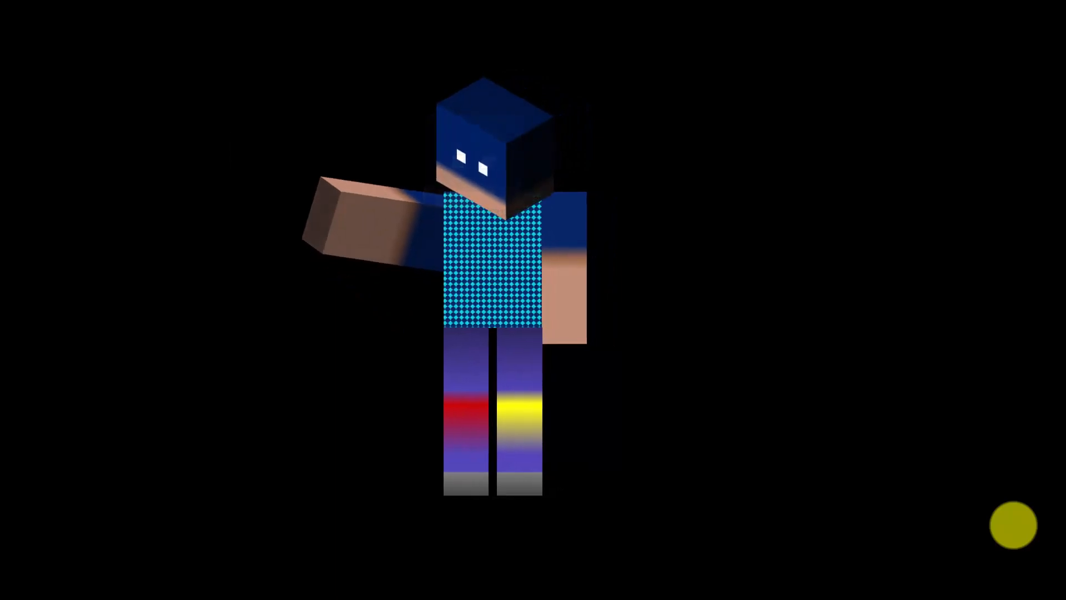
key(Left)
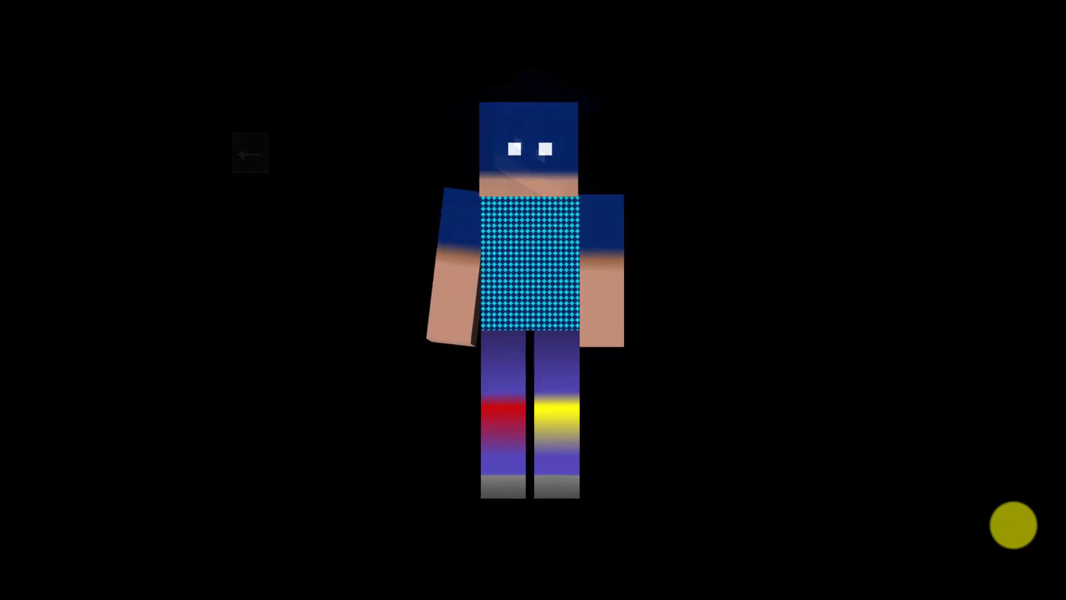
key(Escape)
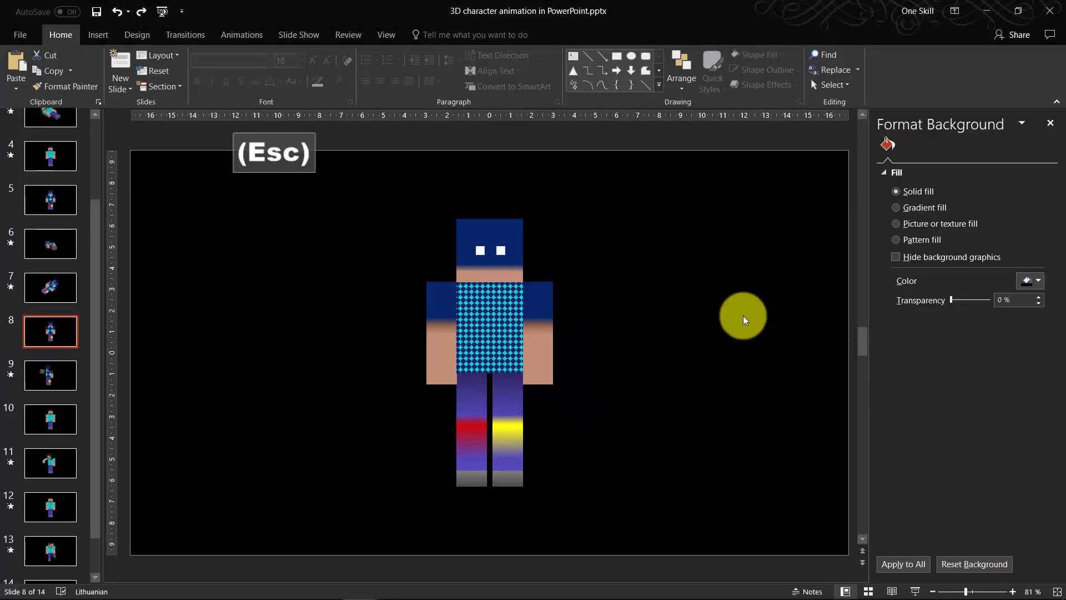
Compare the head and its pose across slides 7, 8 and 9.
click(58, 288)
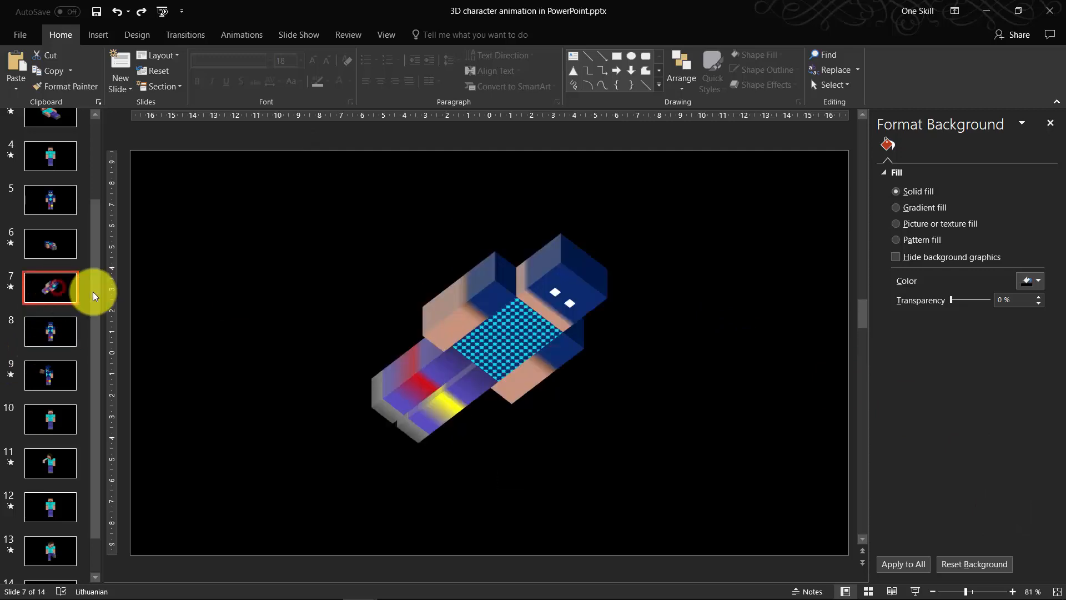
click(41, 340)
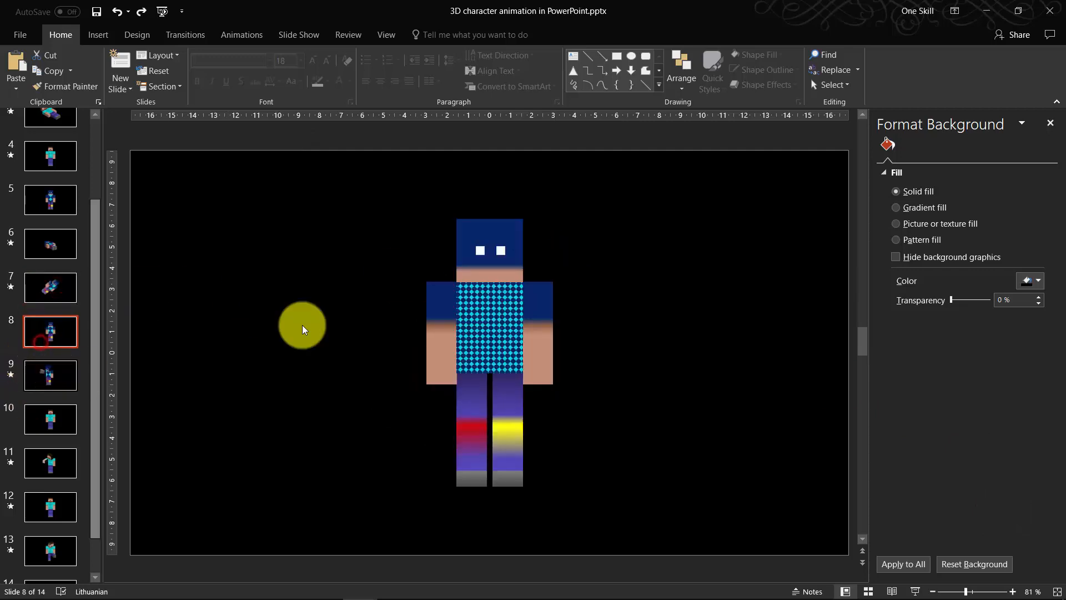
click(512, 242)
click(59, 372)
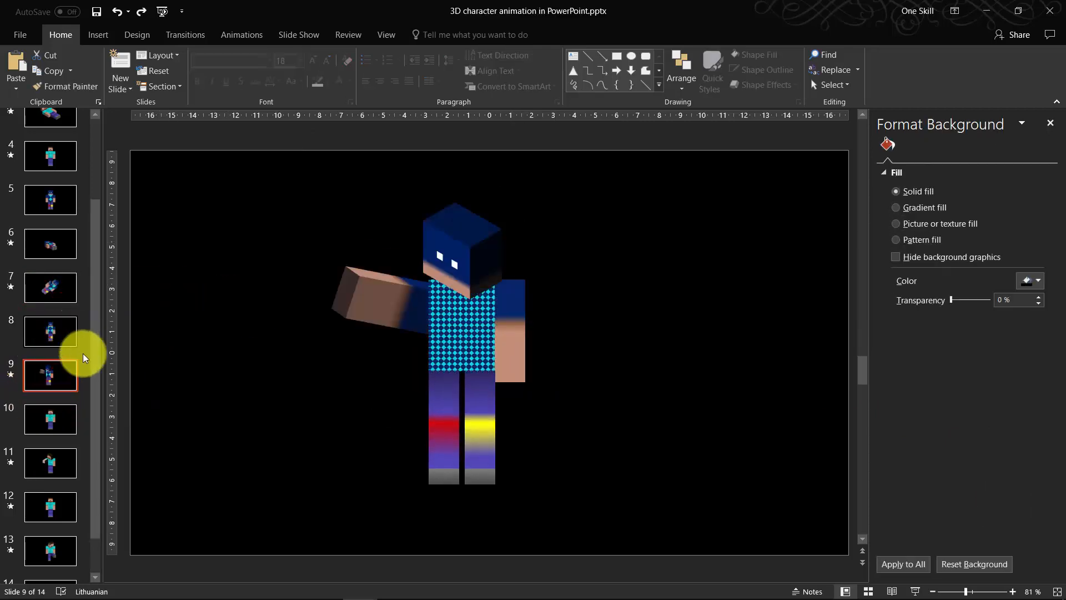
click(63, 378)
click(54, 333)
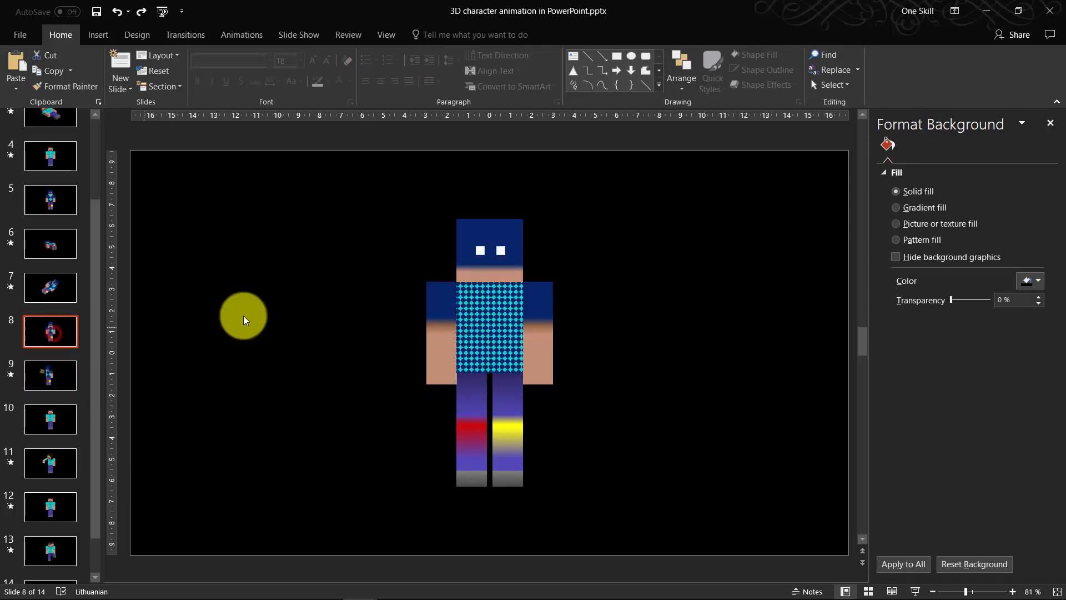
click(474, 233)
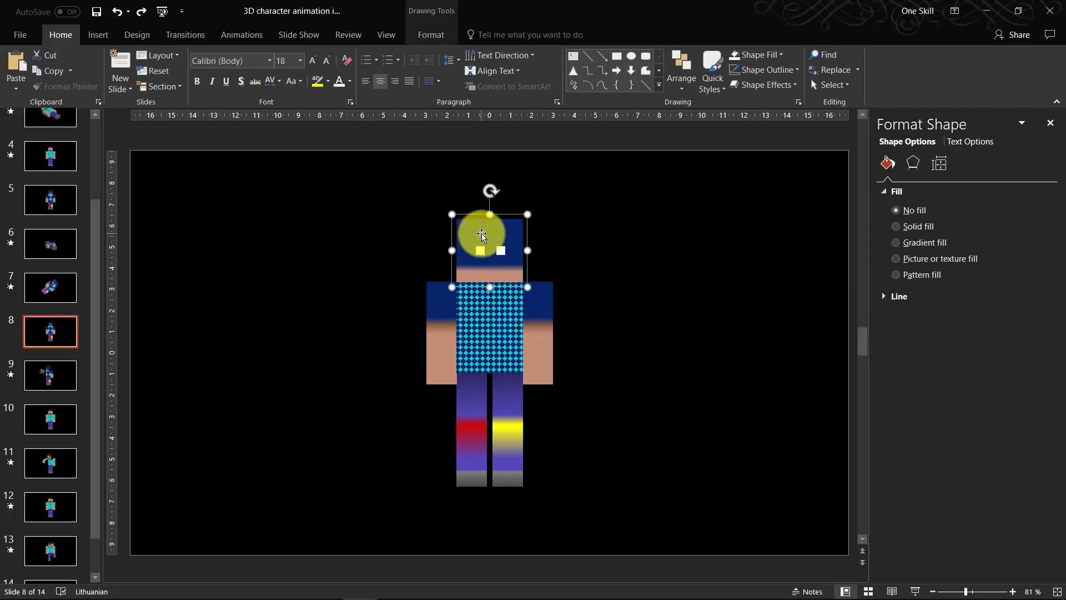
Replace slide 9's 3-D-rotated head with a copy of slide 8's head, placed on the torso and tilted flat clockwise.
click(61, 376)
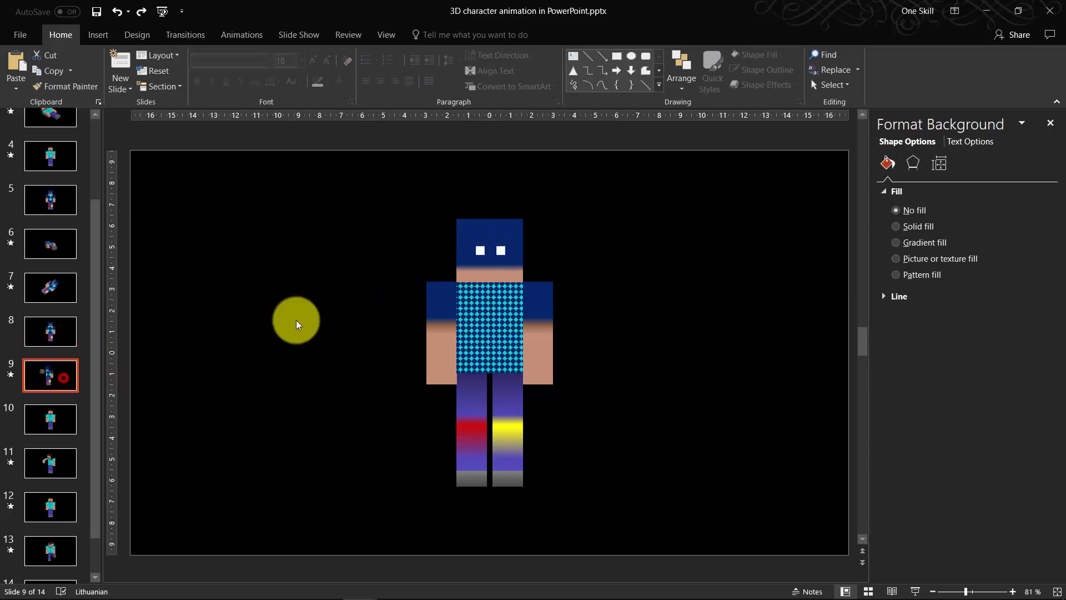
click(484, 239)
key(Delete)
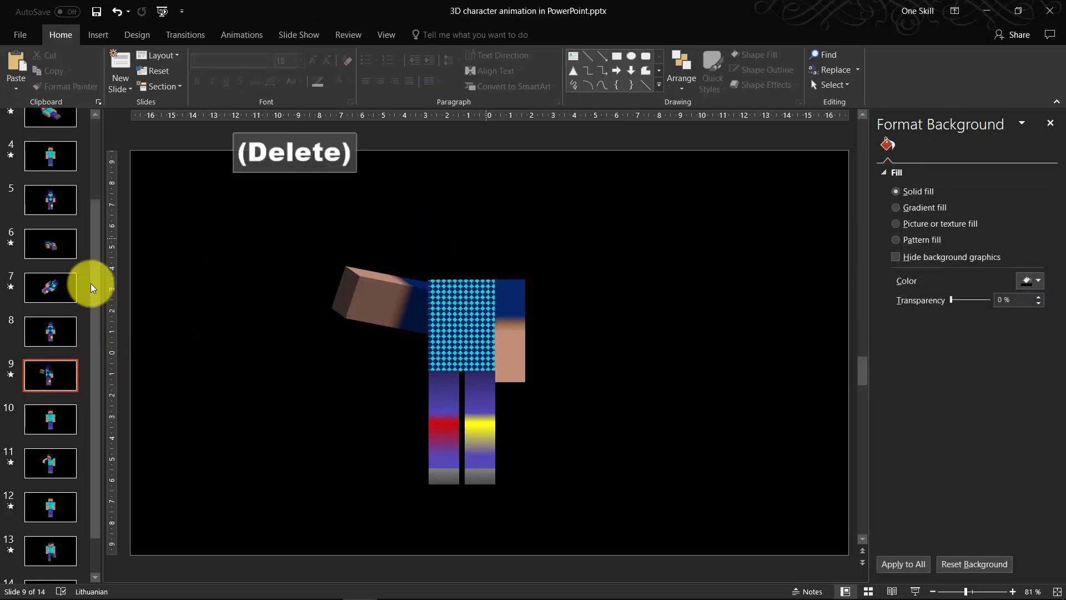
click(43, 334)
click(484, 242)
key(ctrl+c)
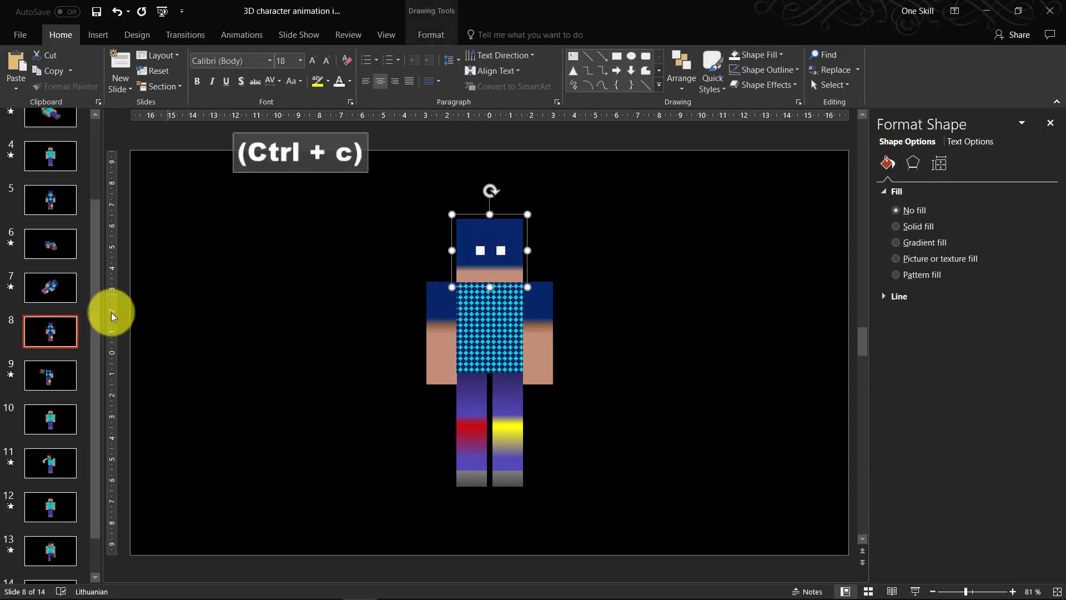
click(52, 368)
key(ctrl+v)
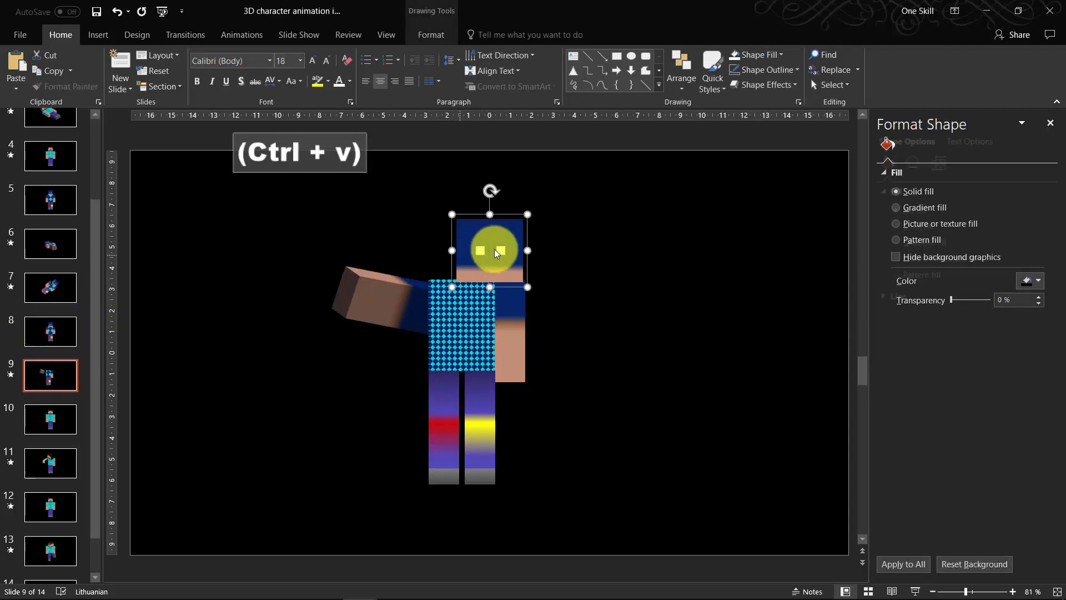
mouse_move(501, 220)
mouse_down()
mouse_move(476, 211)
mouse_move(481, 219)
mouse_move(493, 195)
mouse_move(494, 210)
mouse_up()
click(572, 215)
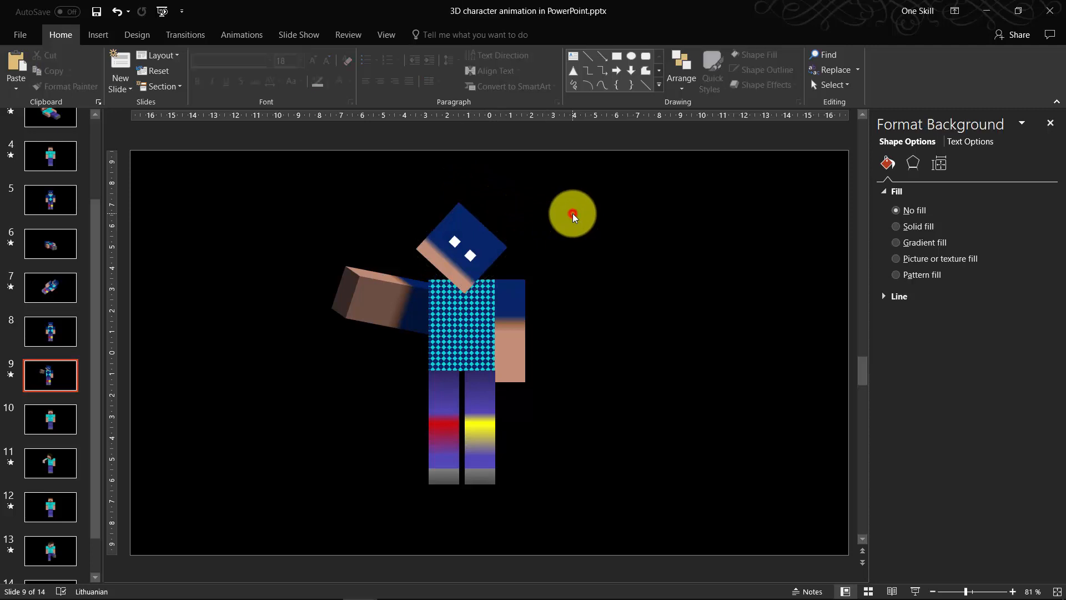
Play the slide show from slide 8 to slide 9 and back to check the flat head tilt.
click(58, 337)
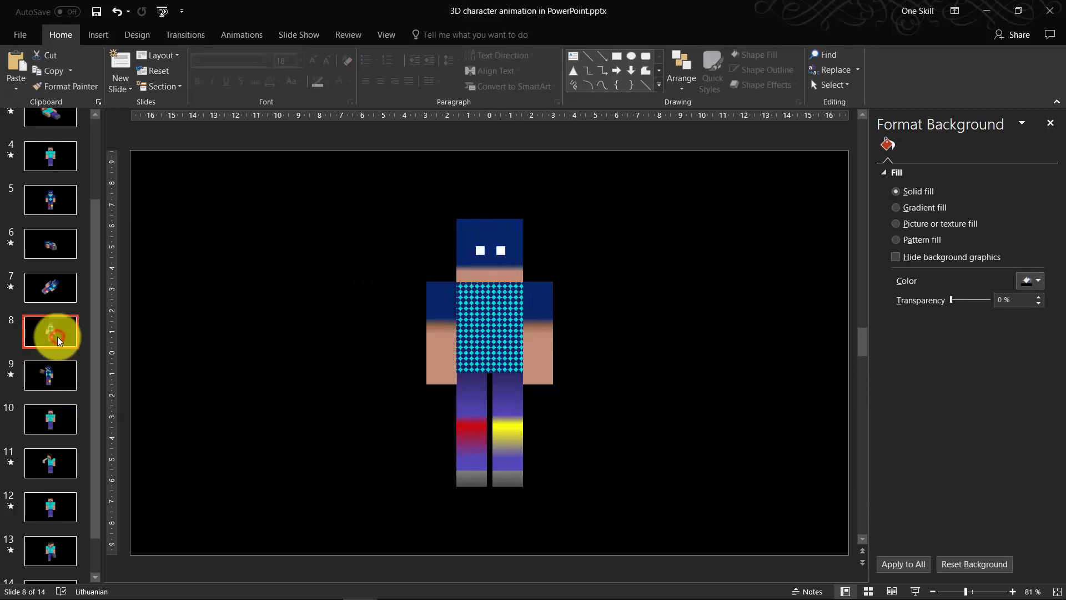
click(61, 381)
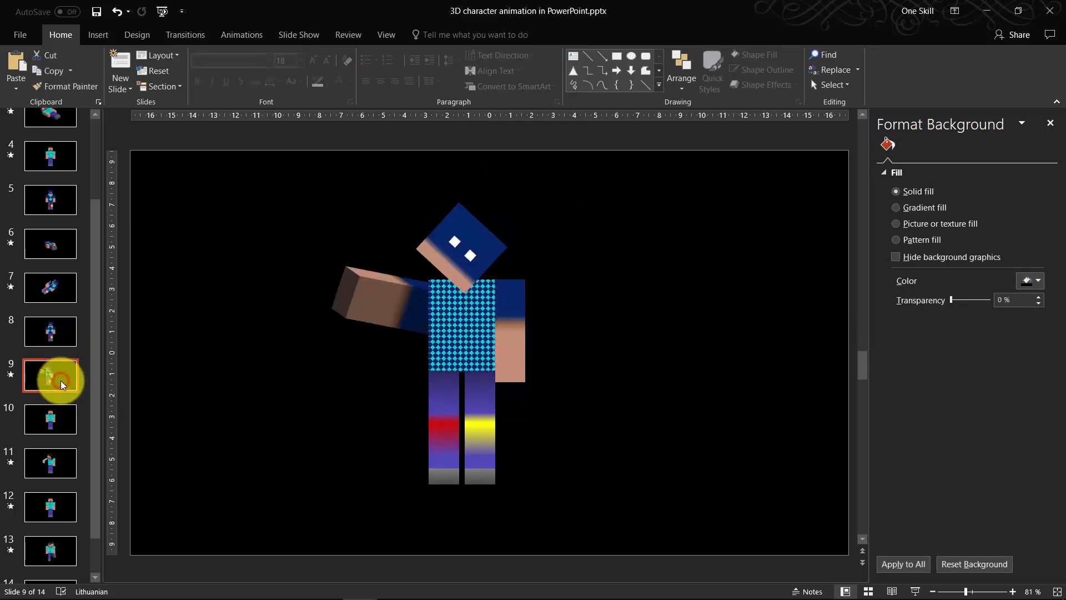
click(52, 331)
click(916, 591)
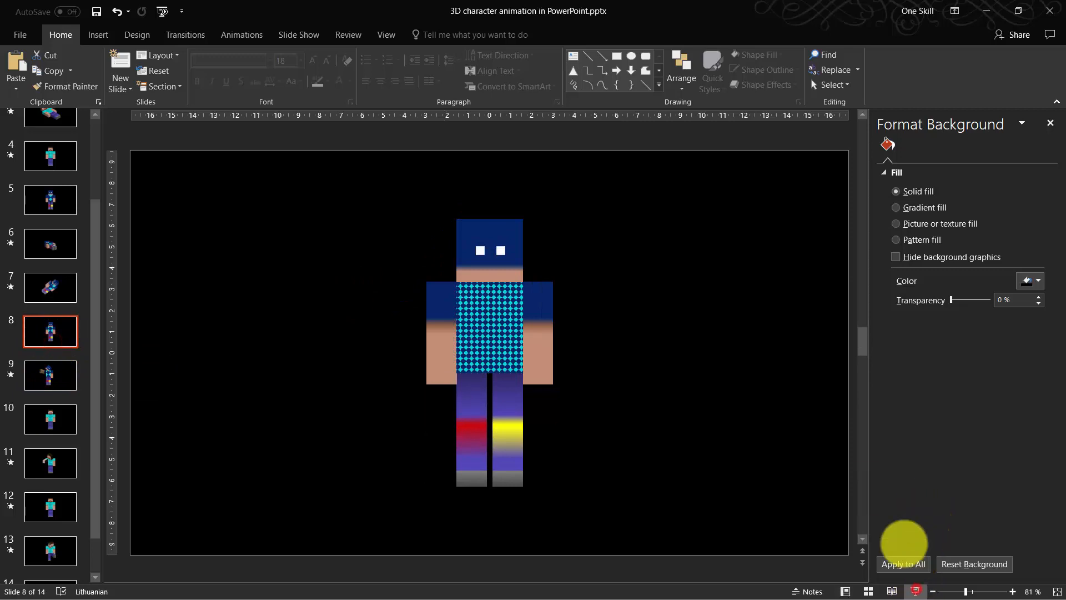
click(905, 529)
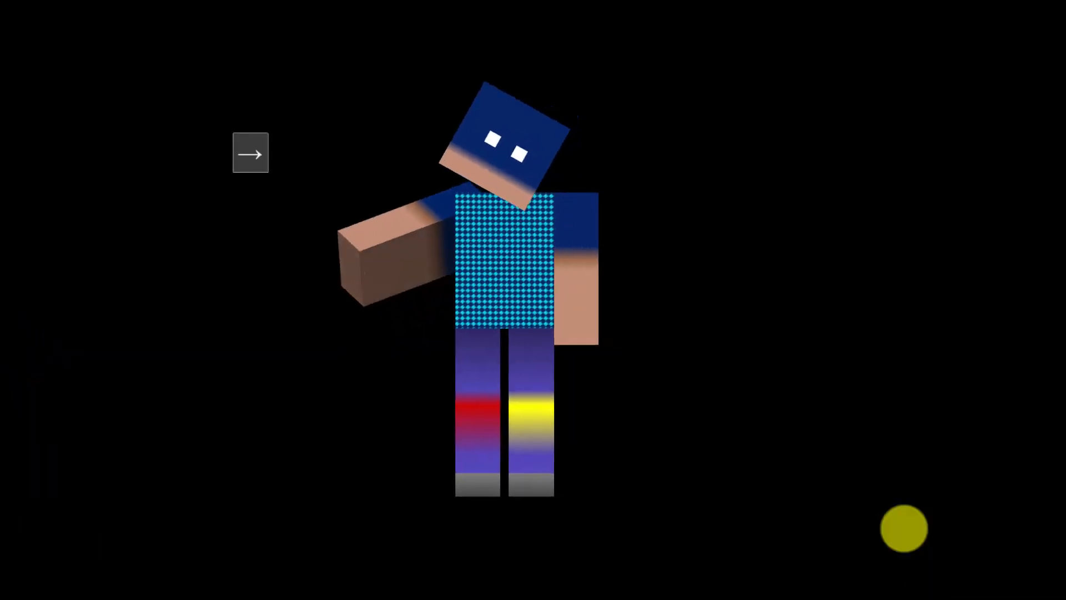
click(904, 528)
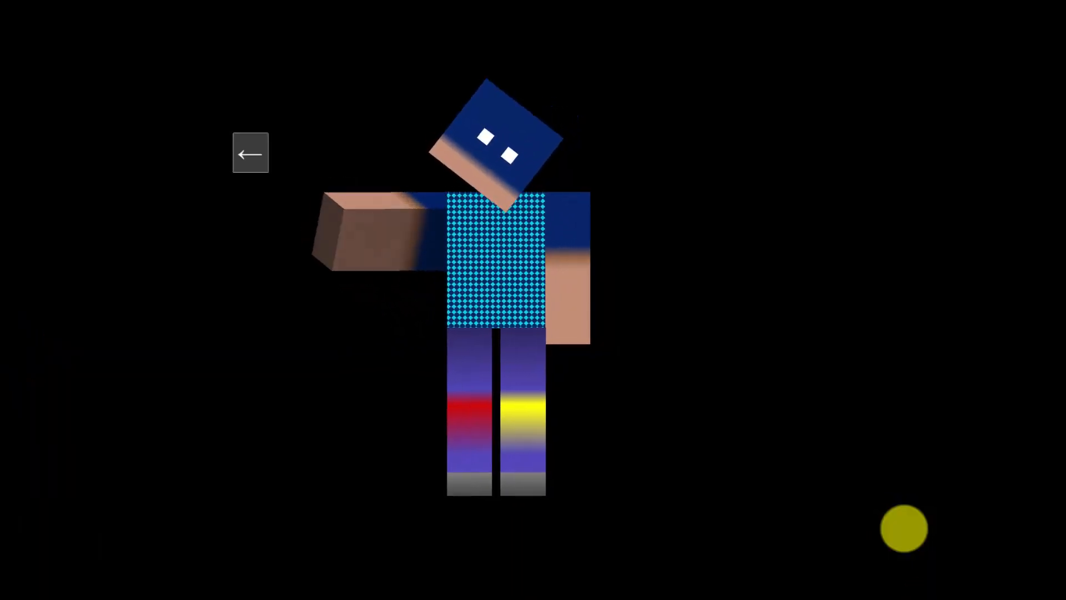
click(904, 528)
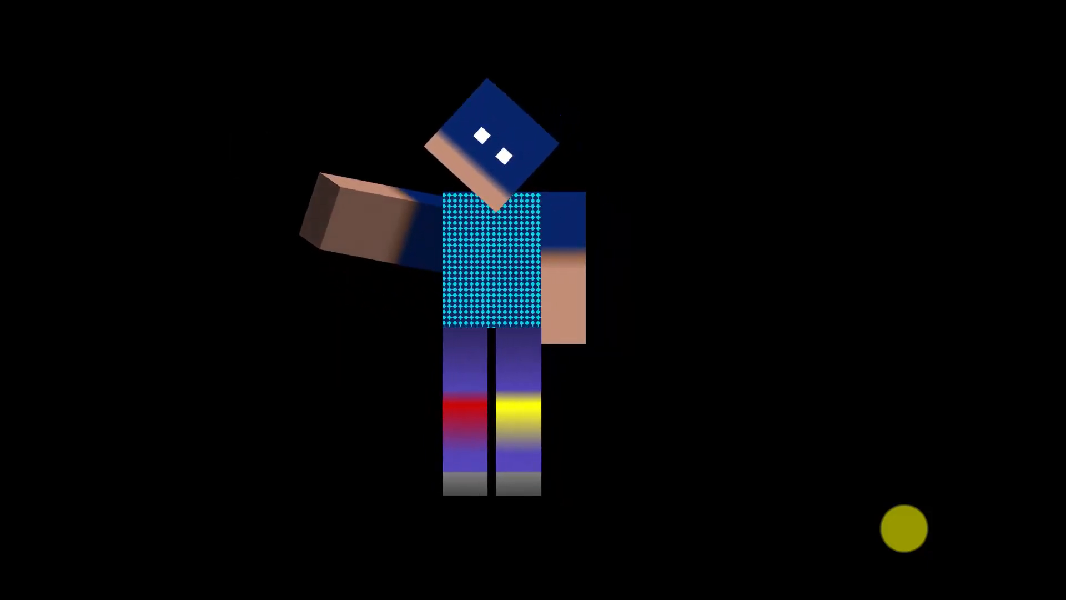
key(Escape)
Rotate slide 9's tilted head back to upright and centre it above the torso.
click(484, 232)
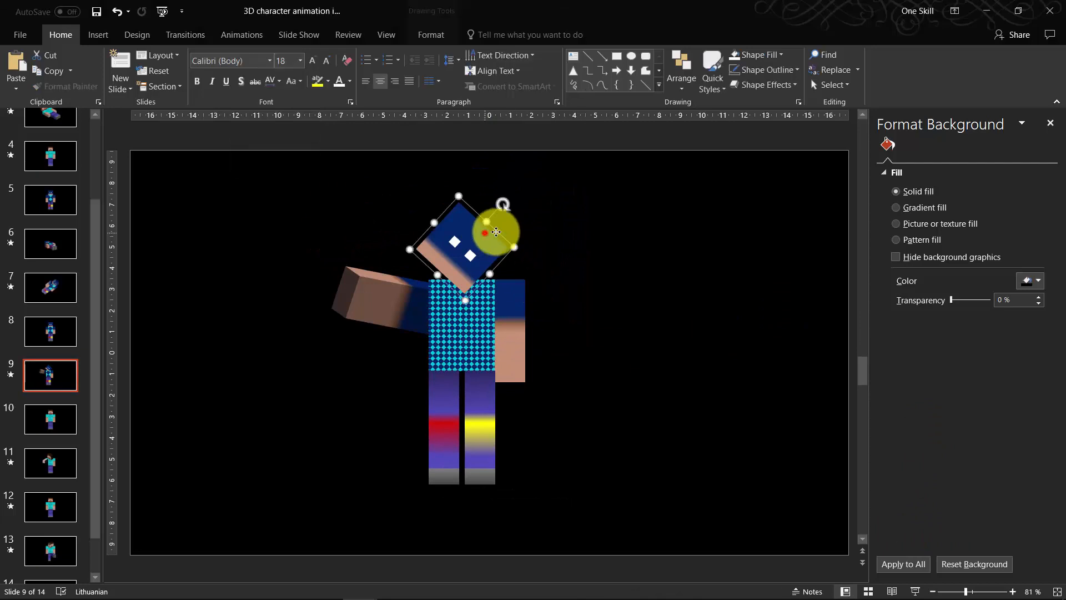
drag(495, 197, 463, 188)
mouse_move(477, 230)
mouse_down()
mouse_move(460, 220)
mouse_move(471, 223)
mouse_up()
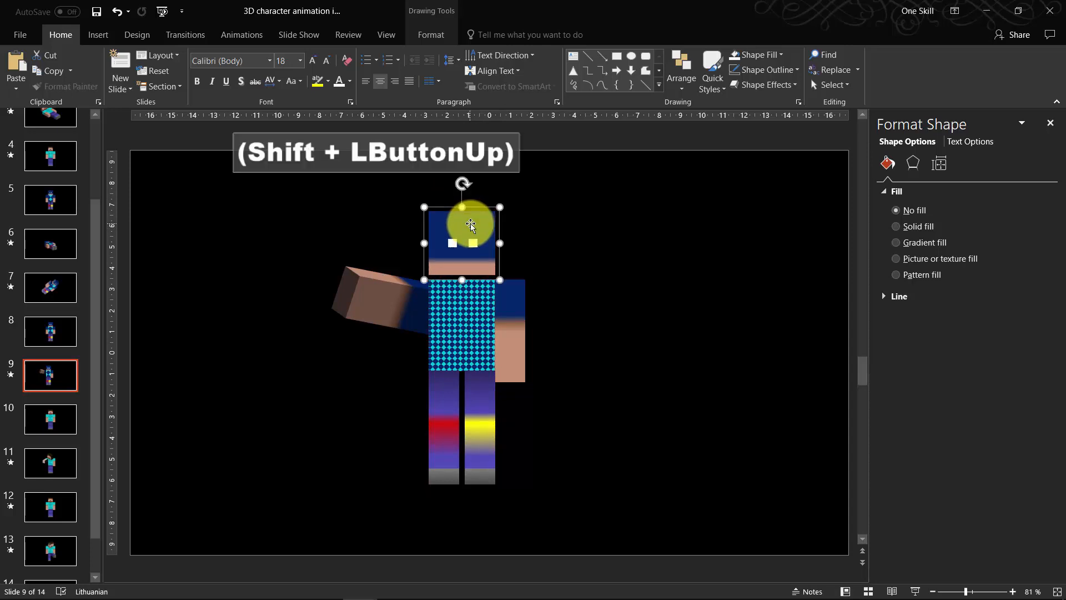
Apply the eighth Parallel 3-D rotation preset to slide 9's head and seat the rotated head on the torso.
click(432, 37)
click(515, 86)
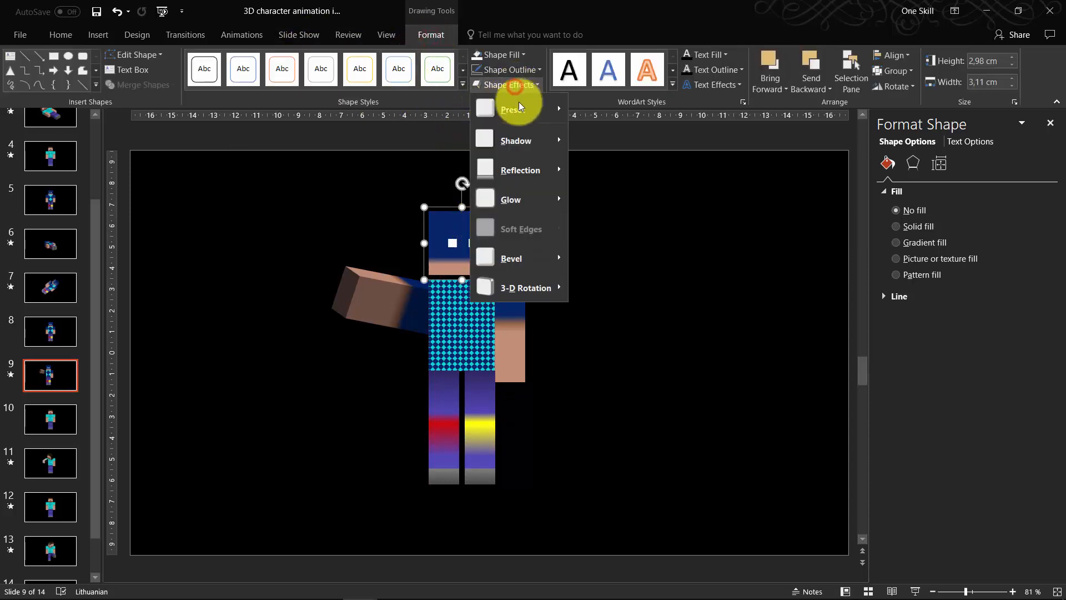
mouse_move(543, 281)
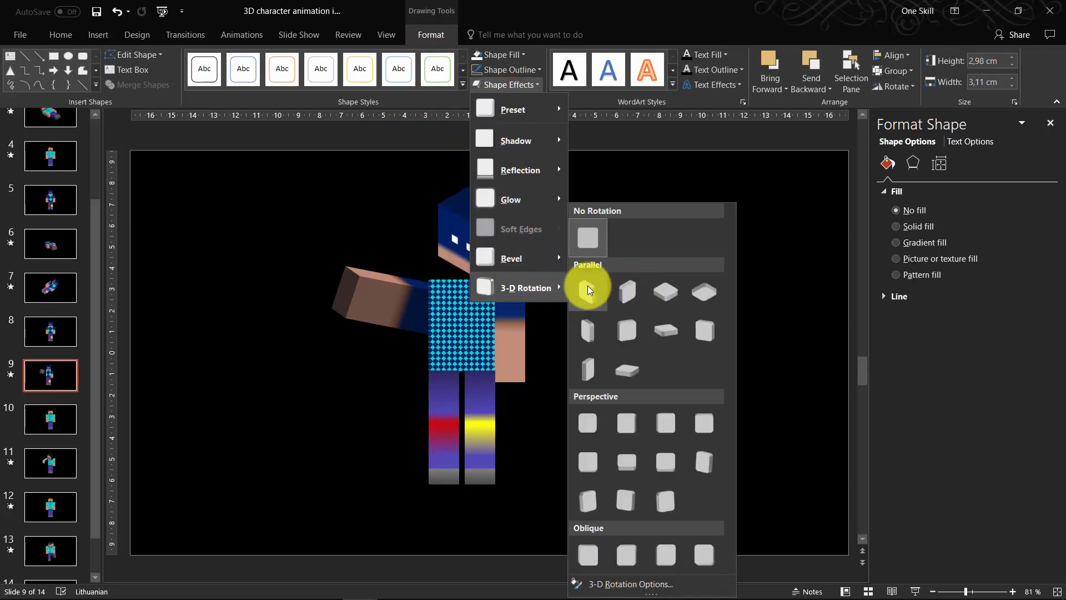
click(708, 332)
click(497, 228)
drag(490, 227, 486, 231)
Play the slide show from slide 8 to slide 9 and back to check the morph into the 3-D-rotated head.
click(62, 375)
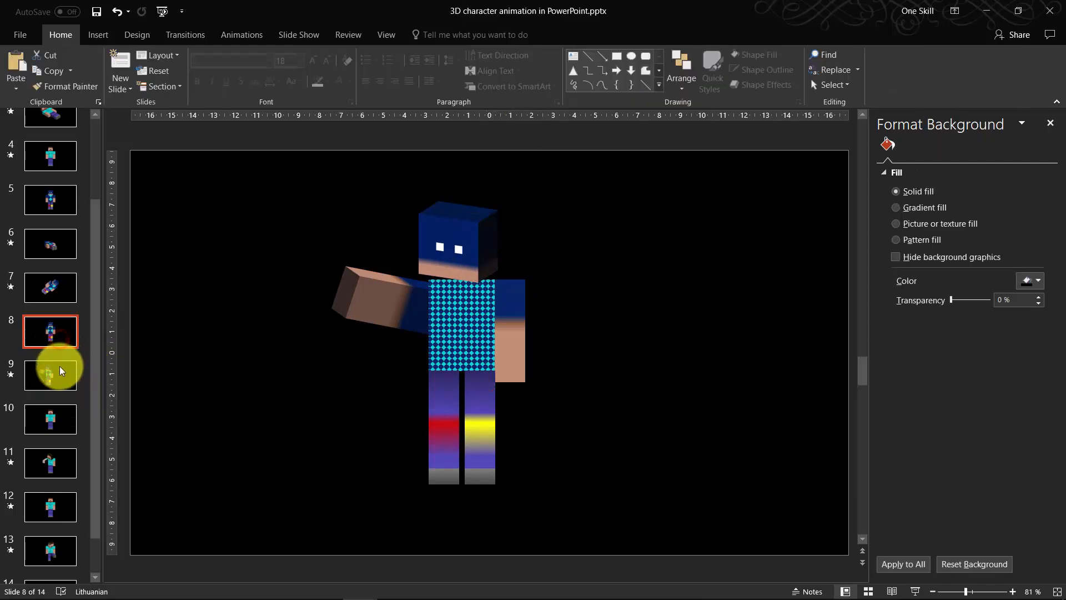
click(59, 366)
click(55, 344)
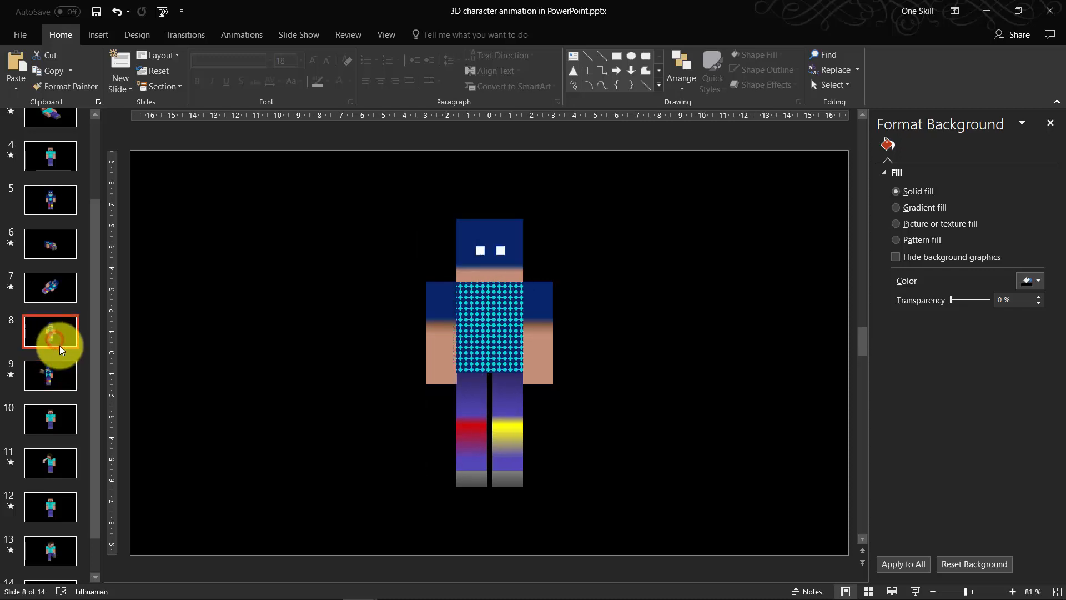
click(916, 591)
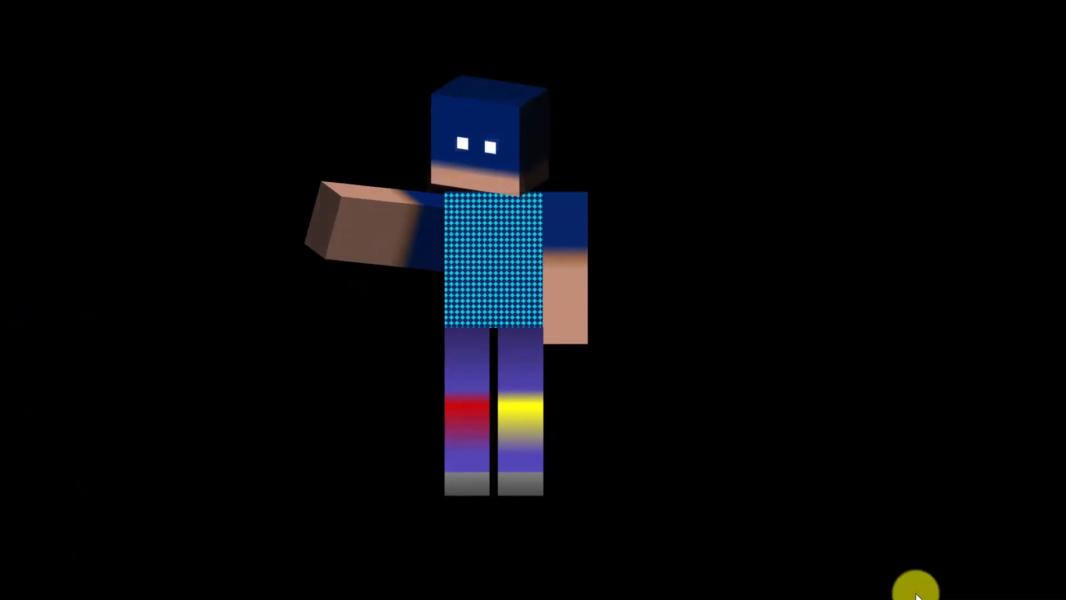
key(Left)
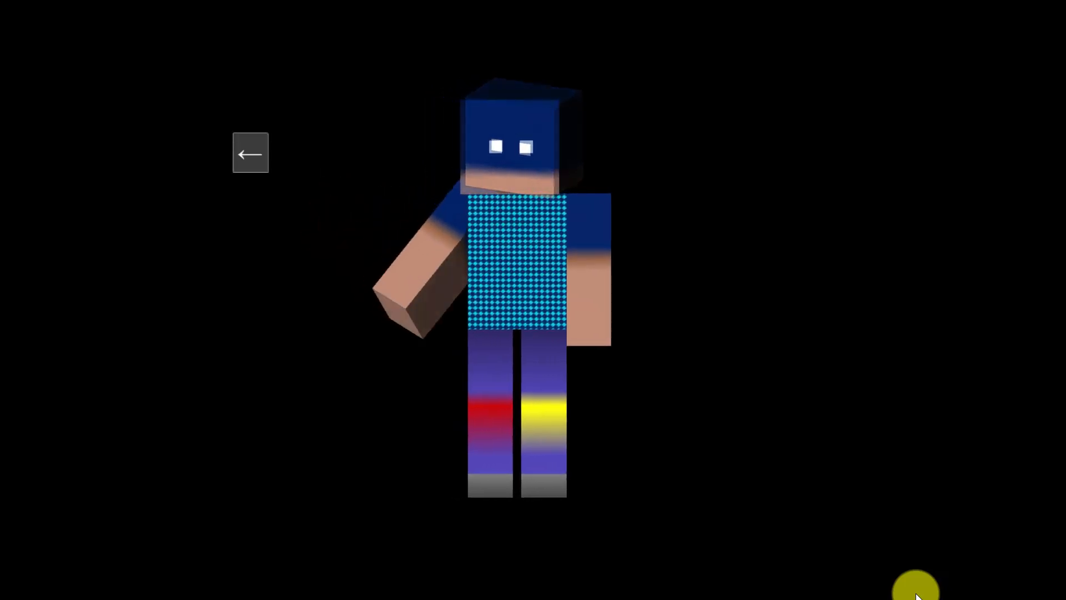
key(Right)
key(Right)
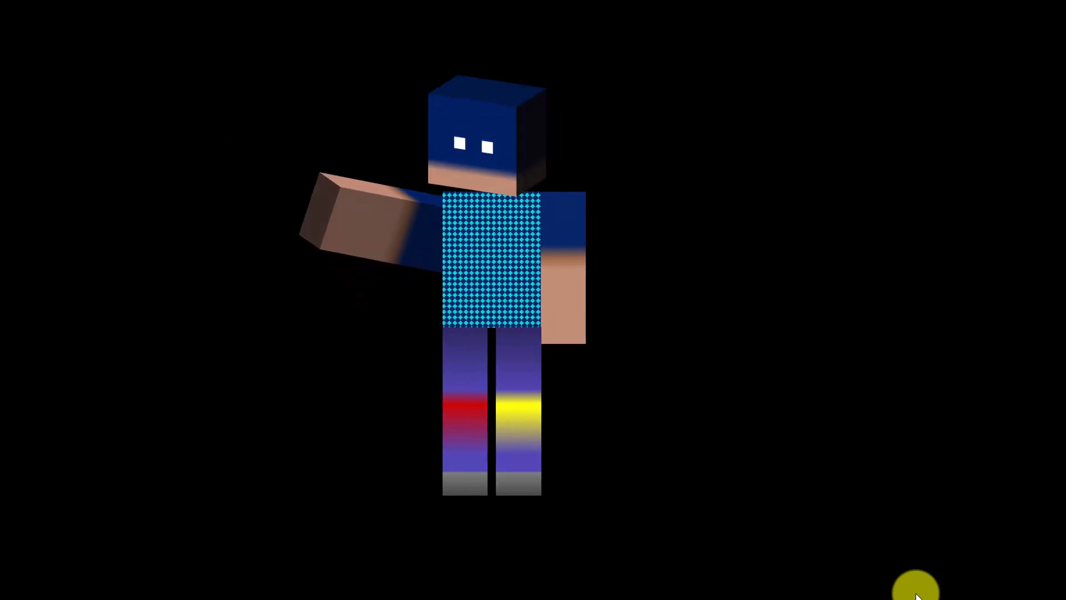
key(Escape)
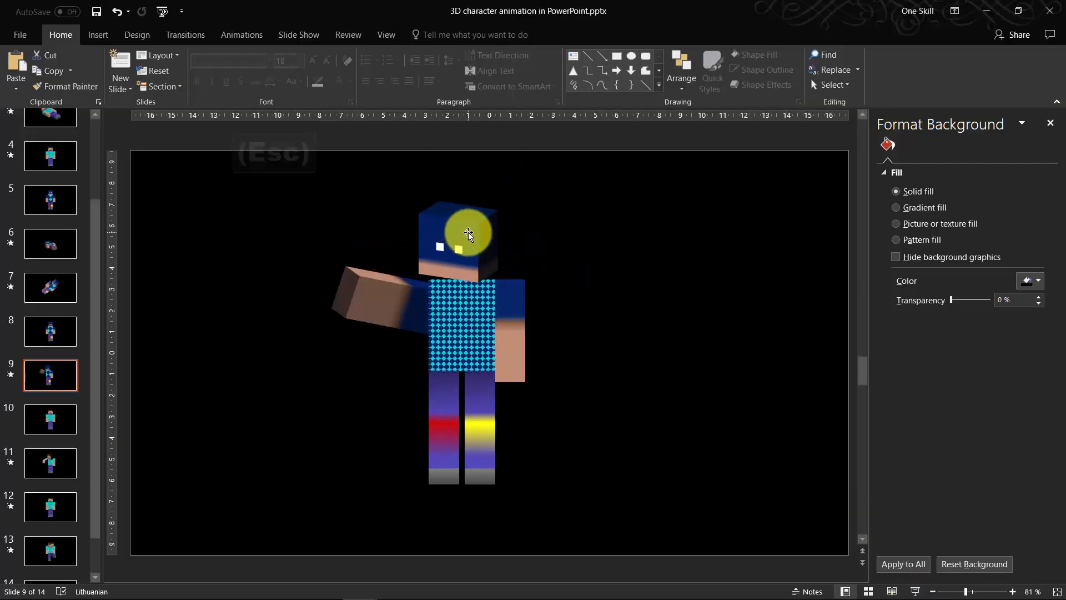
Nudge slide 9's head on the torso and replace slide 8's head with a copy of it, placed above the torso.
mouse_move(468, 232)
mouse_down()
mouse_move(487, 228)
mouse_move(472, 228)
mouse_up()
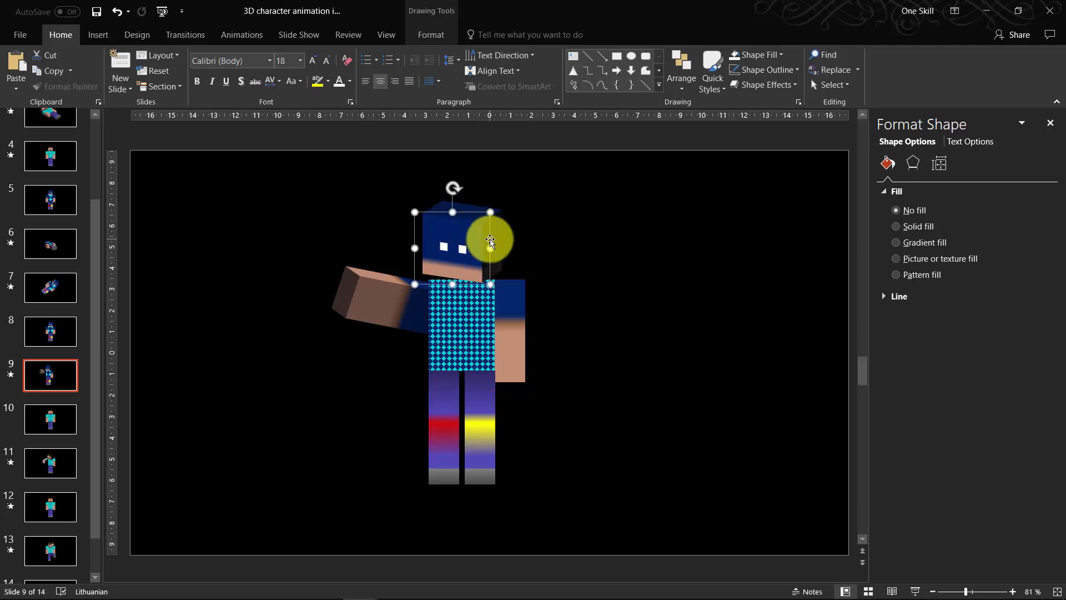
key(ctrl+c)
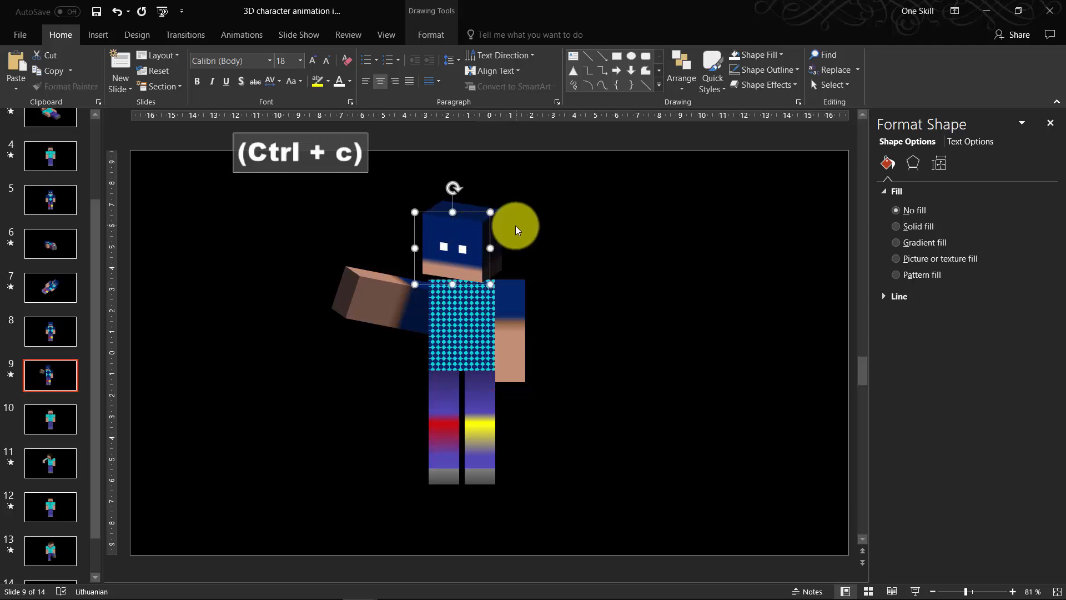
click(555, 221)
click(463, 236)
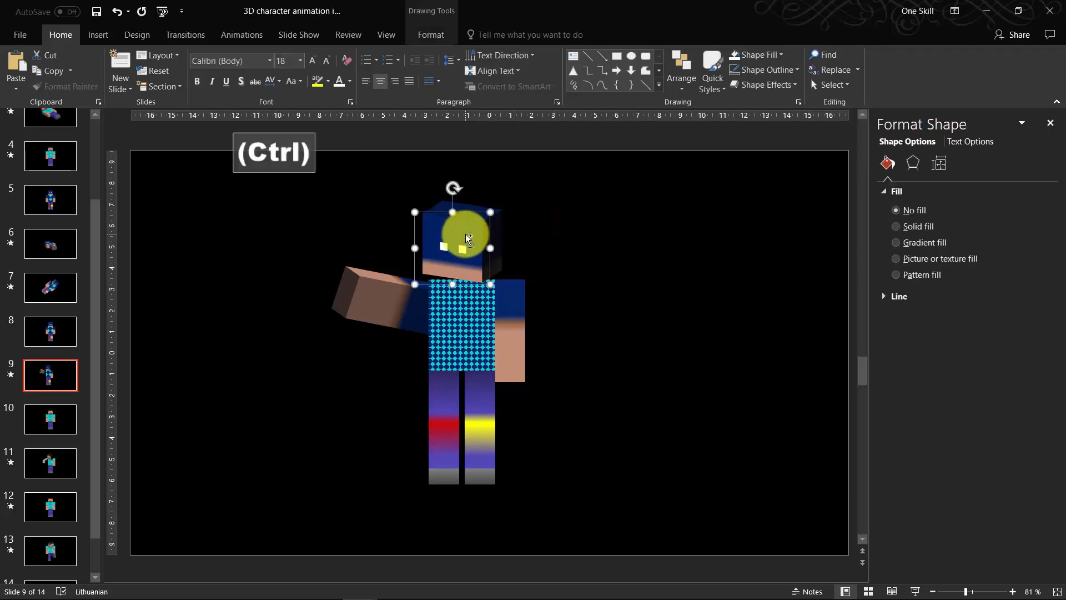
key(ctrl+c)
click(54, 338)
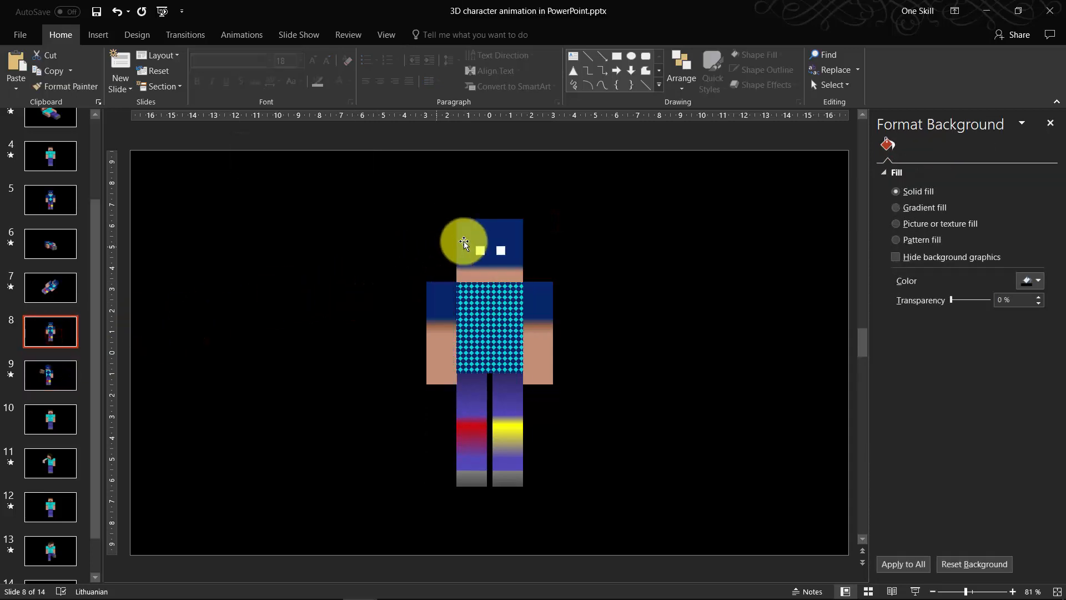
click(490, 240)
key(Delete)
key(ctrl+v)
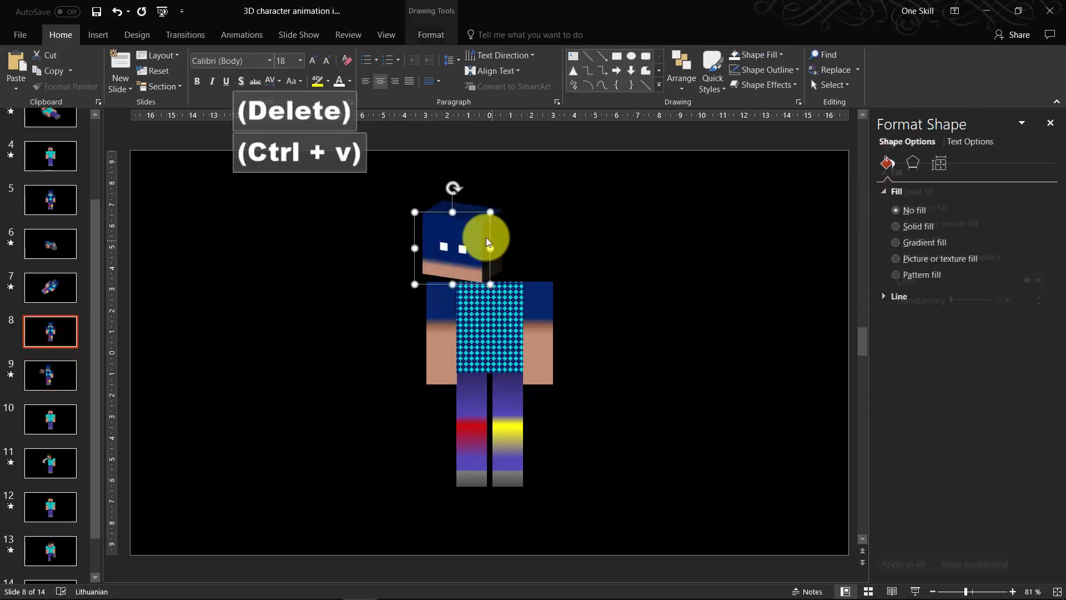
drag(496, 224, 496, 229)
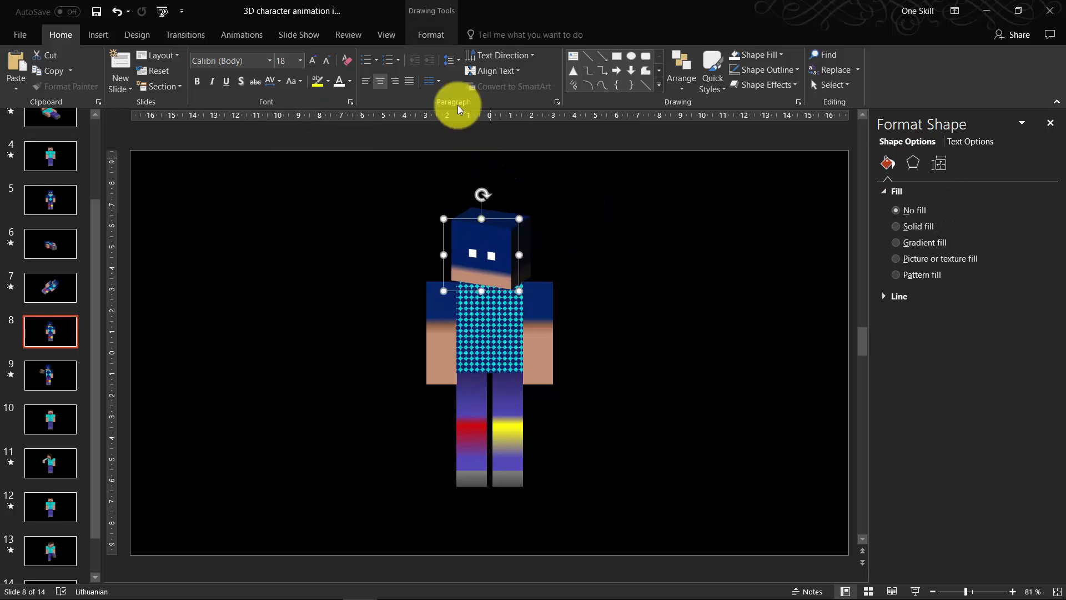
Remove the 3-D rotation from slide 8's pasted head and align the head squarely on top of the torso.
click(436, 35)
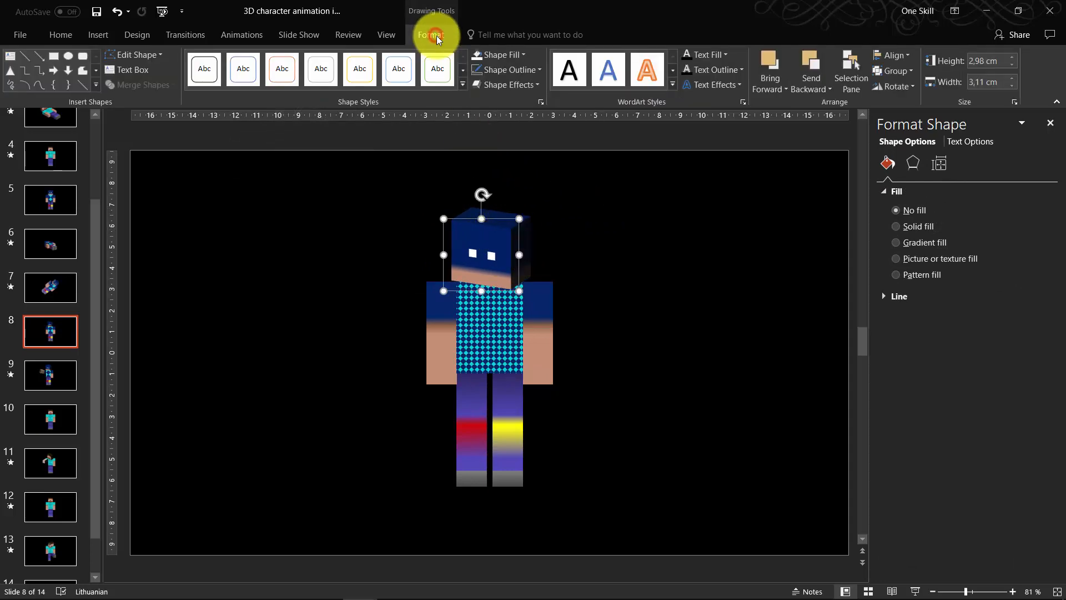
click(505, 86)
mouse_move(539, 288)
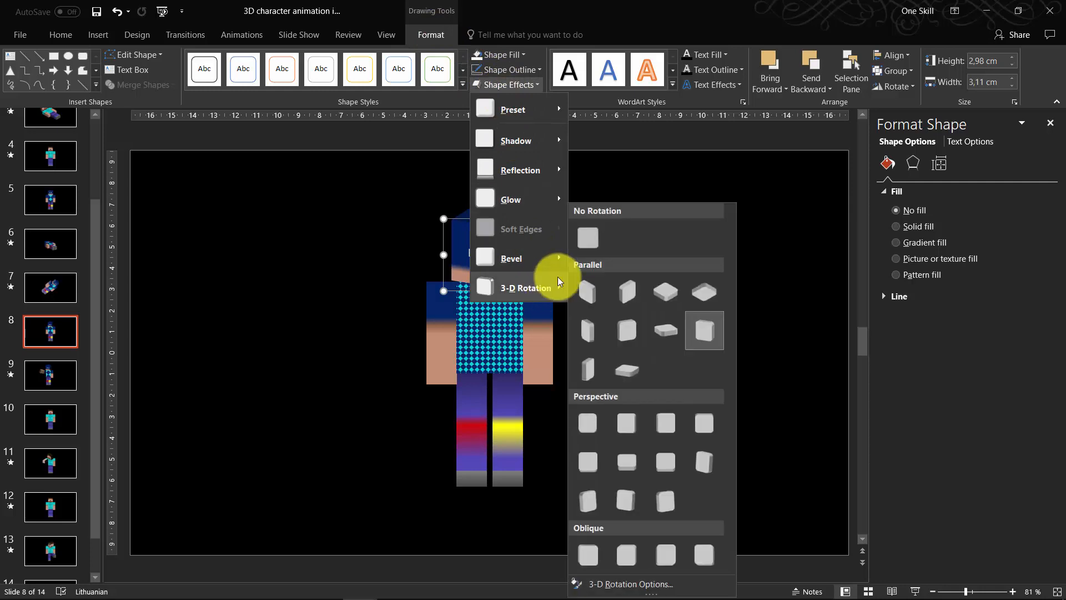
click(588, 237)
drag(496, 231, 504, 228)
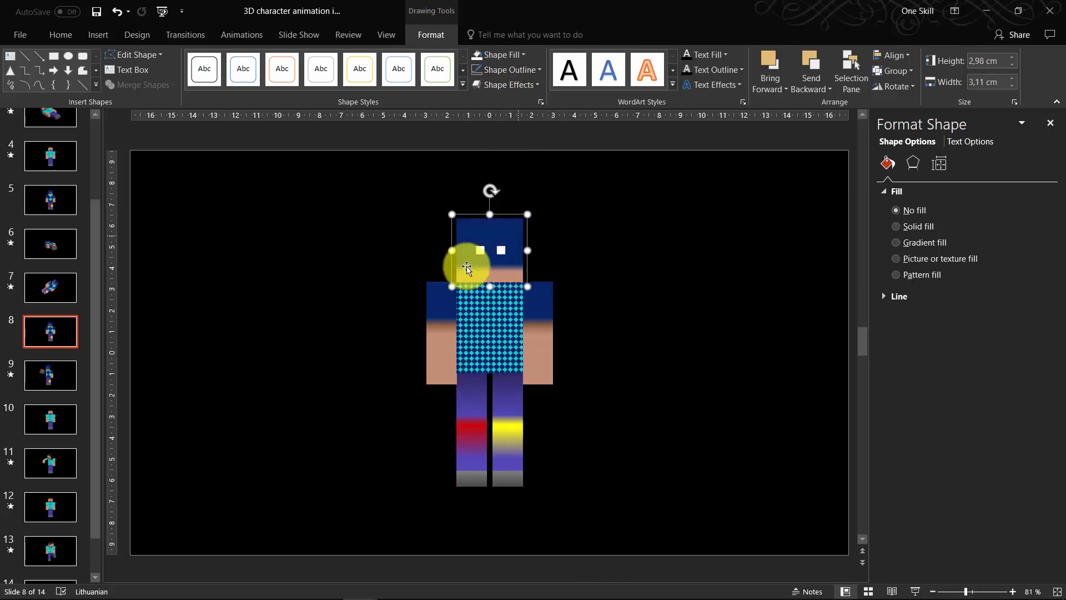
Play the slide show from slide 8 to slide 9 to check the replaced head's morph.
click(917, 592)
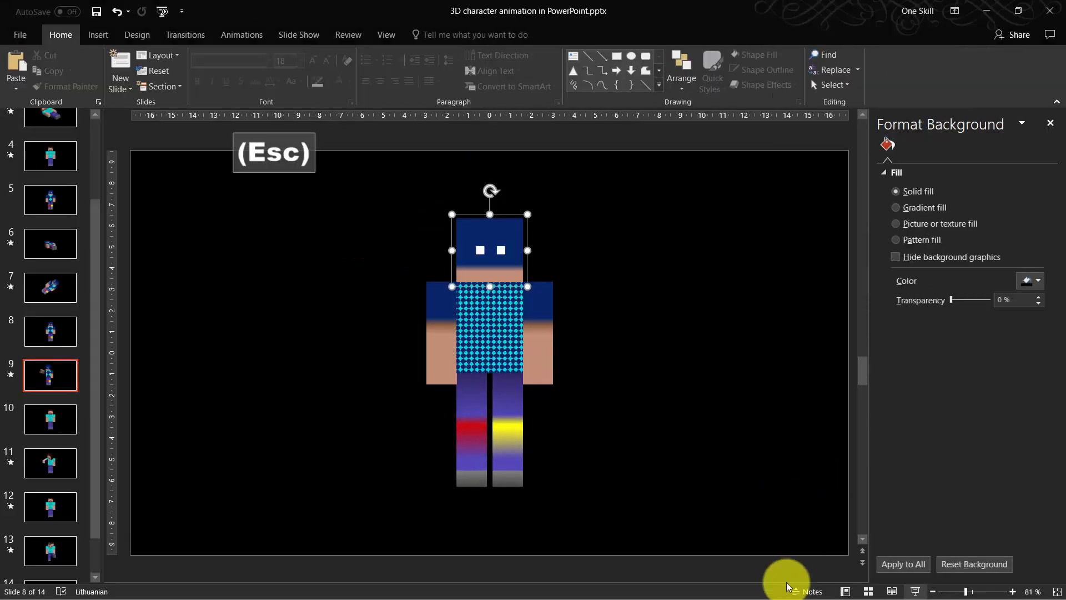
click(356, 361)
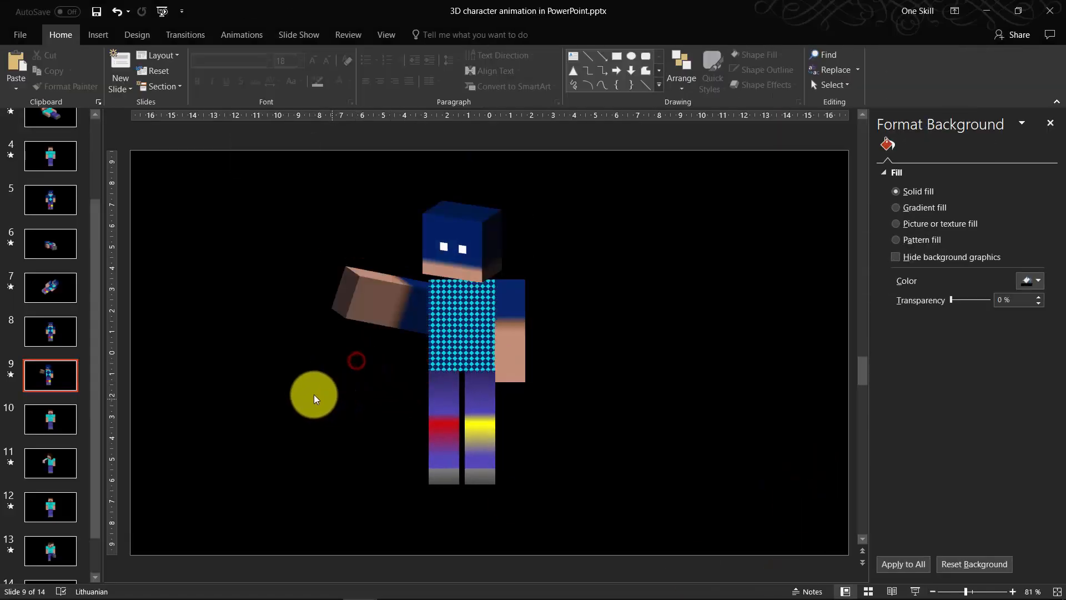
Duplicate slide 8 and move the copy after slide 9, making it slide 10.
click(62, 341)
key(ctrl)
key(ctrl+d)
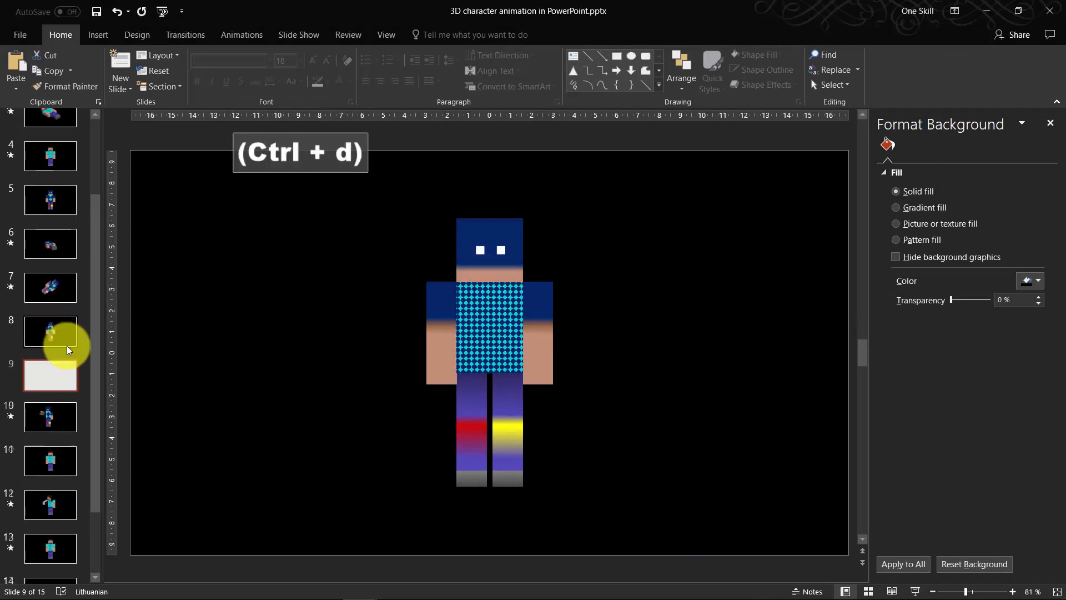
drag(61, 371, 65, 425)
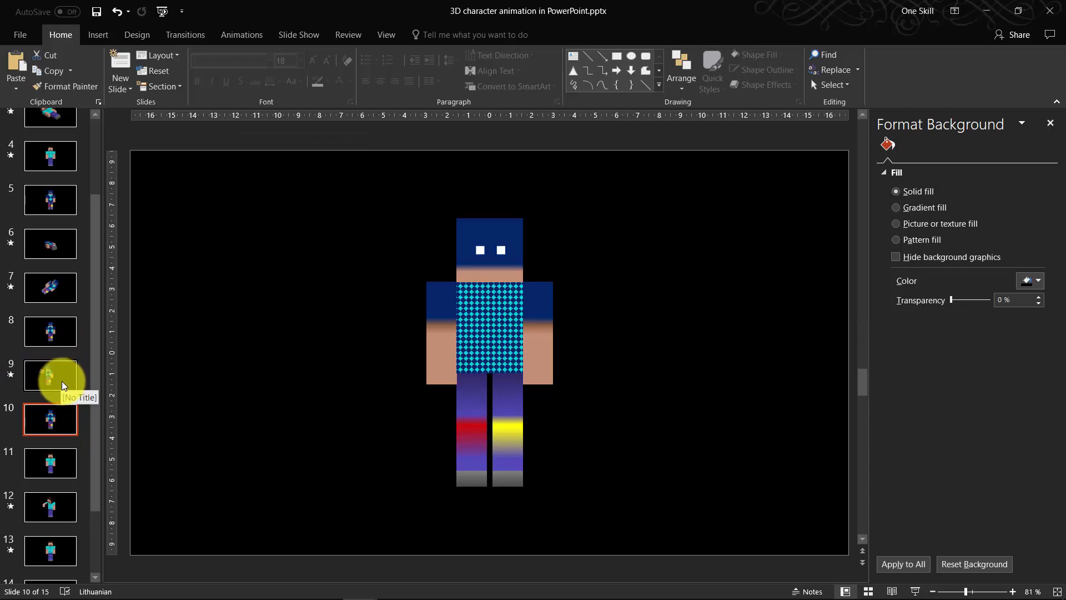
Play the slide show from slide 9 to slide 10 to check the return to the standing pose.
click(62, 381)
click(915, 592)
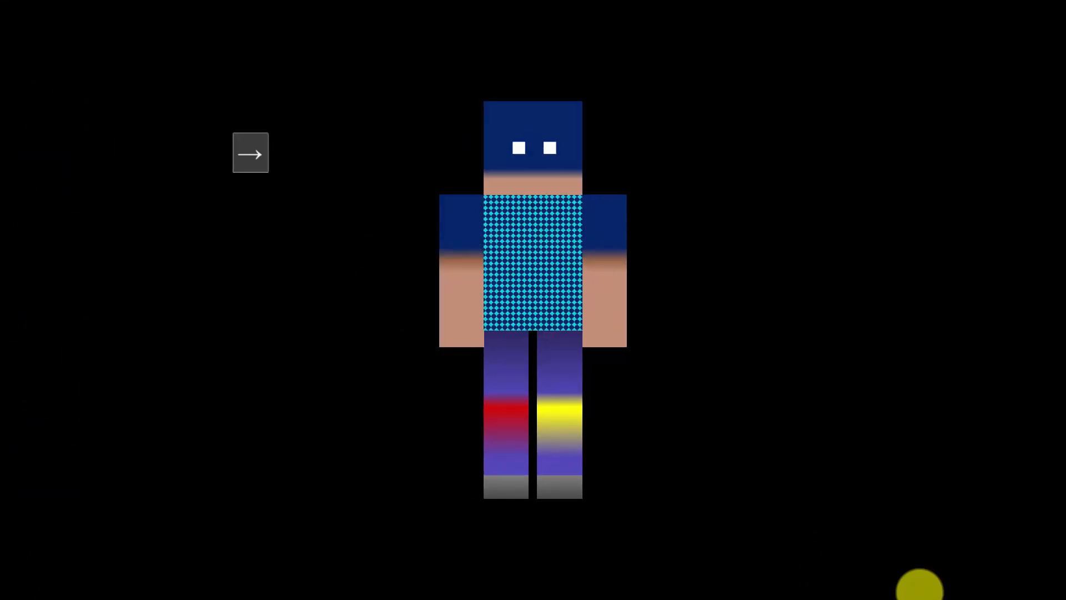
key(Escape)
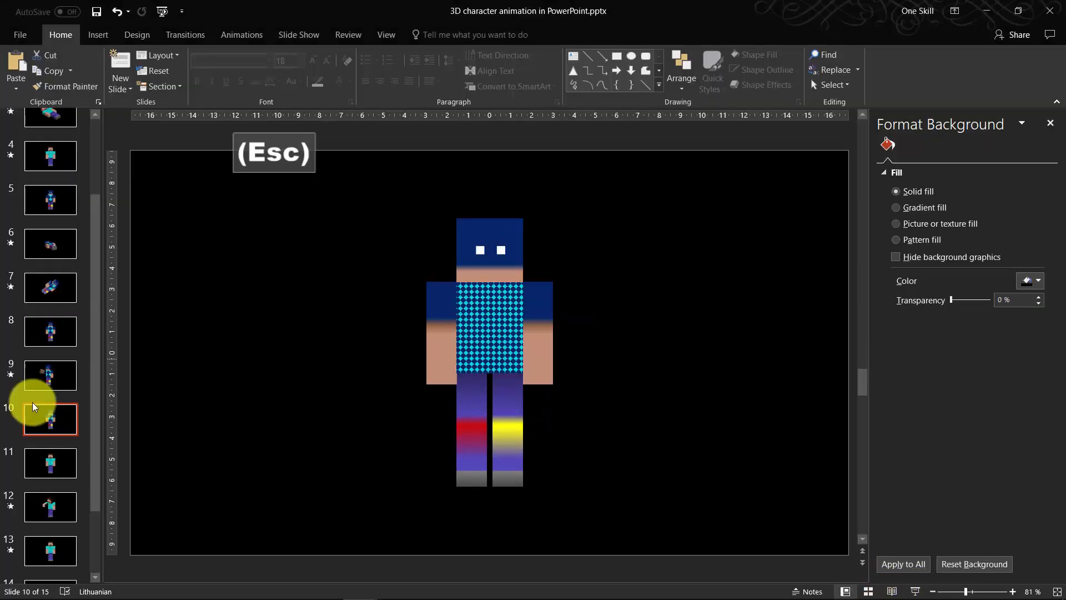
Apply the Morph transition to slide 10 and play the slide show from slide 9 to check it.
click(189, 34)
click(128, 71)
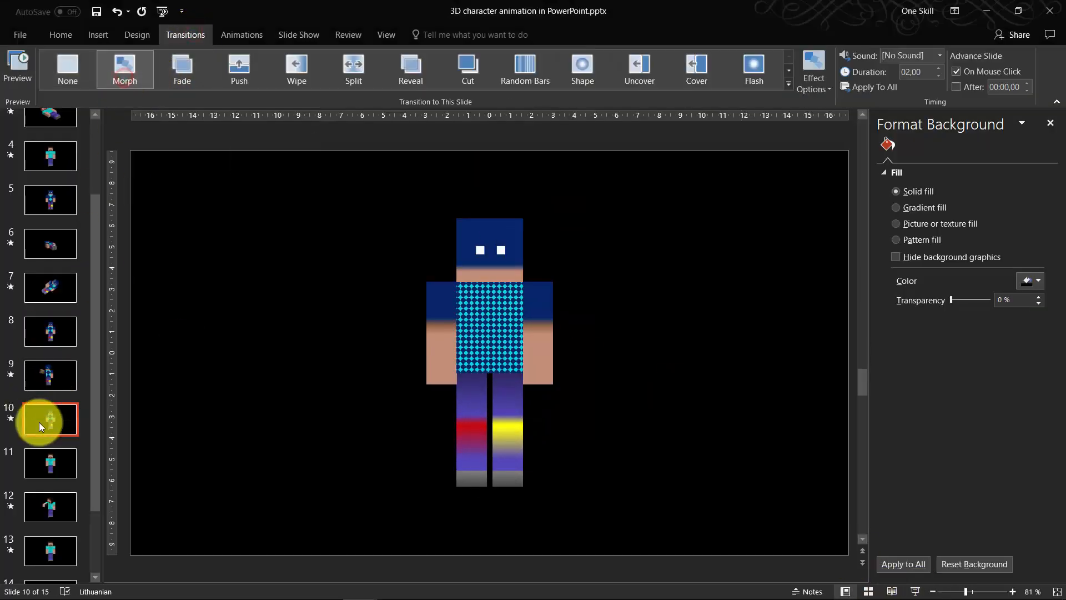
click(49, 378)
click(913, 592)
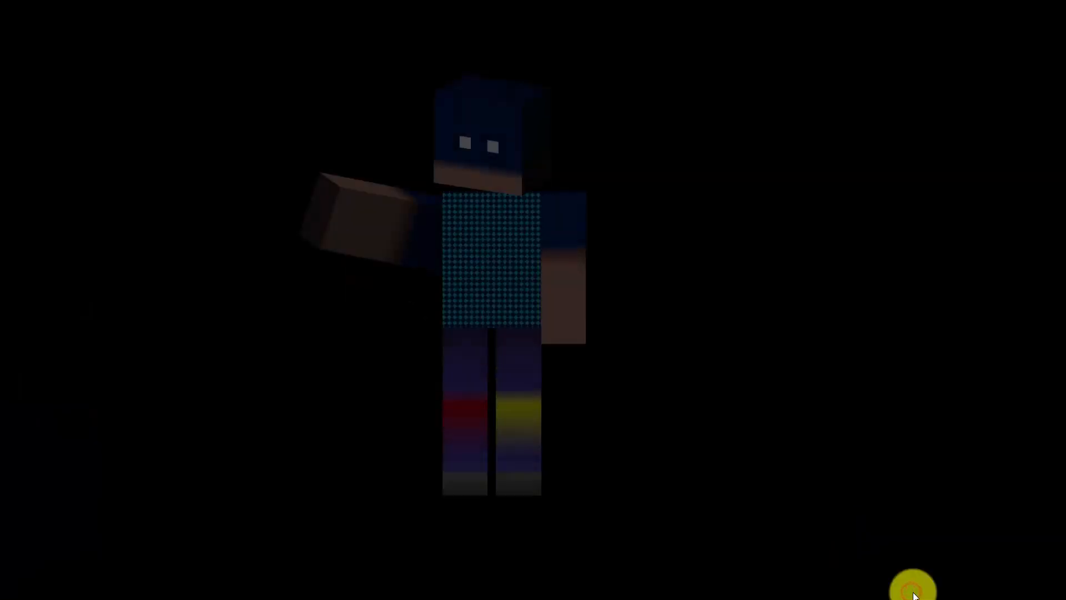
key(Right)
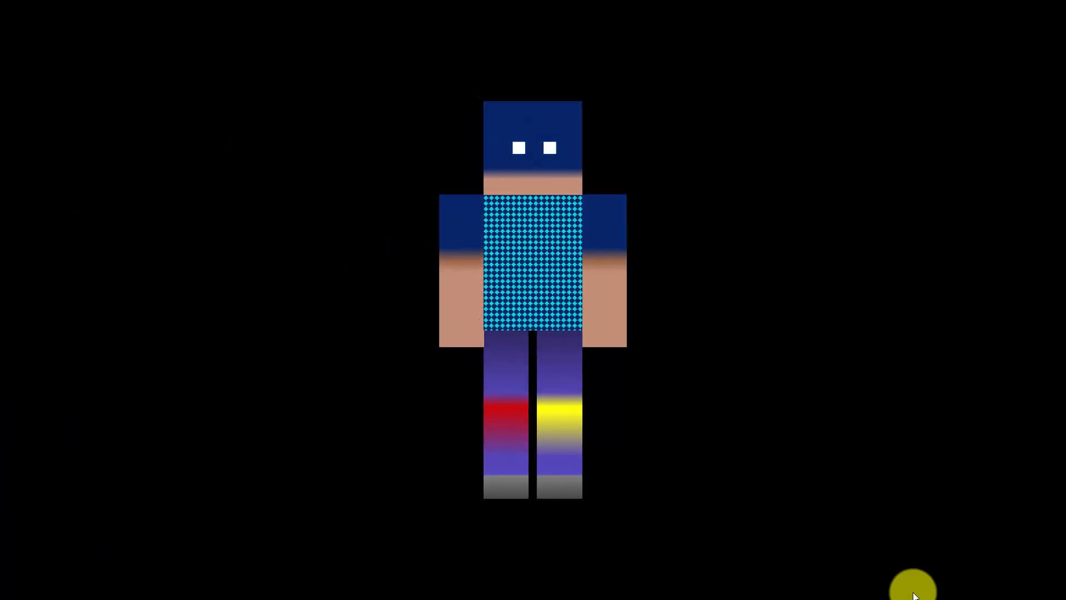
key(Escape)
Duplicate slide 10 as slide 11, turn the head there with a parallel 3-D rotation facing right, and seat it back on the body.
key(ctrl+d)
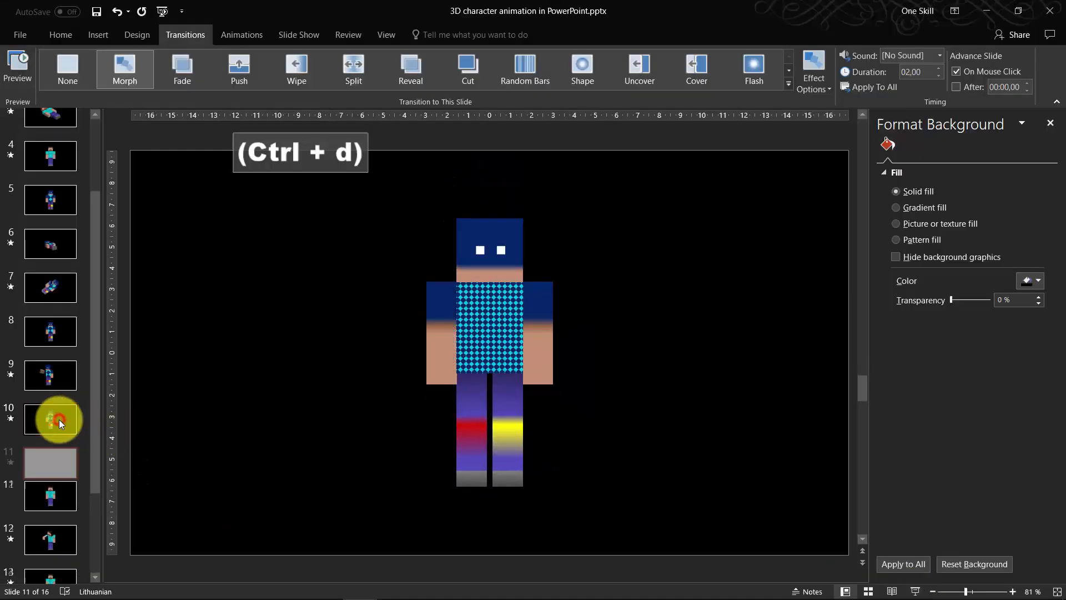
click(462, 242)
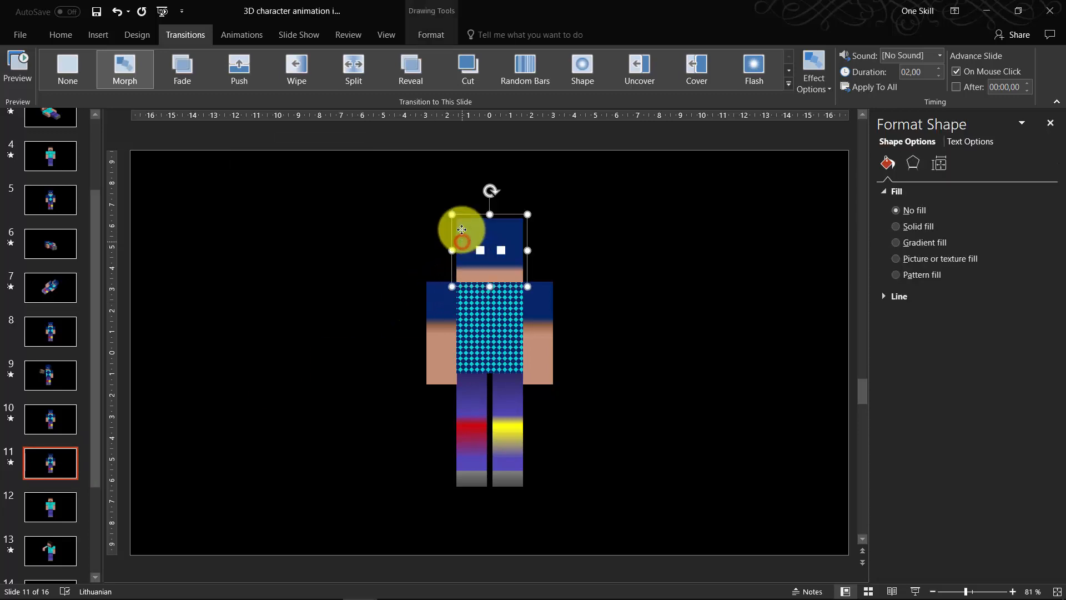
click(427, 31)
click(490, 88)
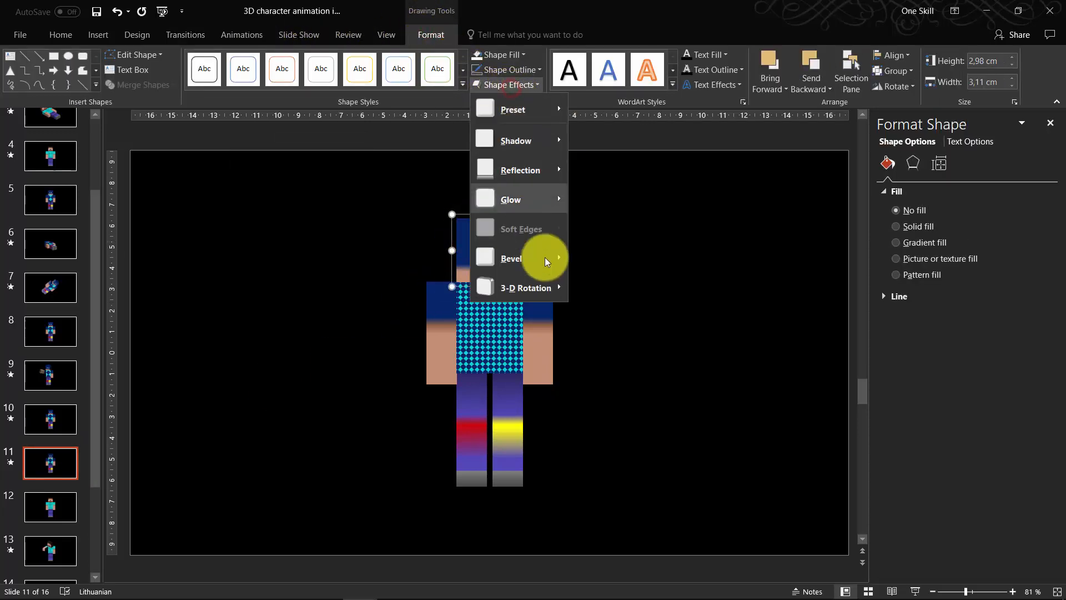
mouse_move(557, 294)
click(627, 290)
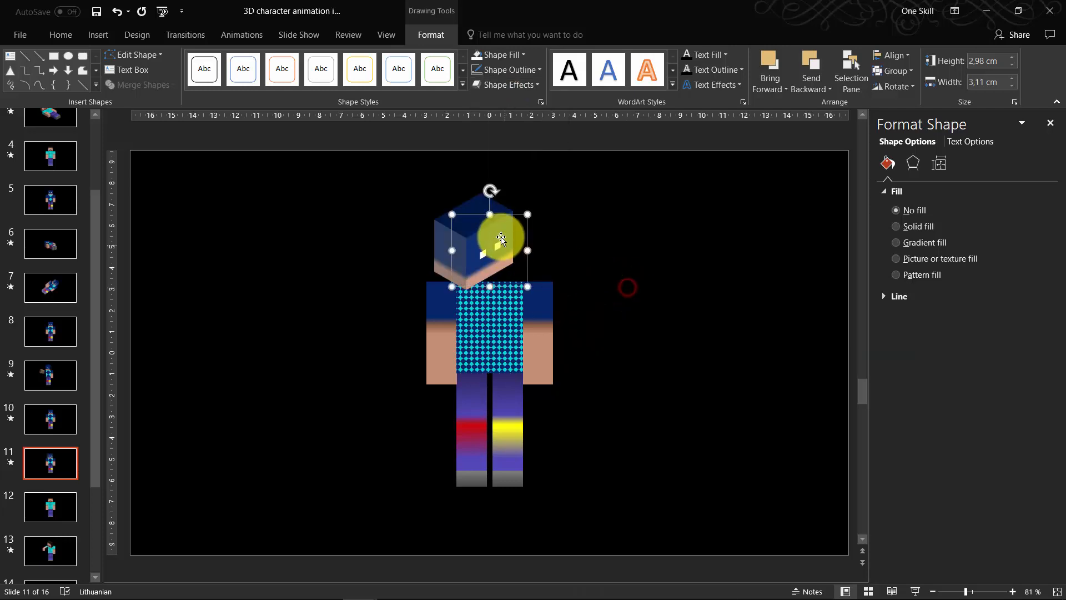
Play the slide show from slide 10 to slide 11 to check the head-turn morph.
click(60, 383)
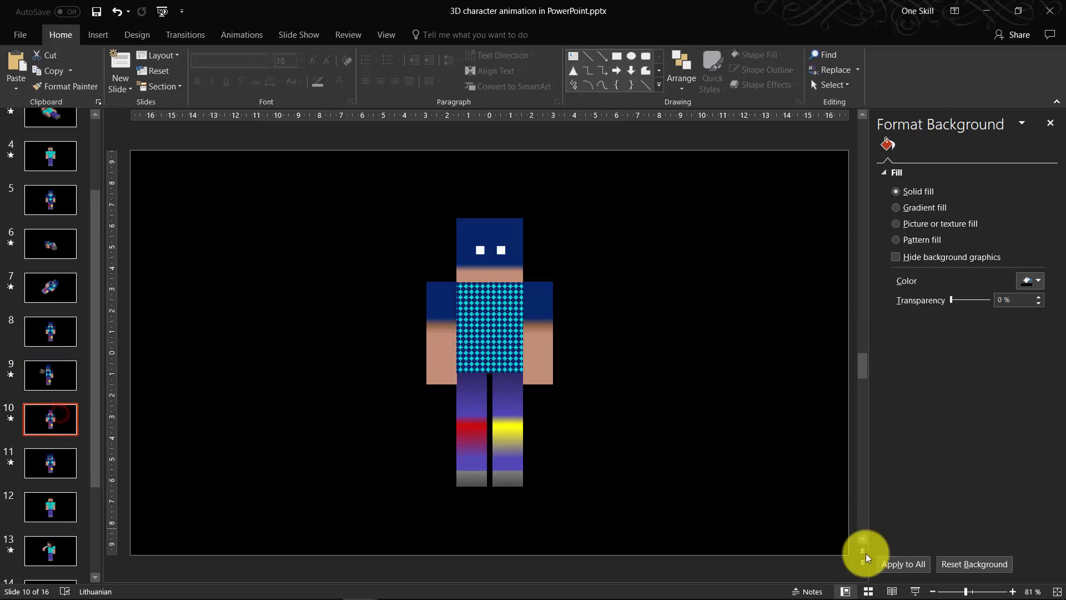
click(915, 591)
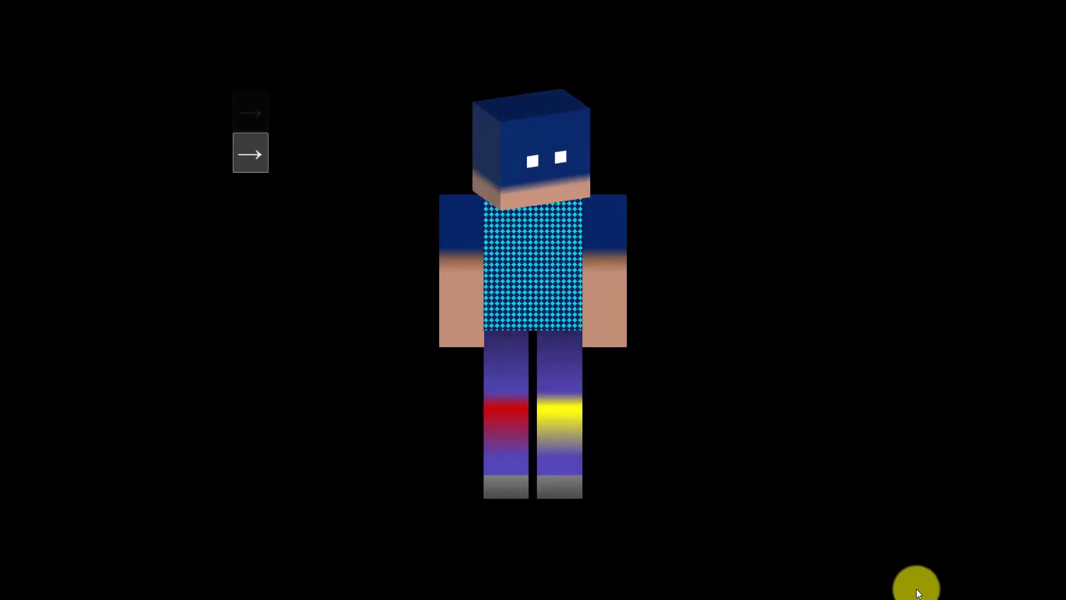
key(Escape)
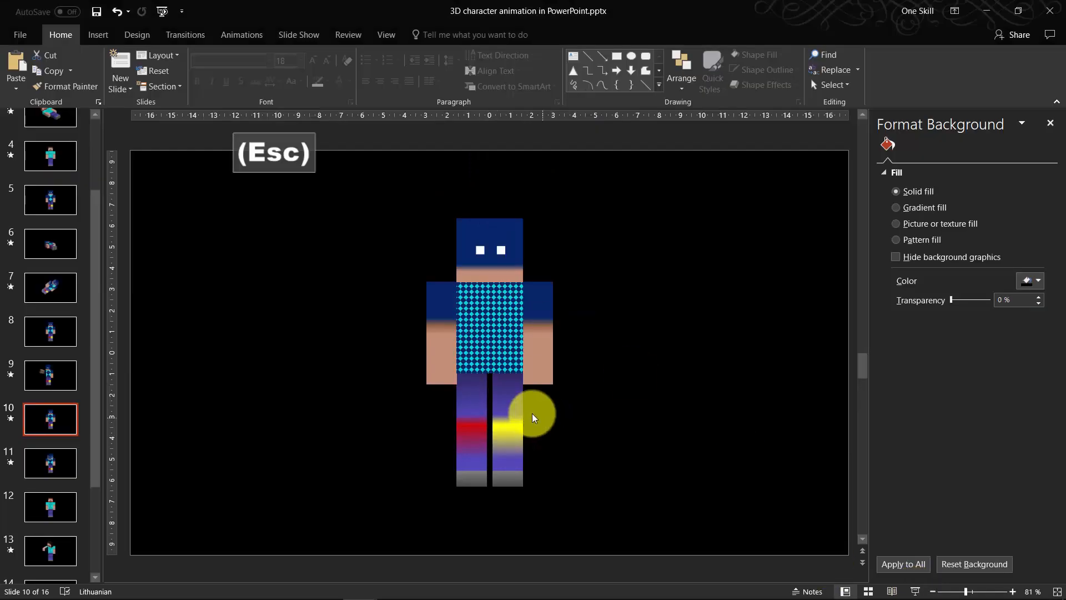
On slide 11, apply a parallel 3-D rotation to the yellow-banded leg so it kicks forward, and reattach it at the hip.
click(510, 413)
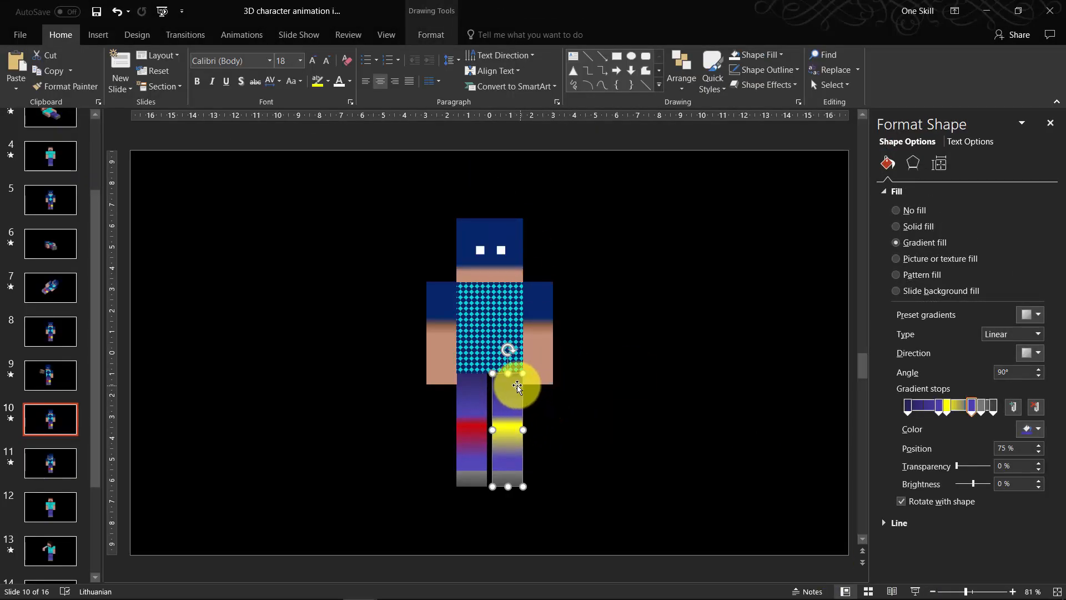
click(50, 464)
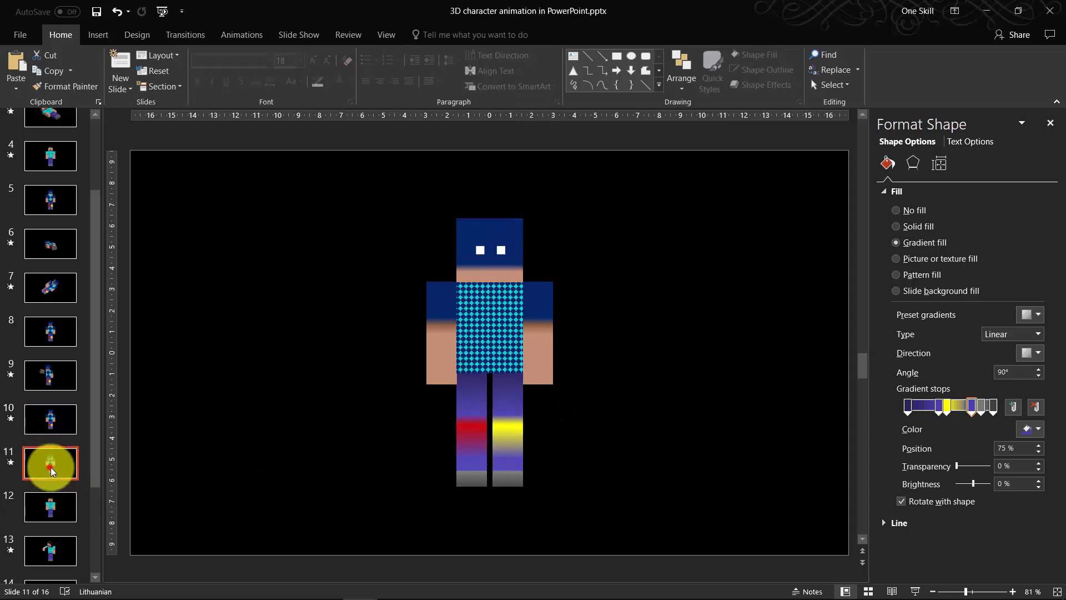
click(507, 428)
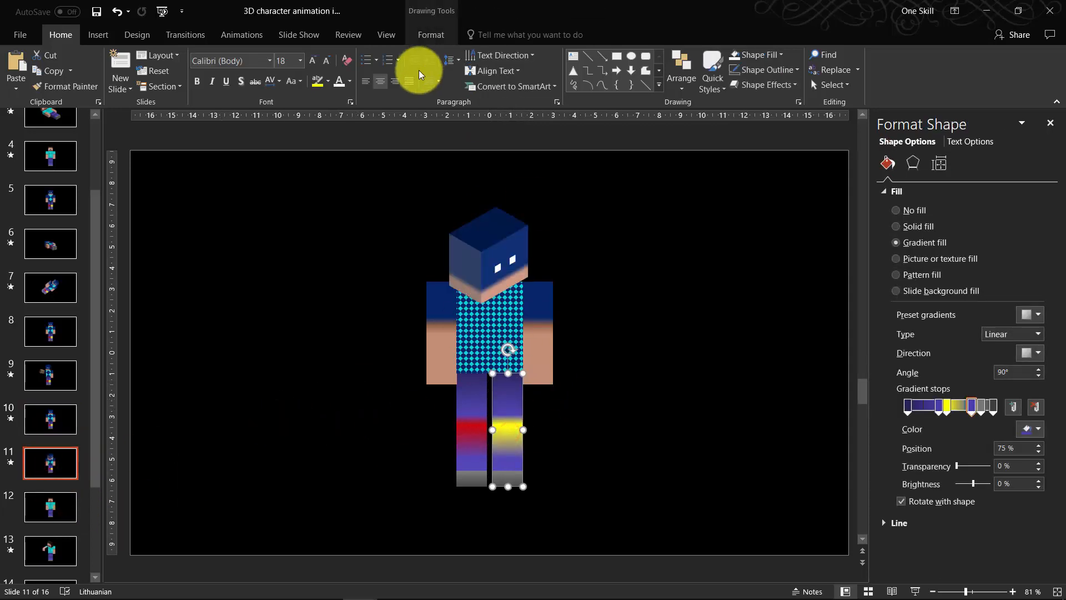
click(431, 36)
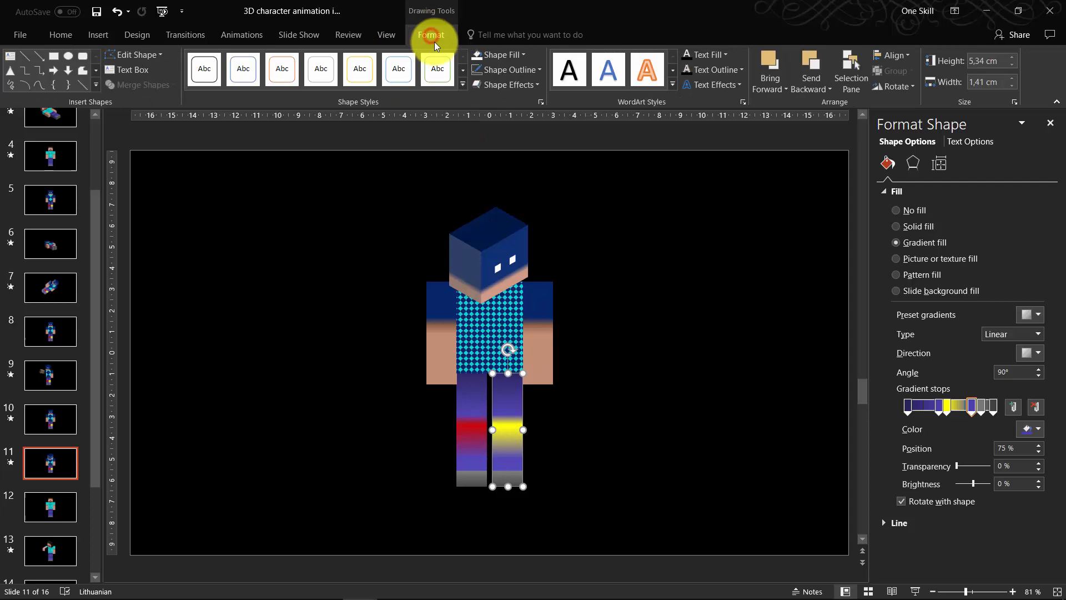
click(514, 90)
mouse_move(528, 285)
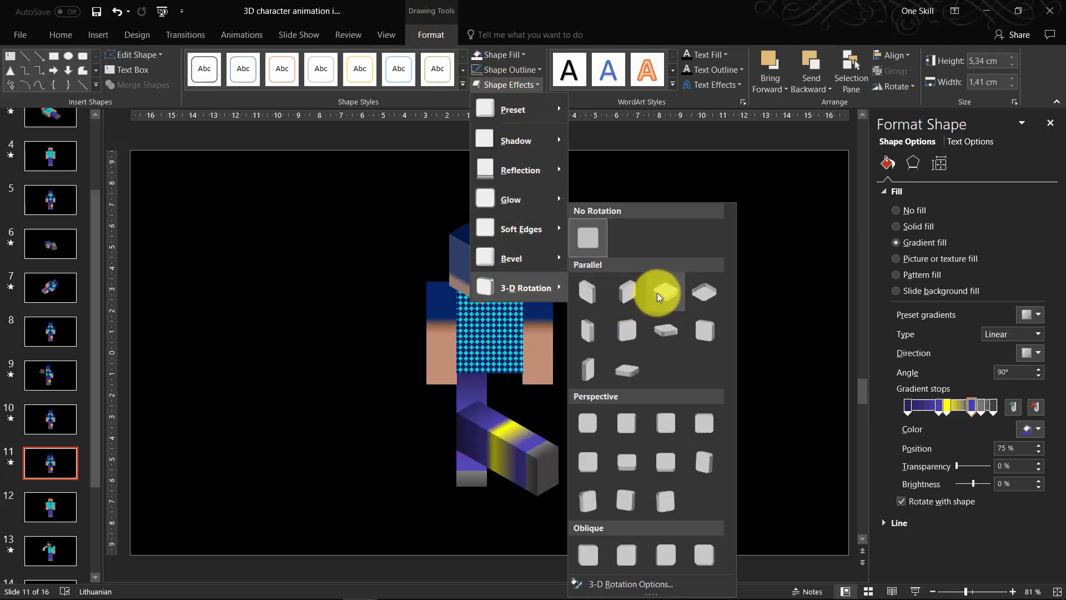
click(658, 292)
drag(503, 444, 537, 407)
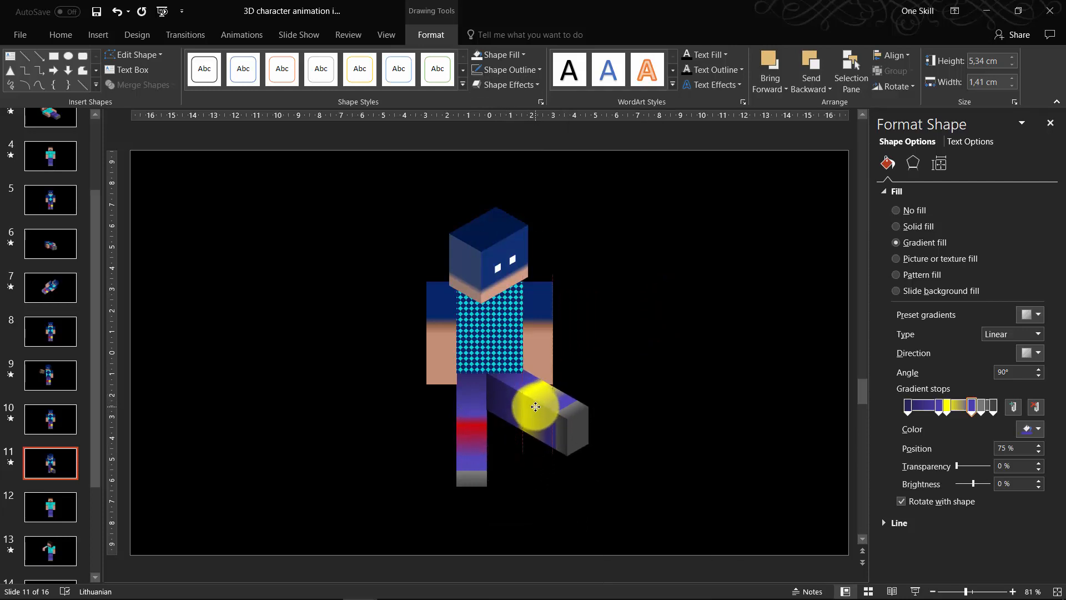
Play the slide show from slide 10 to slide 11 to check the kicking leg's morph.
click(63, 426)
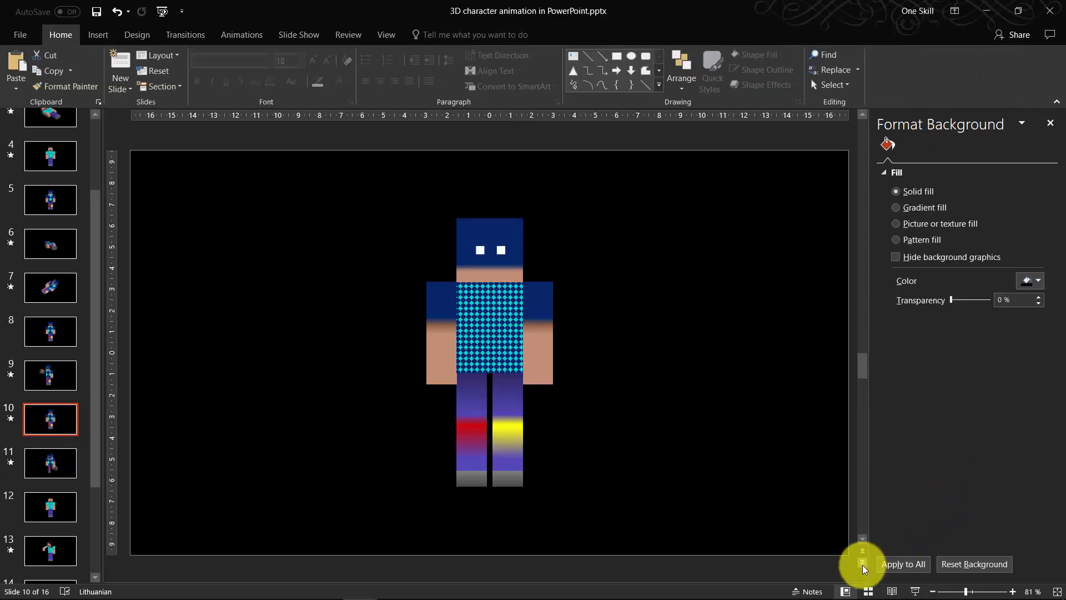
click(919, 596)
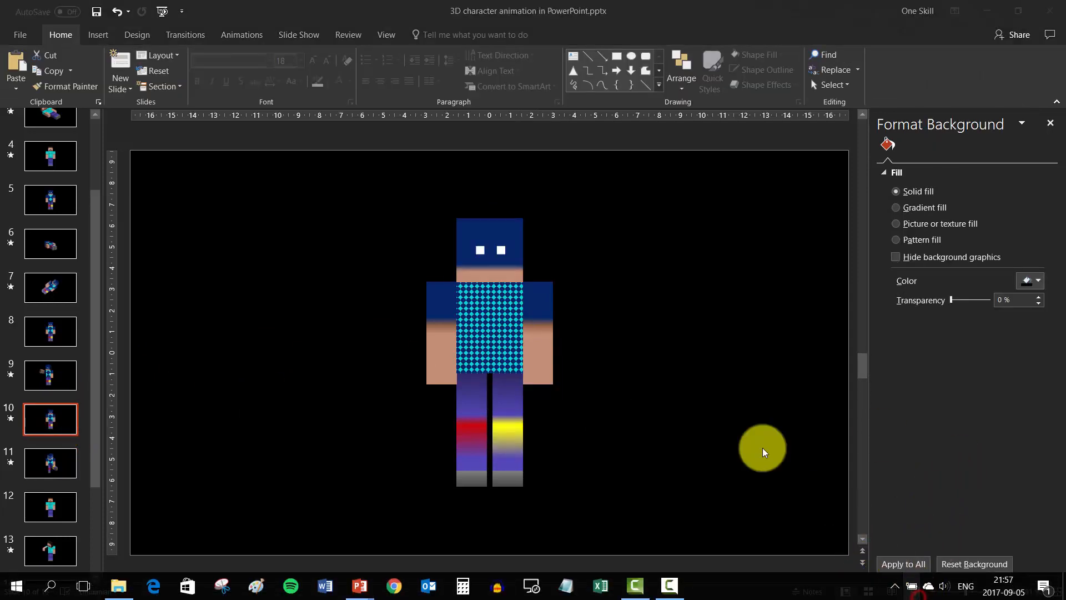
click(705, 372)
click(915, 592)
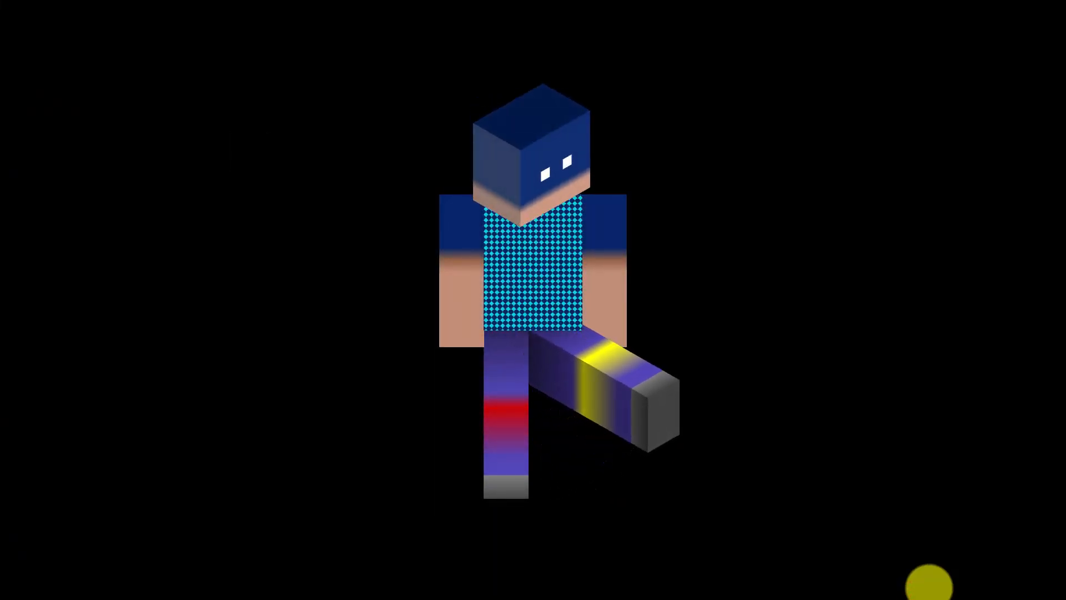
key(Escape)
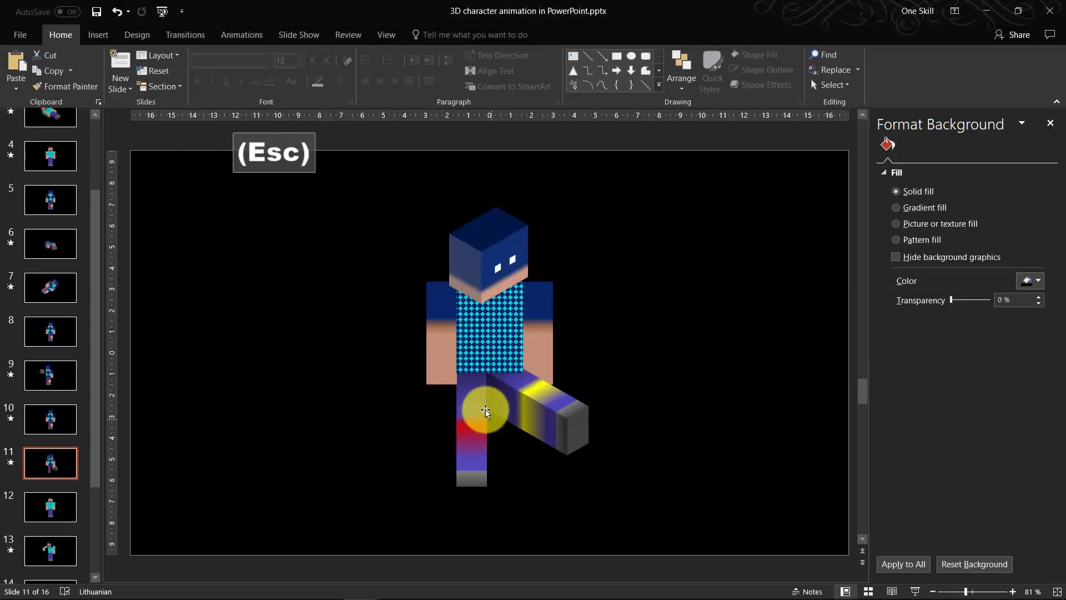
Bring the red-banded leg to the front on slide 11.
click(477, 400)
click(477, 400)
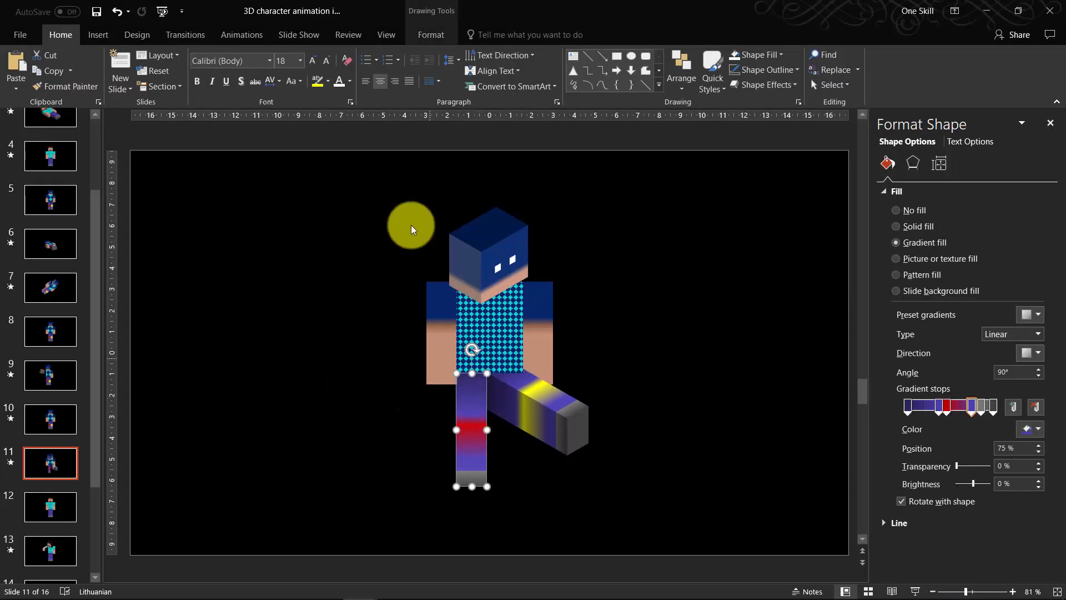
click(428, 33)
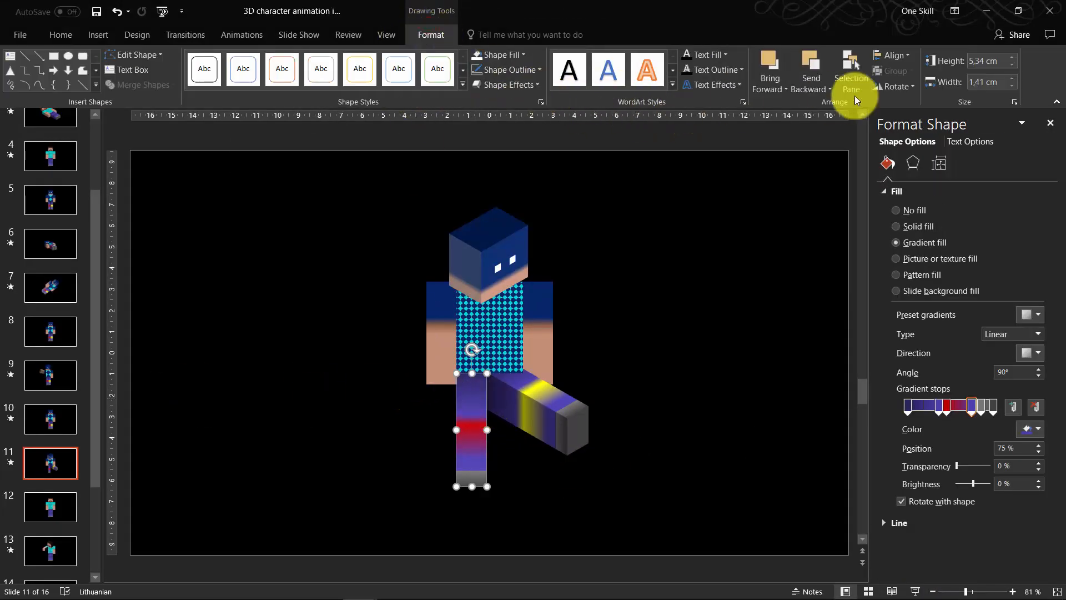
click(784, 90)
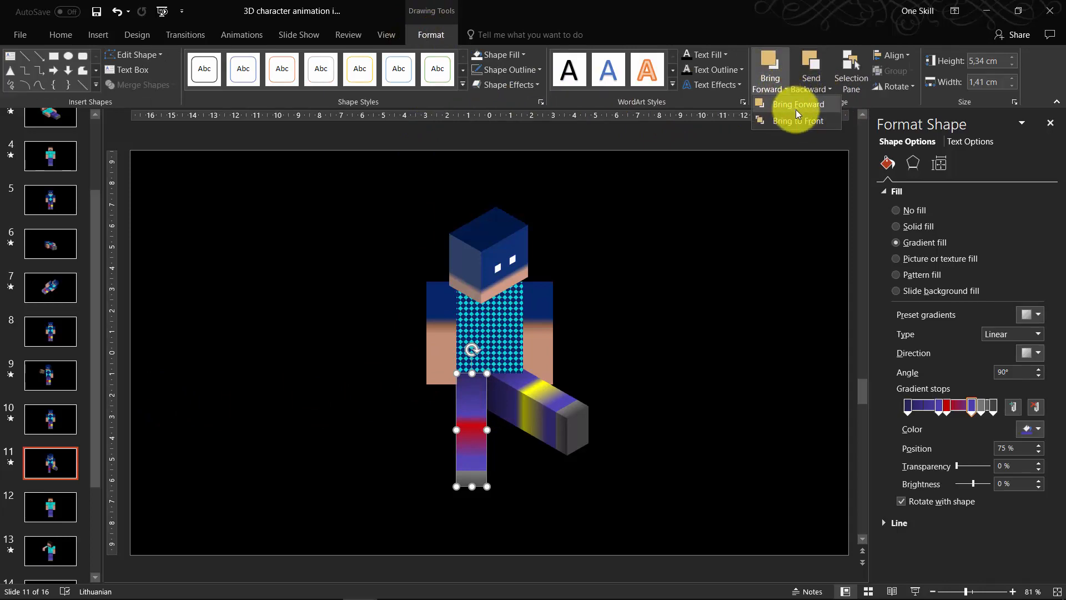
click(802, 124)
Bring the red-banded leg to the front on slide 10 as well.
click(69, 433)
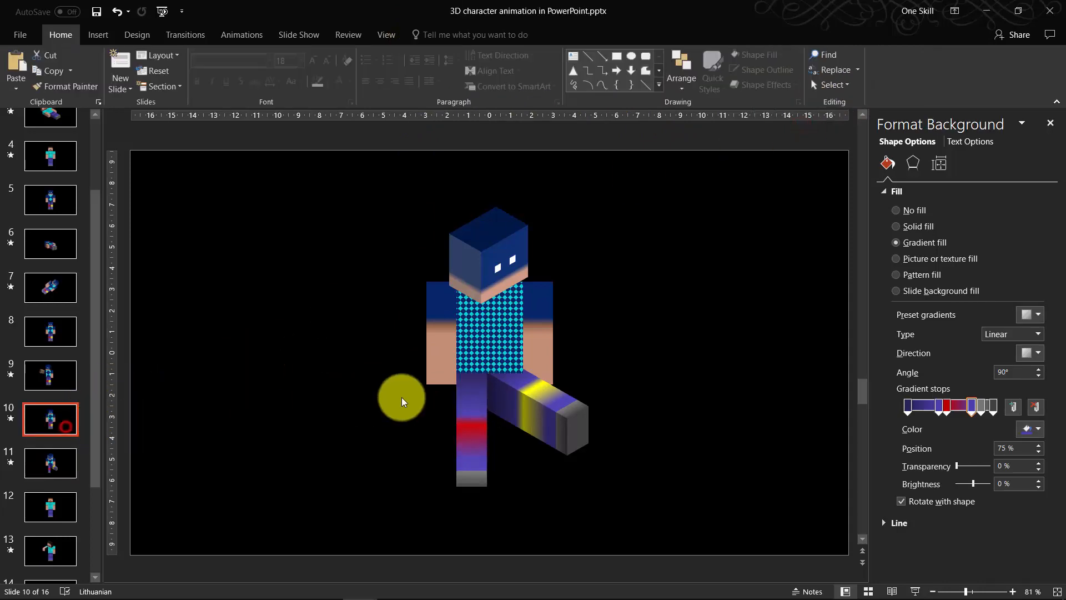
click(470, 392)
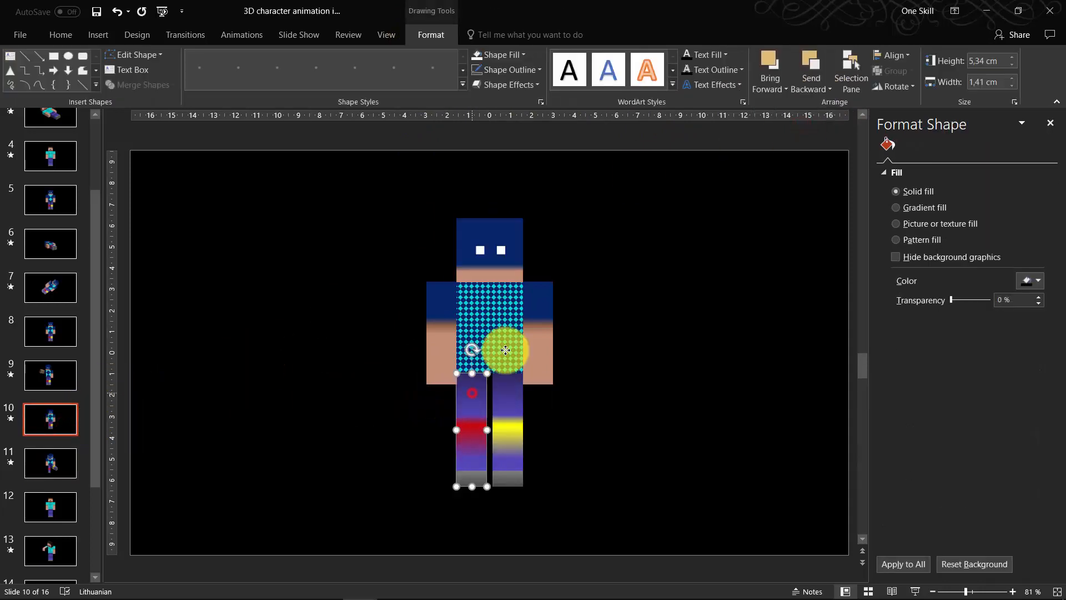
click(785, 90)
click(801, 124)
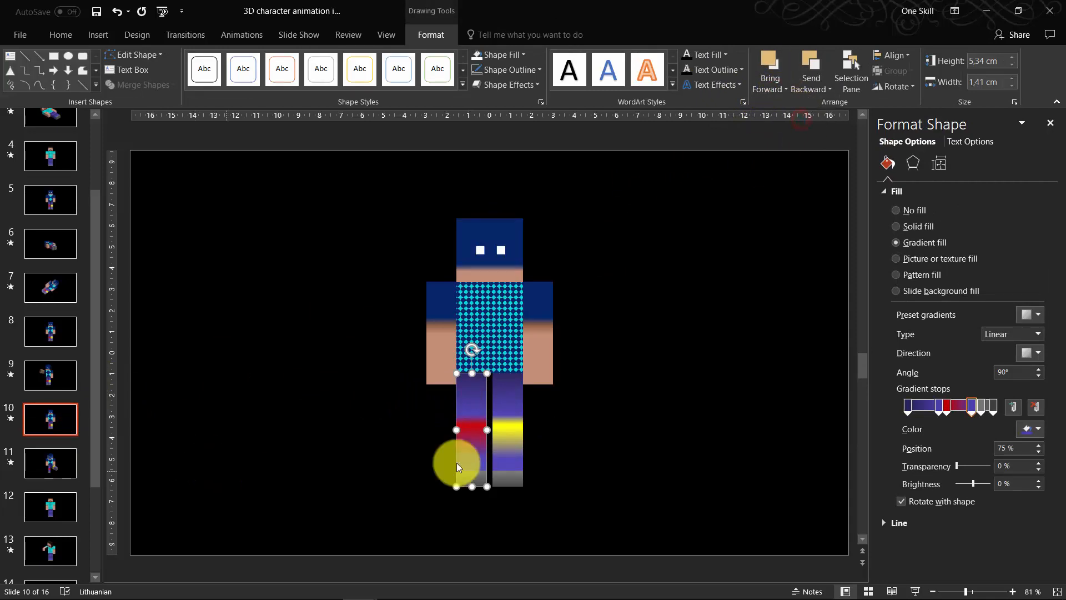
Play the slide show from slide 1 and step through the textured character's morphs up to slide 4.
click(916, 591)
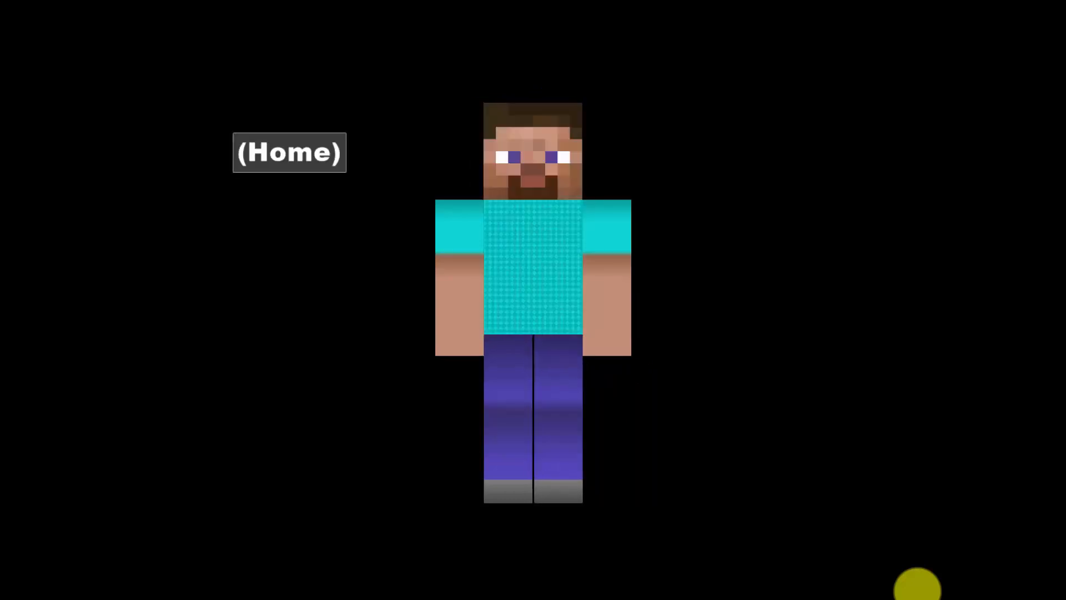
key(Right)
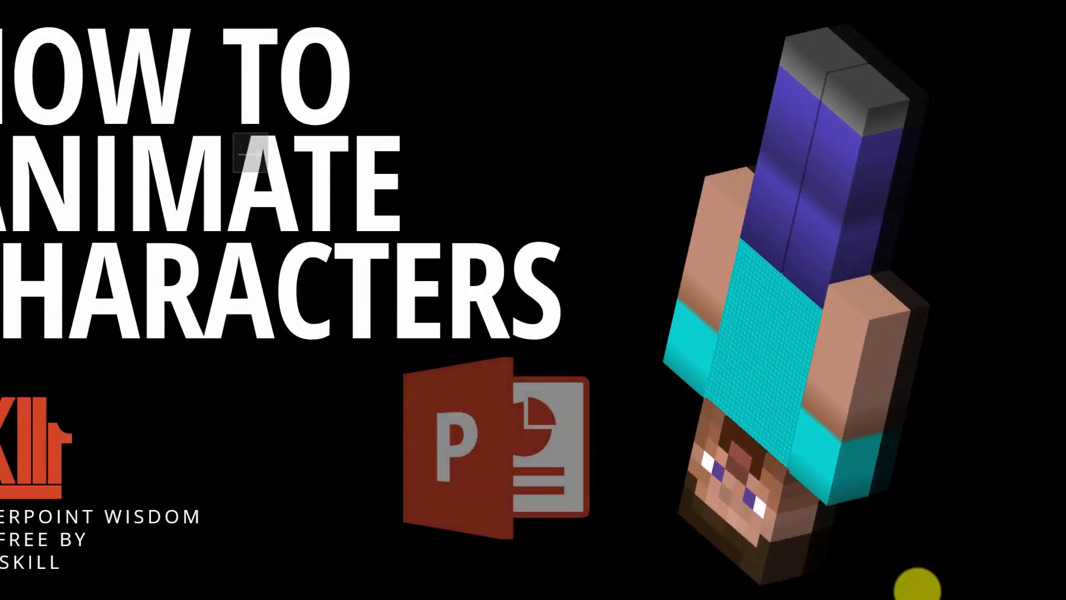
key(Right)
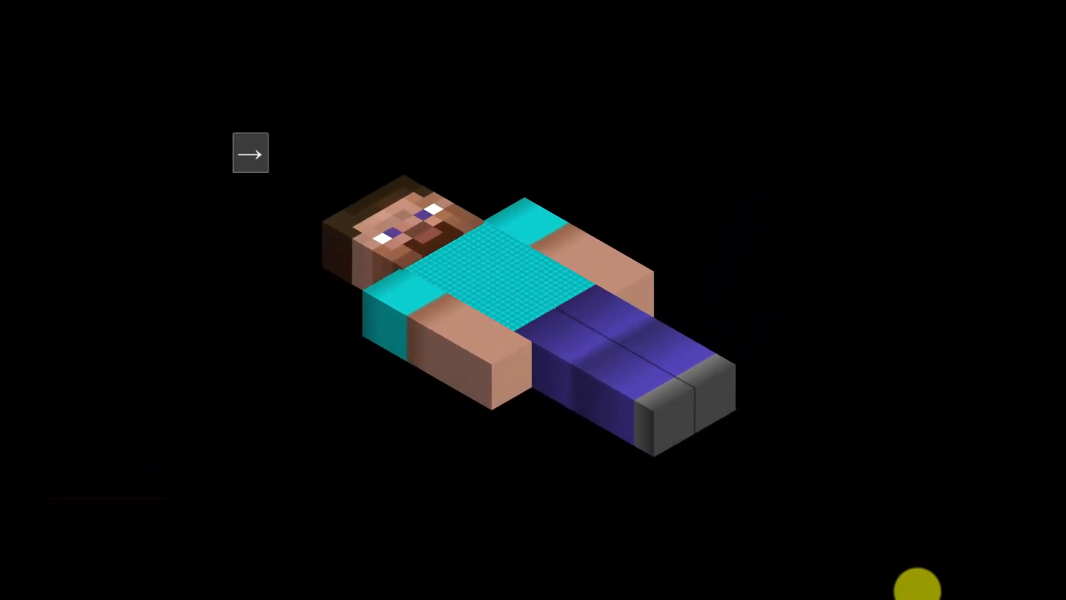
key(Right)
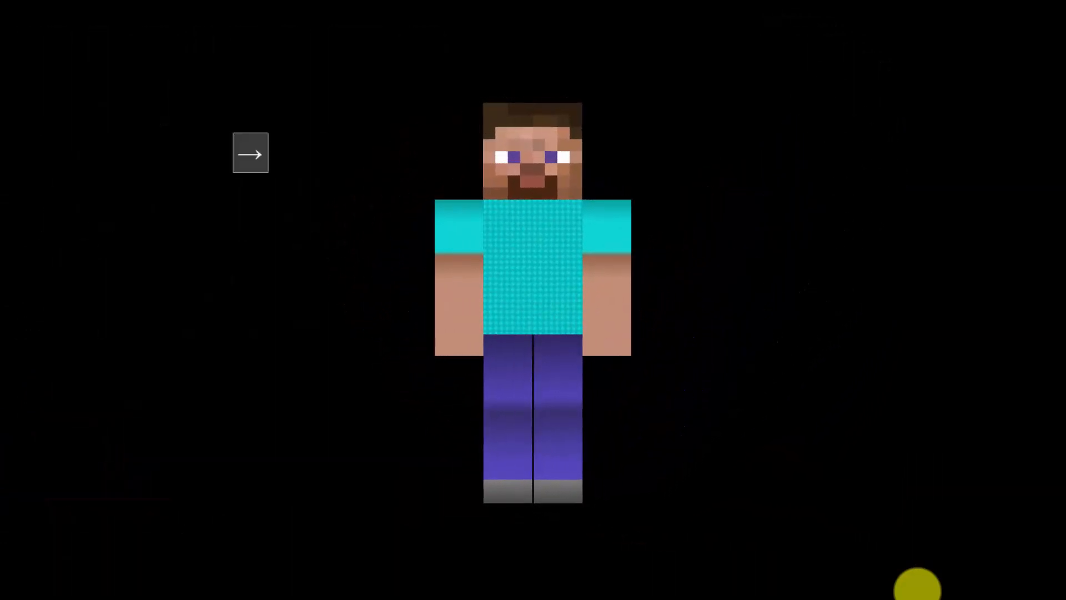
key(Left)
Step through the blue-headed character's slides up to slide 11 to review its morphs, step back to slide 10, and end the show.
key(Right)
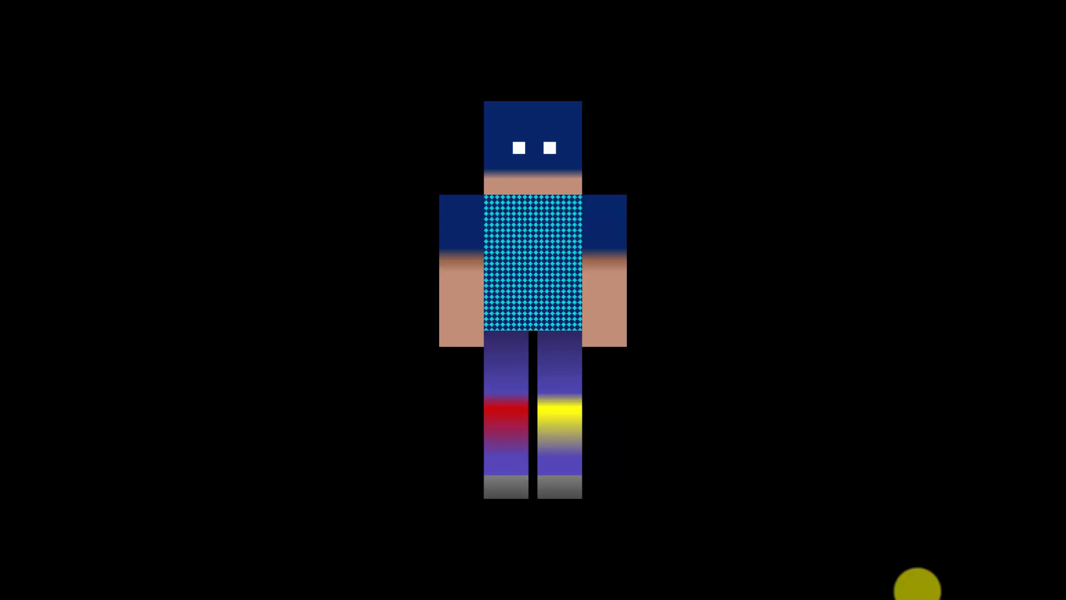
key(Right)
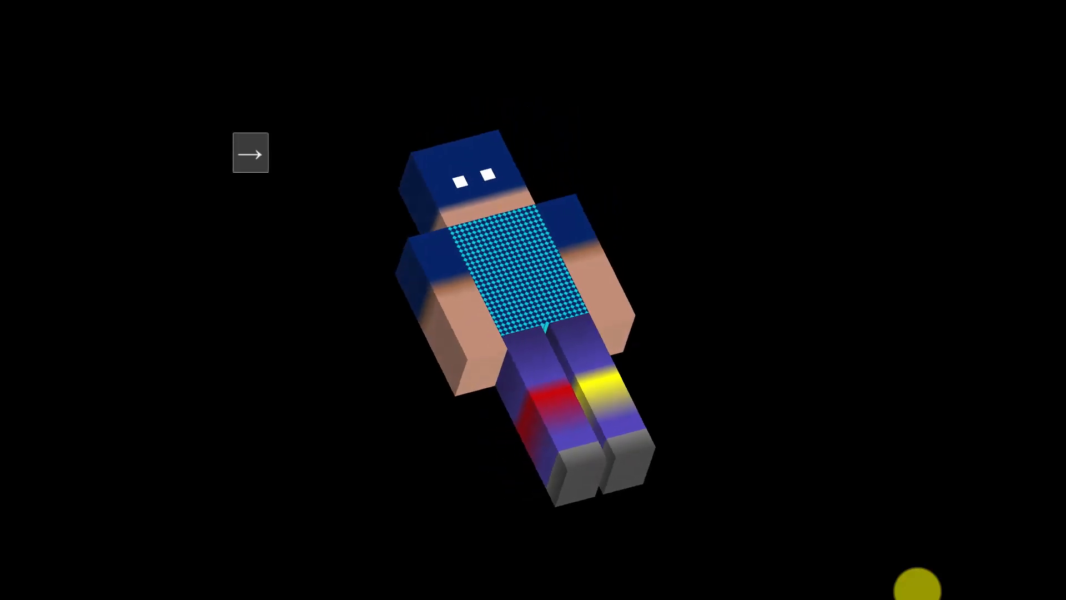
key(Left)
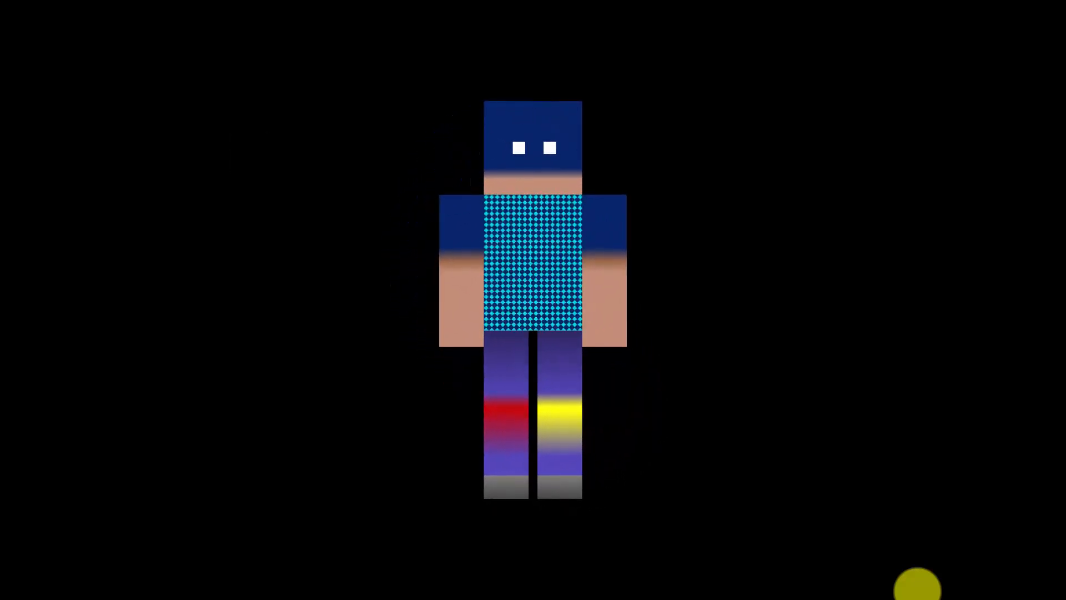
key(Right)
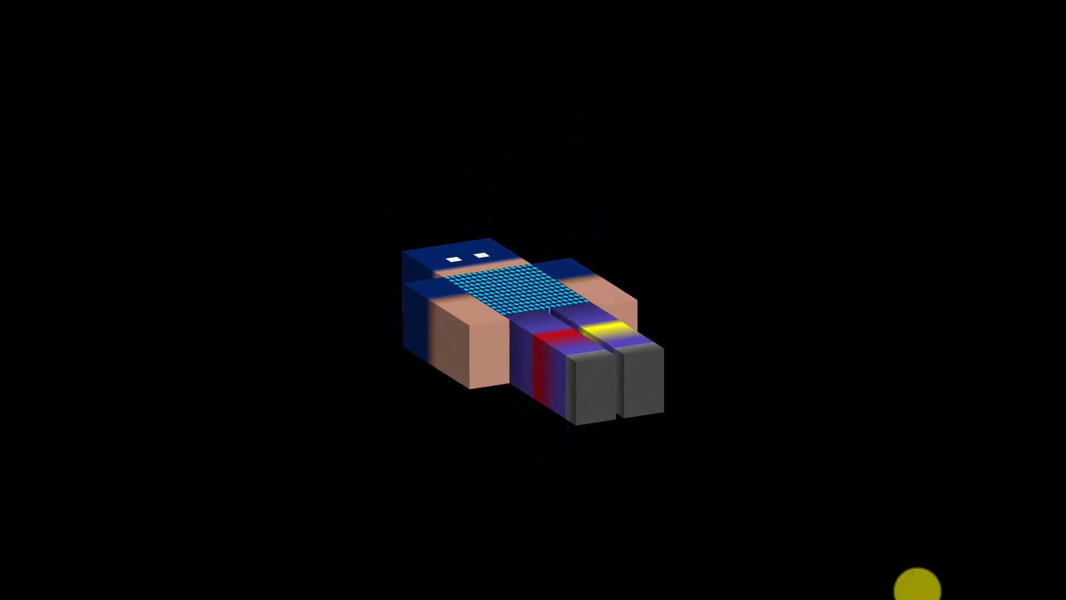
key(Right)
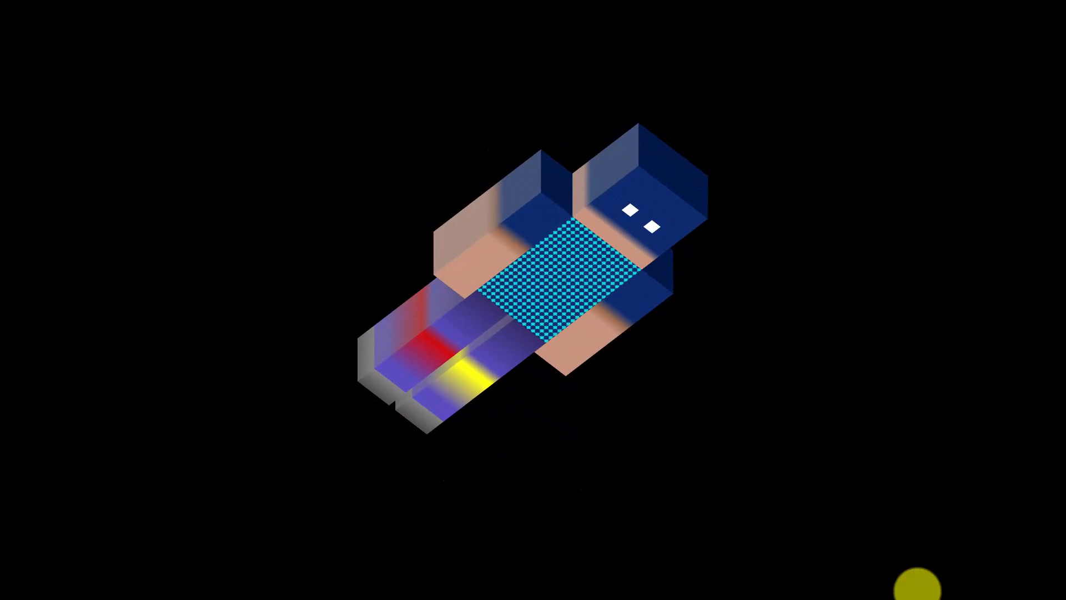
key(Right)
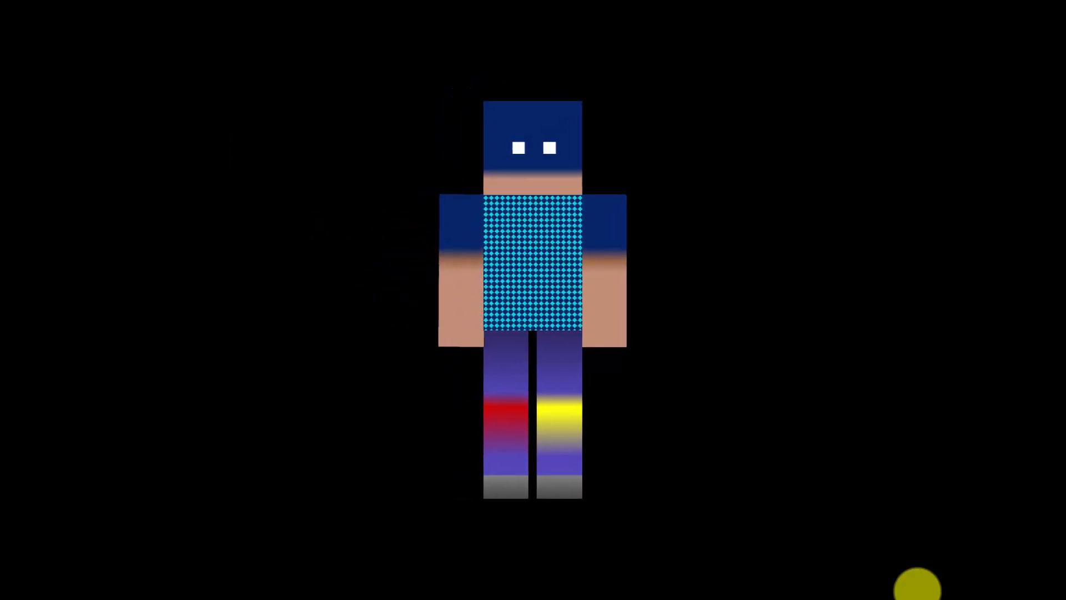
key(Right)
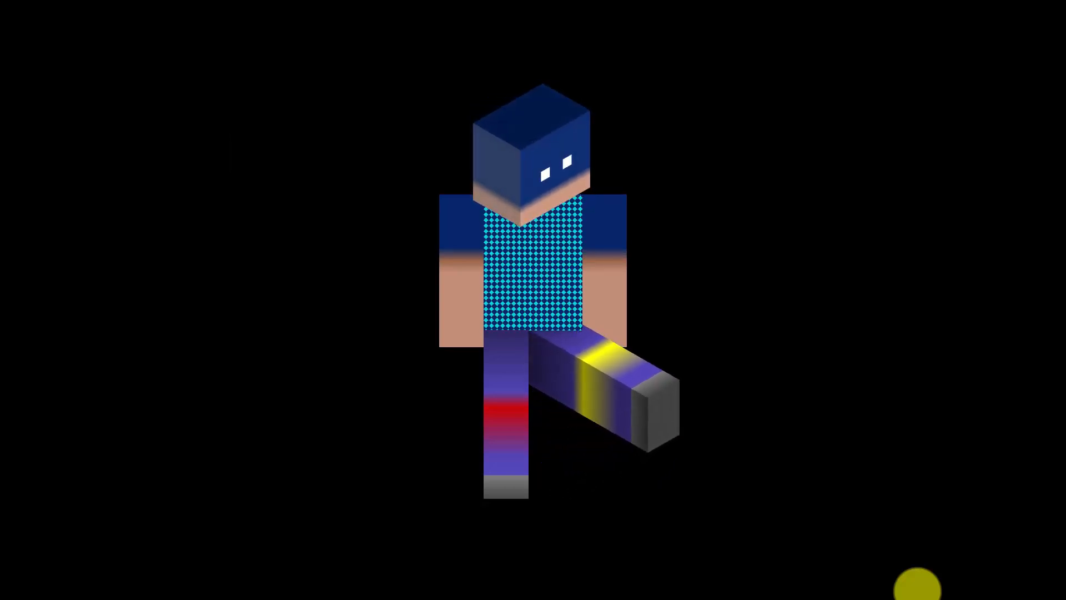
key(Left)
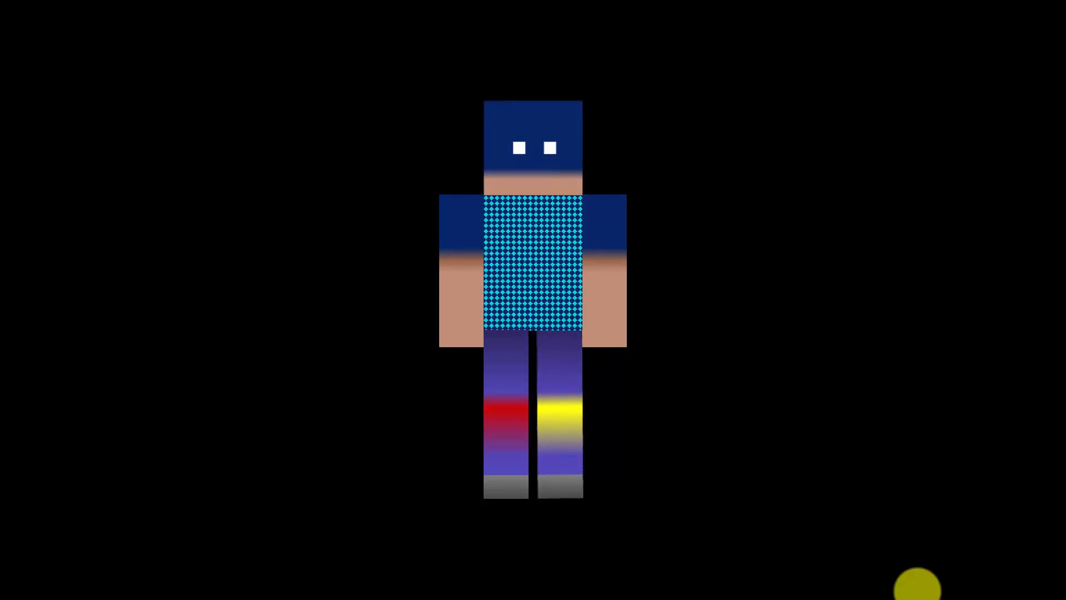
key(Escape)
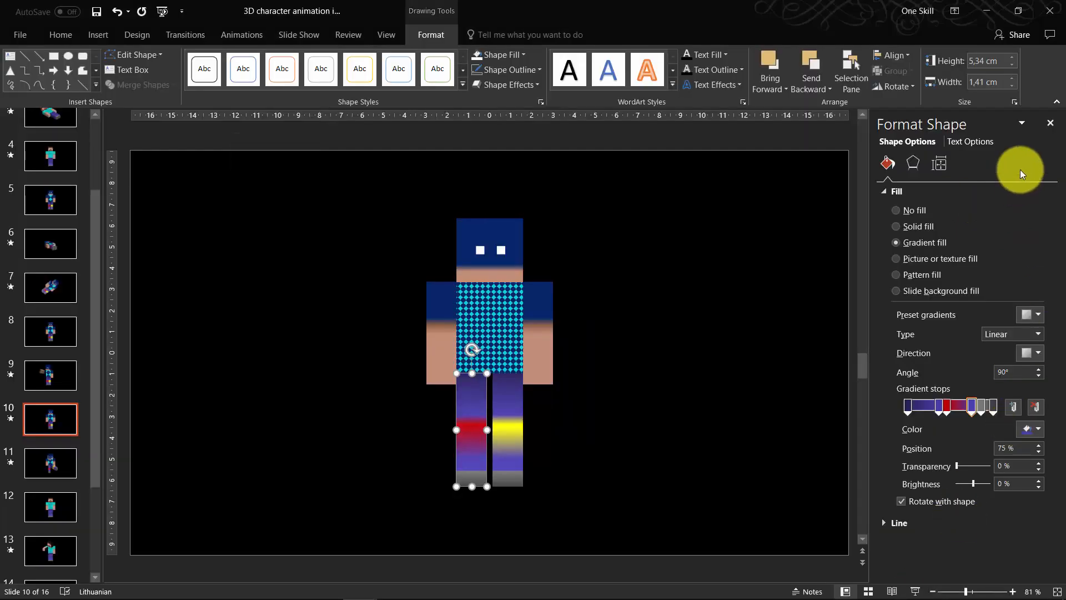
Close the shape formatting options and return to slide 1 with the textured character.
click(1050, 123)
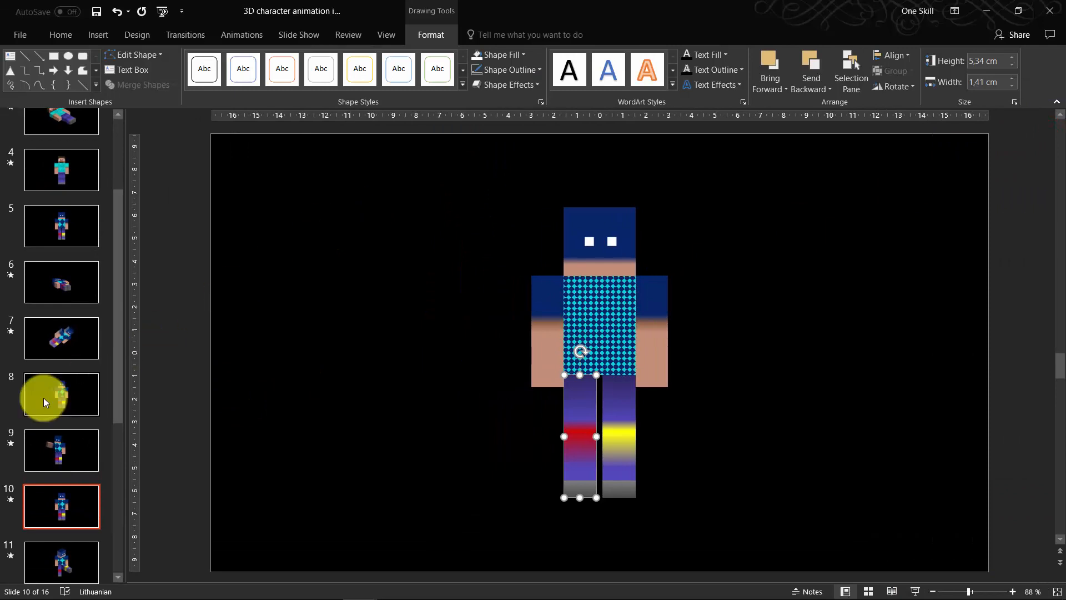
scroll(54, 388, down, 3)
click(60, 382)
scroll(63, 382, down, 4)
scroll(64, 383, up, 3)
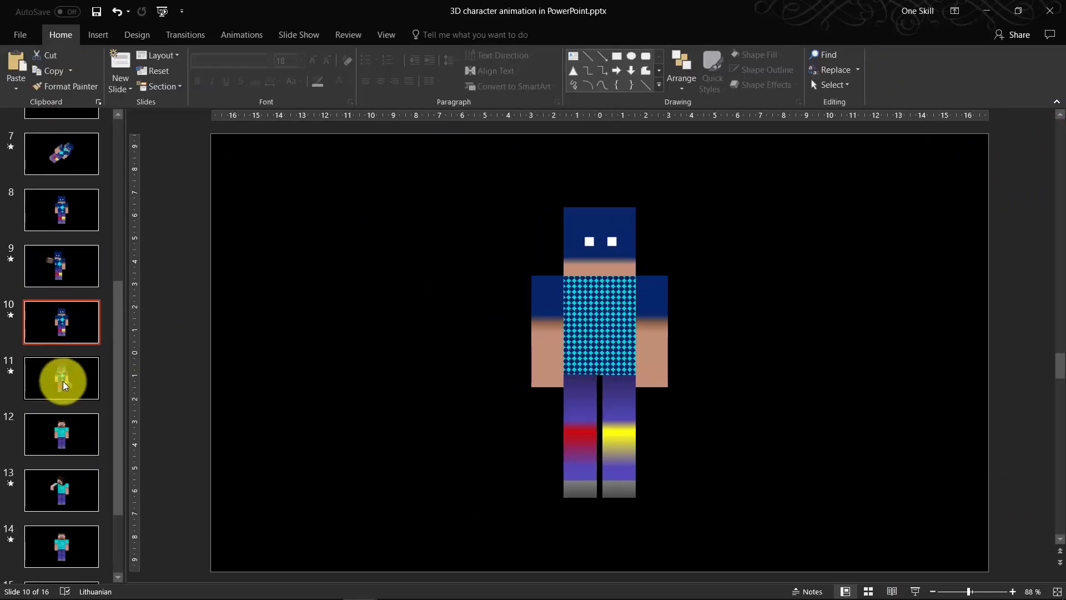
scroll(62, 381, up, 5)
click(71, 145)
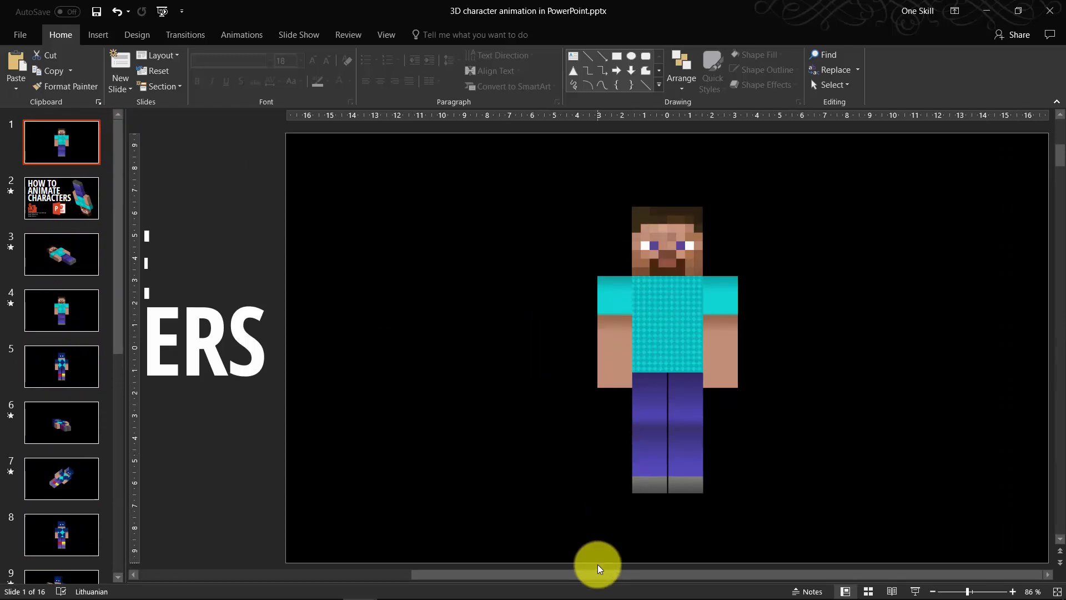
click(607, 574)
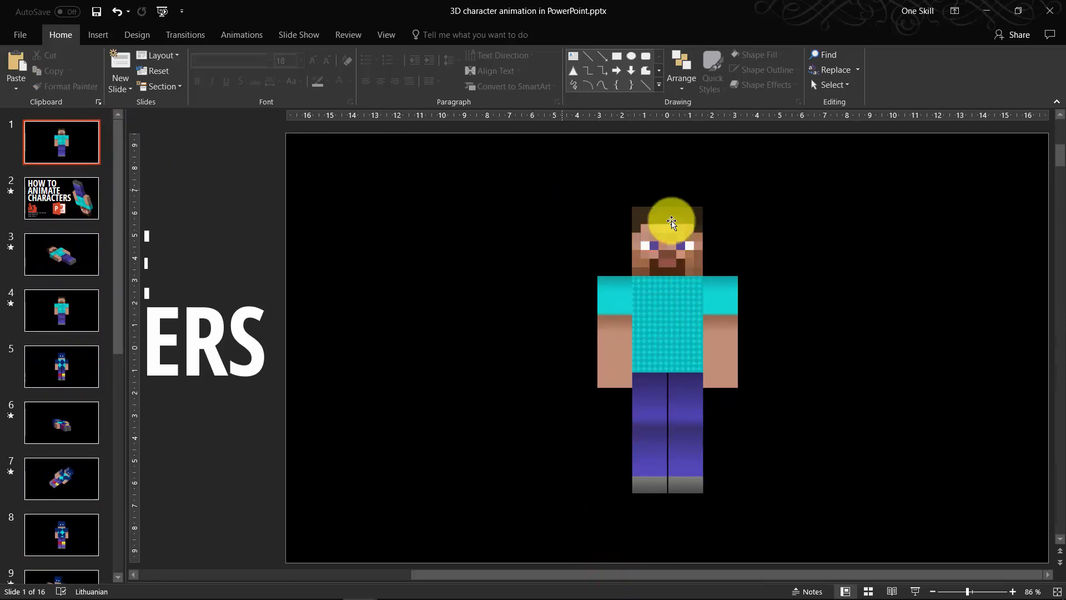